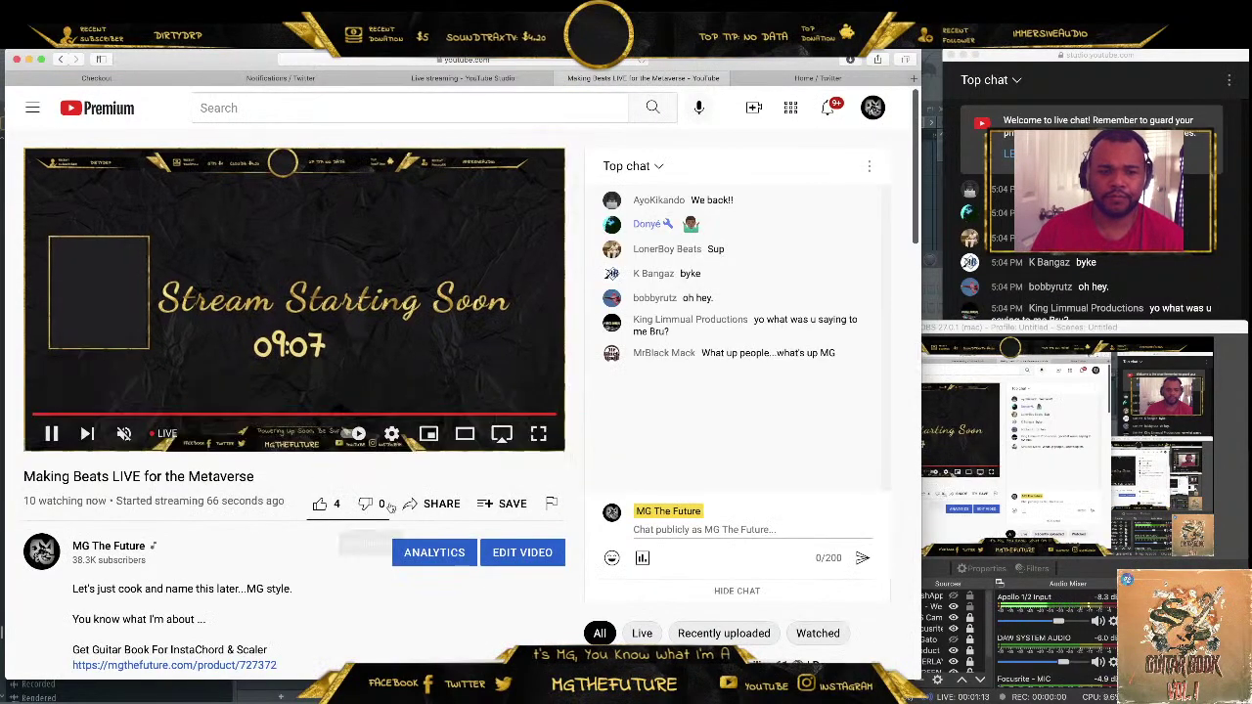
Copy the share link of the "Making Beats LIVE for the Metaverse" stream and close the sharing dialog
left_click(435, 503)
left_click(608, 495)
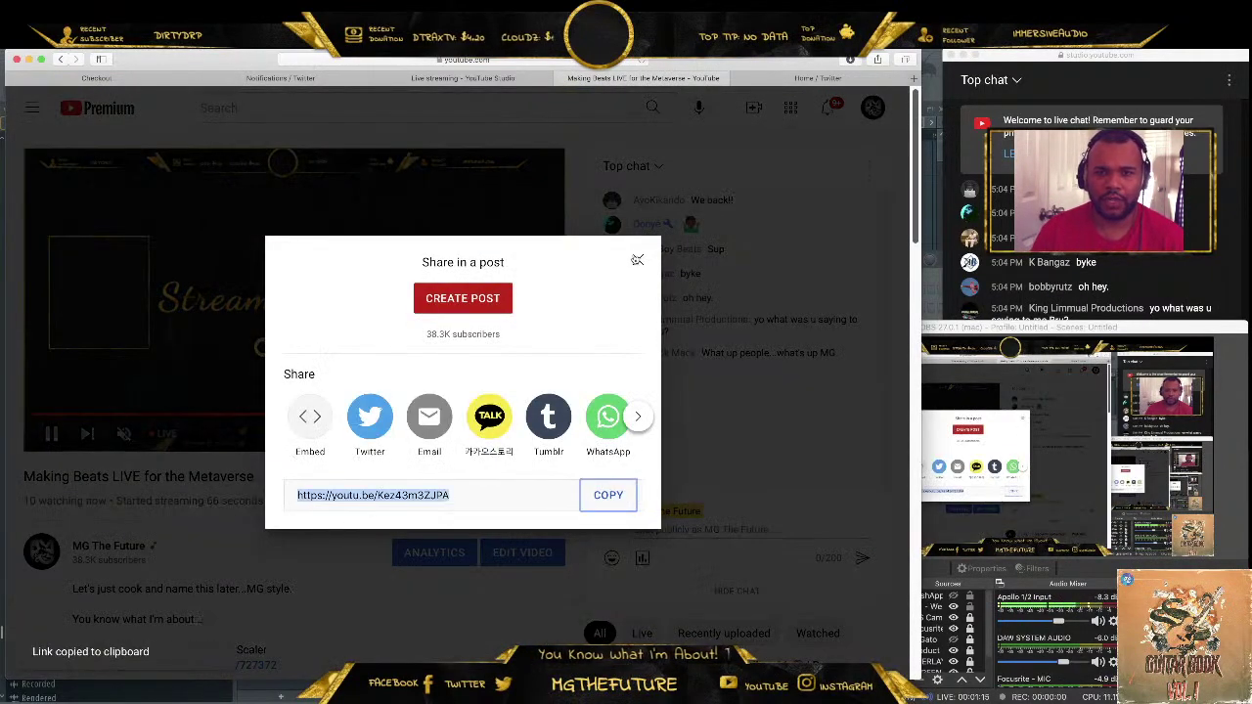
key("Escape")
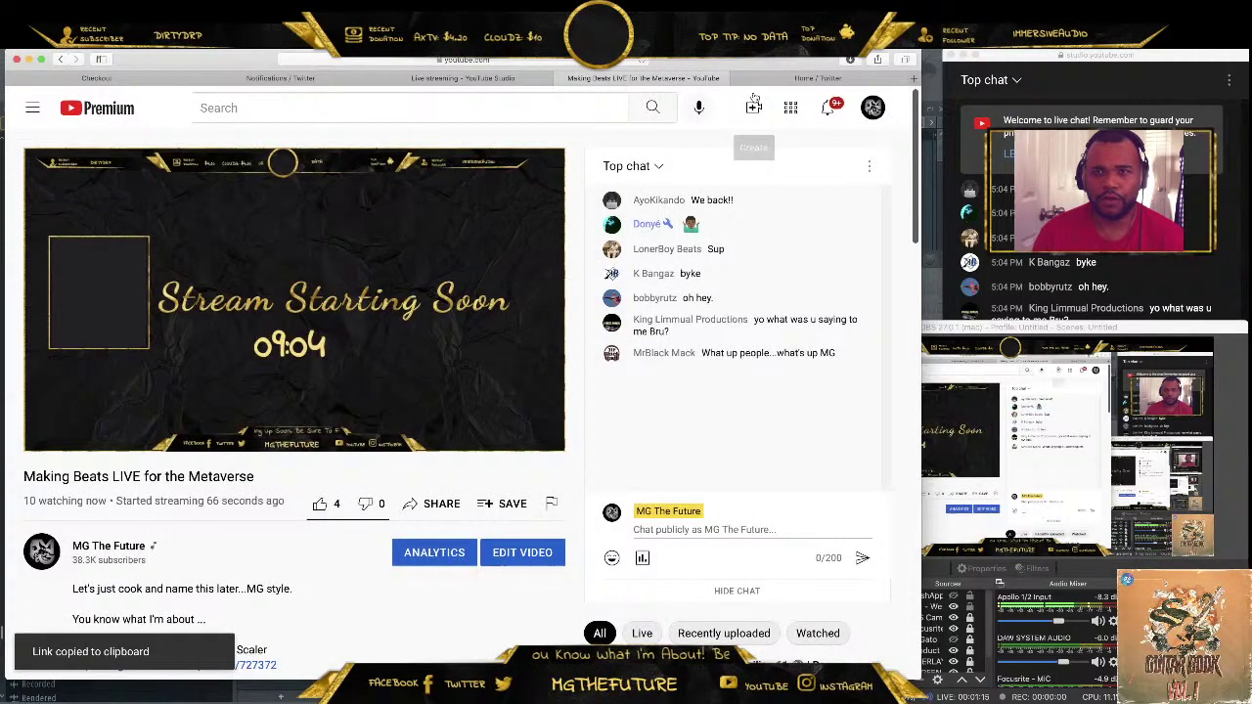
On Twitter, reply to the "Let's Go...Live..." tweet with "PART 2" and the copied stream link, and post it
left_click(818, 77)
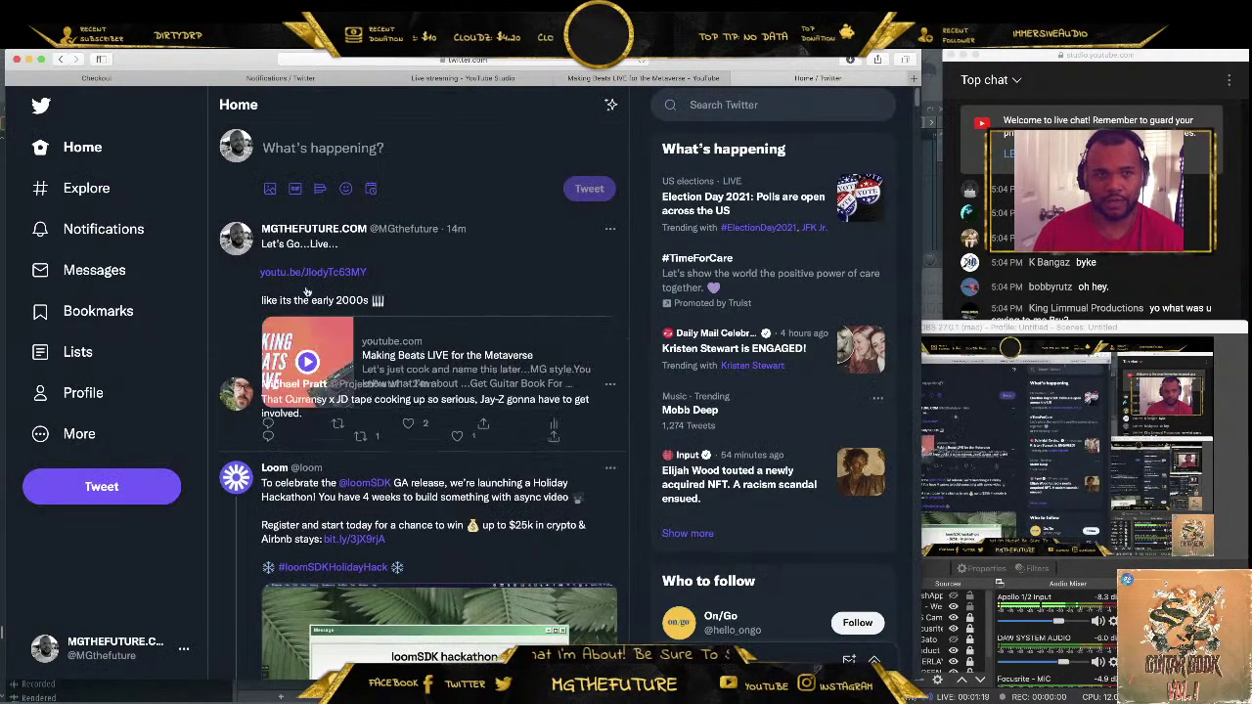
left_click(272, 424)
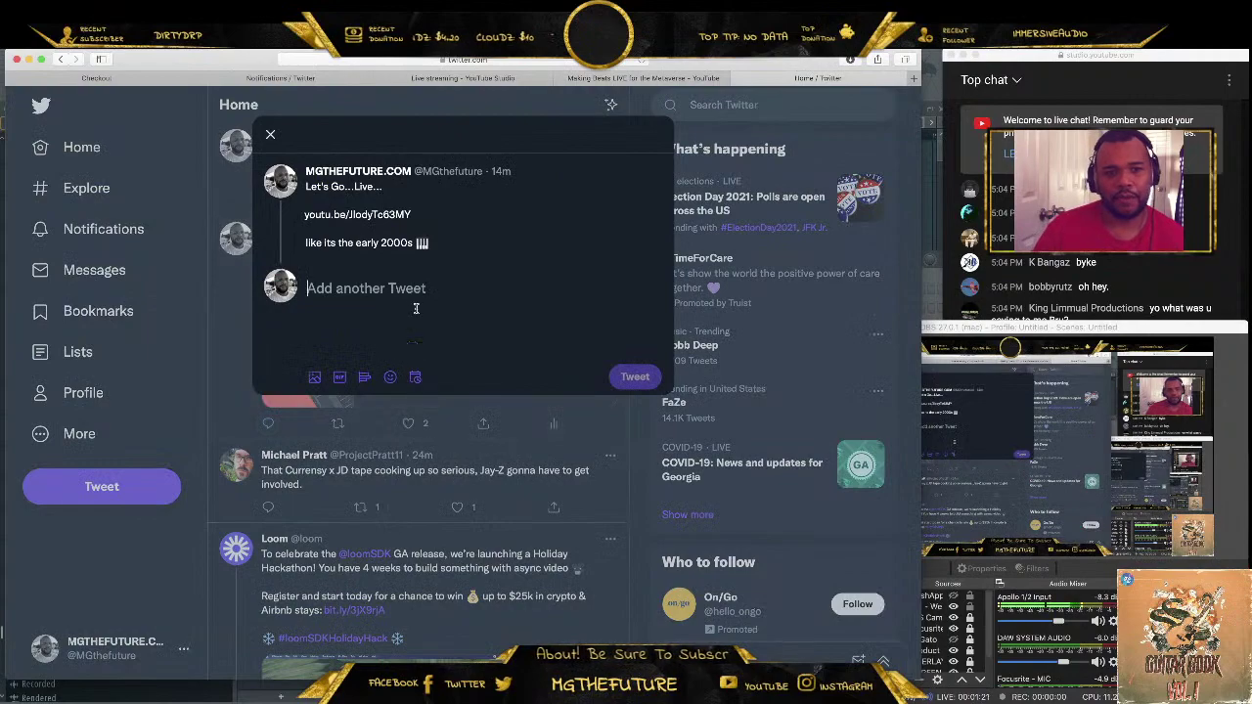
type("PART 2")
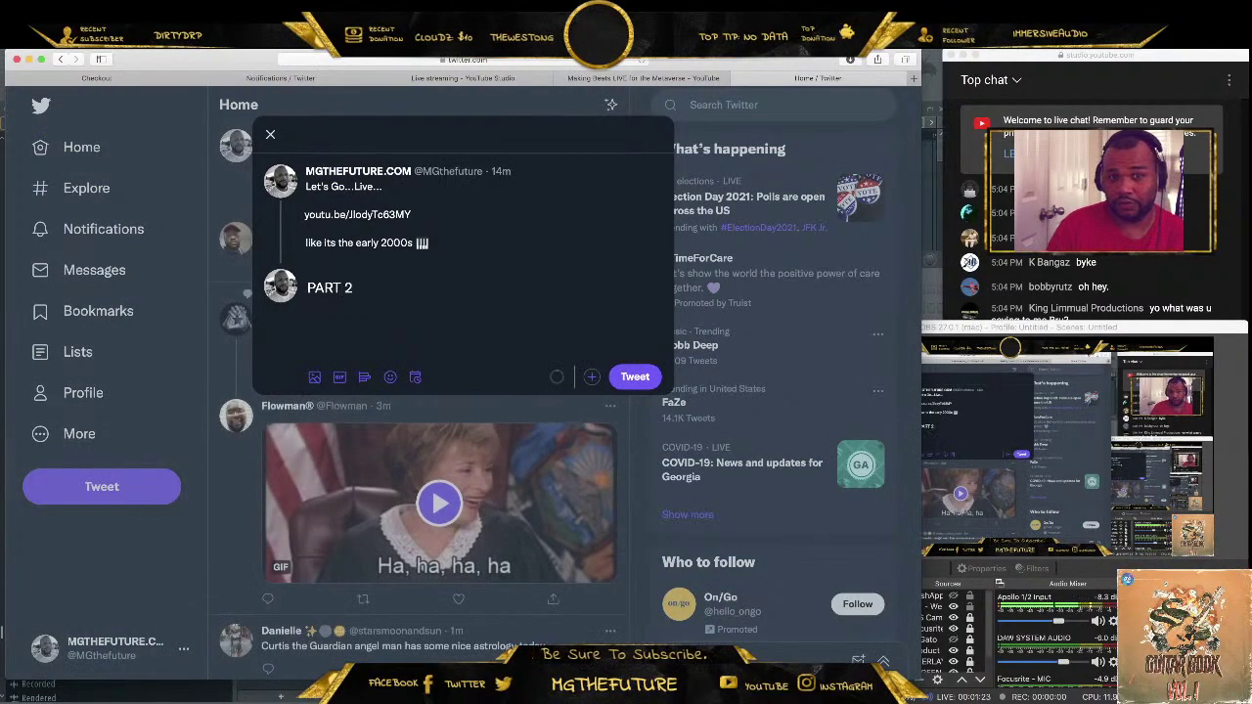
key("ctrl+v")
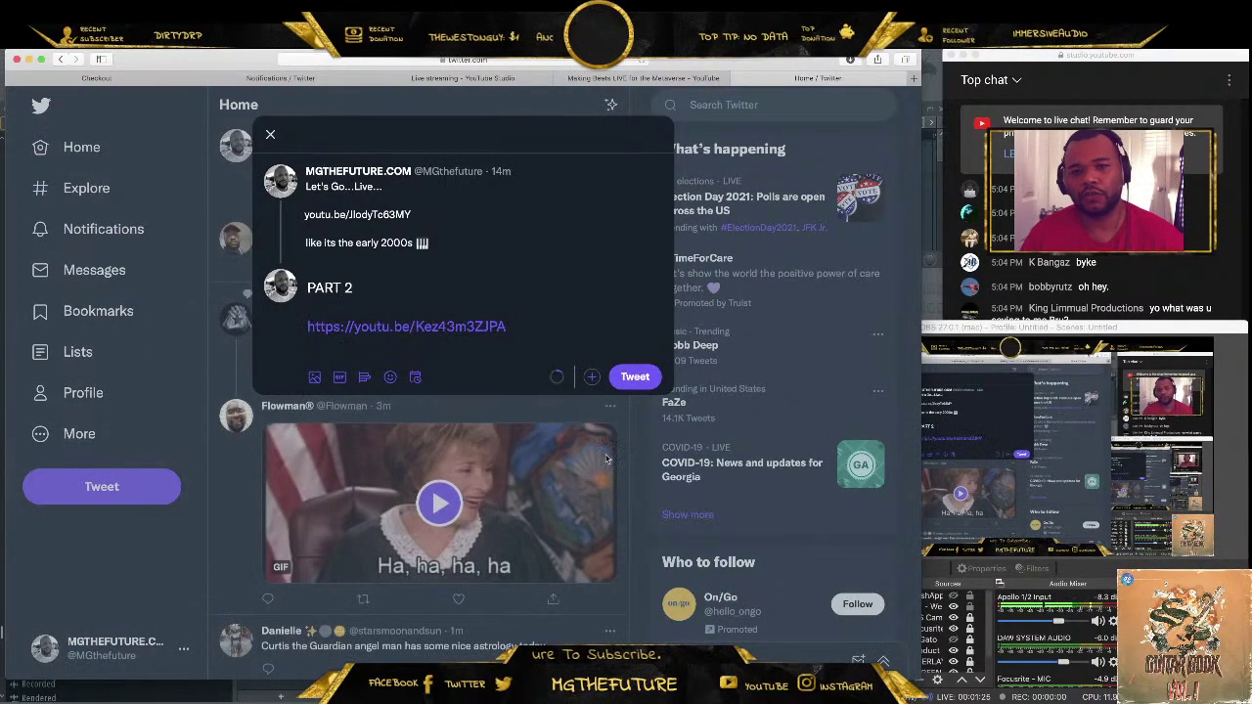
left_click(645, 382)
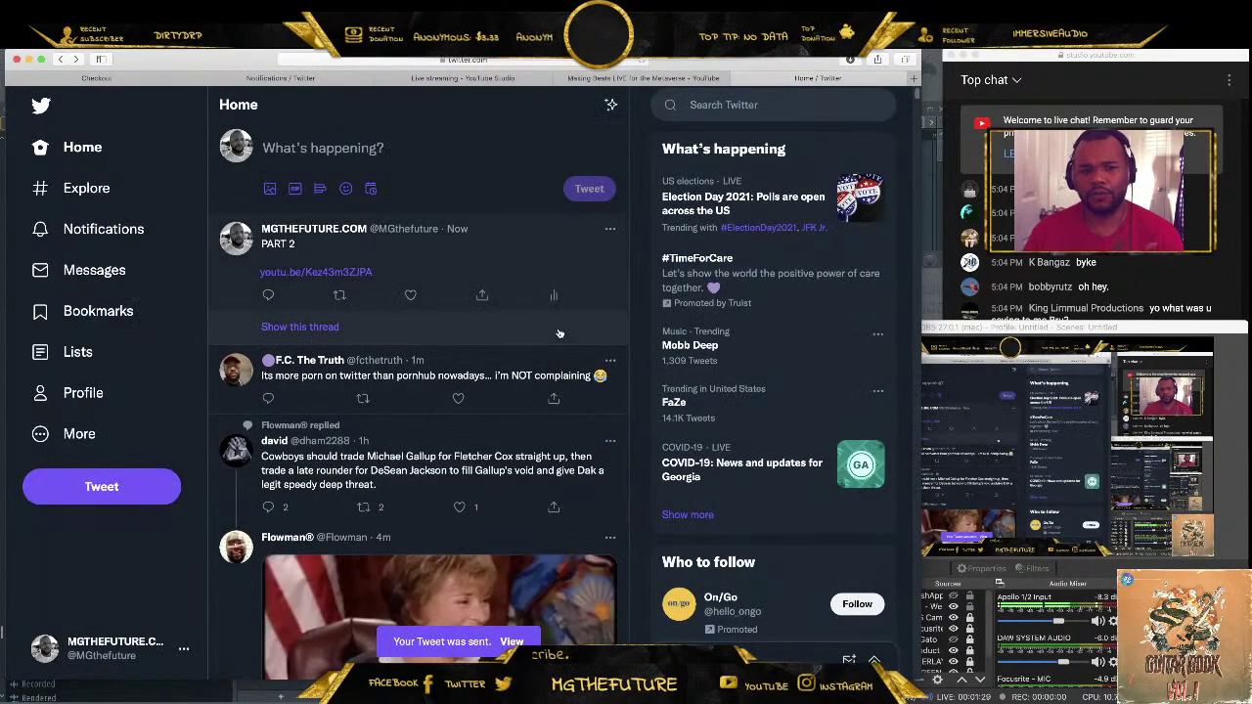
Switch to Discord and post "PART 2 already" with the stream link in the streams-tutorials channel
left_click(281, 696)
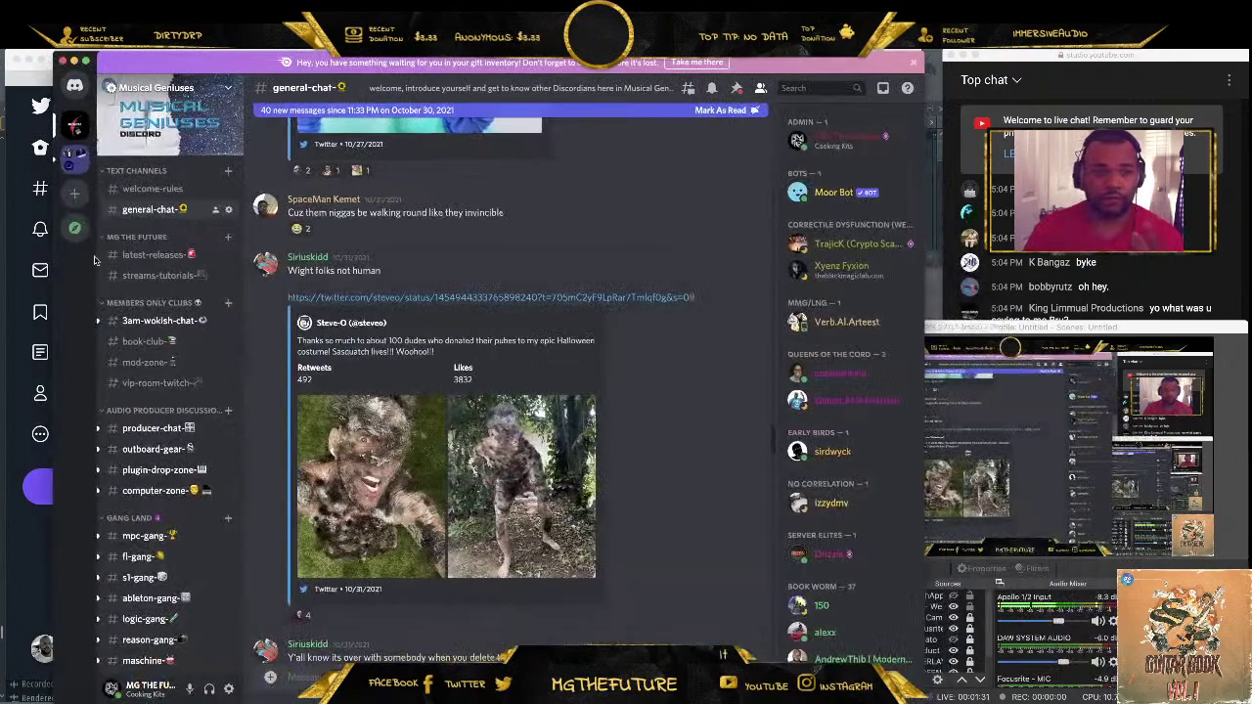
left_click(165, 276)
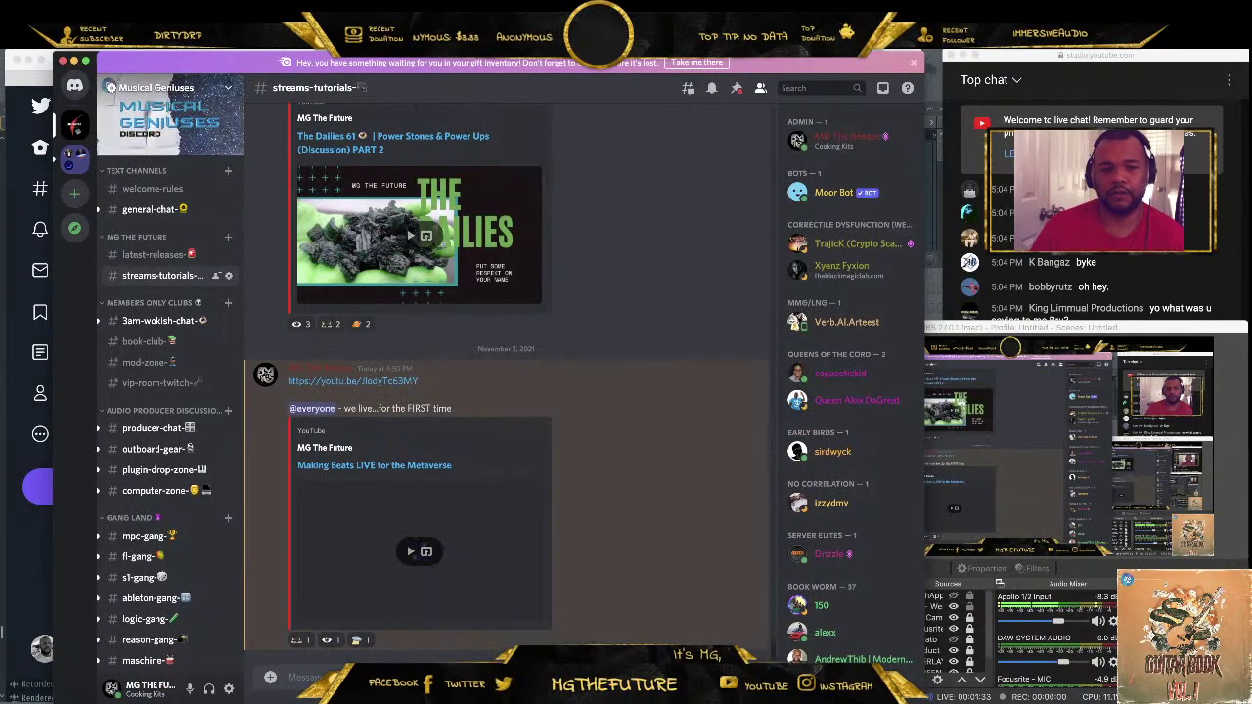
type("PART 2")
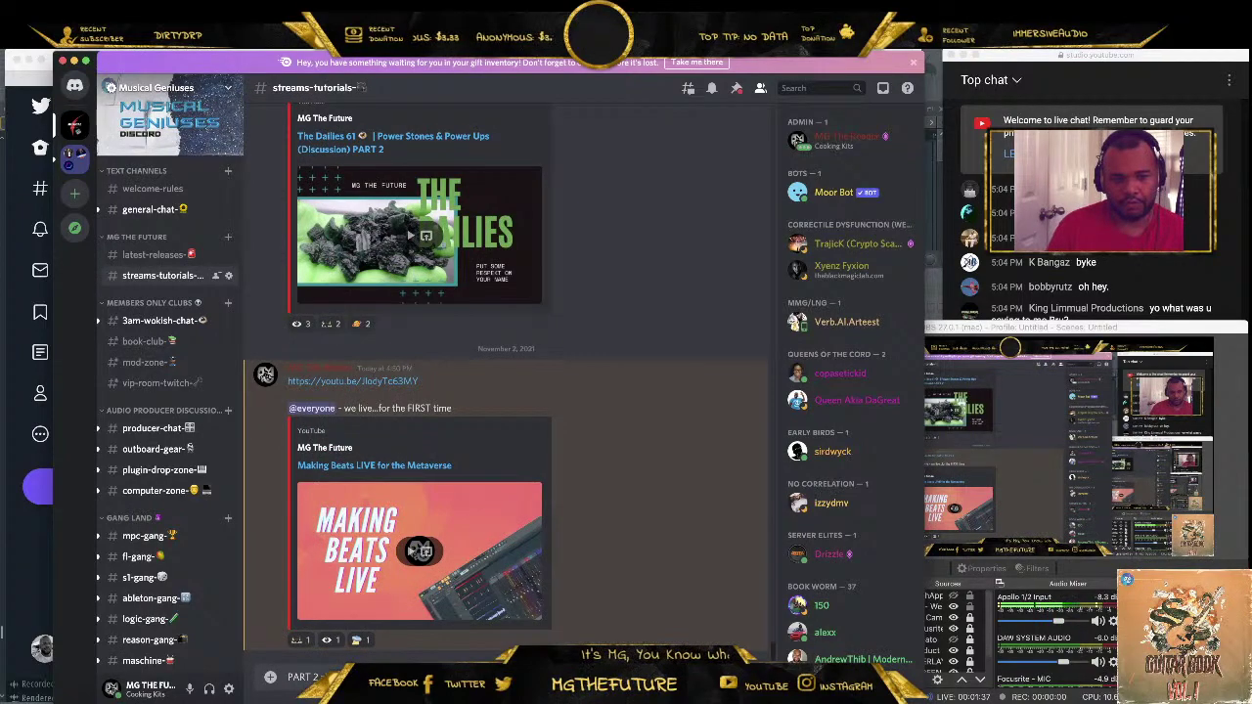
key("Return")
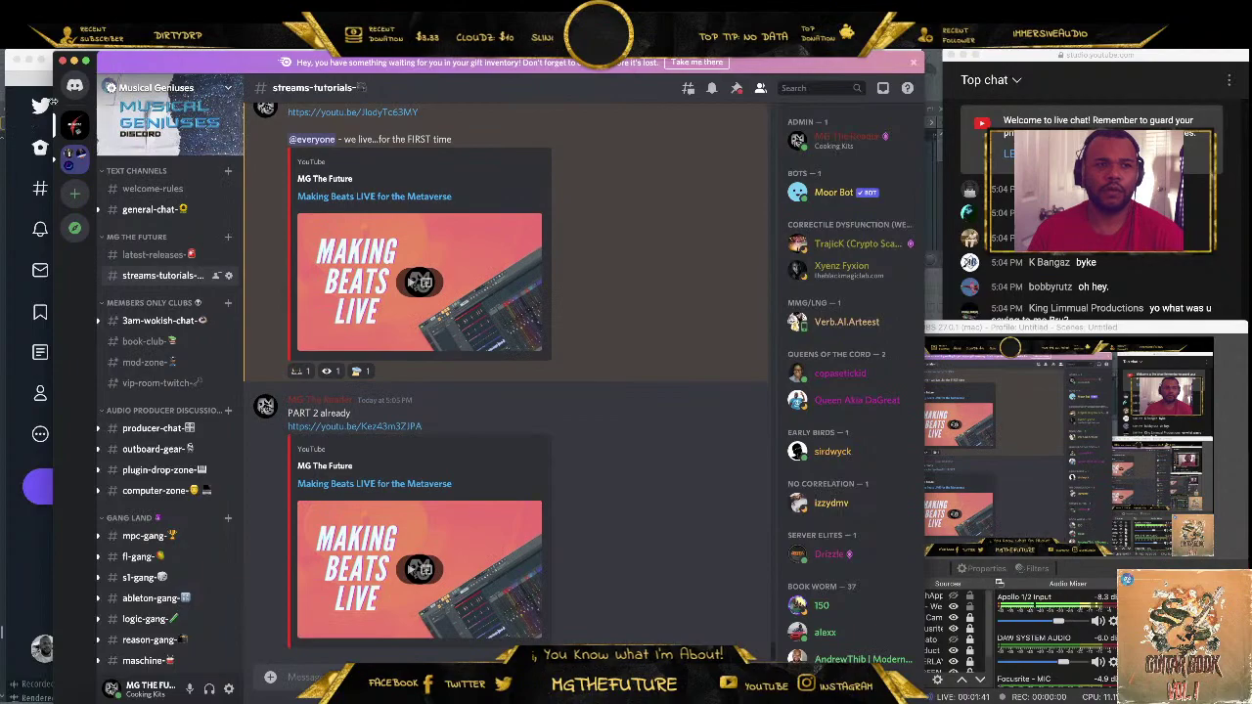
Minimize the Discord and Twitter windows and switch to FL Studio
left_click(75, 61)
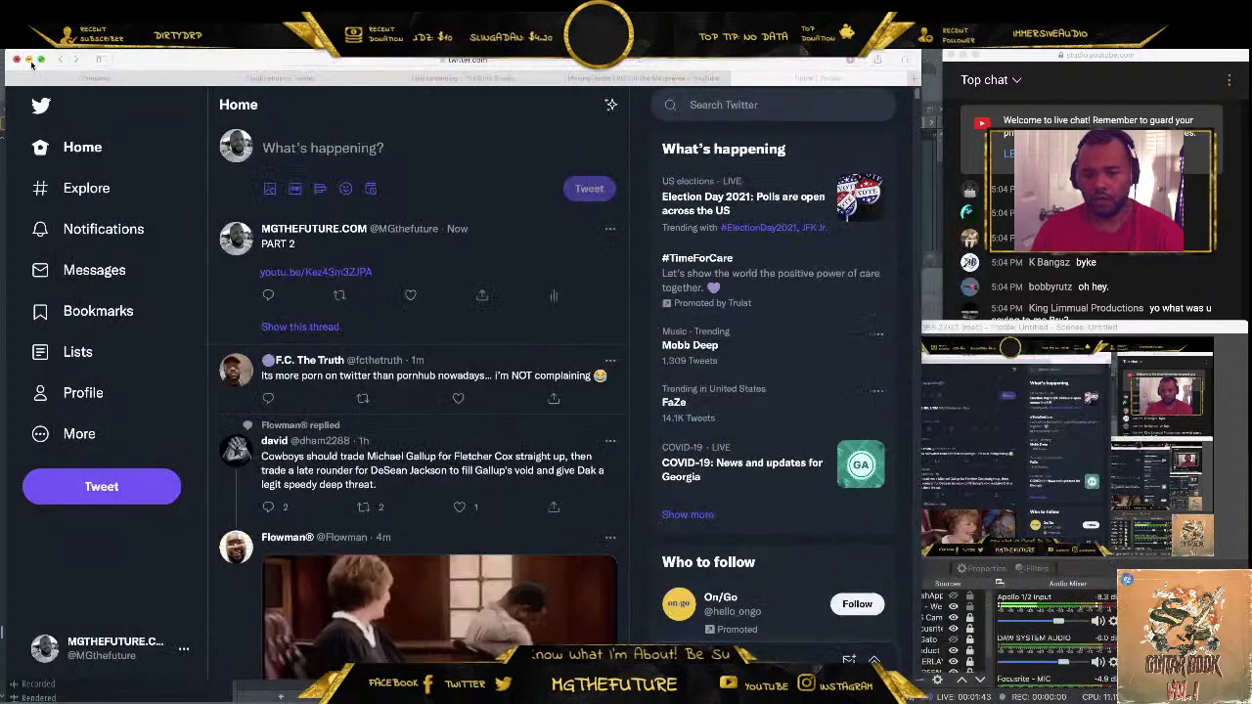
left_click(29, 61)
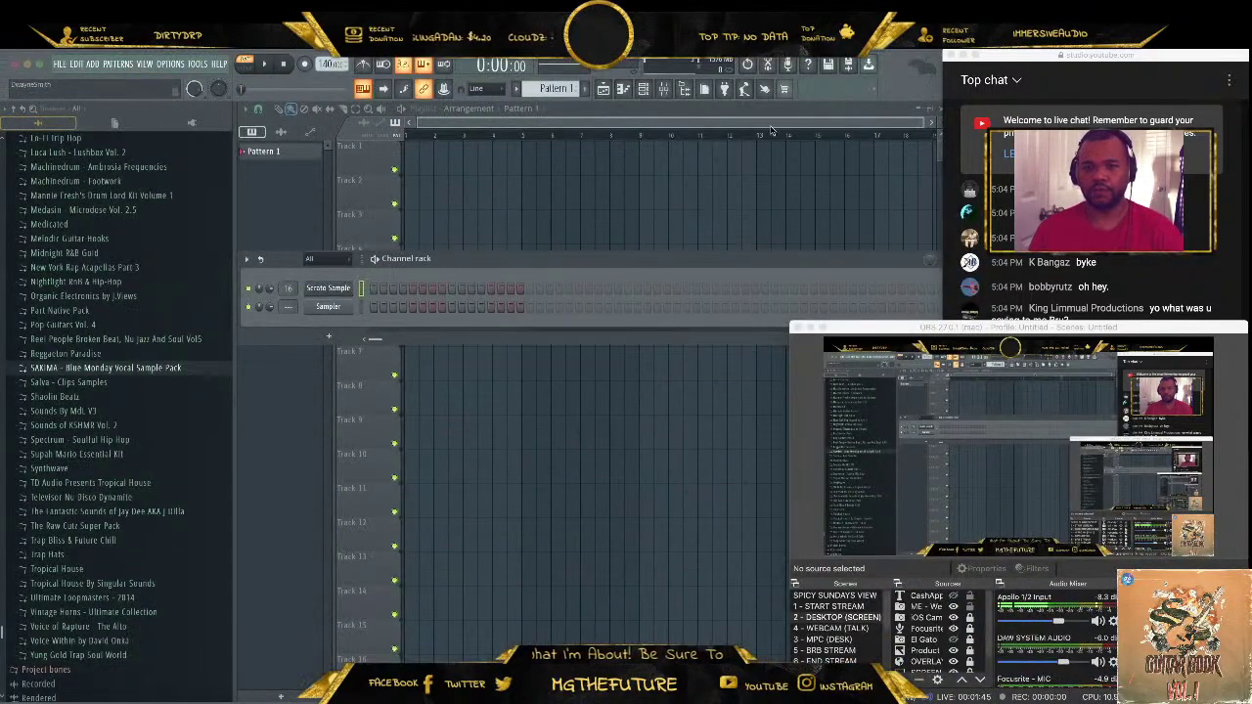
left_click(849, 64)
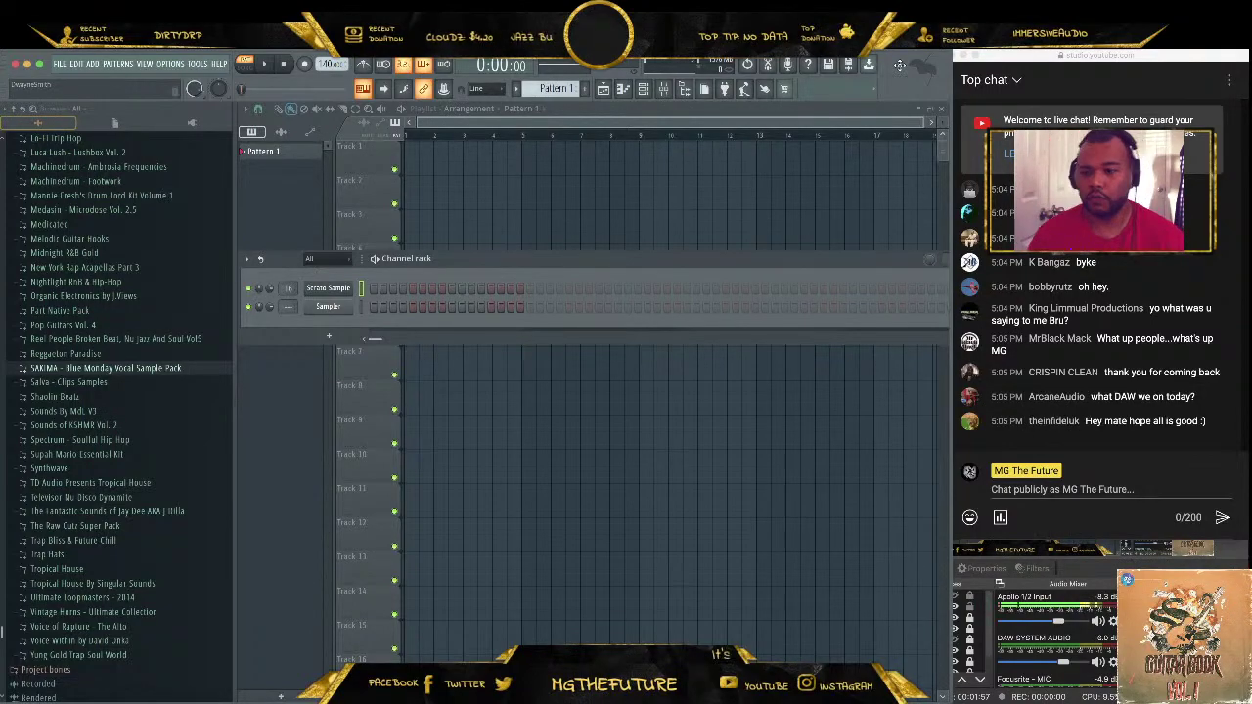
left_click(1164, 556)
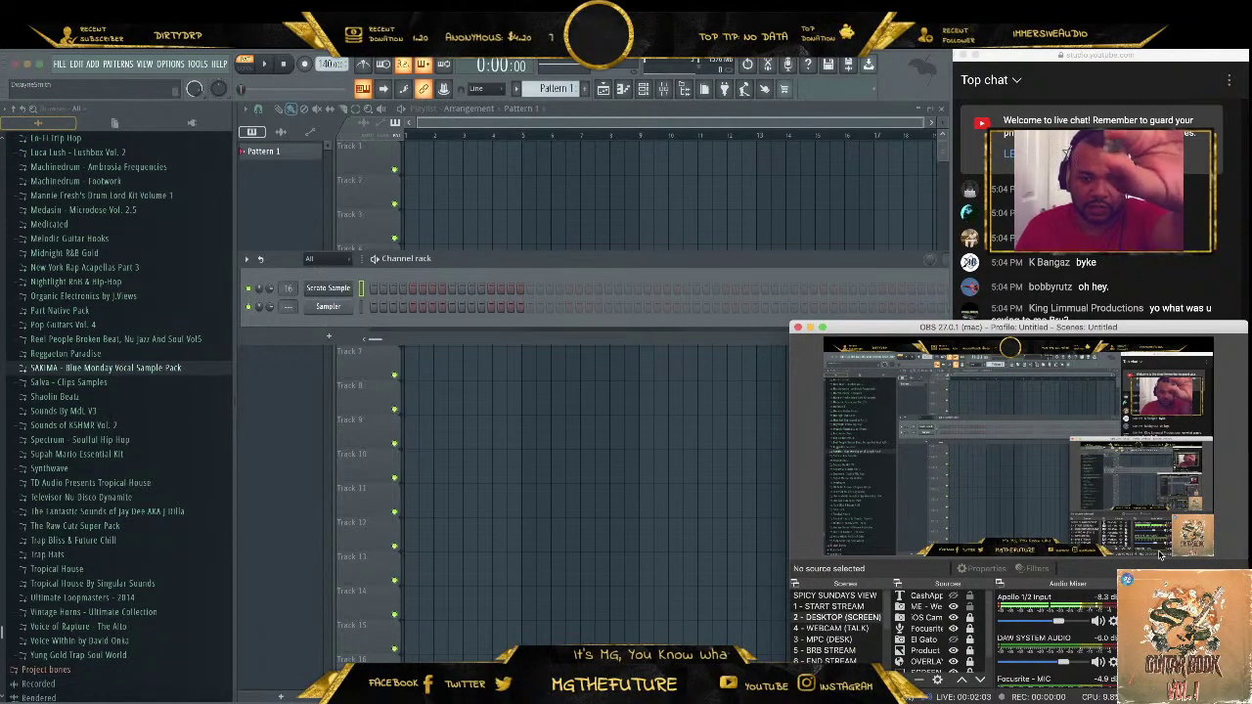
key("super+Tab")
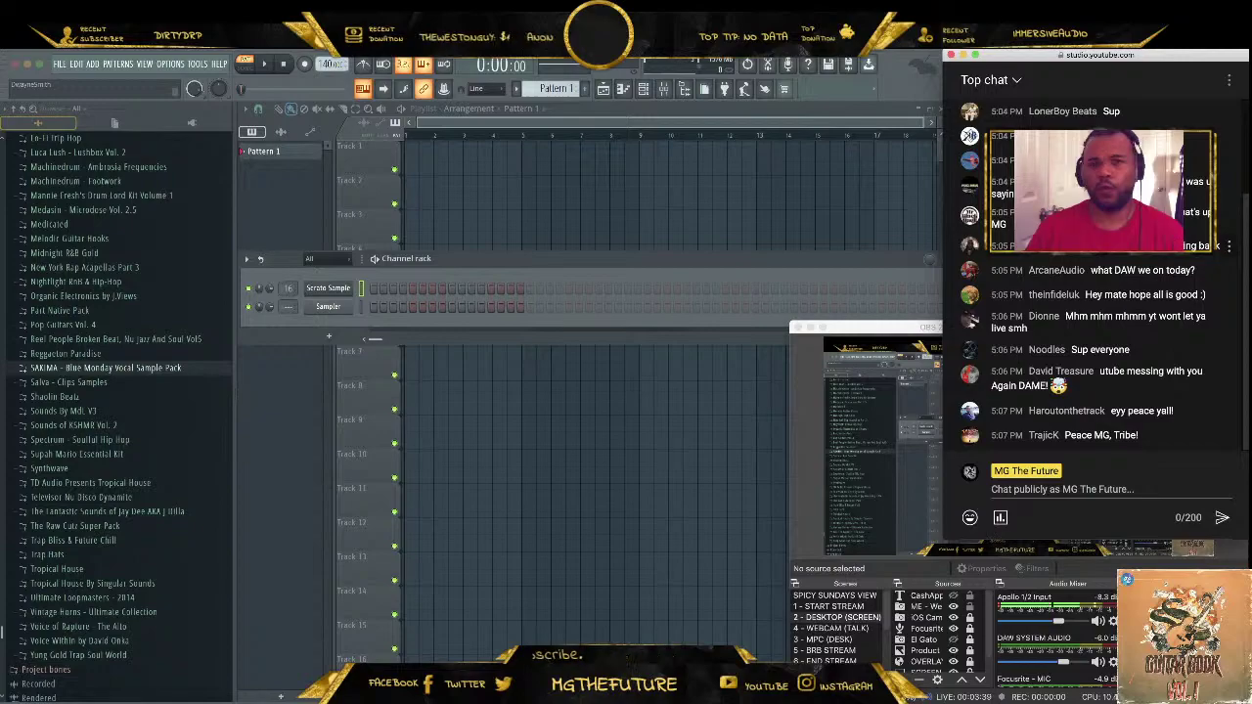
left_click(646, 288)
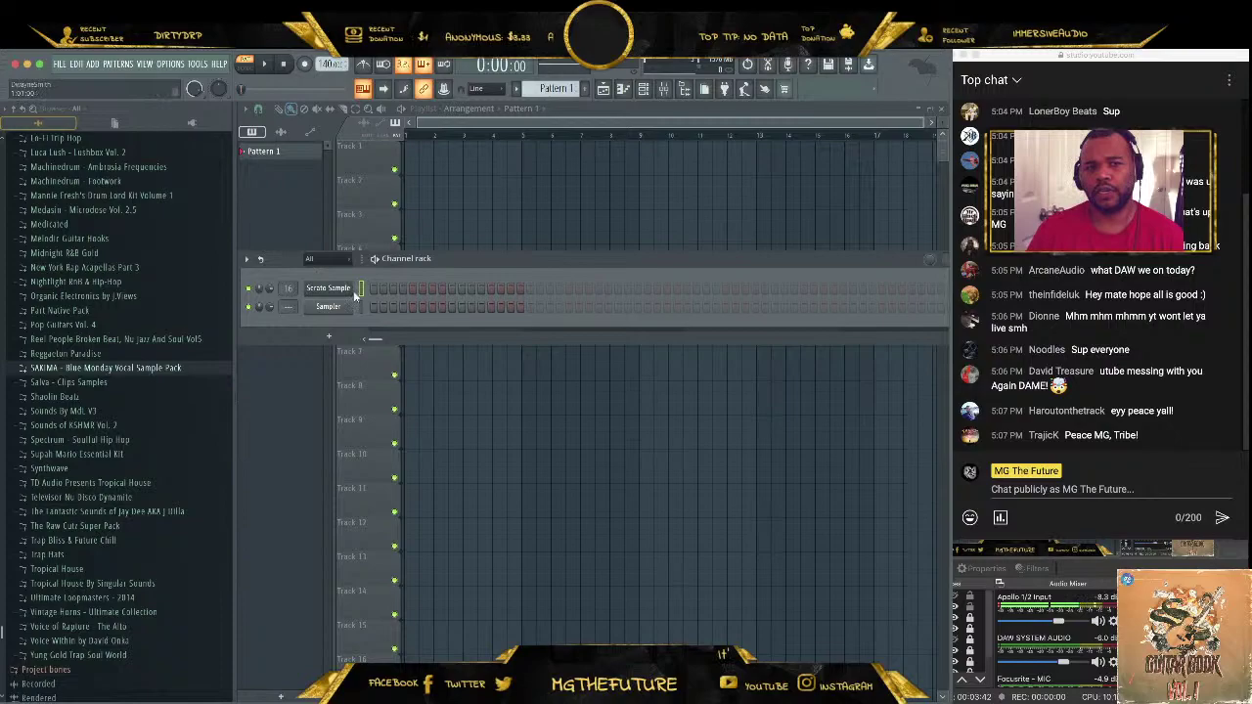
Collapse the expanded packs folder in the browser and insert an ElectraX channel at the Serato Sample channel
scroll(106, 414, "up", 10)
left_click(98, 431)
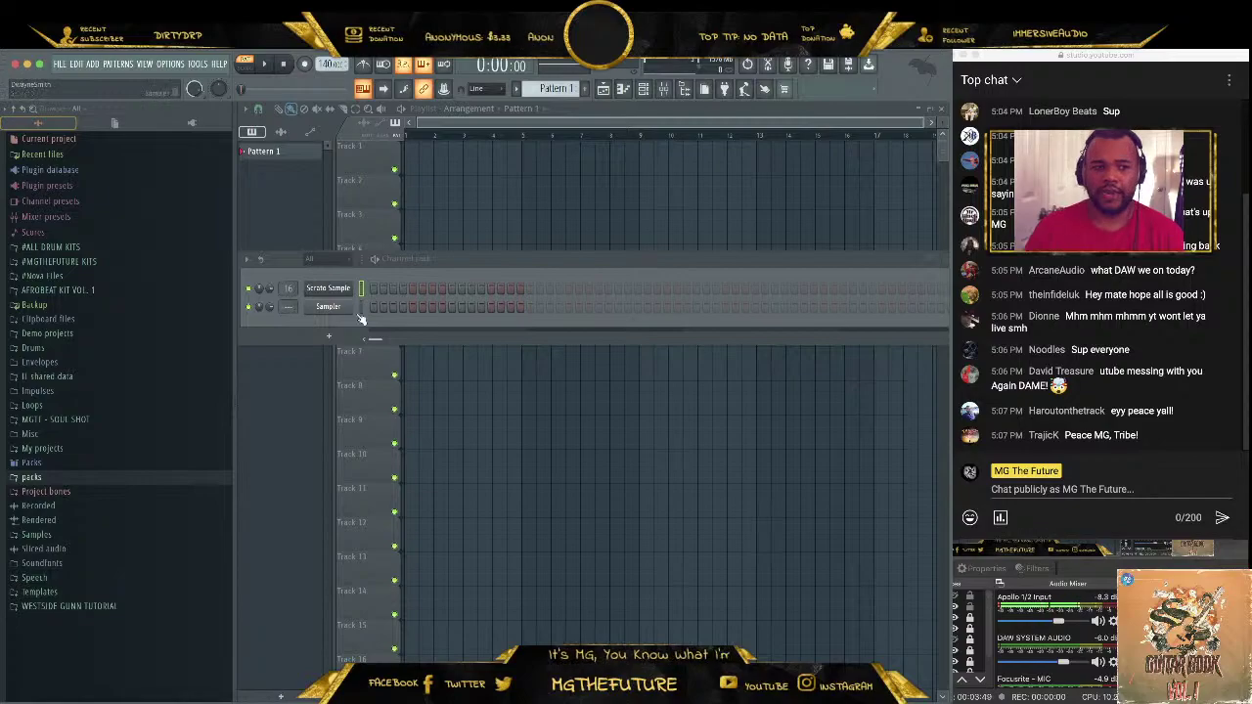
right_click(347, 287)
mouse_move(373, 371)
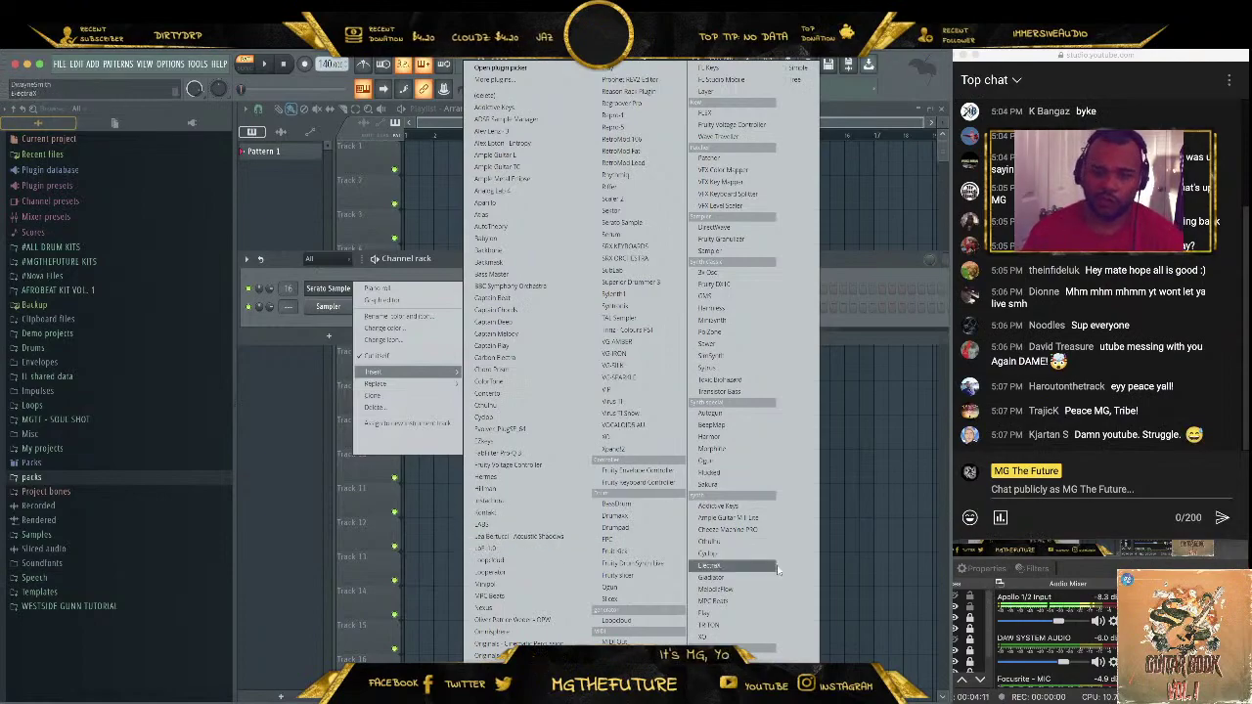
left_click(738, 565)
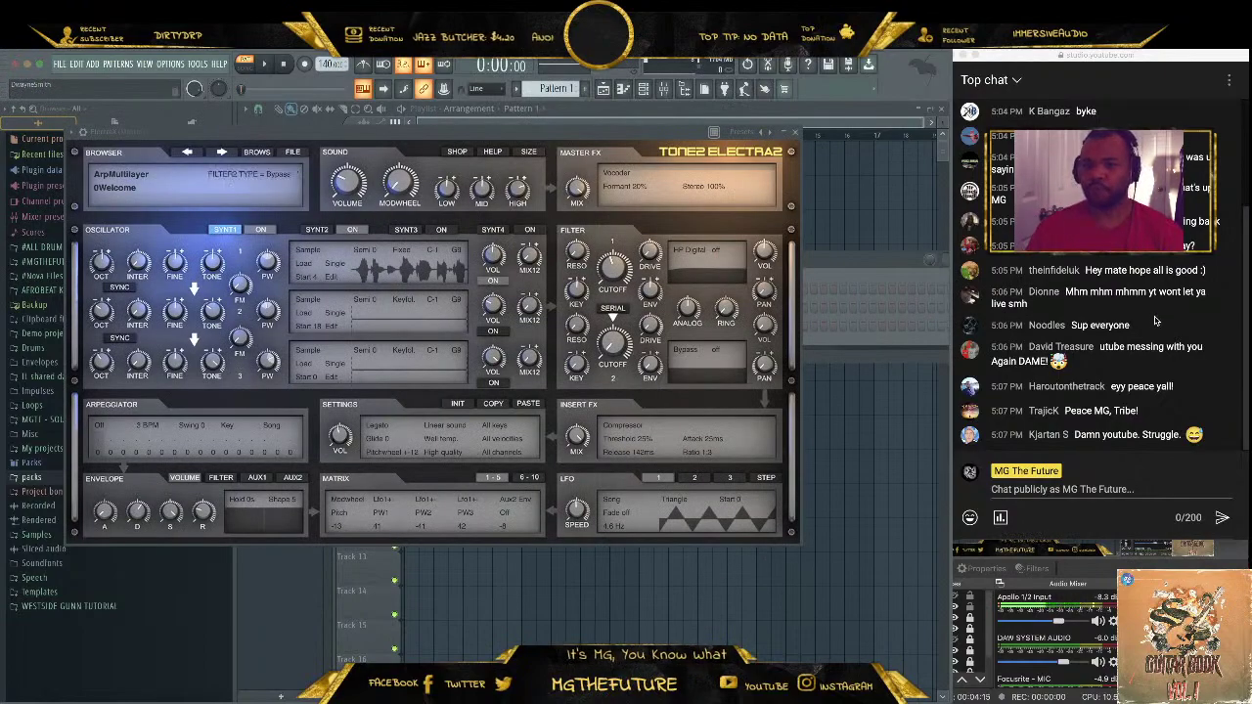
Move the ElectraX window clear of the browser, open its patch list and choose the XP1 - SAVAGE MODE bank
left_click(1154, 321)
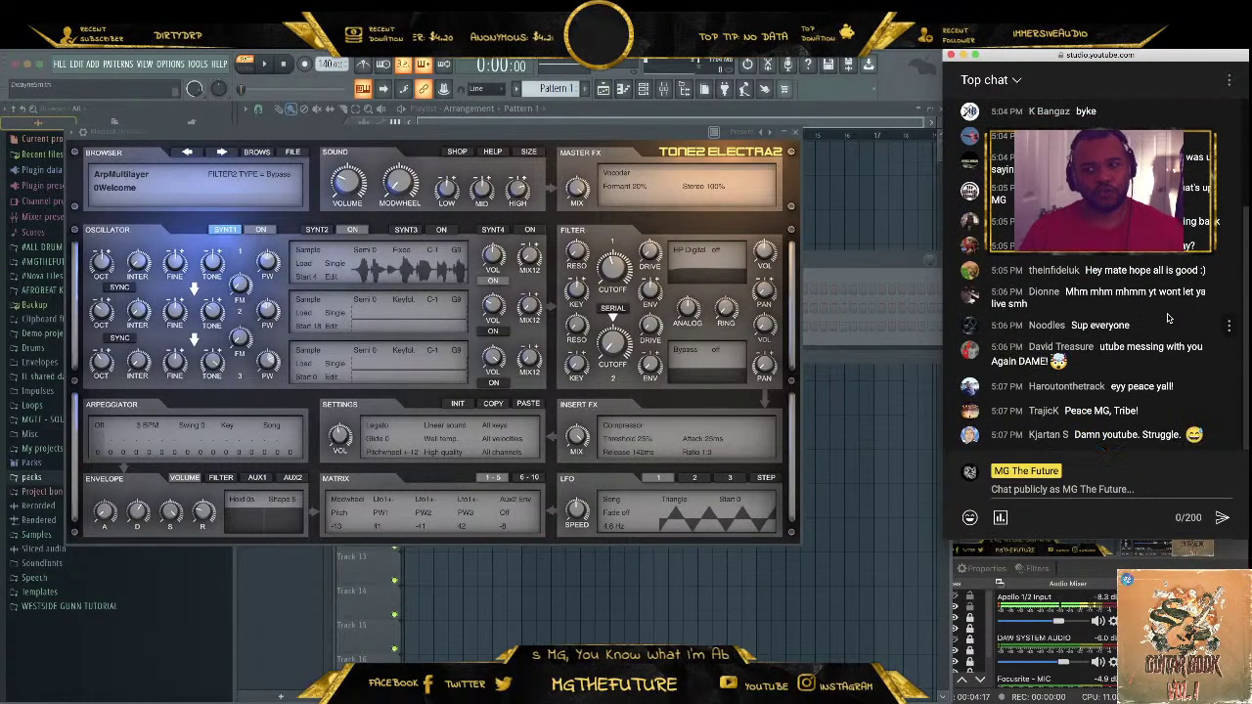
left_click_drag(205, 129, 354, 211)
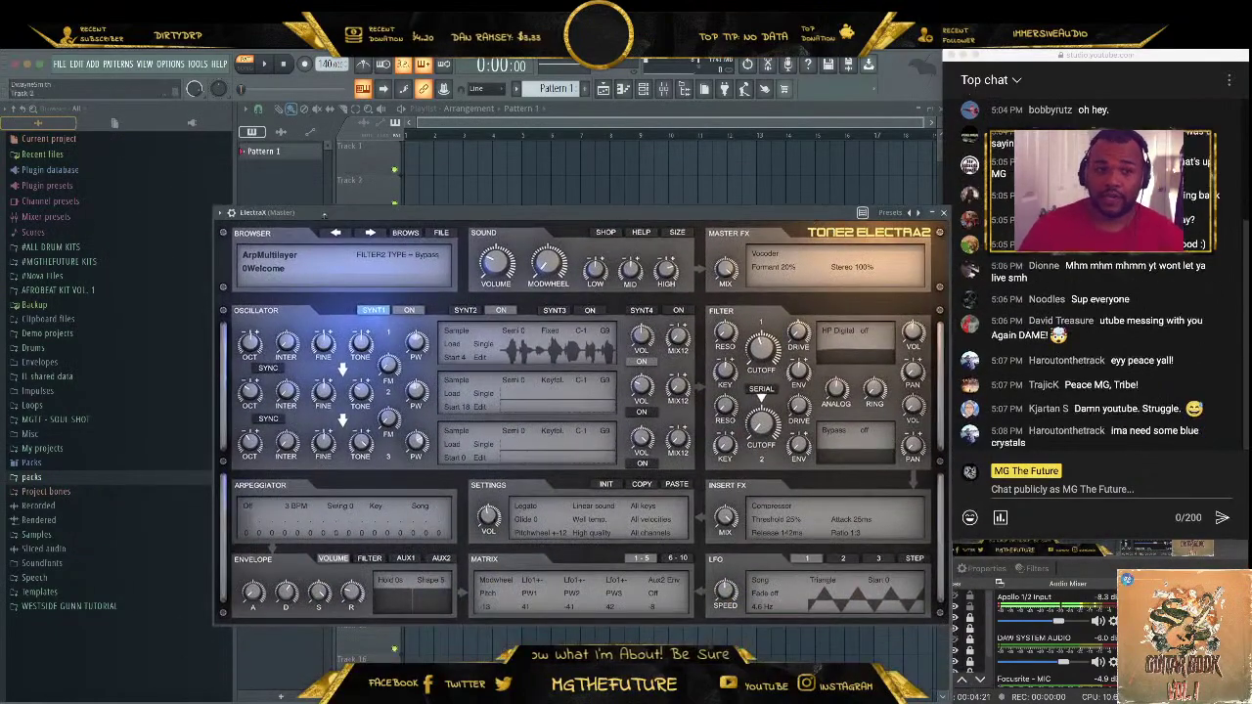
left_click(407, 233)
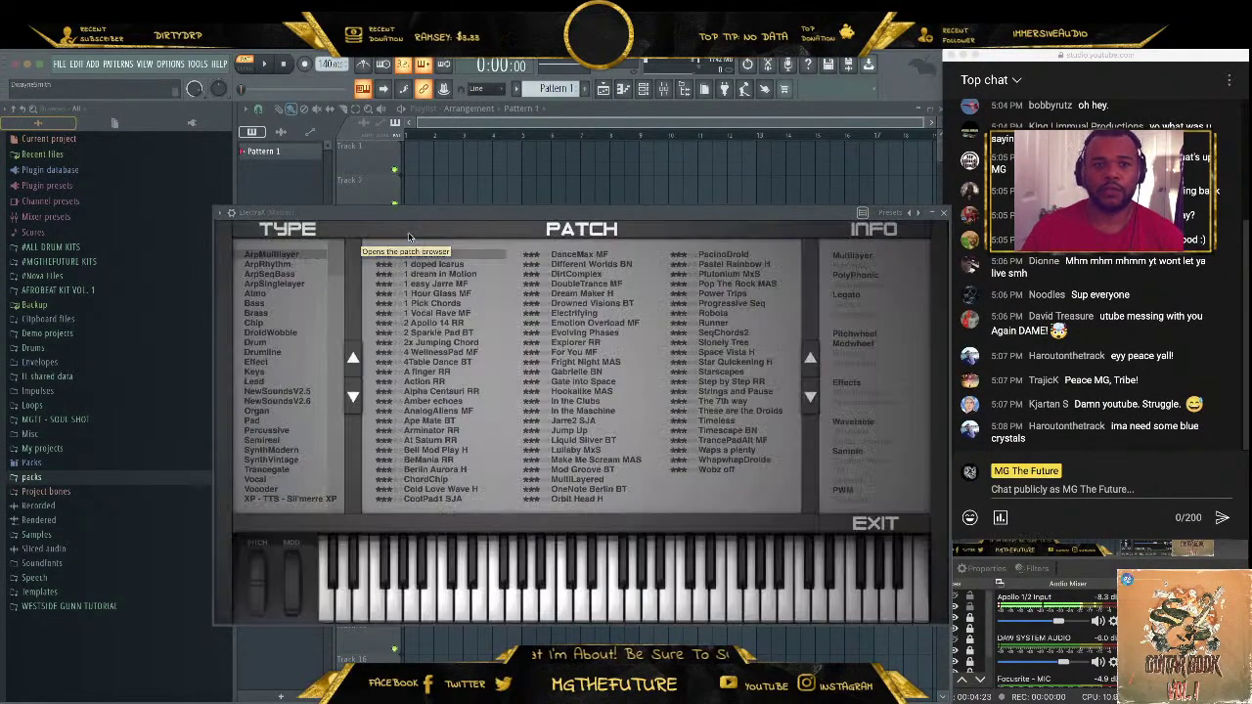
left_click_drag(338, 252, 353, 360)
left_click(309, 365)
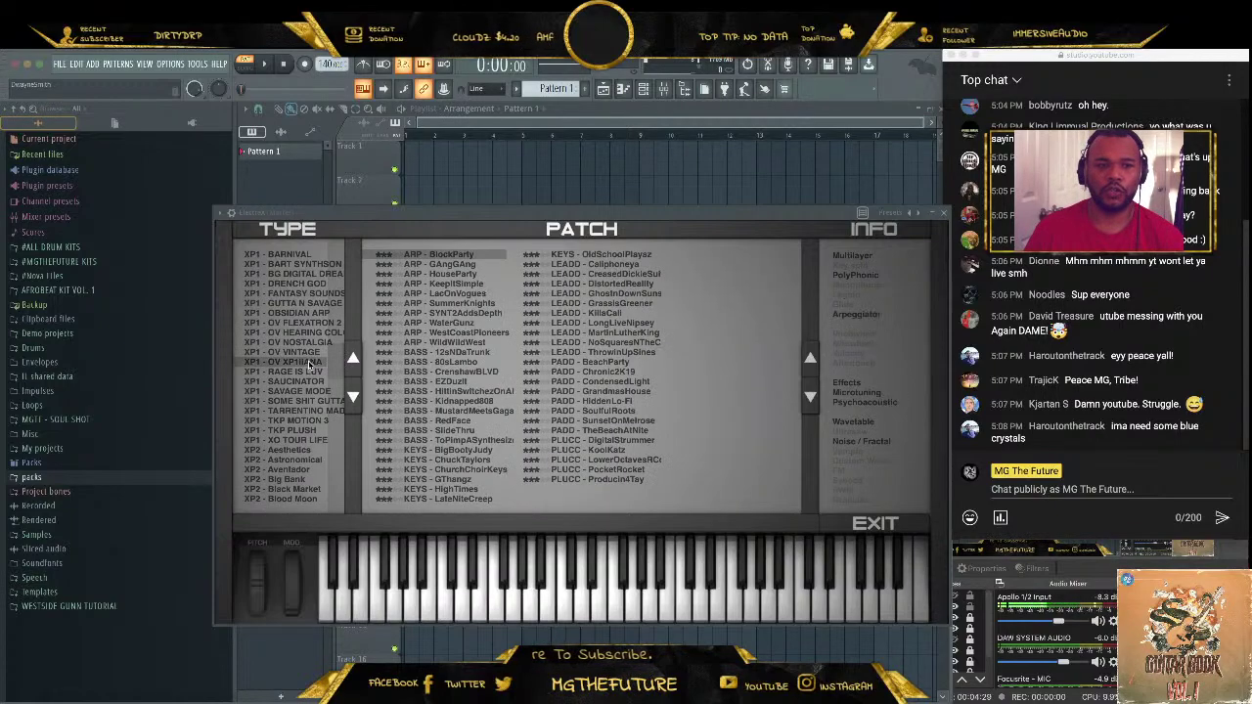
left_click(309, 353)
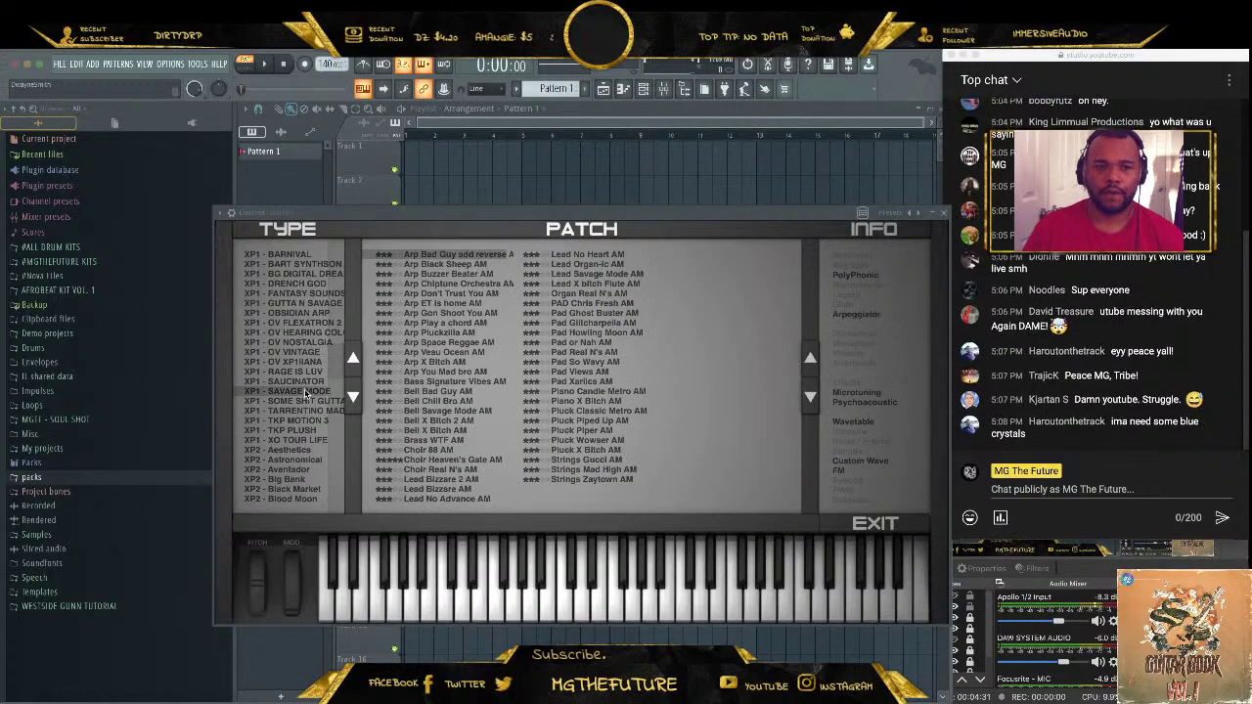
Try the Bell Bad Guy AM patch, load Piano Candle Metro AM instead, and close the ElectraX window
left_click(452, 393)
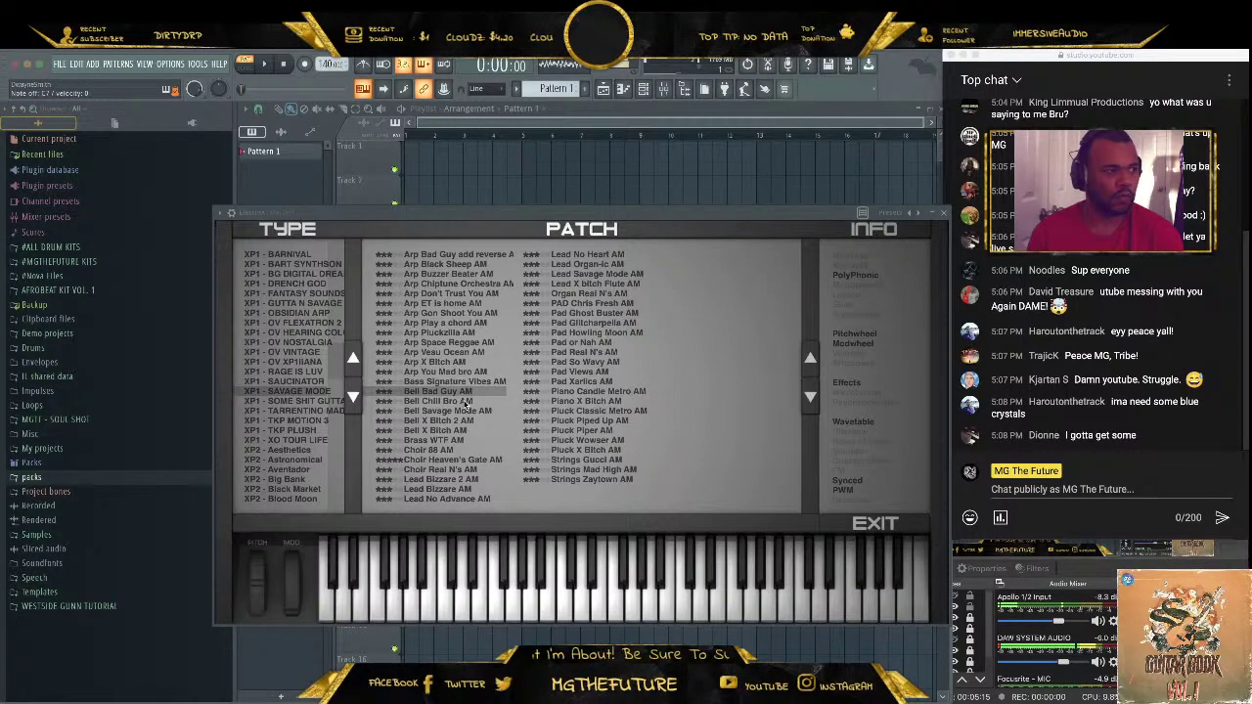
left_click(577, 391)
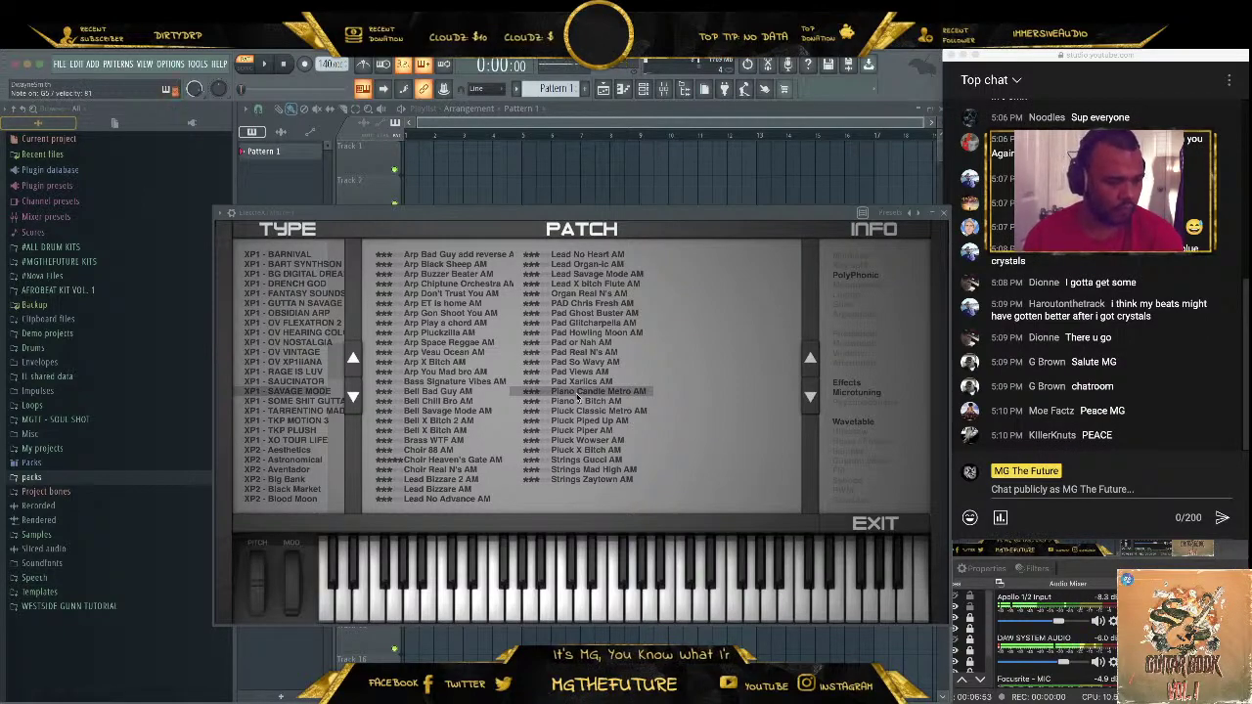
left_click(944, 215)
Tap in a tempo of 73 BPM with the Tempo tapper, close it, and raise the project tempo to 146 BPM
right_click(333, 65)
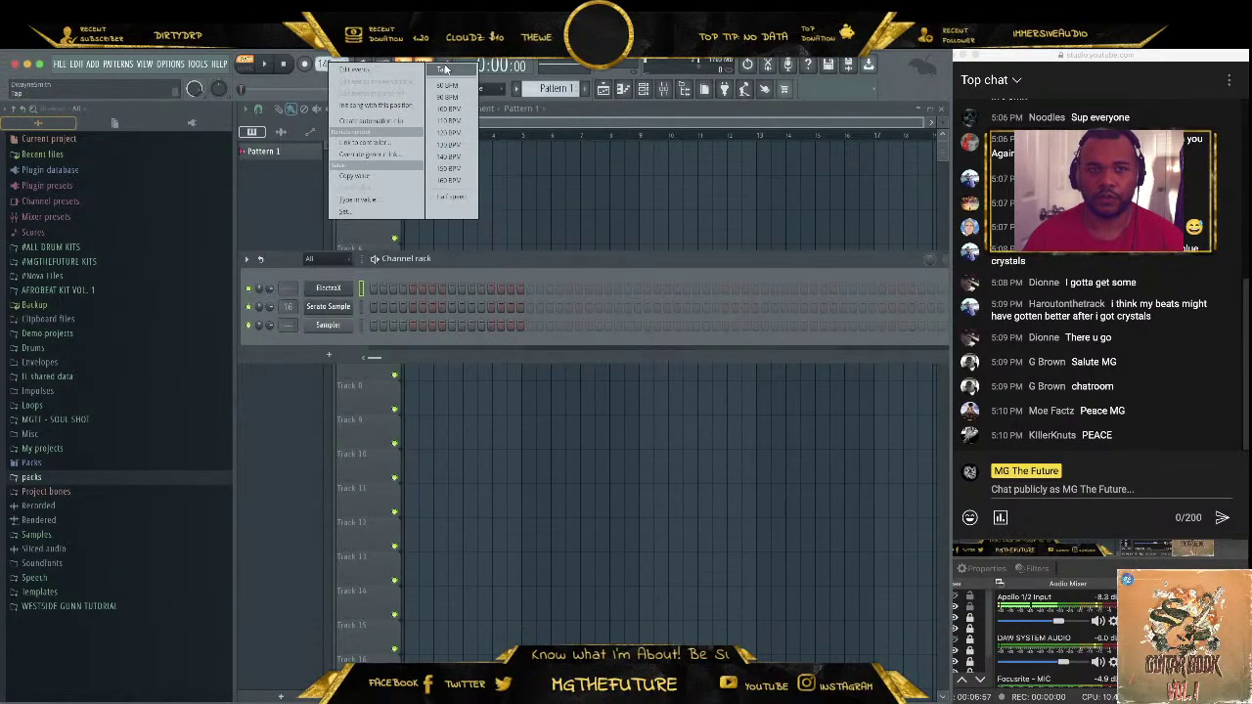
left_click(445, 69)
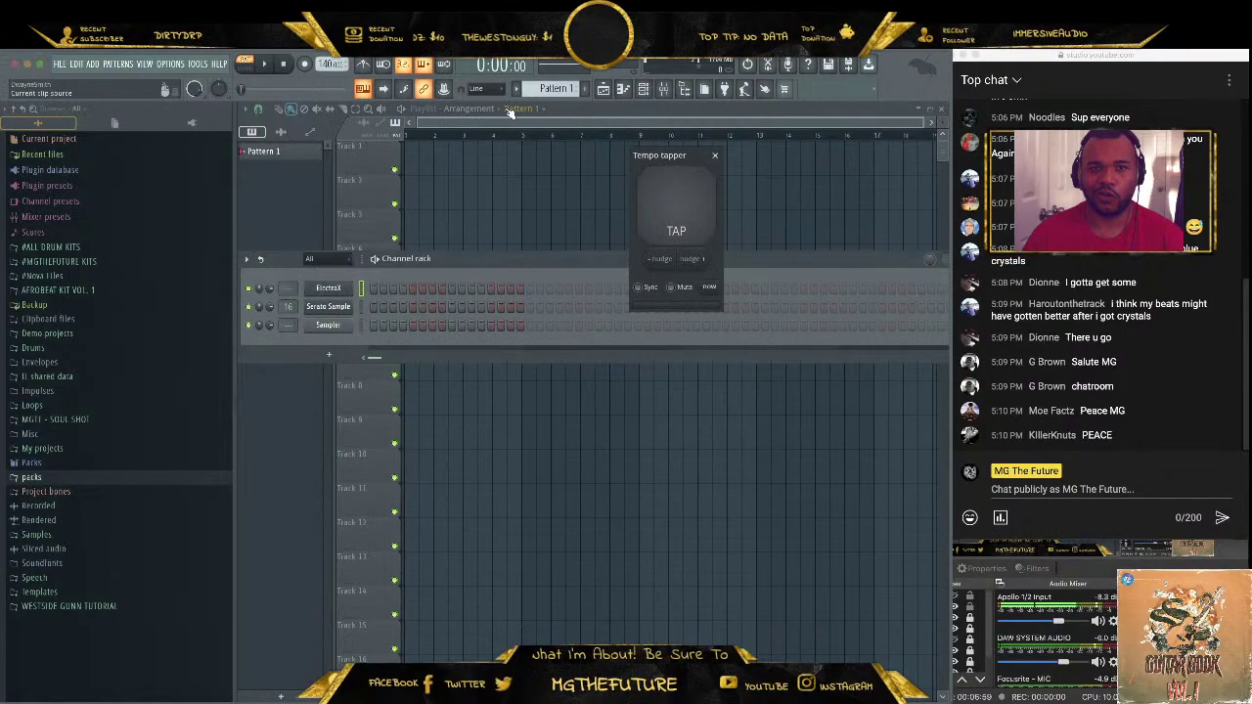
left_click(684, 220)
left_click(692, 225)
left_click(695, 227)
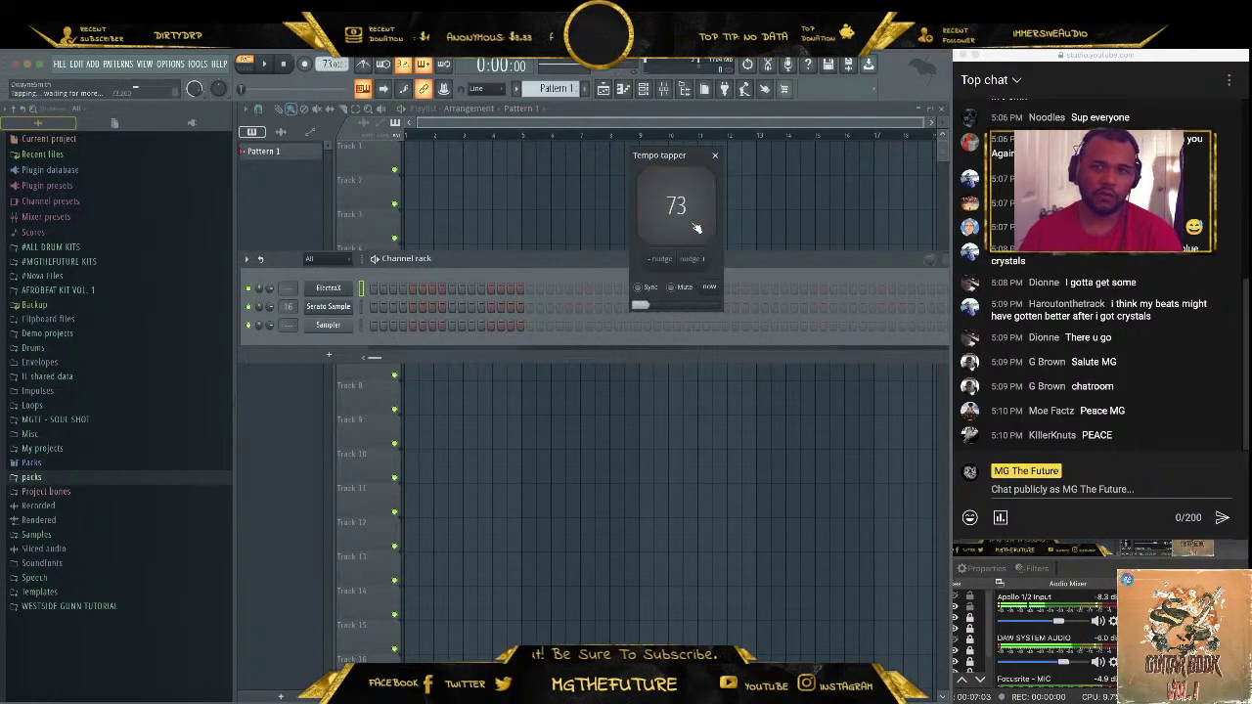
key("Escape")
left_click_drag(330, 65, 331, 44)
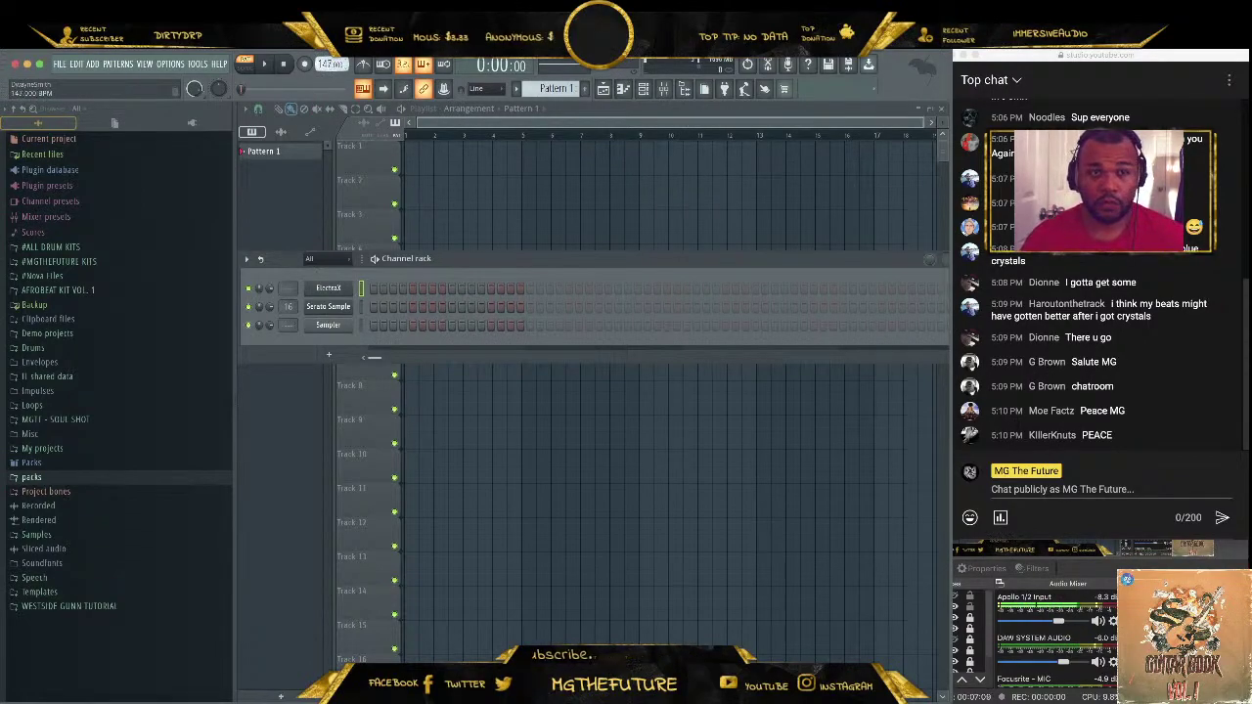
Enable recording and the metronome, record two ElectraX chords into Pattern 1, and stop playback
left_click(304, 63)
left_click(363, 65)
left_click(261, 64)
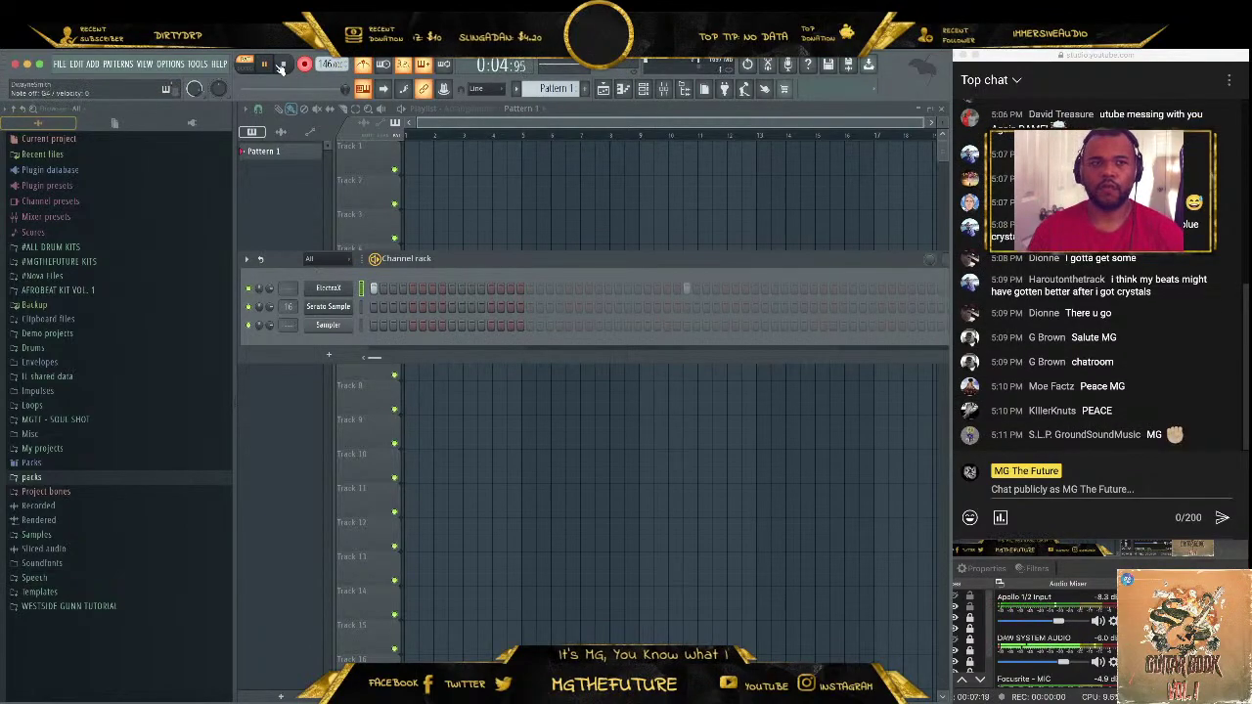
left_click(284, 65)
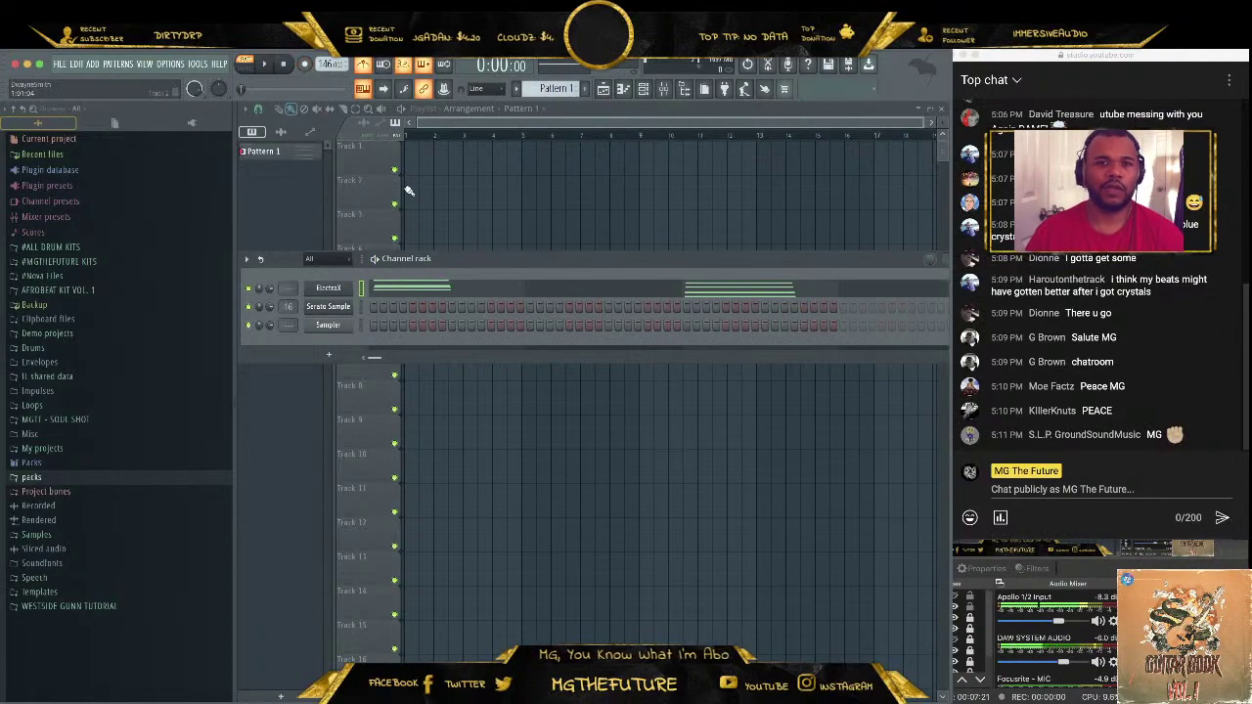
Open the ElectraX piano roll, select both recorded chords and quantize their notes to the grid
left_click(562, 291)
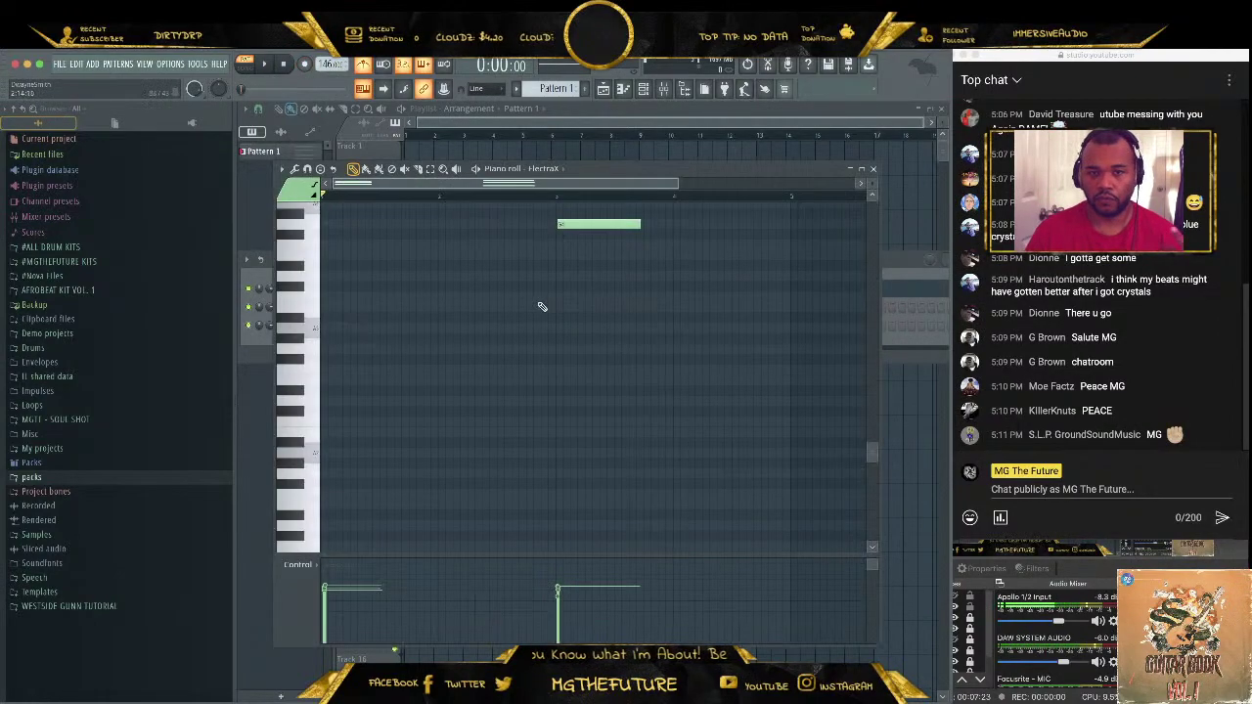
scroll(503, 313, "up", 3)
left_click_drag(476, 300, 328, 406)
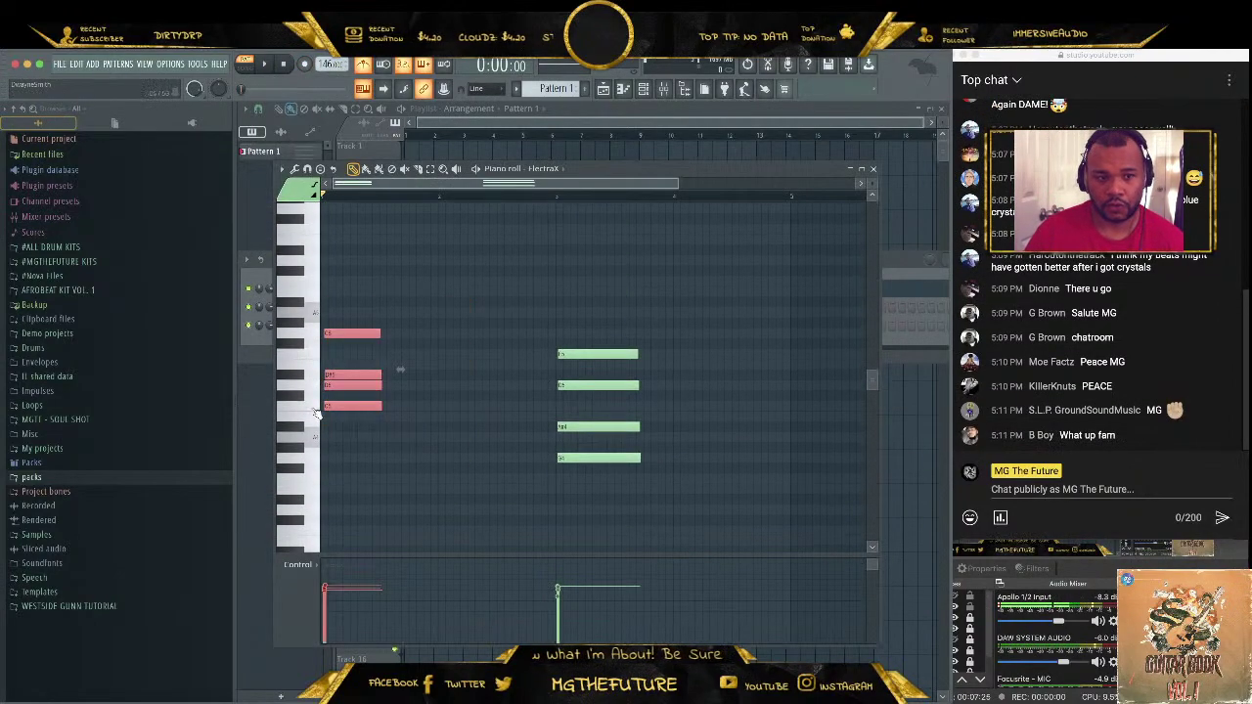
key("ctrl+a")
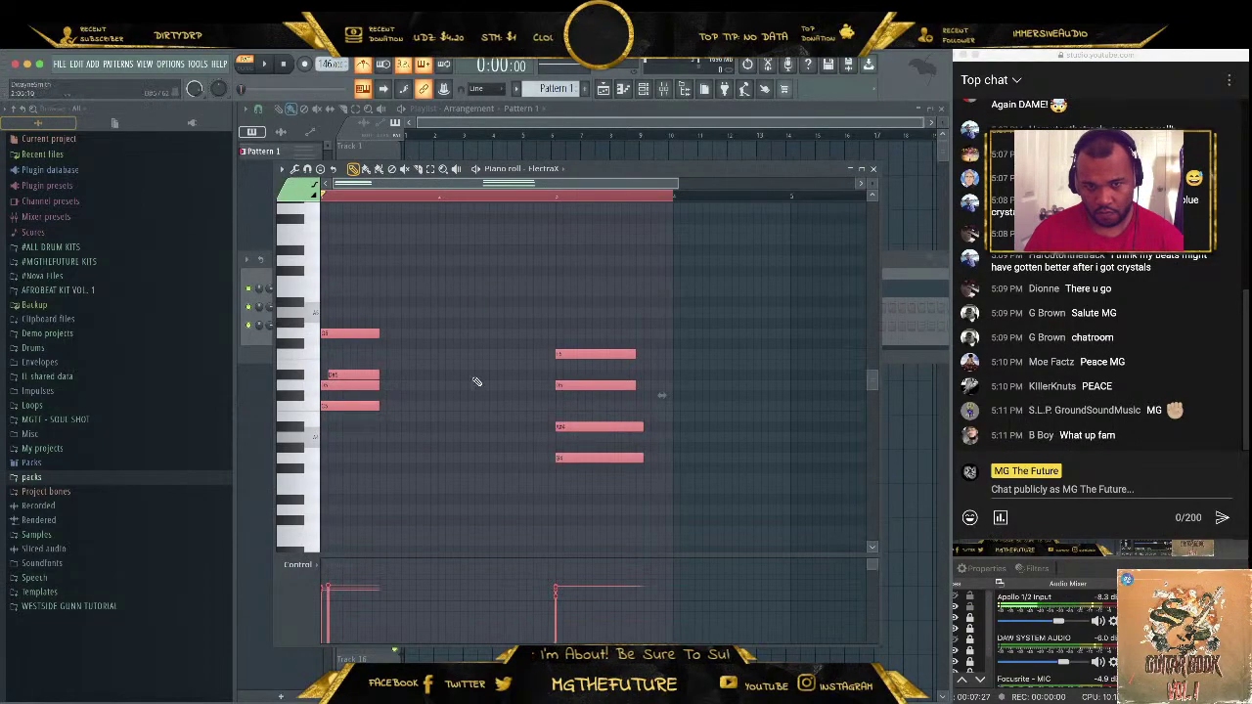
key("ctrl+q")
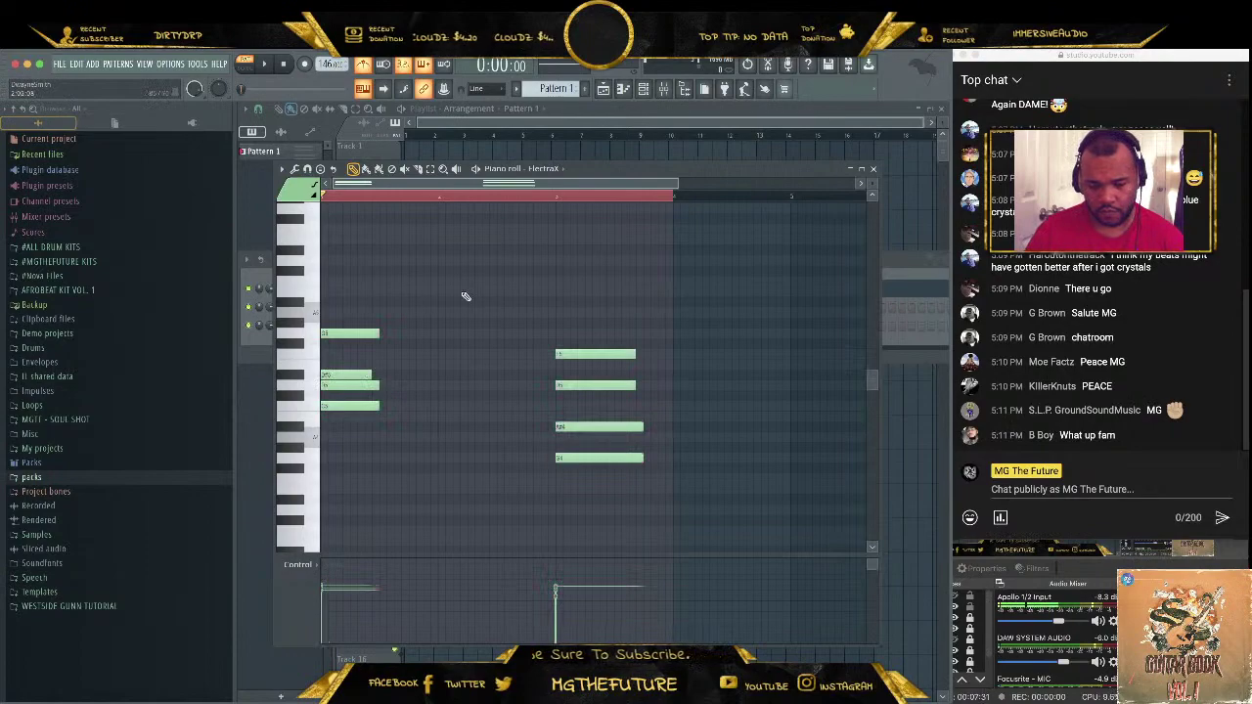
Shorten the first chord's notes and duplicate it so four evenly spaced chords fill the first two bars
left_click_drag(489, 276, 322, 489)
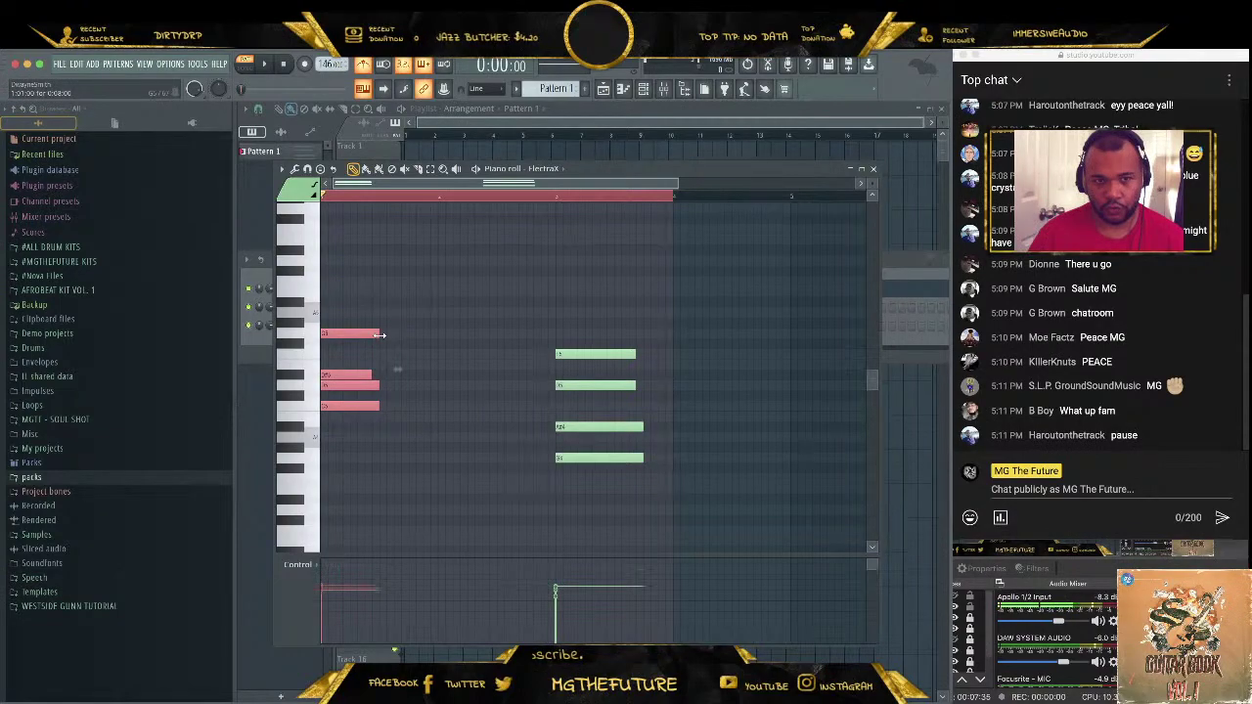
left_click_drag(380, 335, 357, 334)
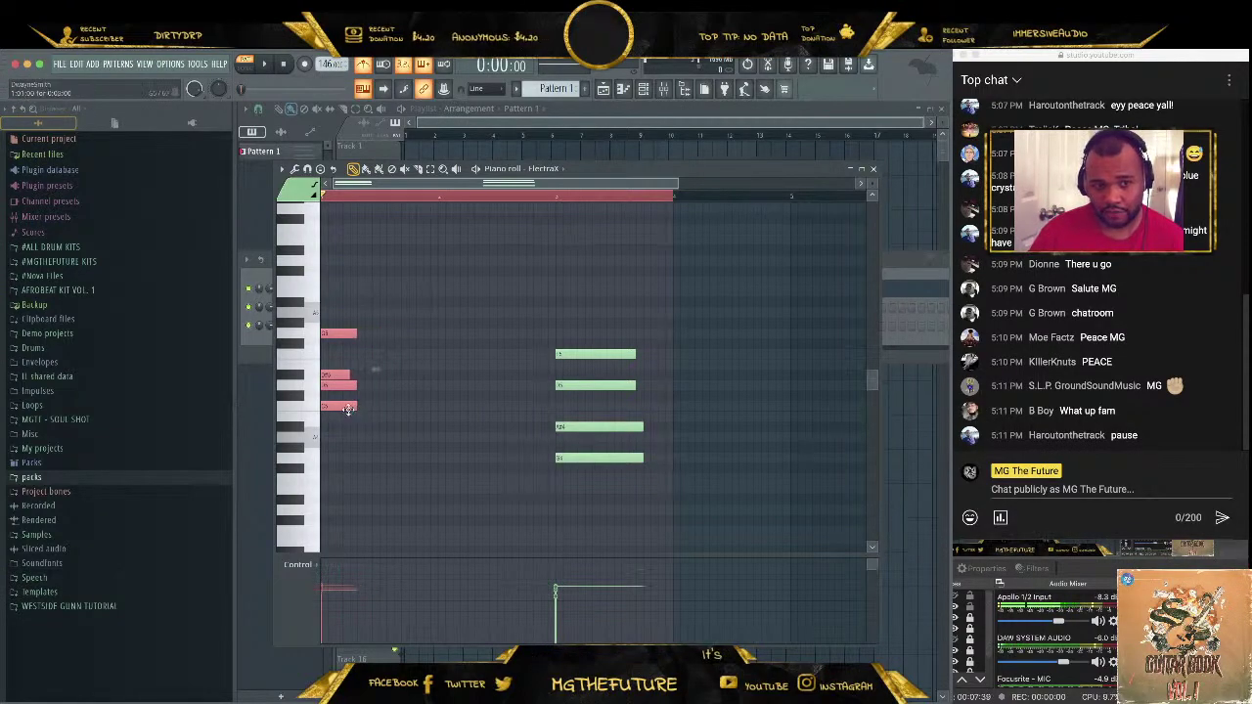
key("shift+Right")
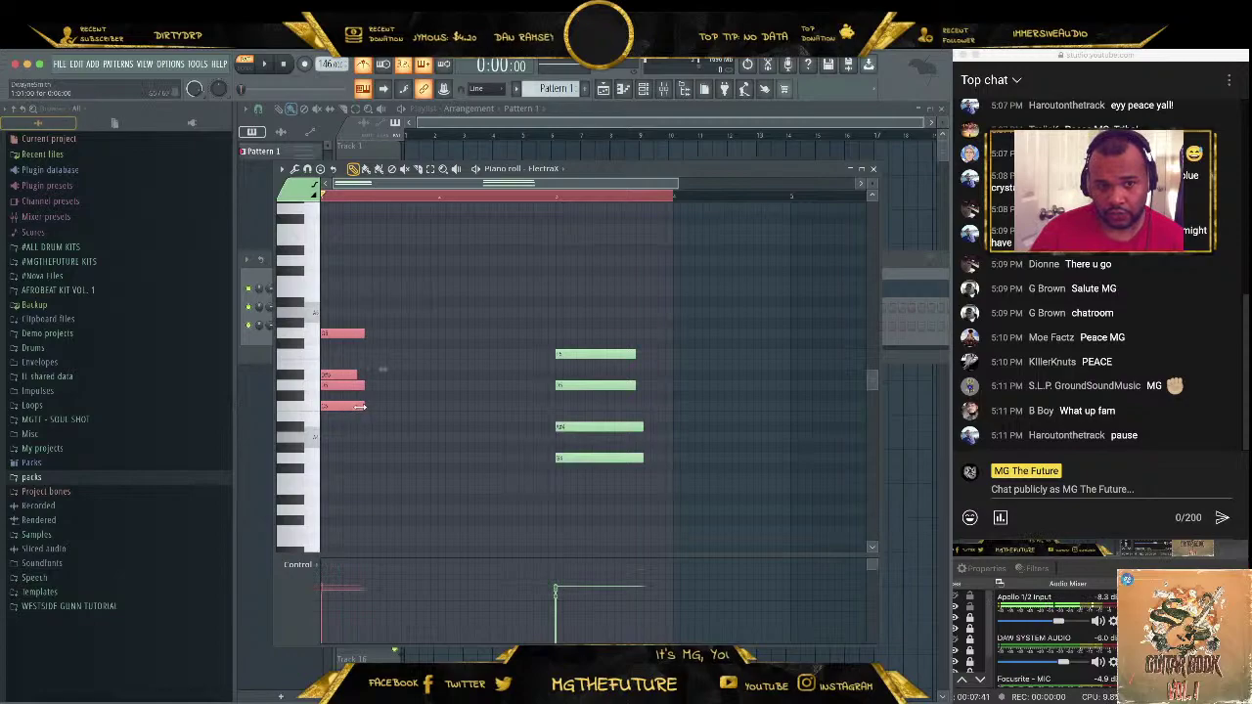
left_click_drag(345, 408, 404, 406)
key("ctrl+b")
key("ctrl+b")
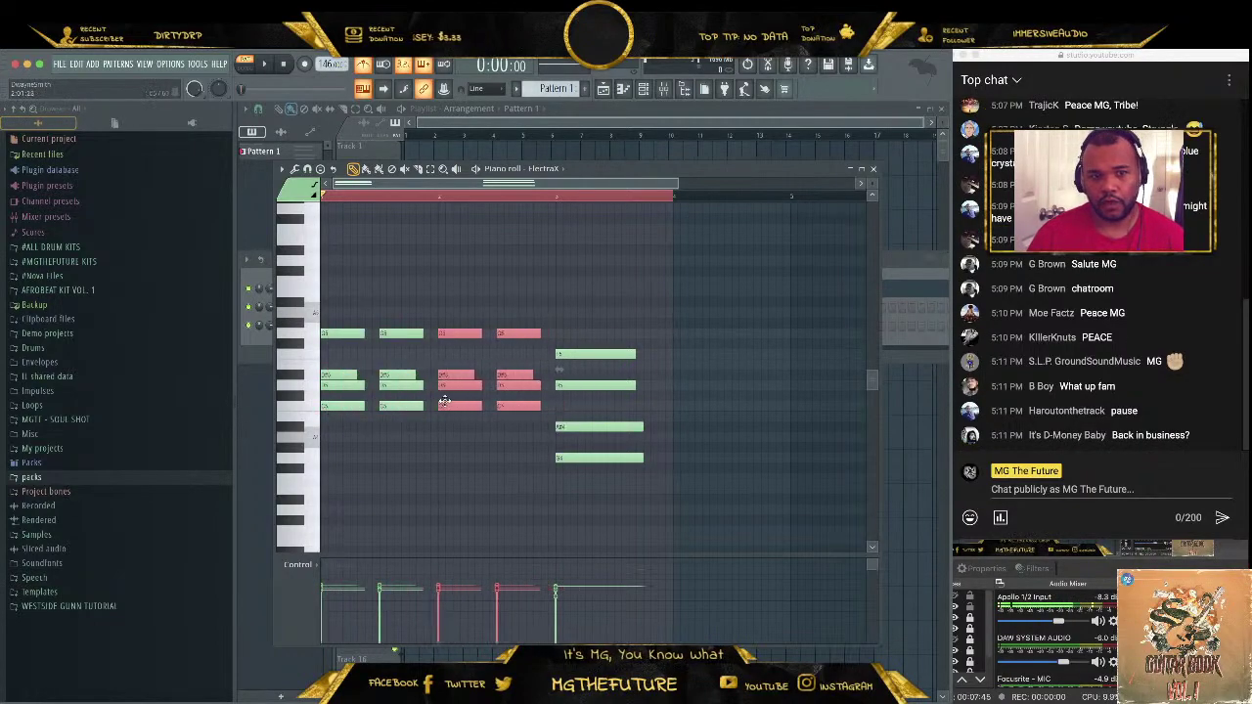
Shorten the second chord's notes, duplicate it to four evenly spaced chords from bar 3, and clear the selection
left_click_drag(598, 339, 631, 533)
left_click_drag(638, 460, 601, 466)
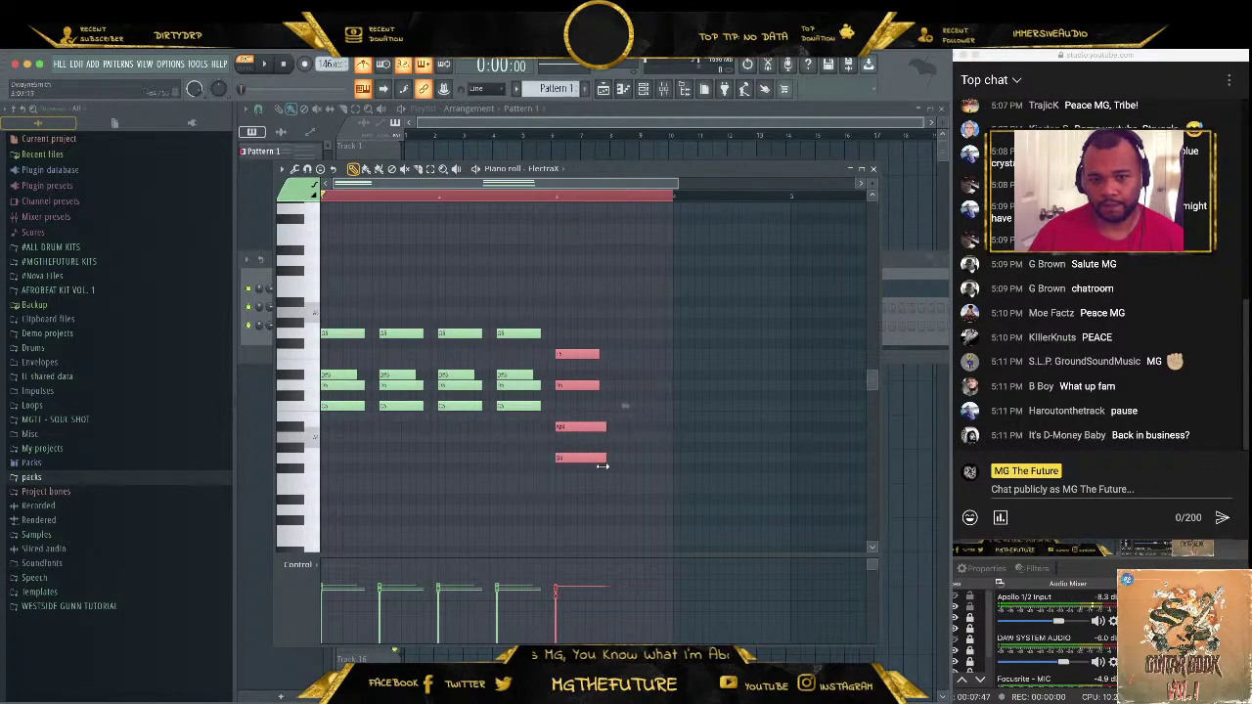
left_click_drag(638, 307, 556, 473)
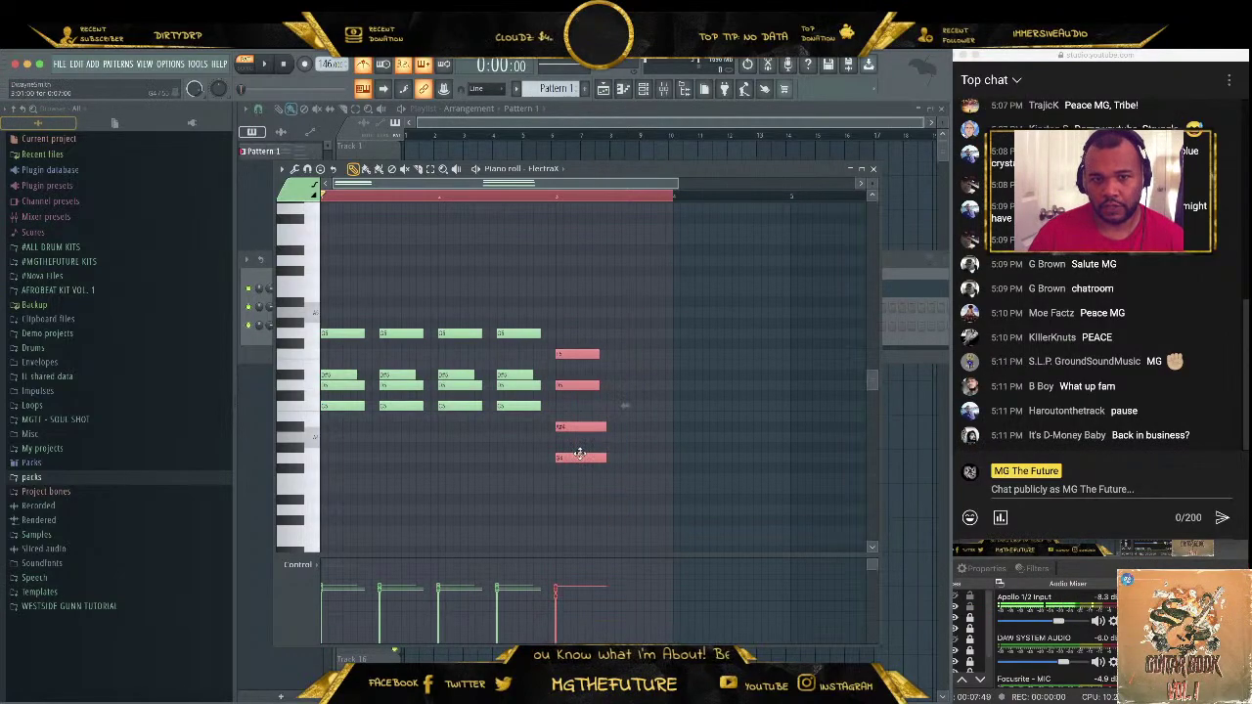
key("ctrl+b")
left_click_drag(632, 452, 640, 452)
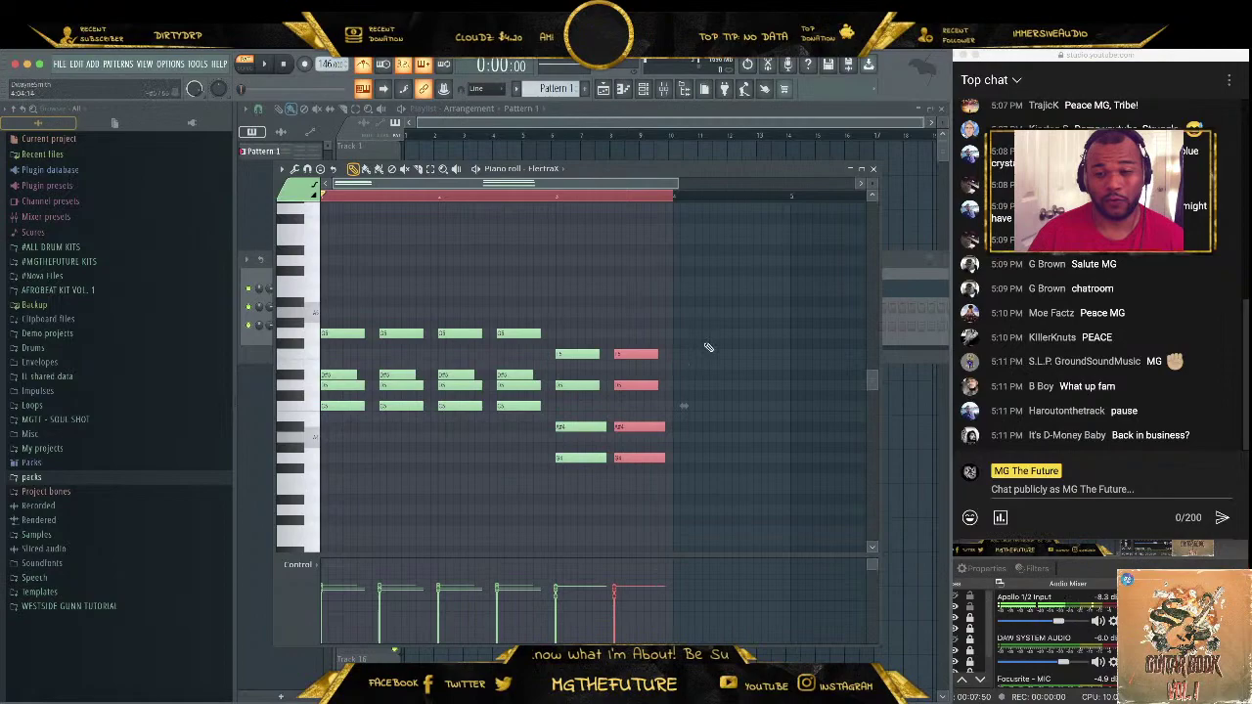
key("ctrl+b")
left_click(703, 241)
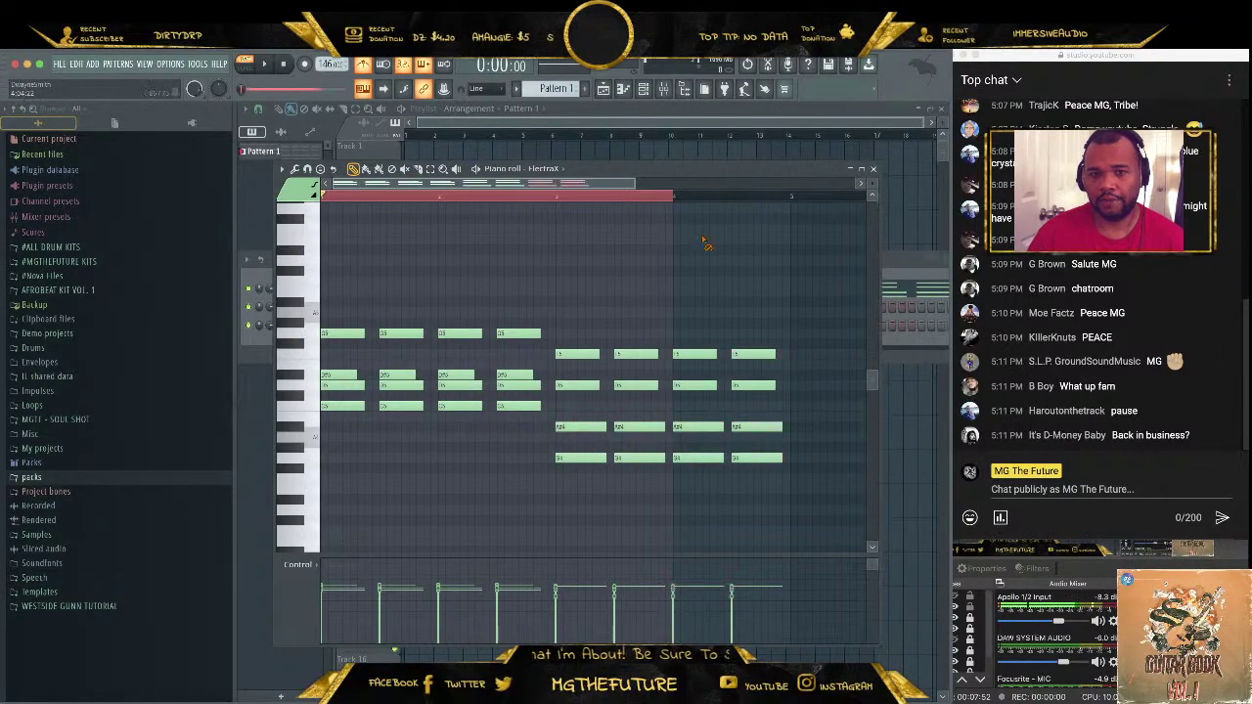
left_click(671, 262)
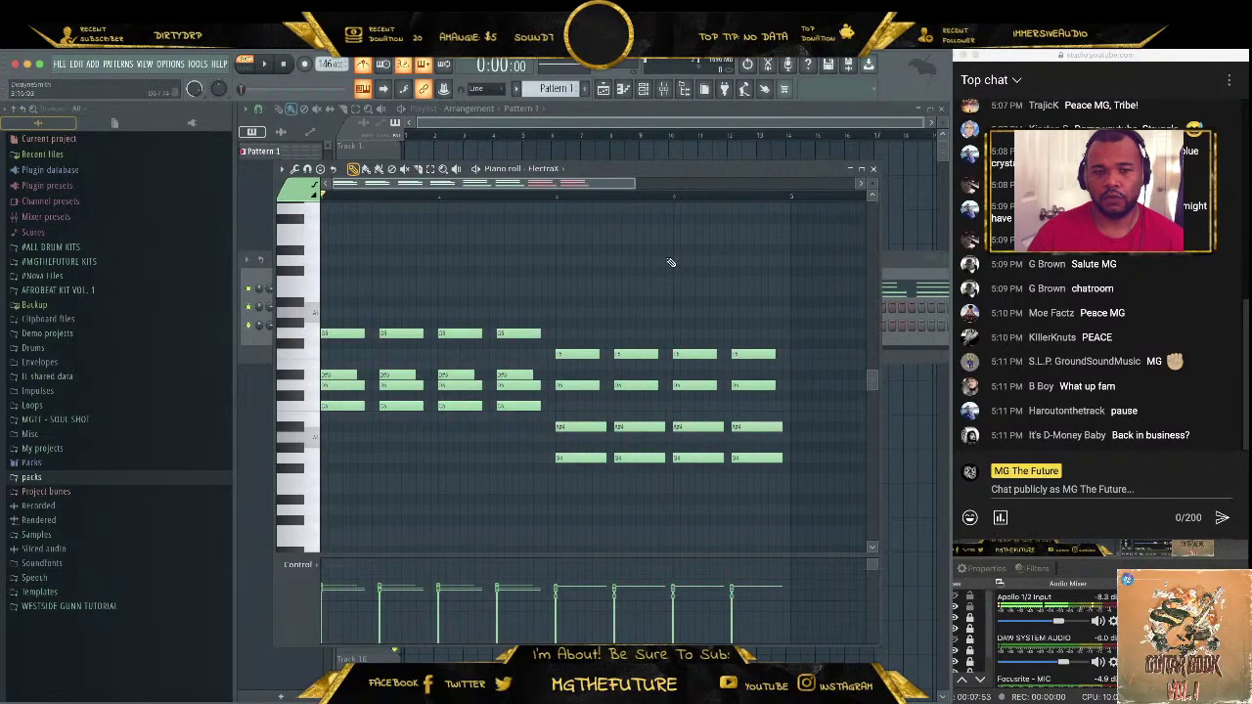
Play the progression, move all ElectraX chords down three semitones, and play the transposed version
key("space")
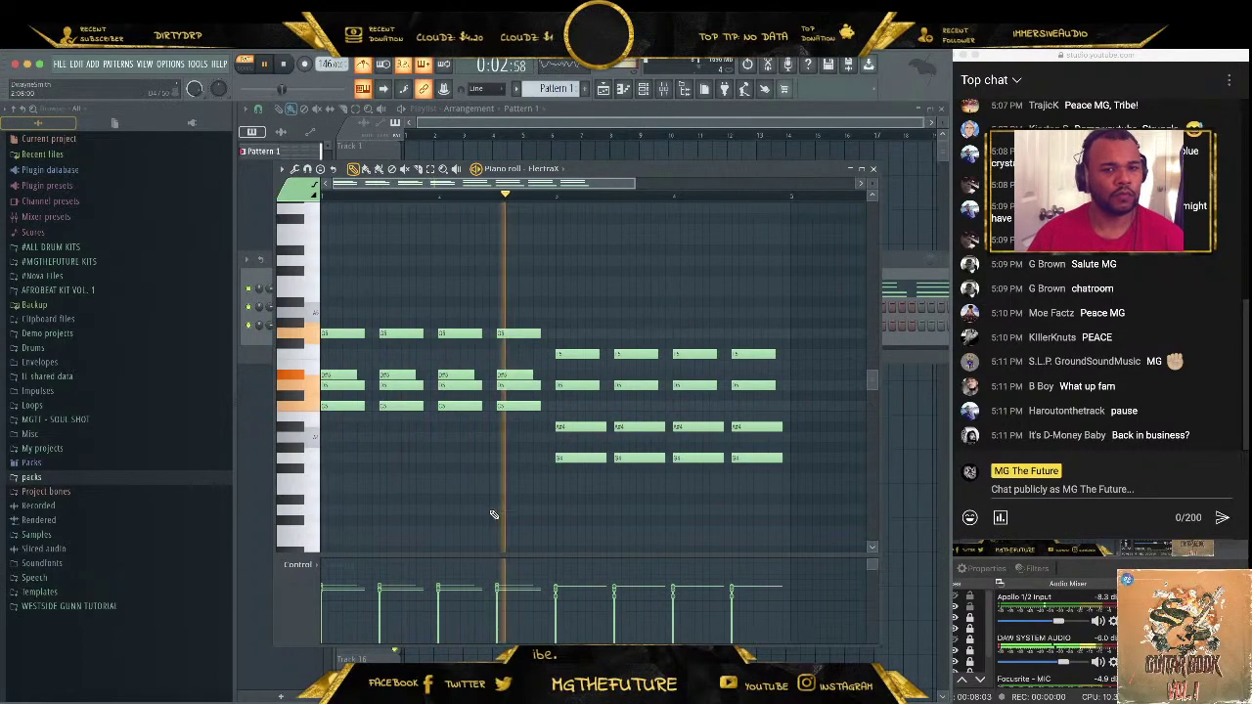
key("space")
left_click_drag(786, 266, 323, 525)
left_click_drag(344, 407, 333, 445)
left_click(453, 352)
key("space")
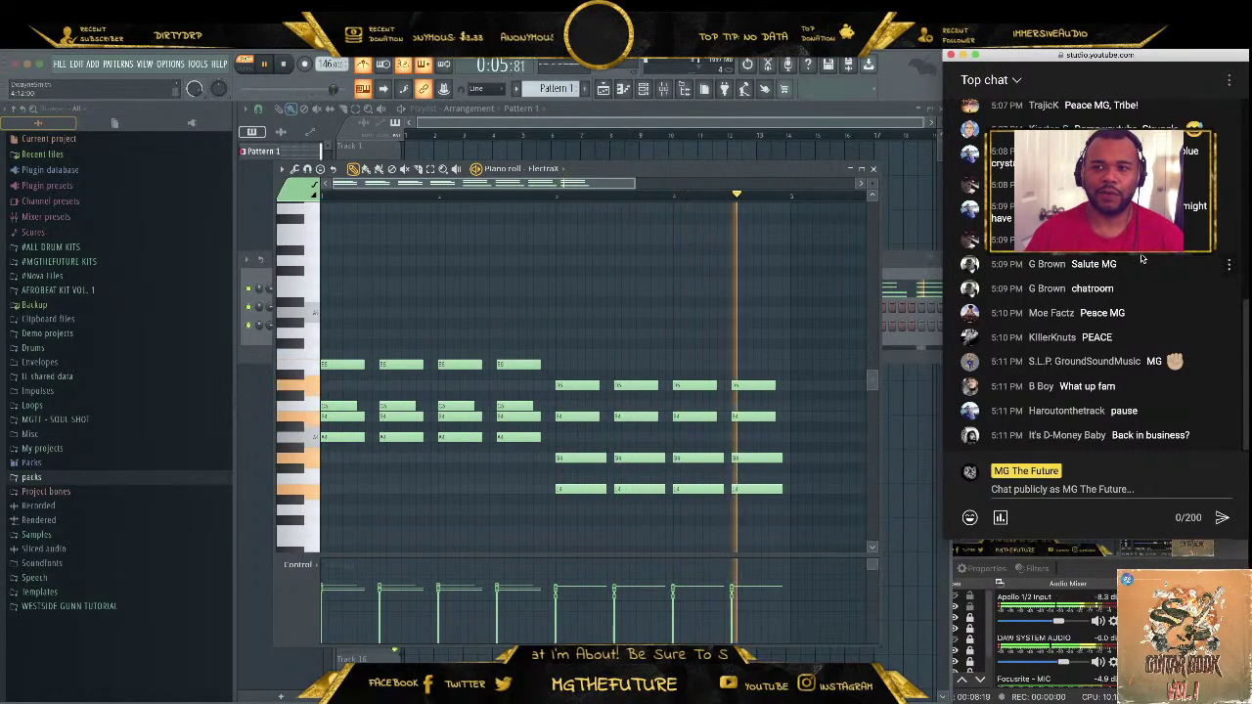
key("space")
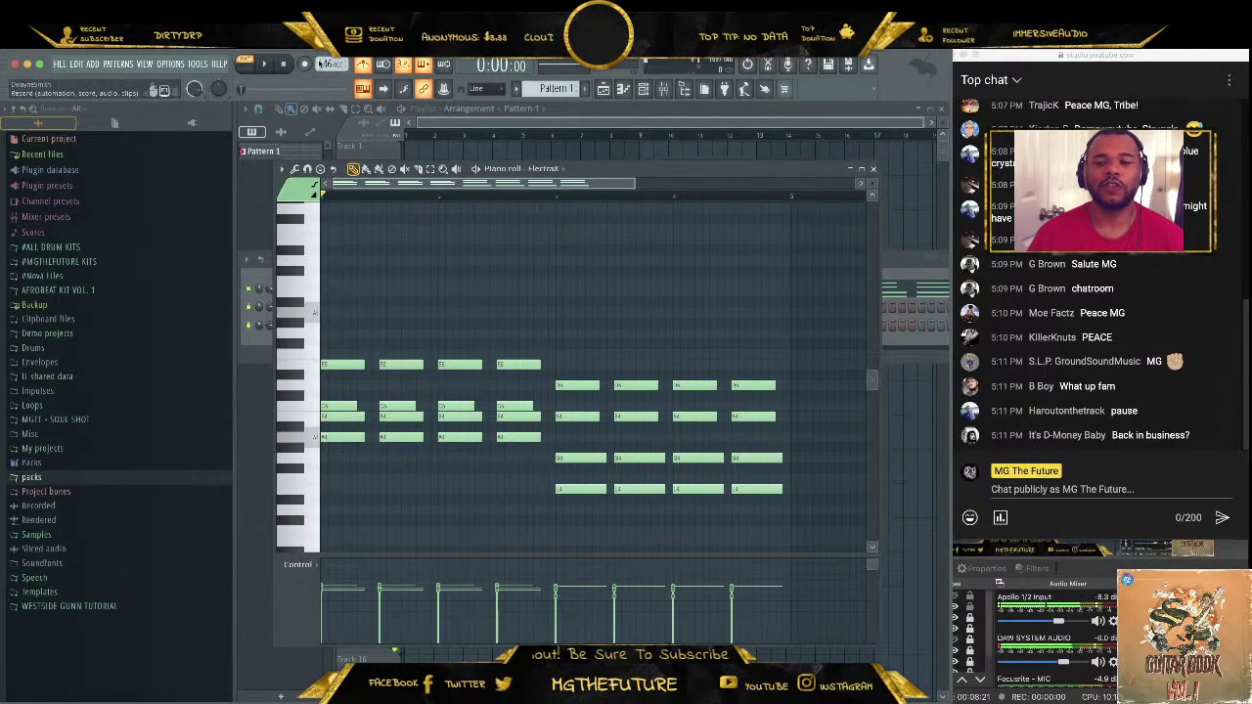
Close the piano roll, play Pattern 1 from the Channel rack, and look over the ElectraX notes again
left_click(876, 169)
key("space")
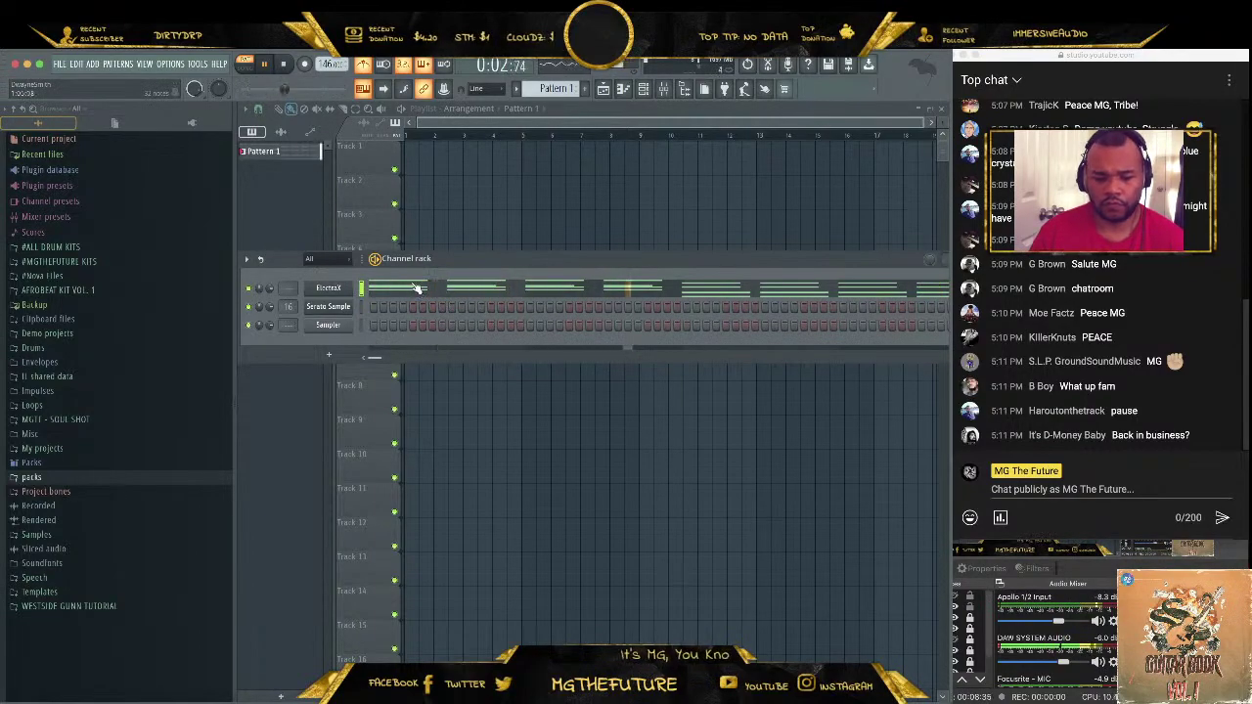
key("space")
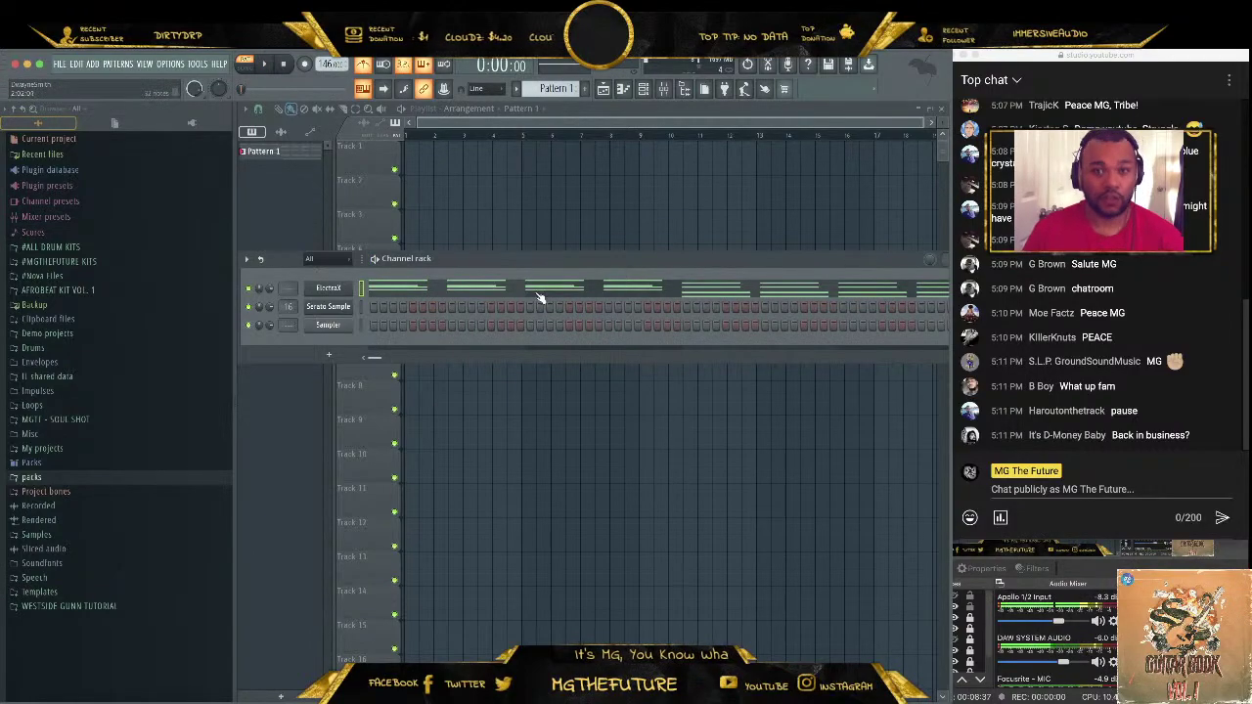
left_click(537, 295)
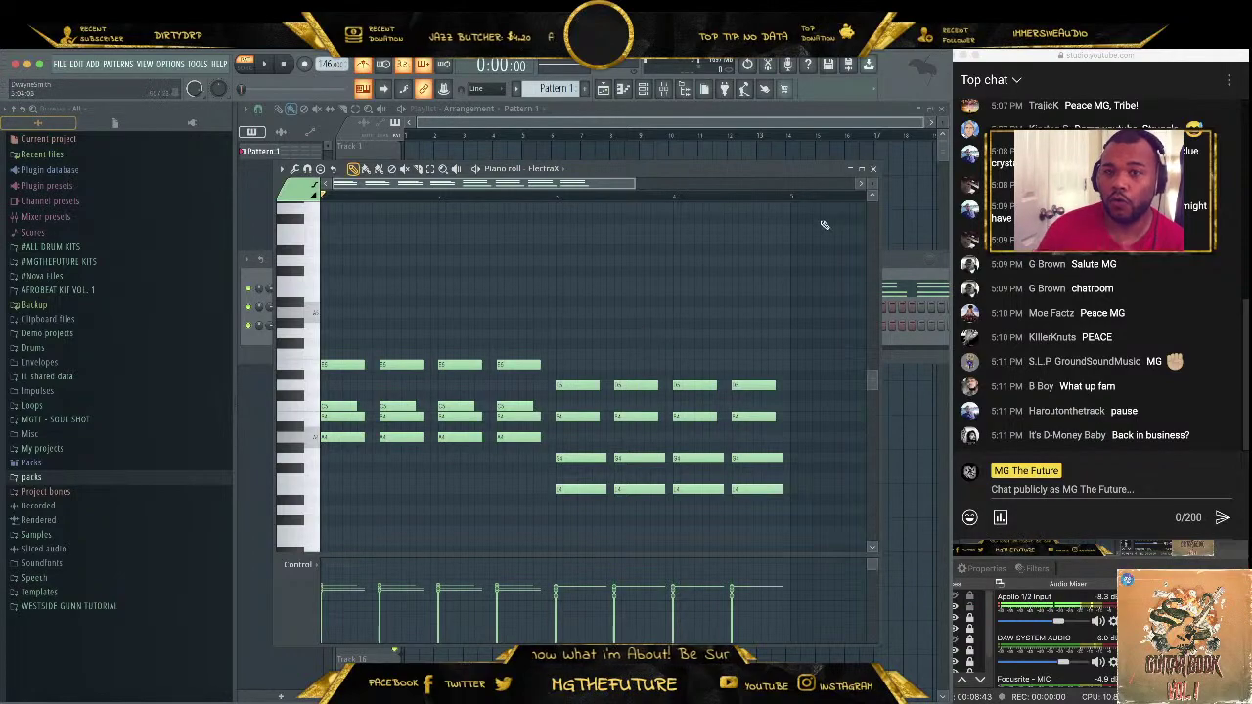
left_click(873, 168)
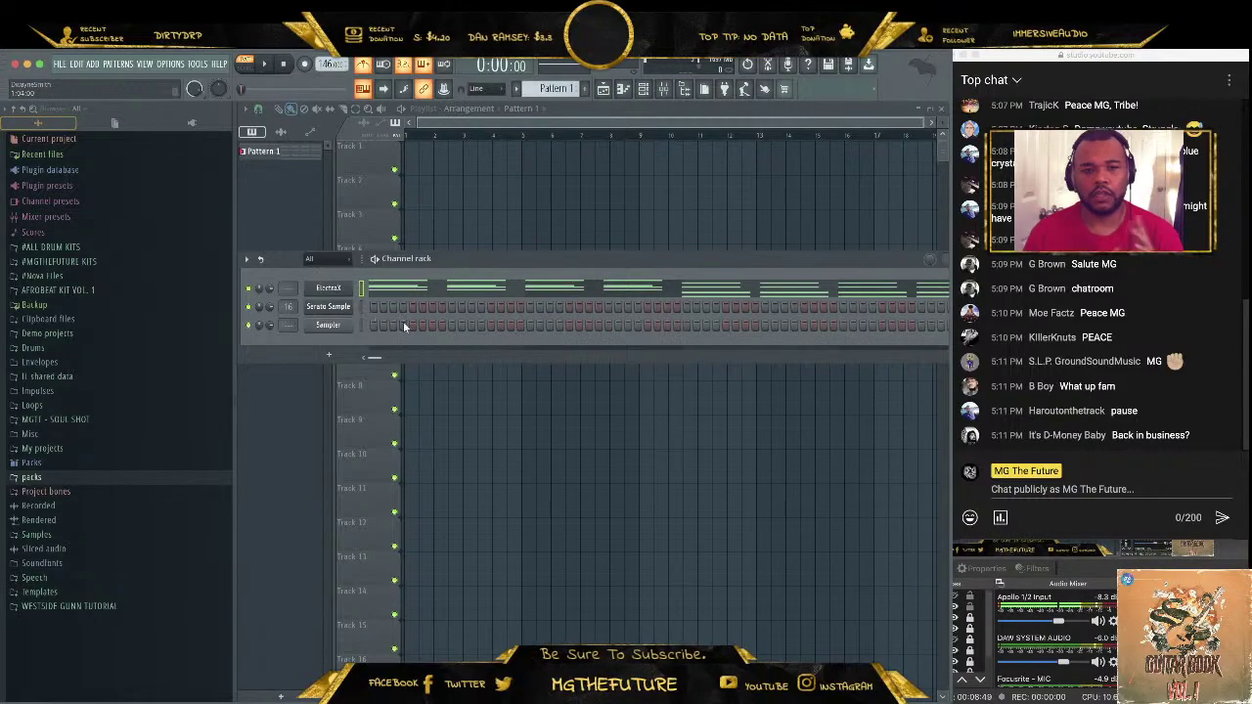
Insert a MIDI Out channel above ElectraX in the Channel rack and close its window
right_click(332, 289)
mouse_move(391, 371)
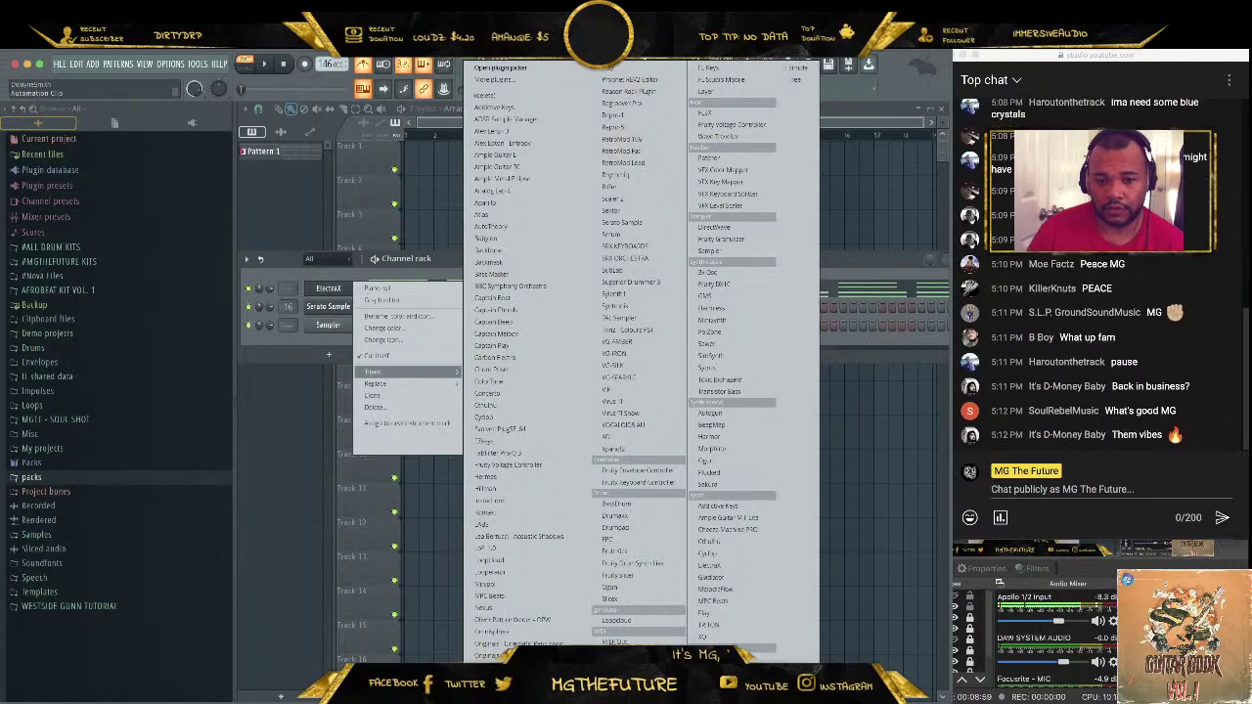
left_click(614, 641)
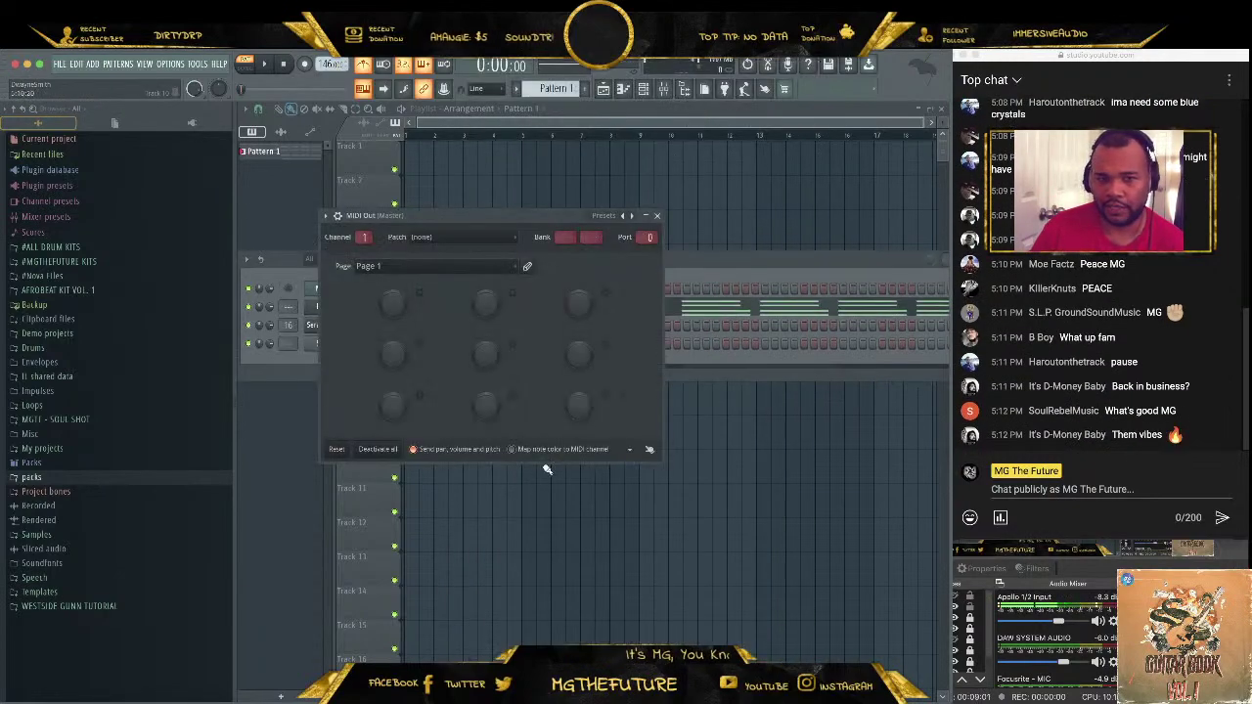
left_click(657, 215)
Examine the MIDI input port in ElectraX's plugin settings, return to the synth view and close the window
left_click(323, 313)
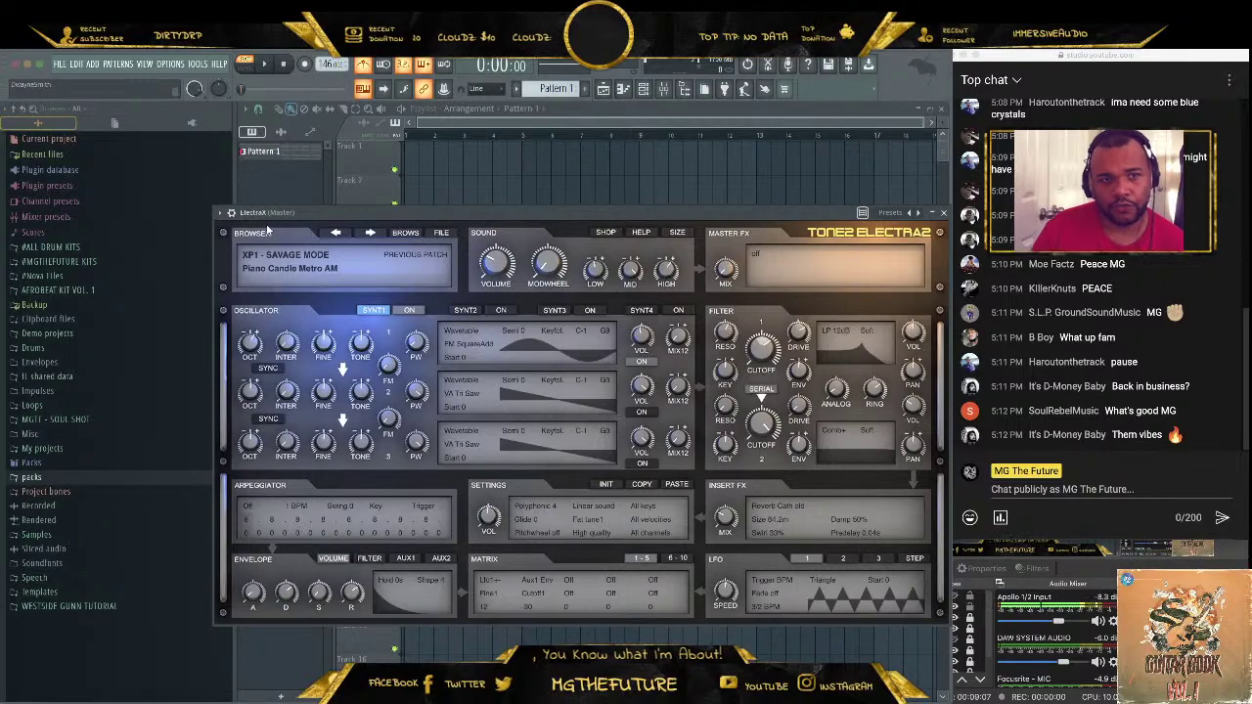
left_click(231, 212)
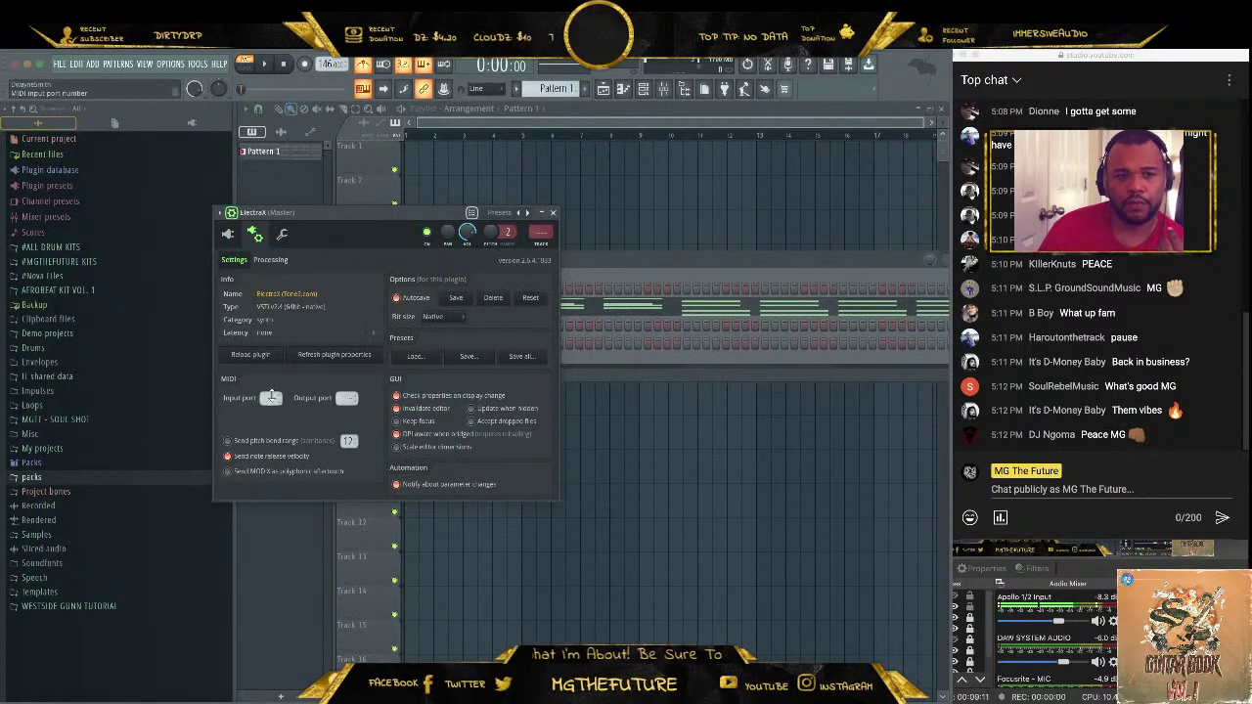
left_click(227, 234)
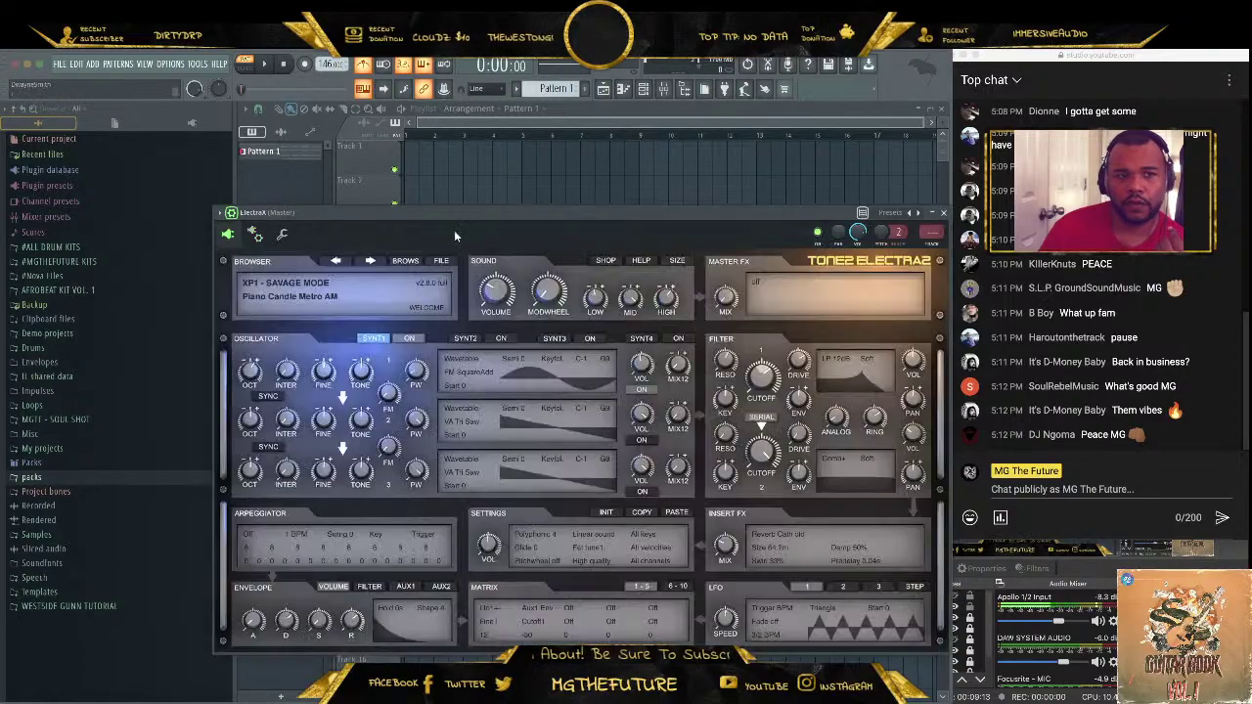
left_click(943, 213)
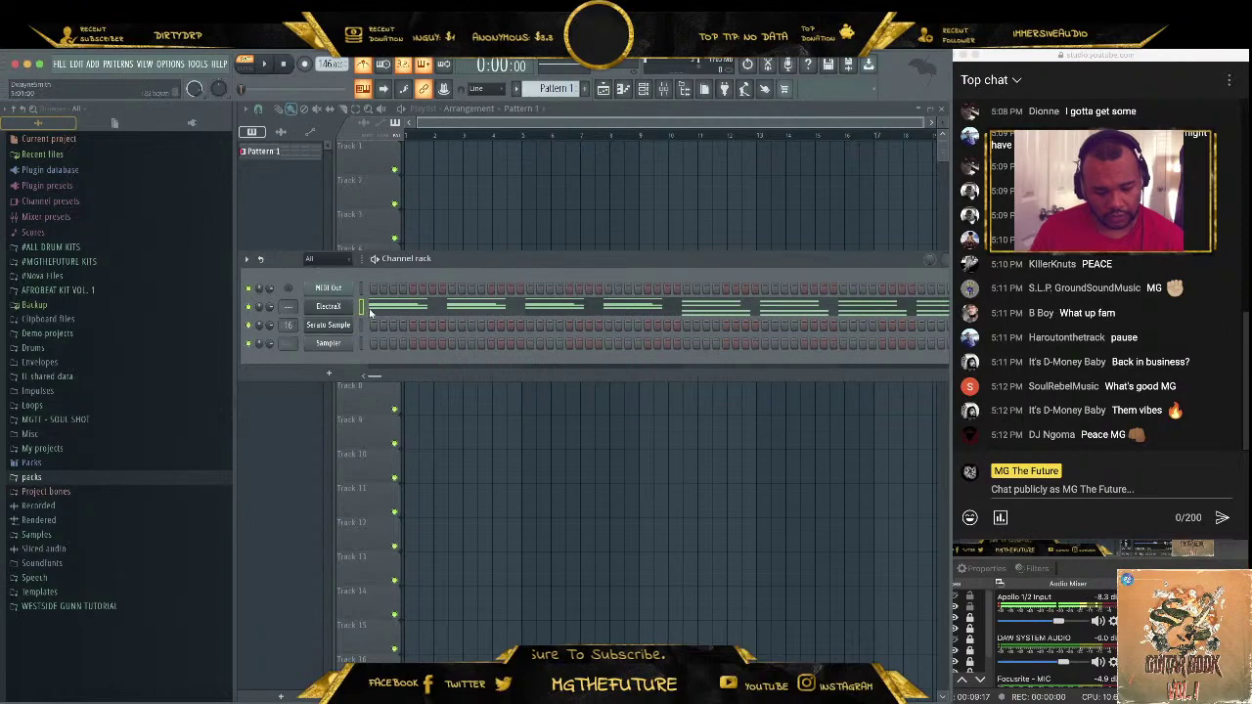
Place a copy of the ElectraX chords in the MIDI Out piano roll, raise it one octave and play it
right_click(335, 290)
left_click(386, 295)
left_click_drag(821, 321, 330, 497)
key("ctrl+Up")
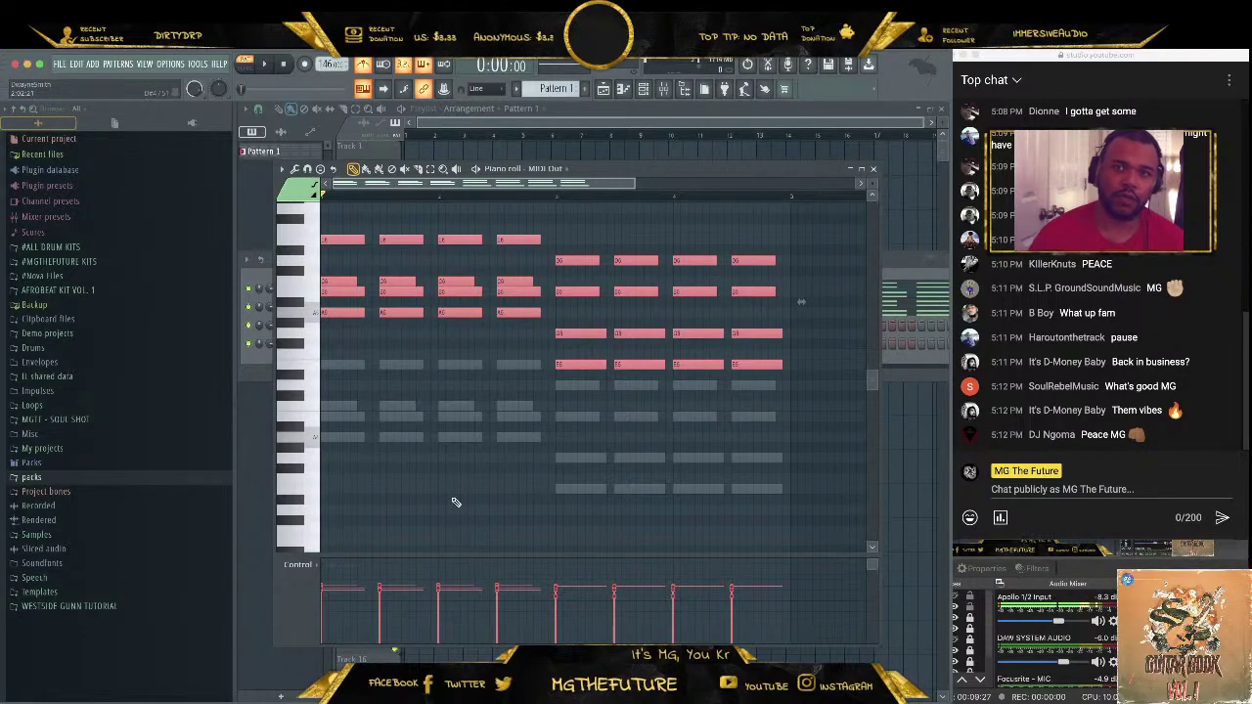
key("space")
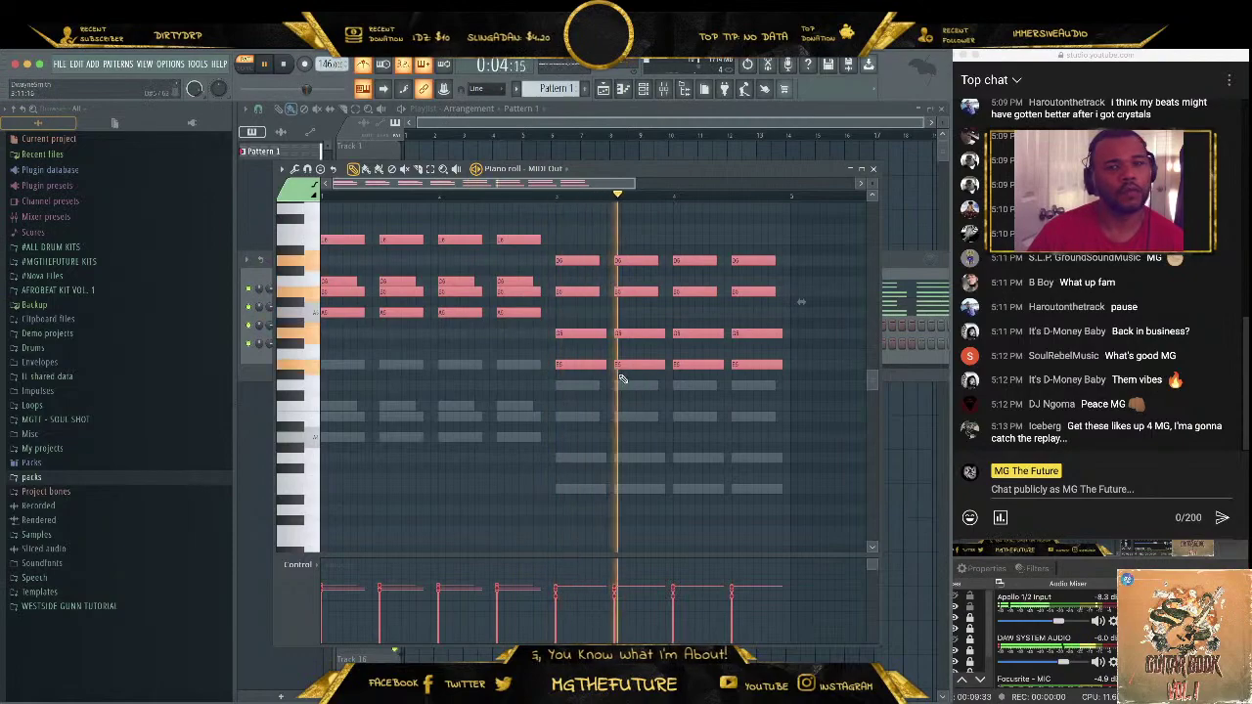
key("space")
key("ctrl+d")
scroll(743, 372, "up", 3)
scroll(772, 366, "down", 2)
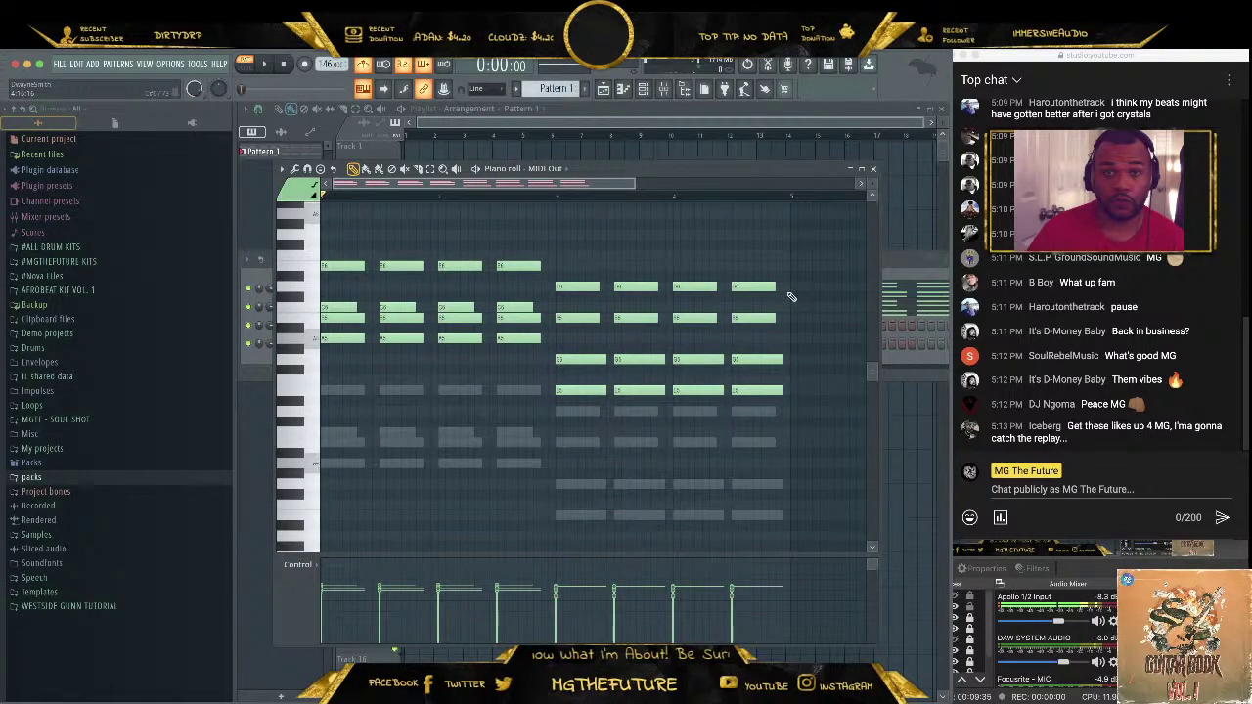
key("ctrl+a")
scroll(469, 368, "up", 3)
scroll(470, 367, "down", 3)
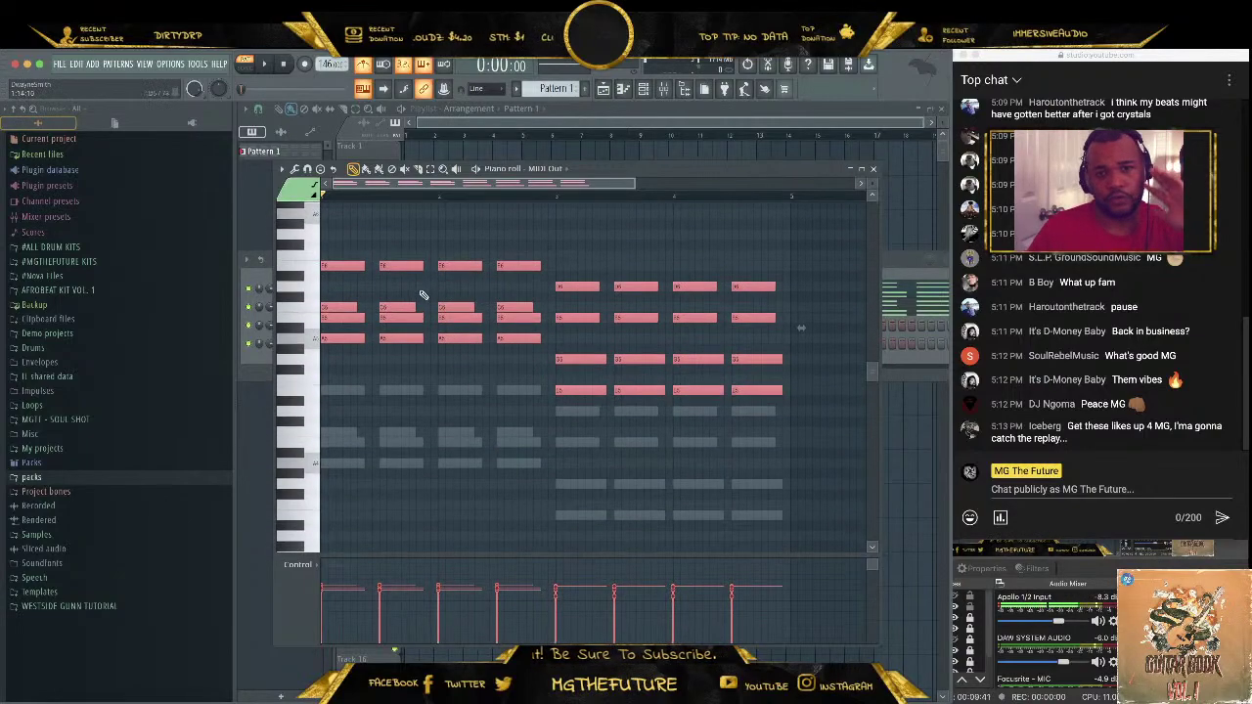
left_click(294, 169)
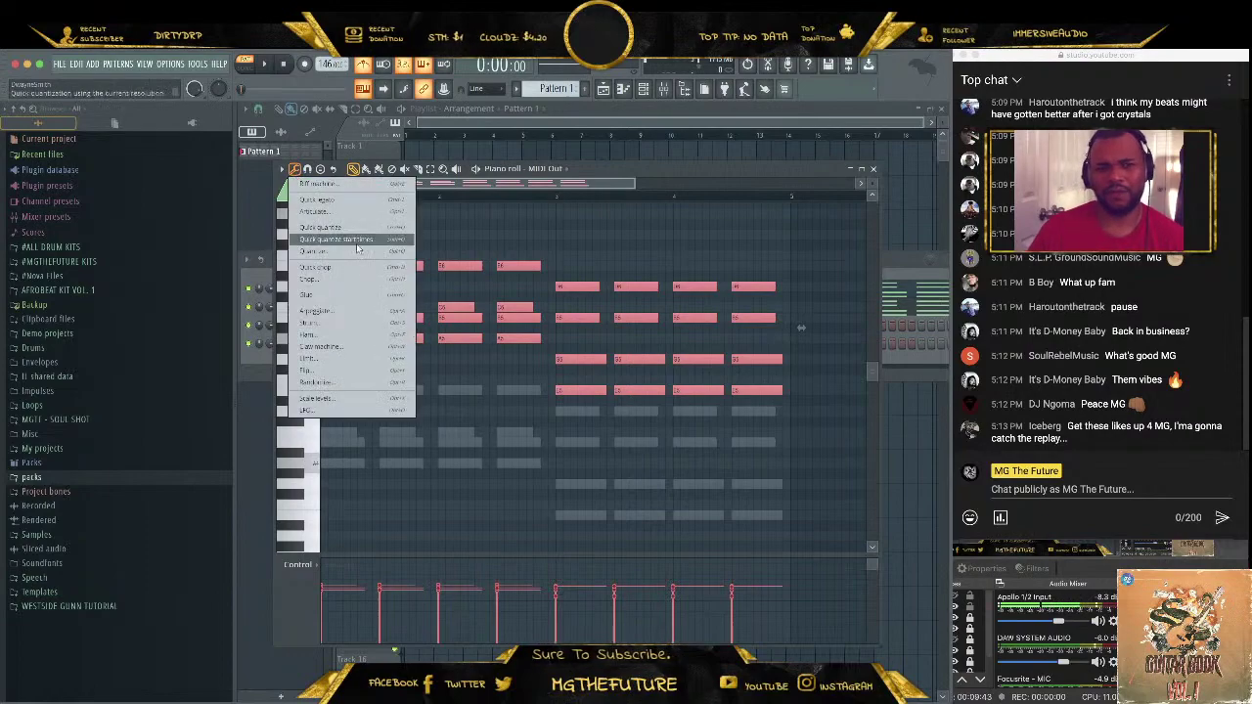
left_click(509, 243)
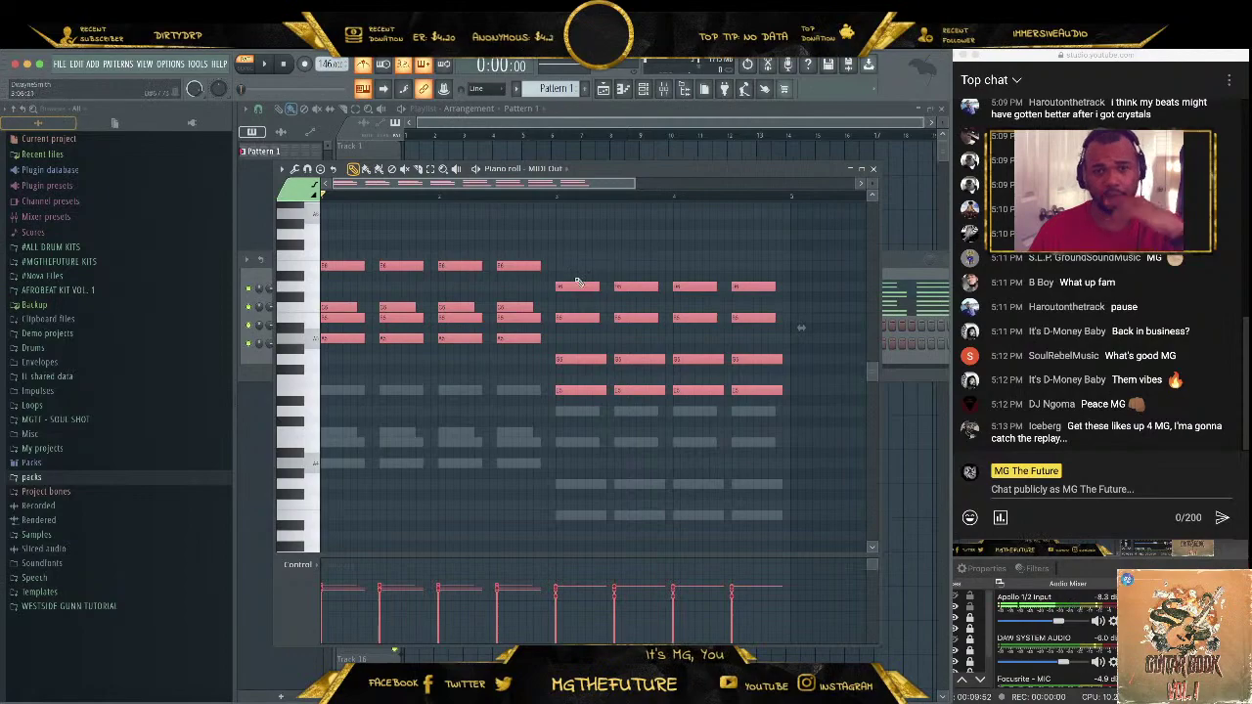
left_click(563, 249)
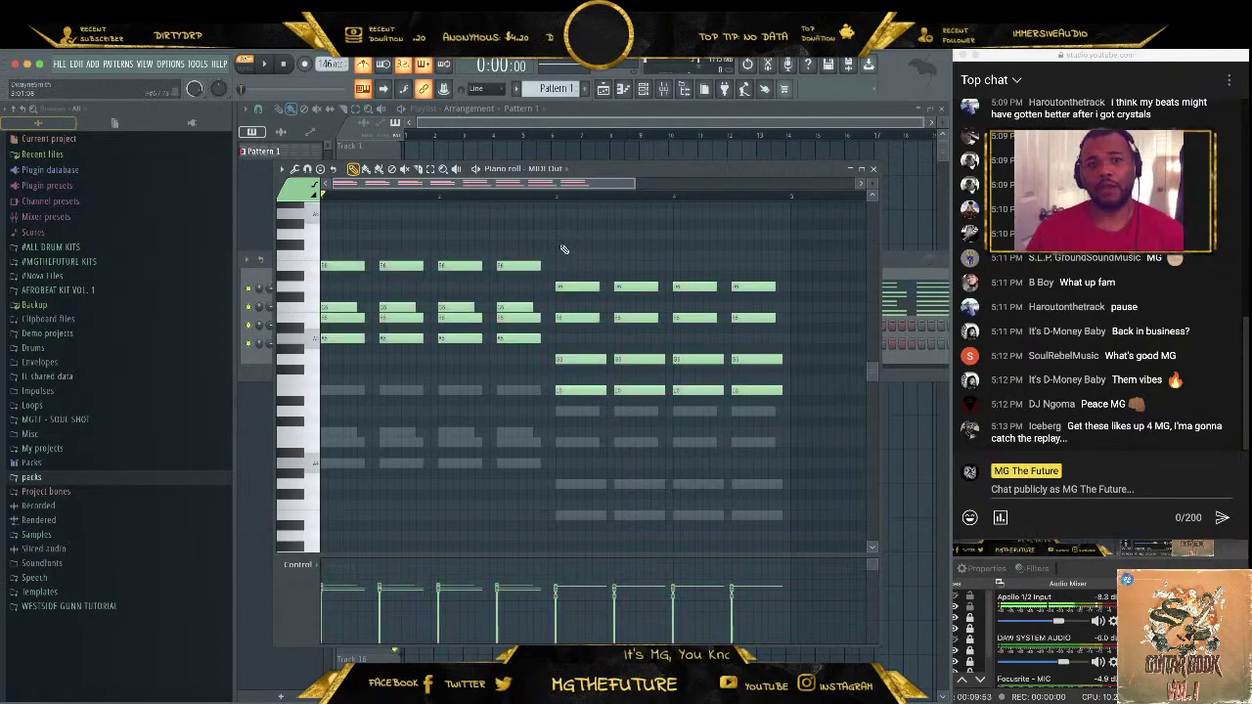
Lower the top note of every MIDI Out chord by one octave, across both chord groups
key("ctrl+z")
left_click(565, 254)
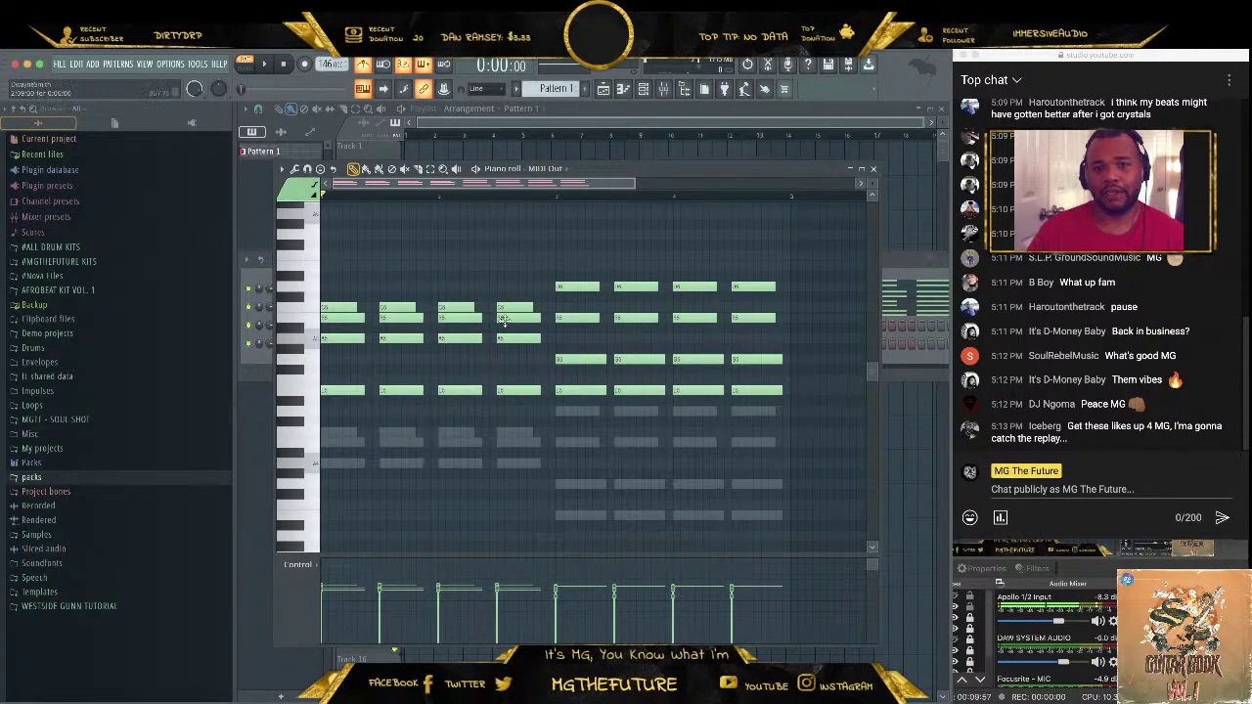
left_click_drag(565, 261, 814, 296)
key("ctrl+Down")
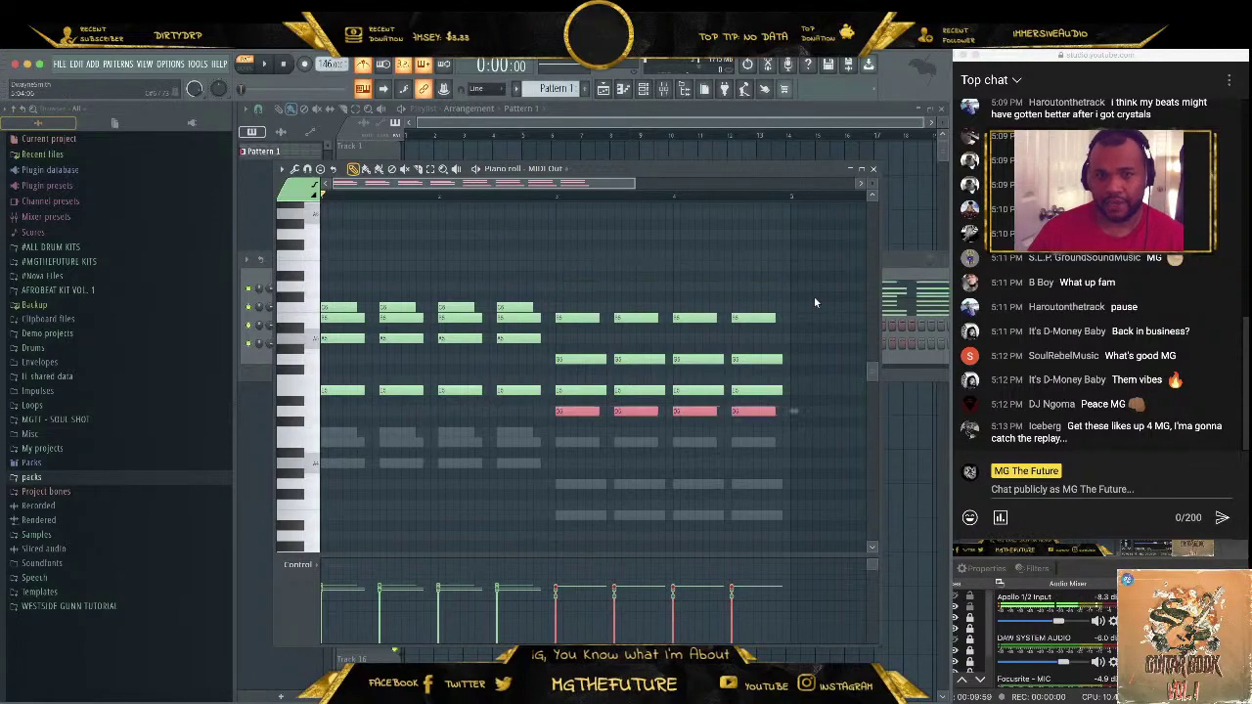
Strum all the MIDI Out chords with adjusted start time strength and note endings preserved, auditioning the result
left_click_drag(805, 252, 286, 494)
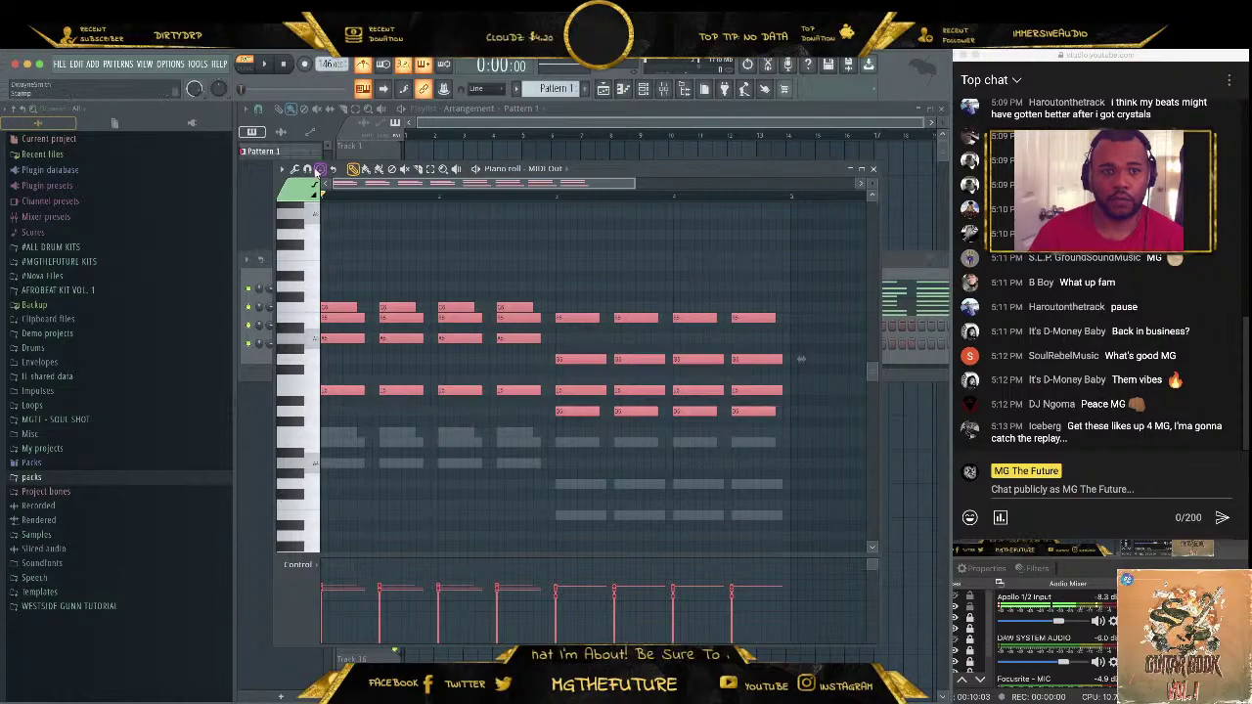
left_click(295, 169)
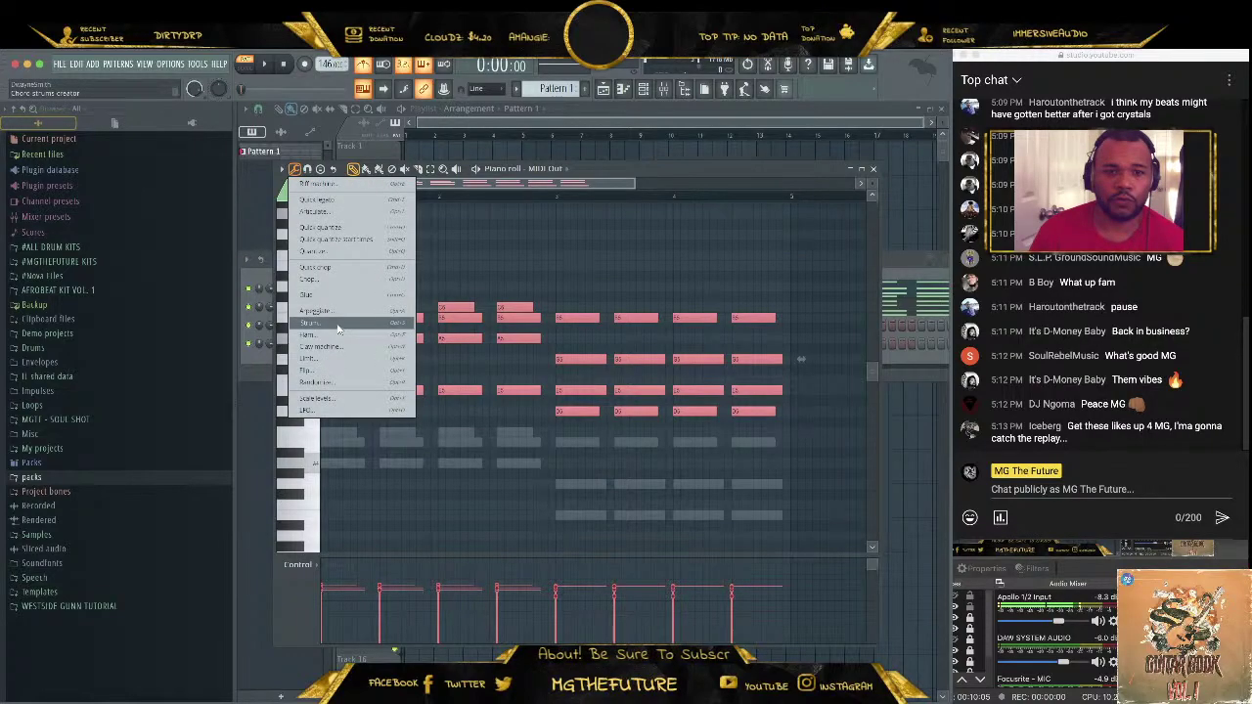
left_click(337, 329)
key("space")
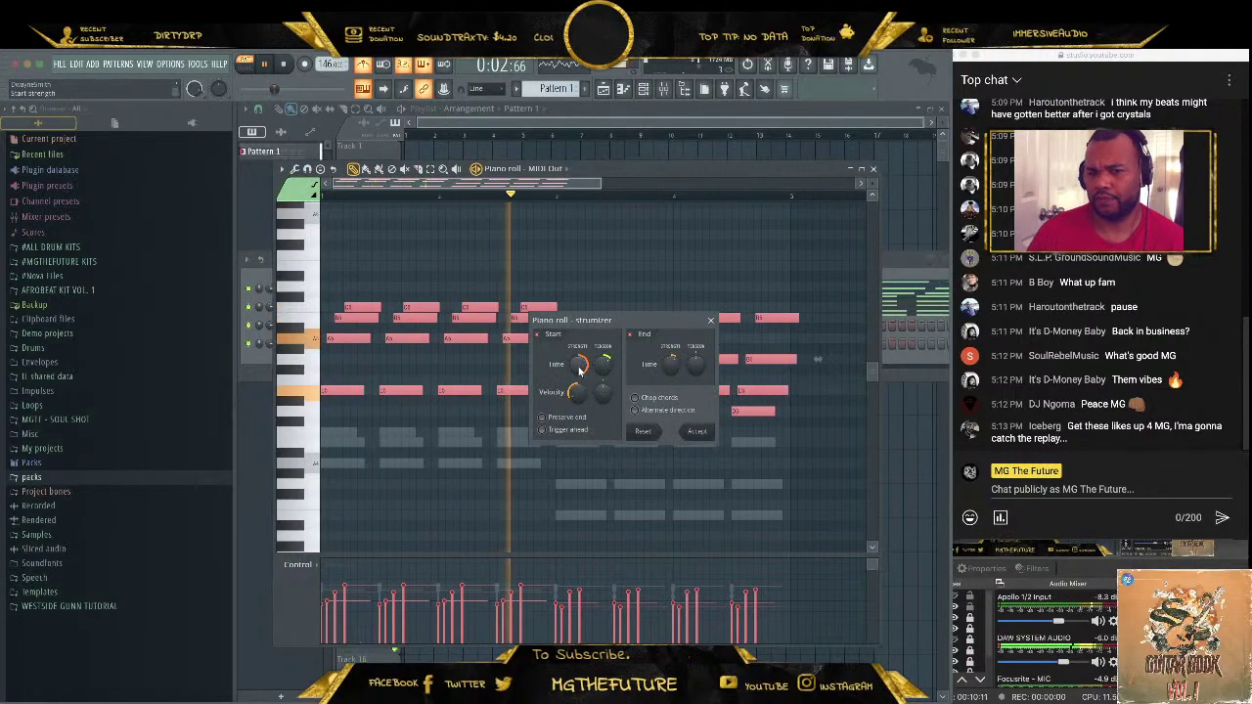
left_click_drag(578, 370, 579, 358)
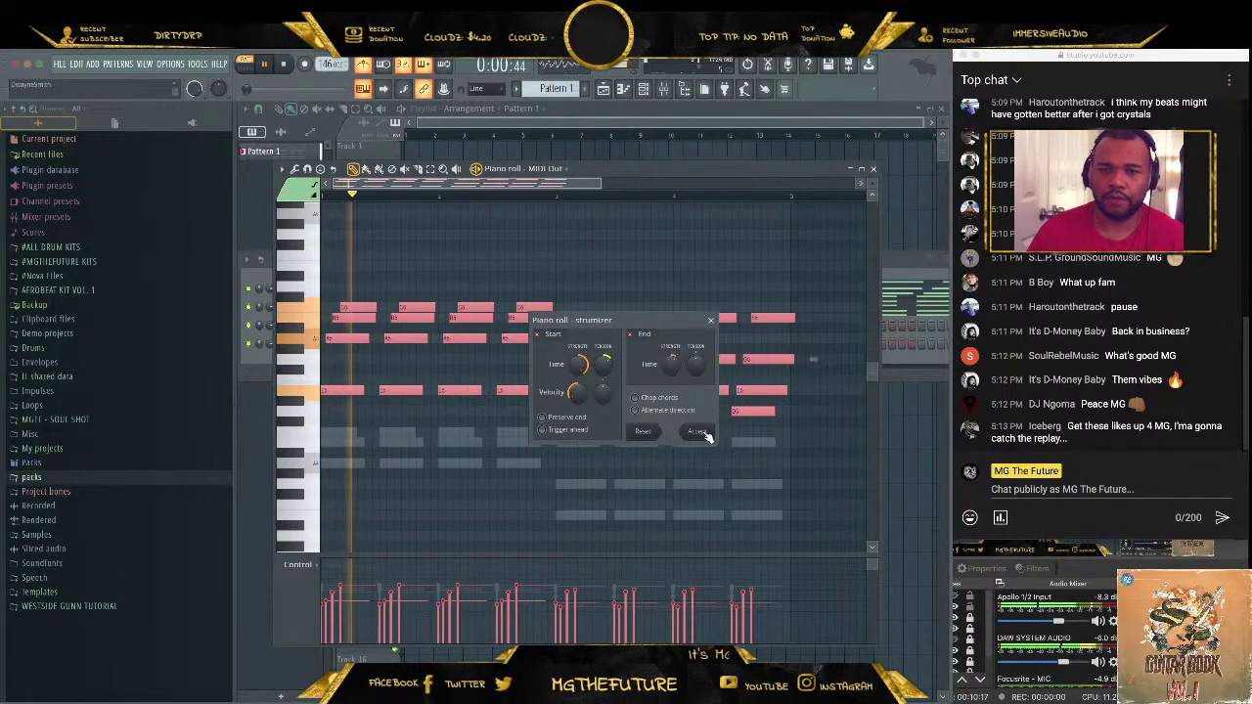
left_click(587, 417)
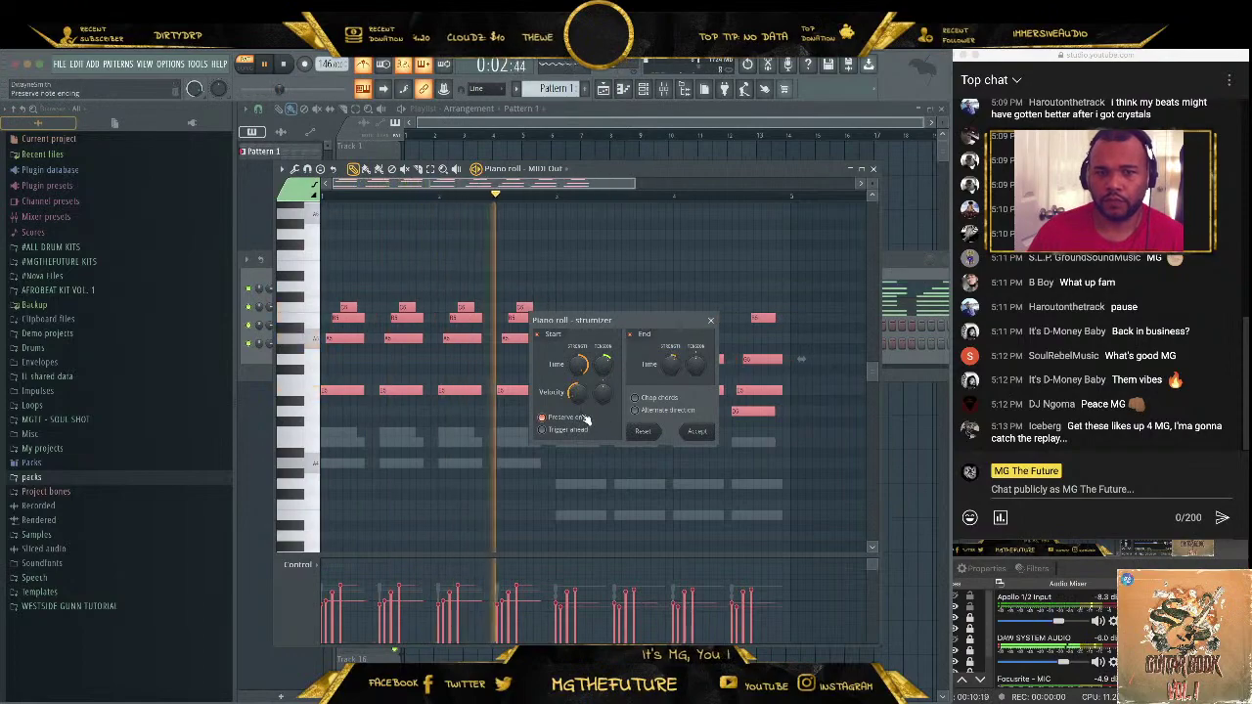
left_click(696, 431)
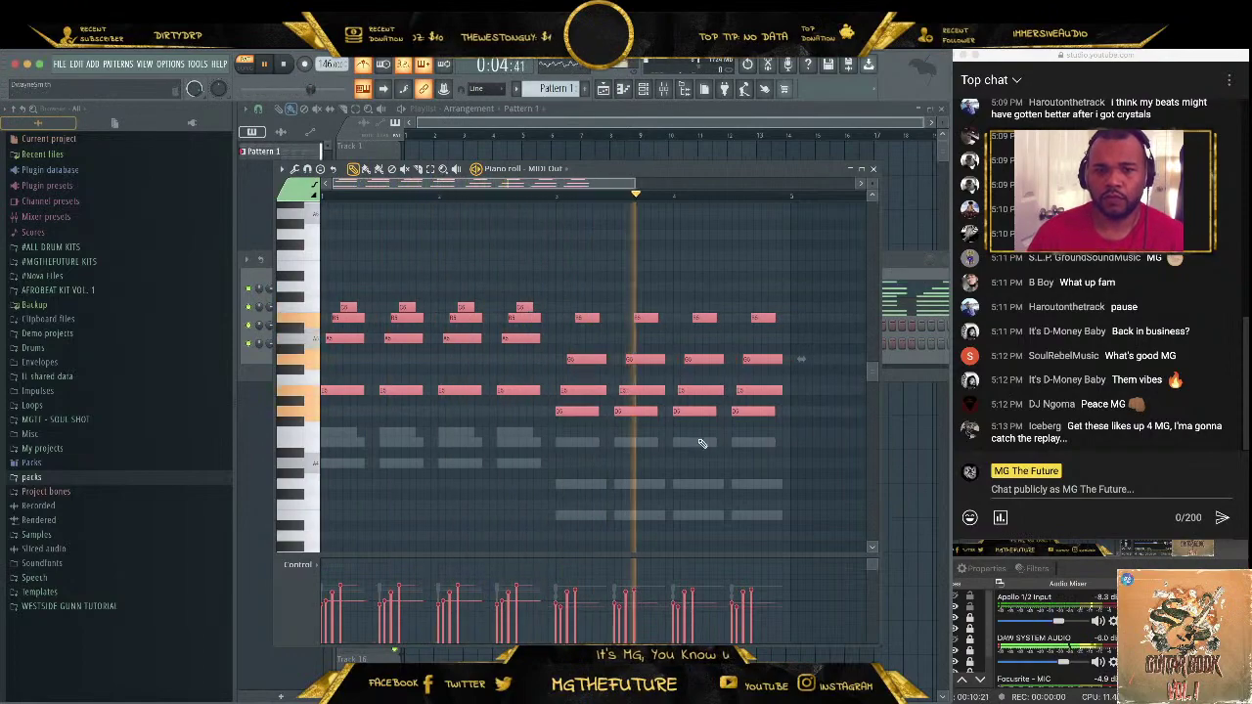
key("space")
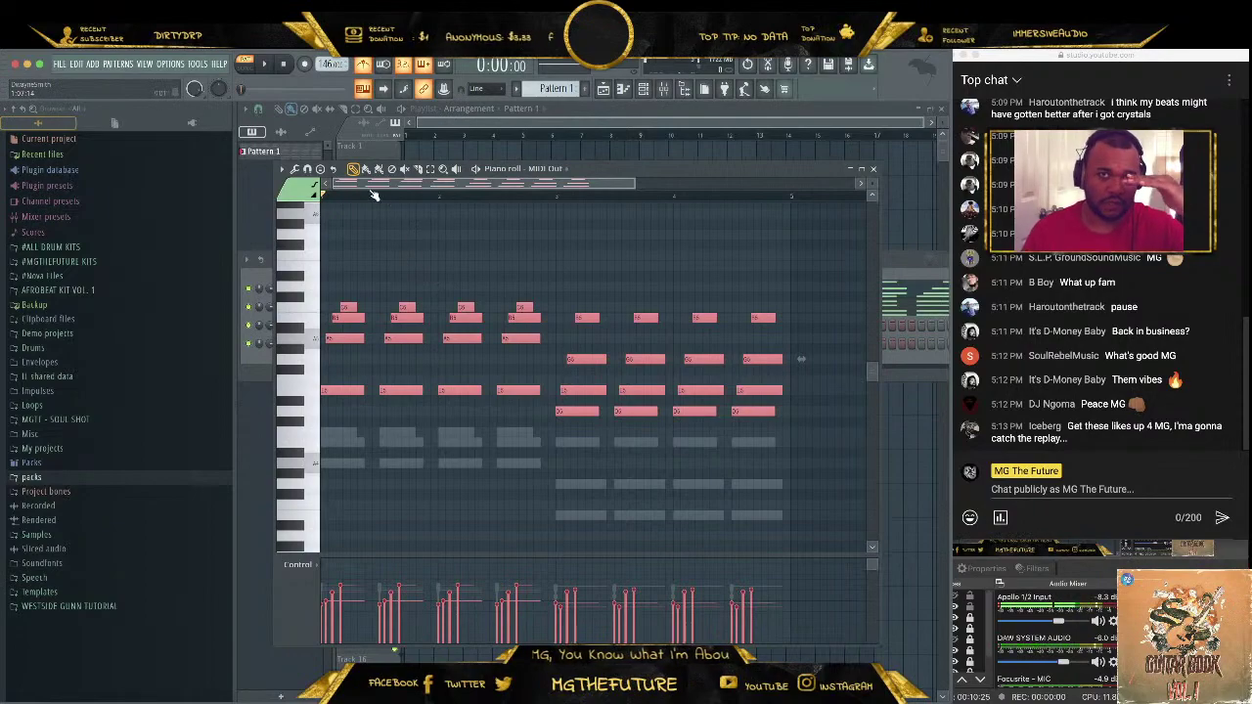
left_click(294, 169)
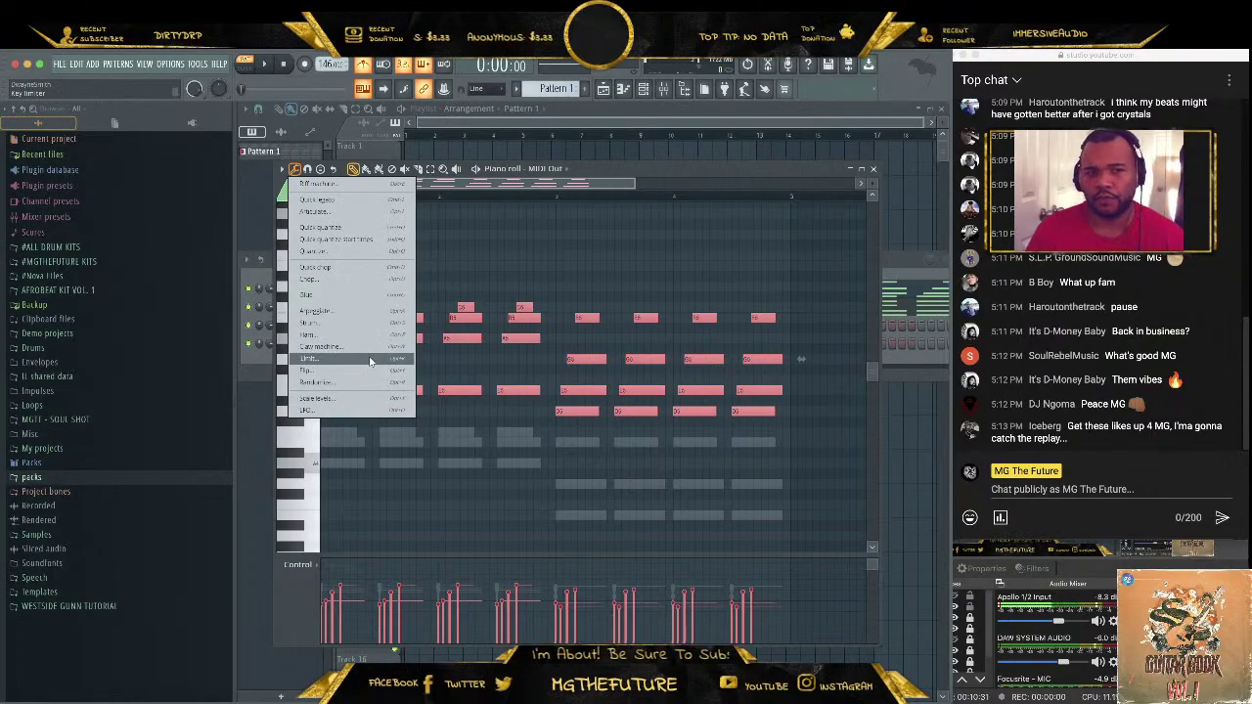
left_click(370, 362)
left_click(750, 299)
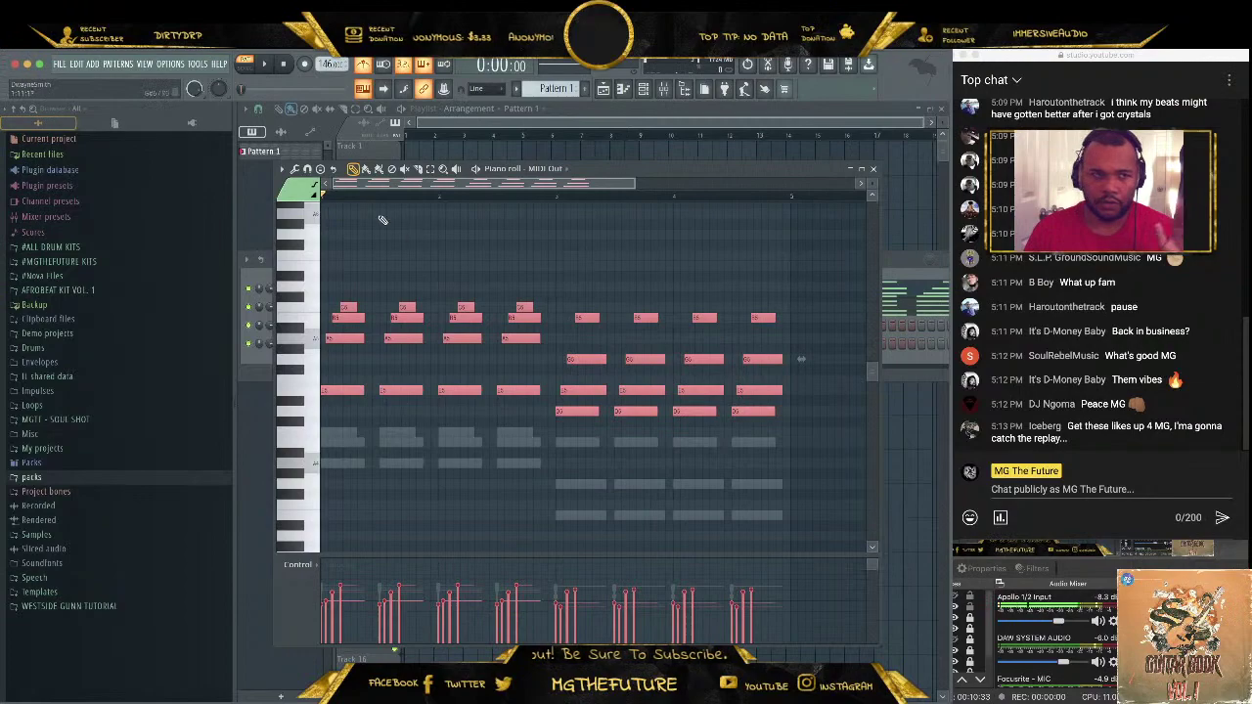
Scale down the velocities of the strummed MIDI Out notes with a 20% multiply level and close the piano roll
left_click(295, 169)
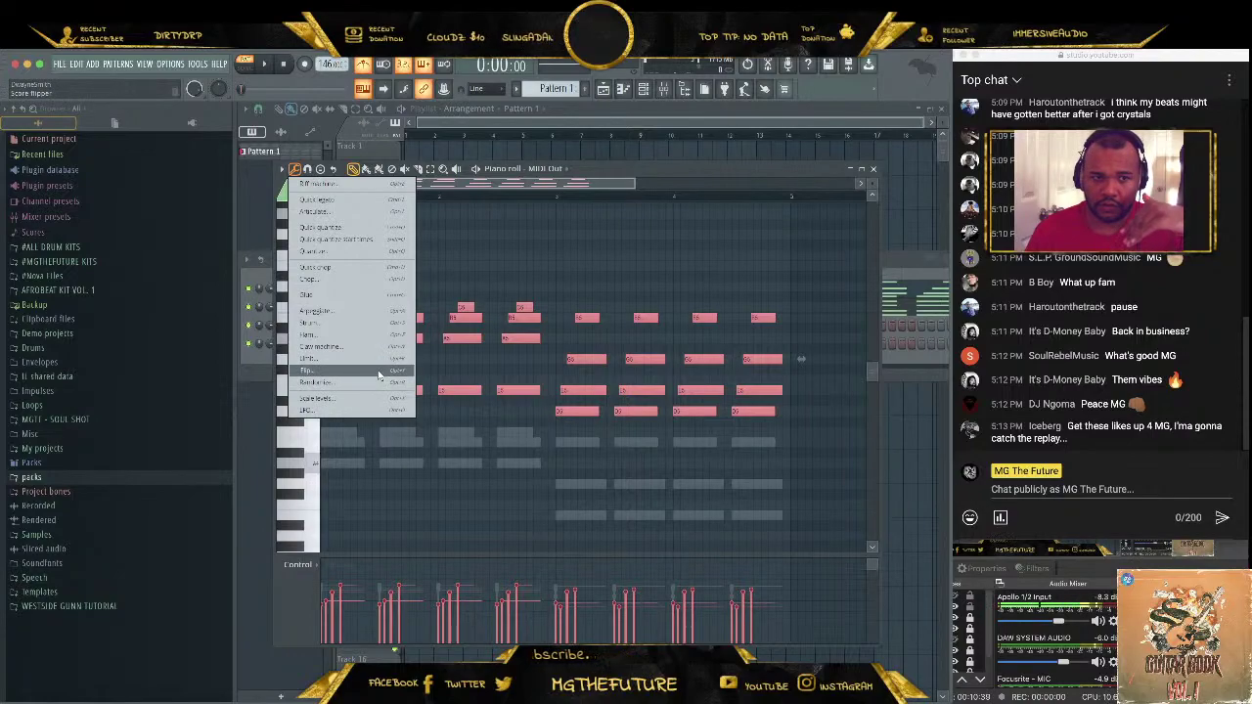
left_click(363, 399)
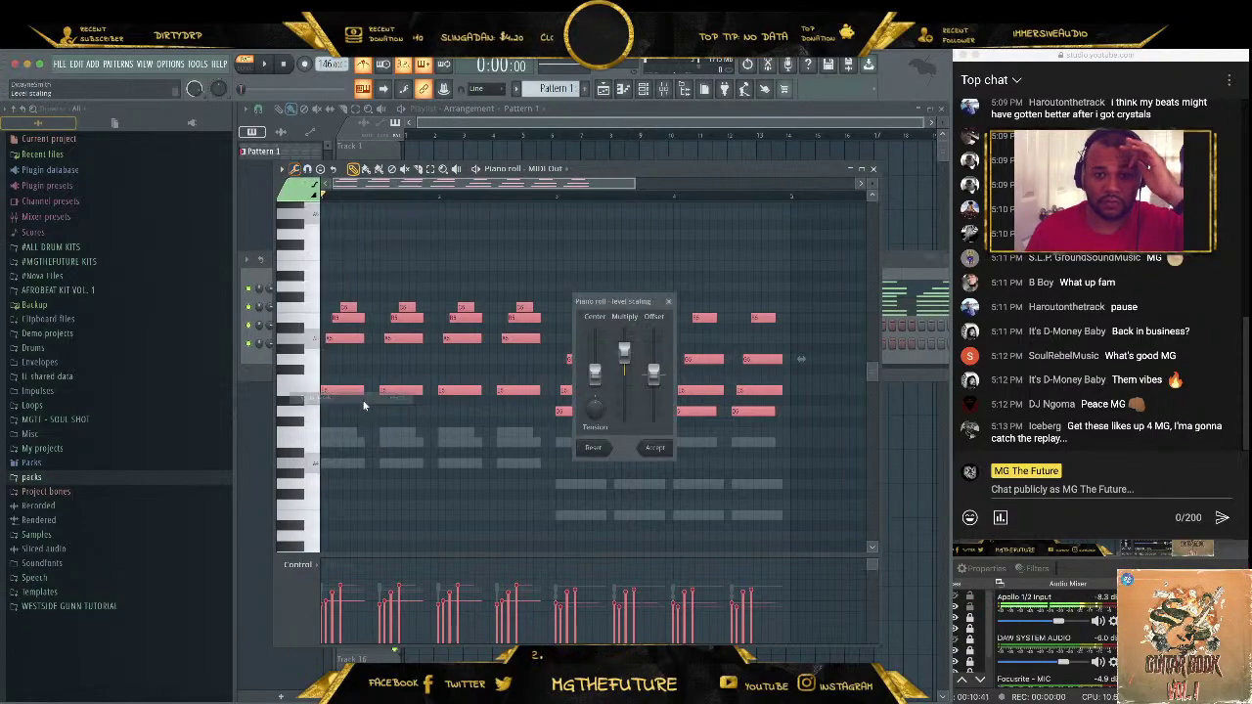
left_click_drag(623, 362, 623, 376)
key("space")
key("space")
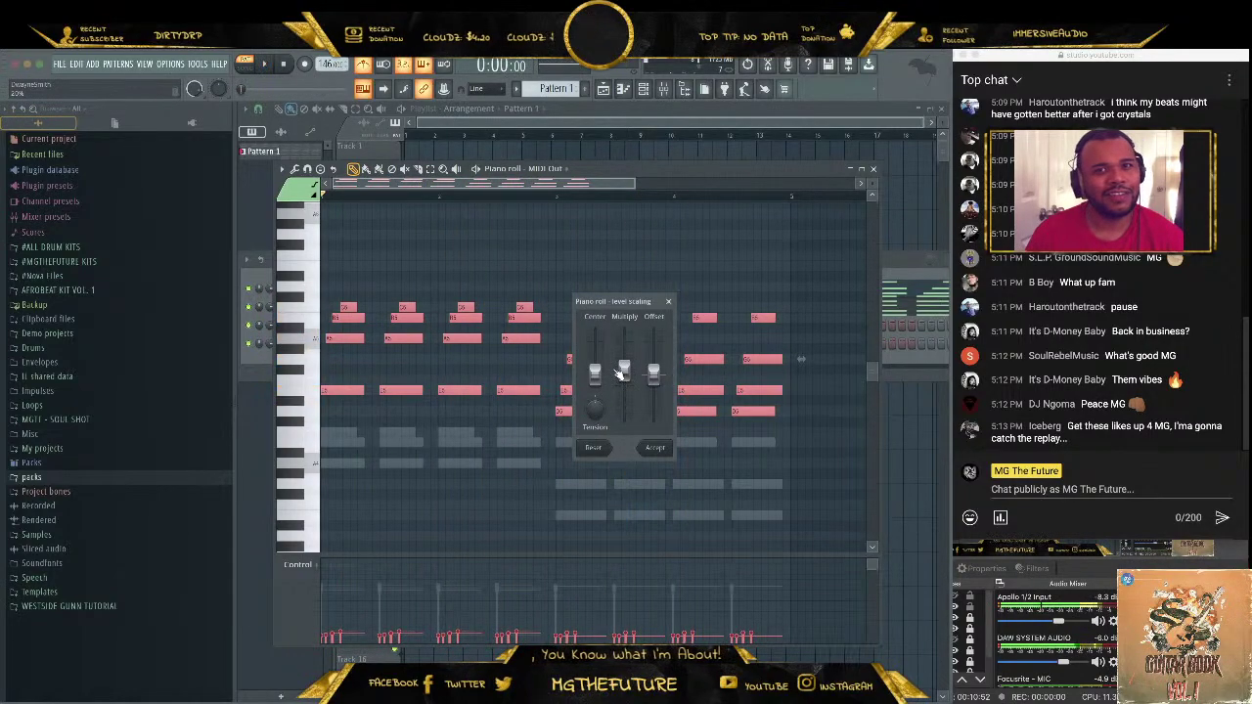
left_click(656, 447)
left_click(873, 168)
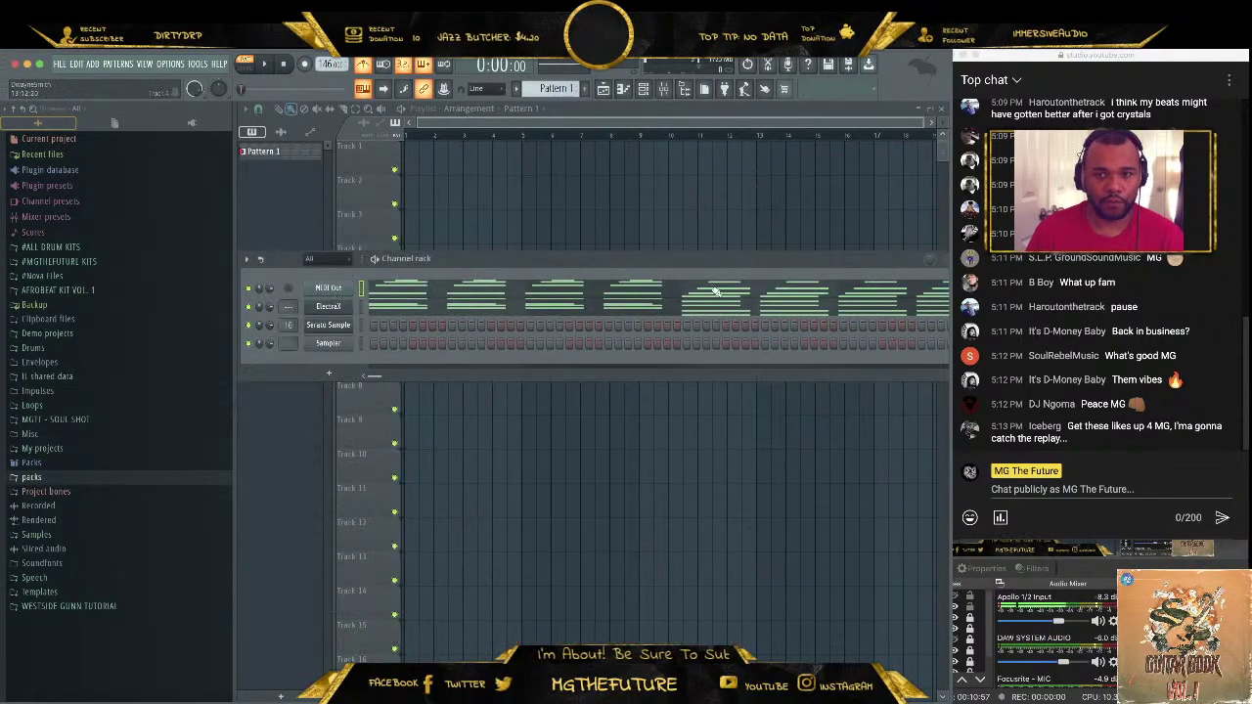
Clone the MIDI Out channel in the Channel rack and close the new channel's window
right_click(344, 306)
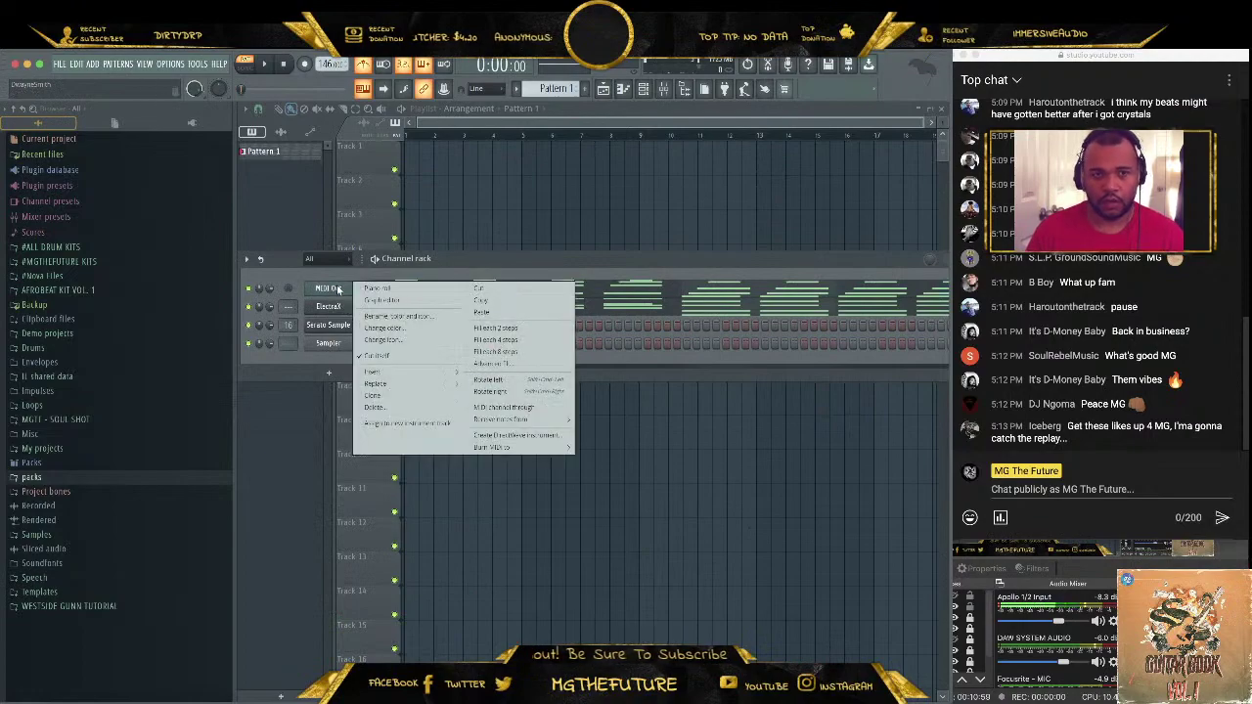
left_click(422, 399)
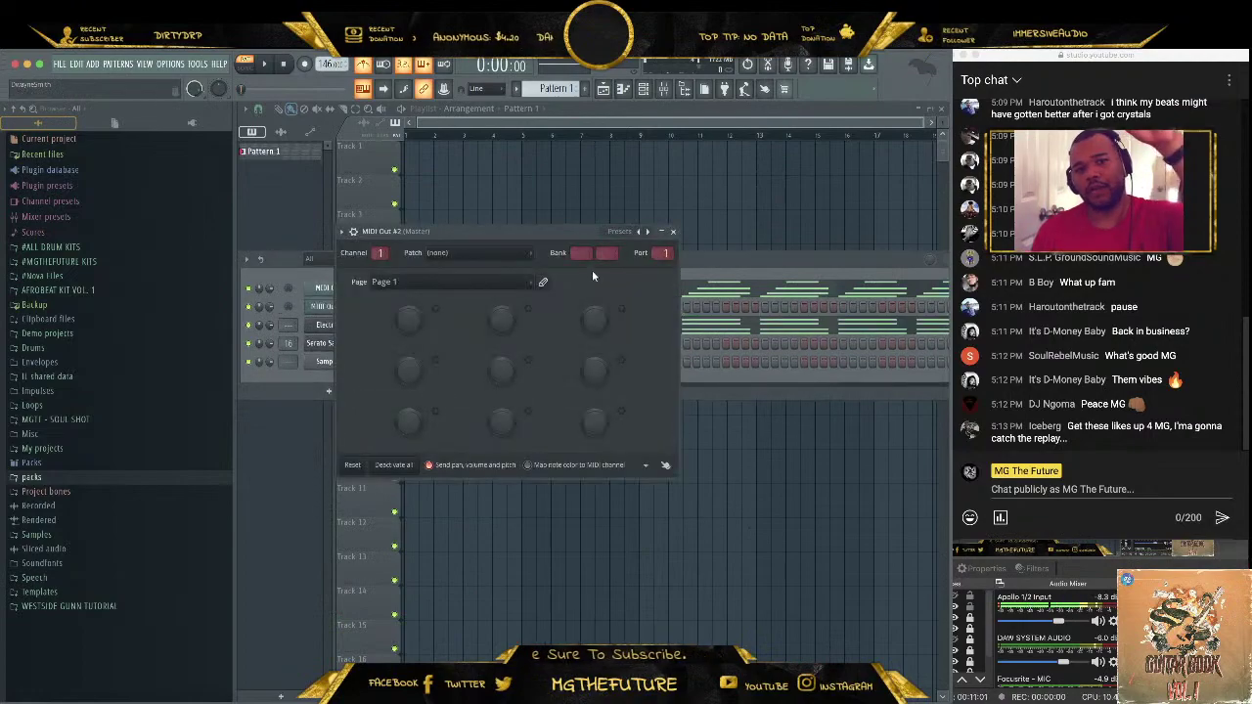
left_click(673, 232)
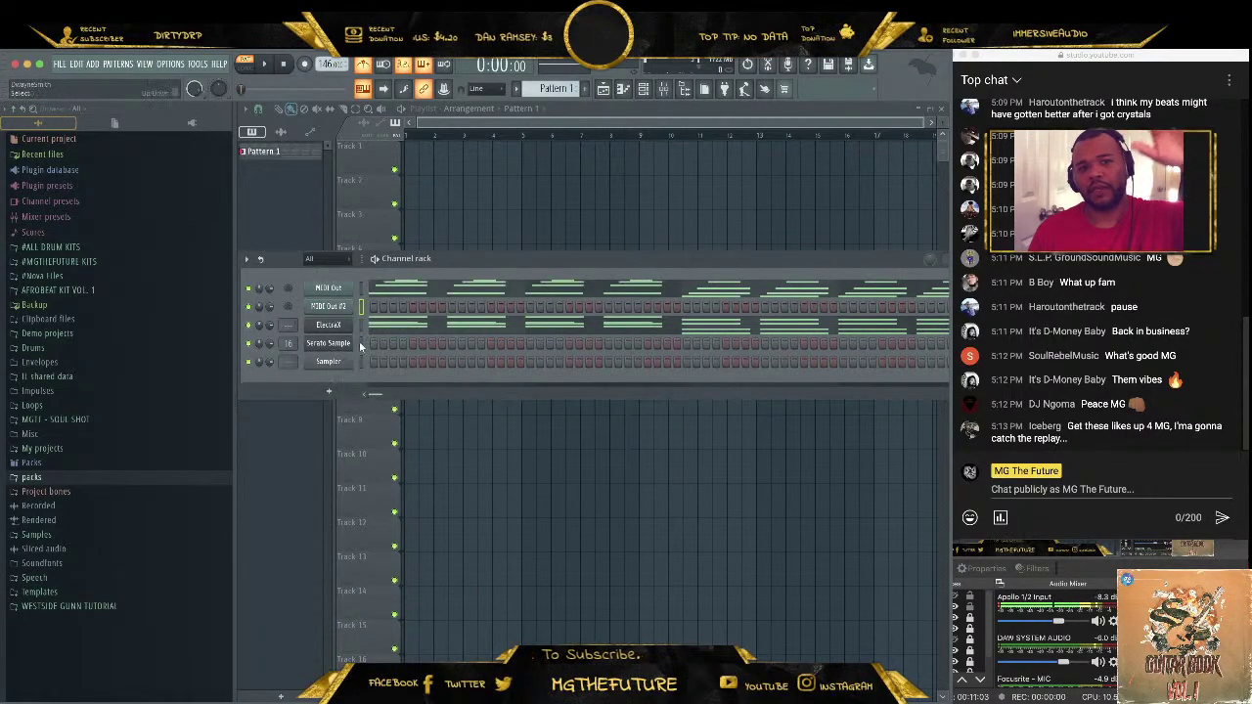
Place a copy of the ElectraX chords in the MIDI Out #2 piano roll and raise it two octaves
left_click(386, 330)
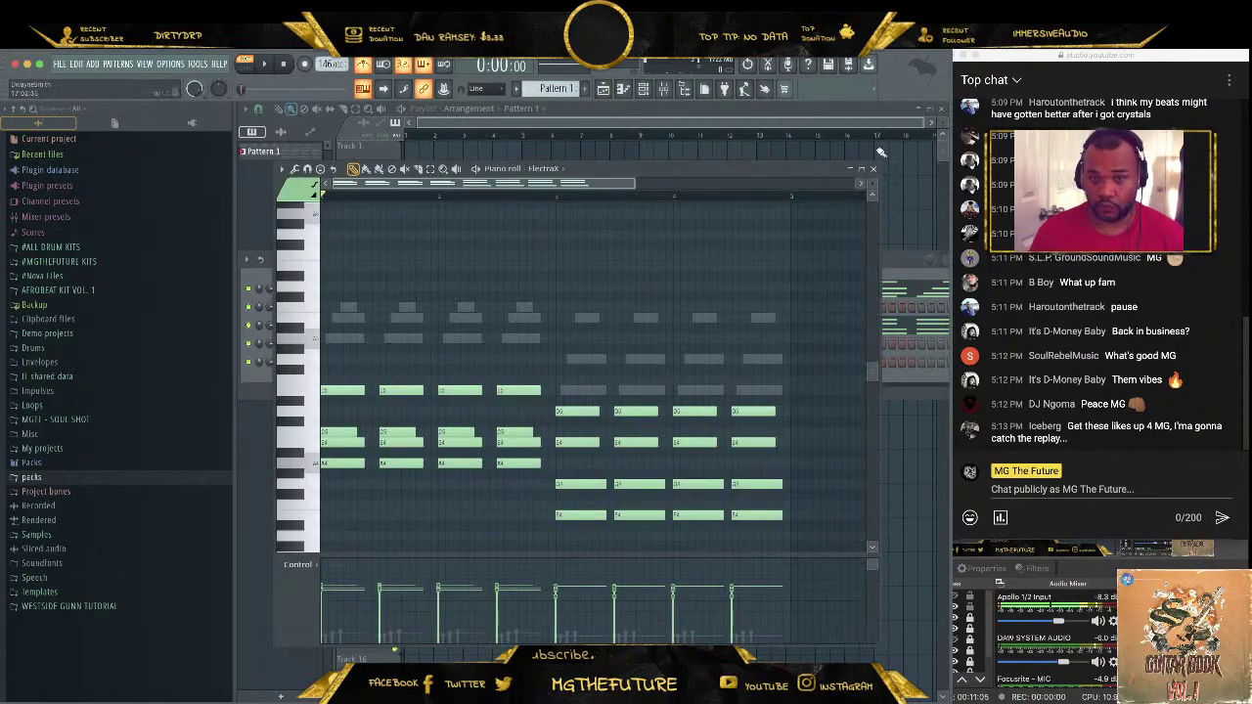
left_click(872, 168)
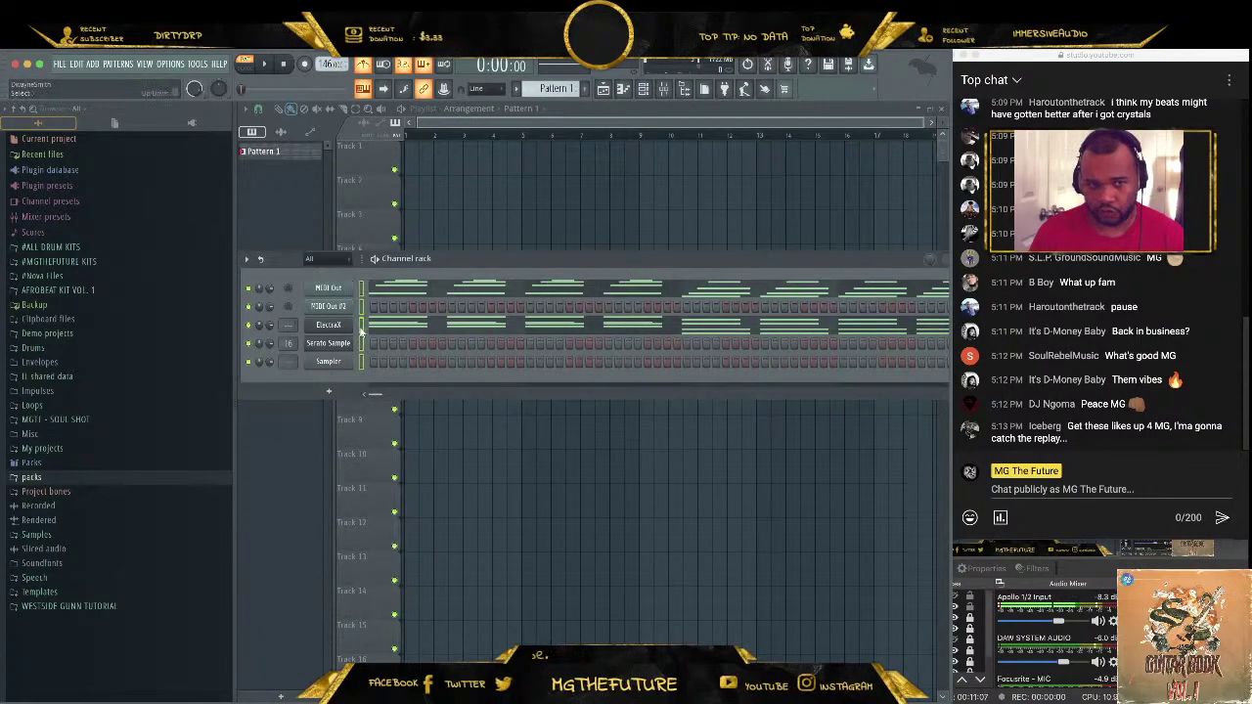
left_click(361, 310)
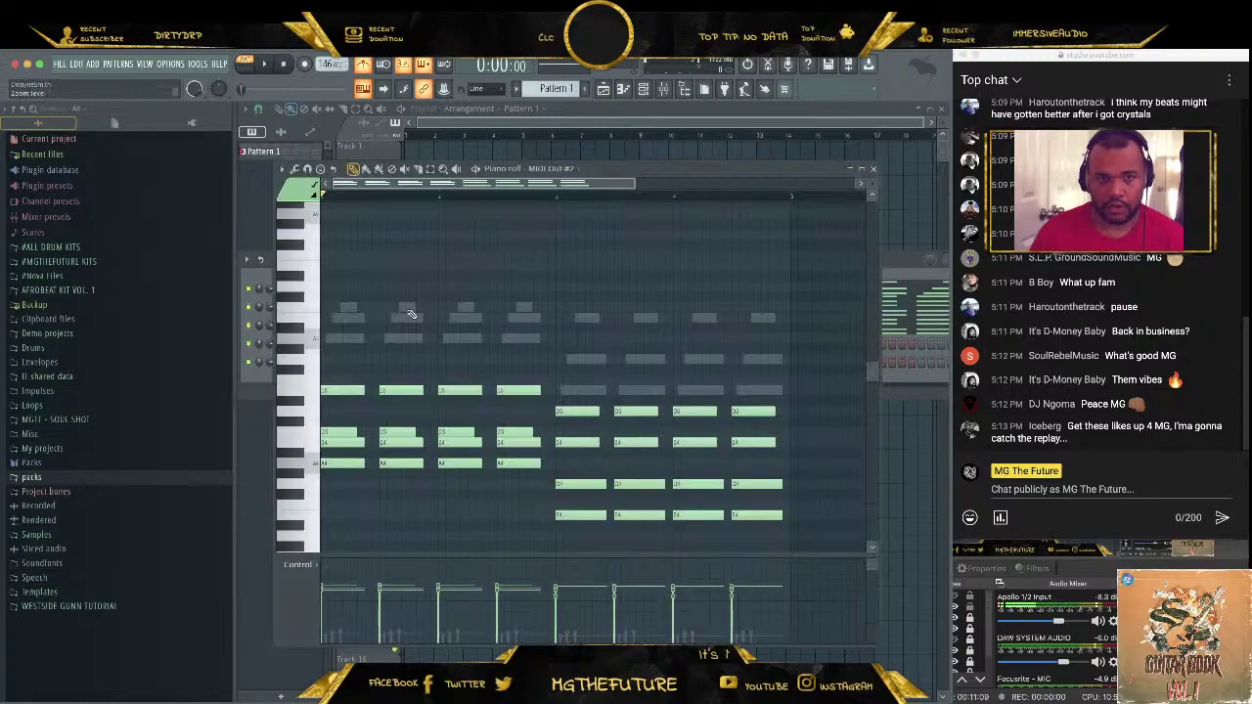
key("Down")
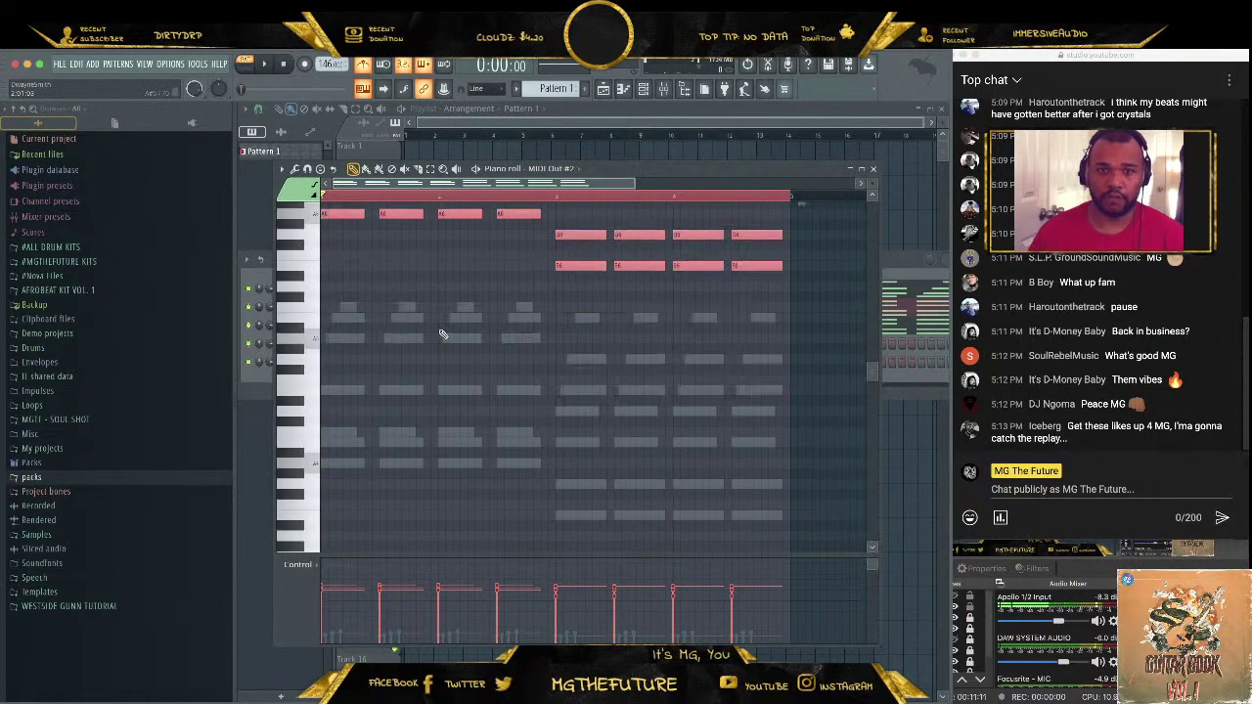
scroll(453, 339, "up", 3)
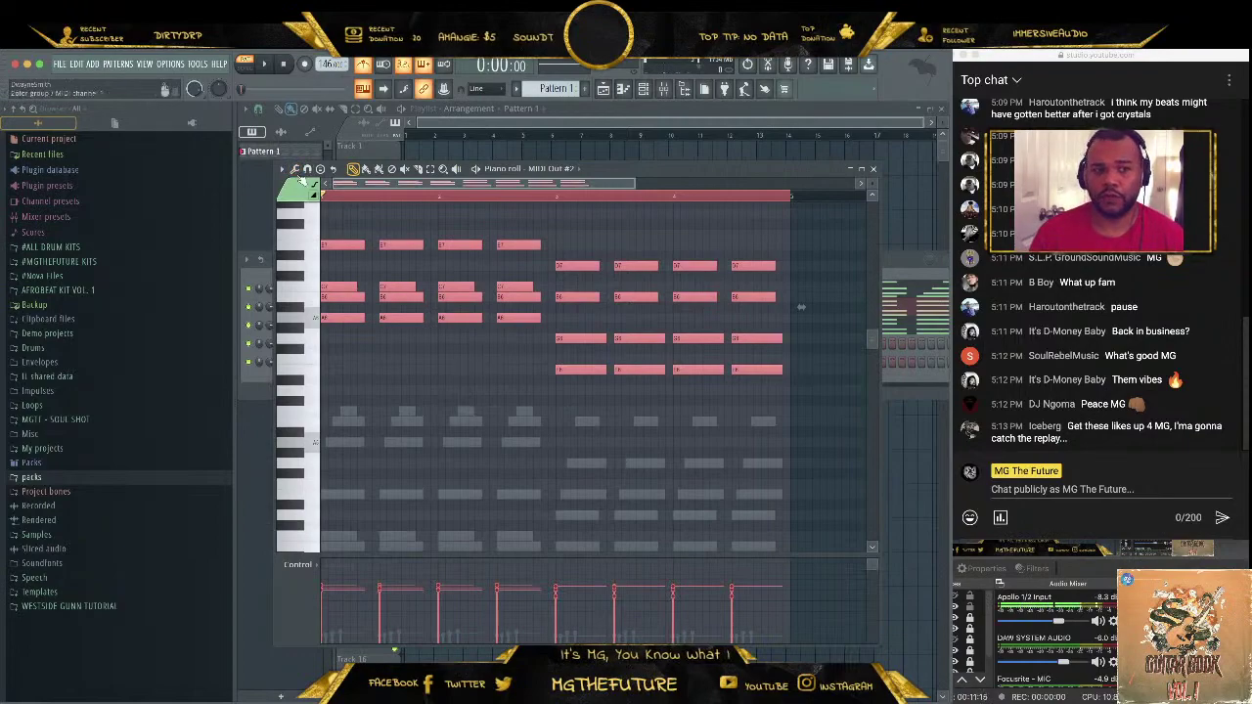
Arpeggiate the MIDI Out #2 chords with the Alternate pattern while auditioning them, and close the piano roll
left_click(294, 168)
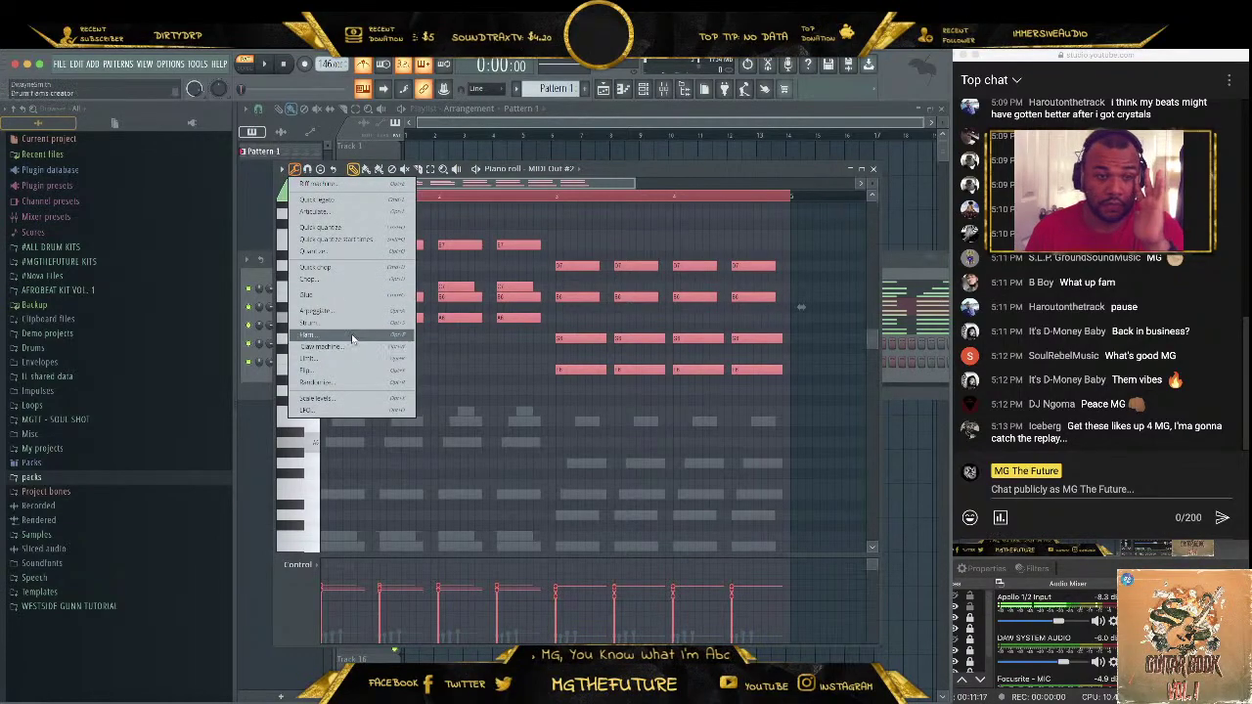
left_click(315, 310)
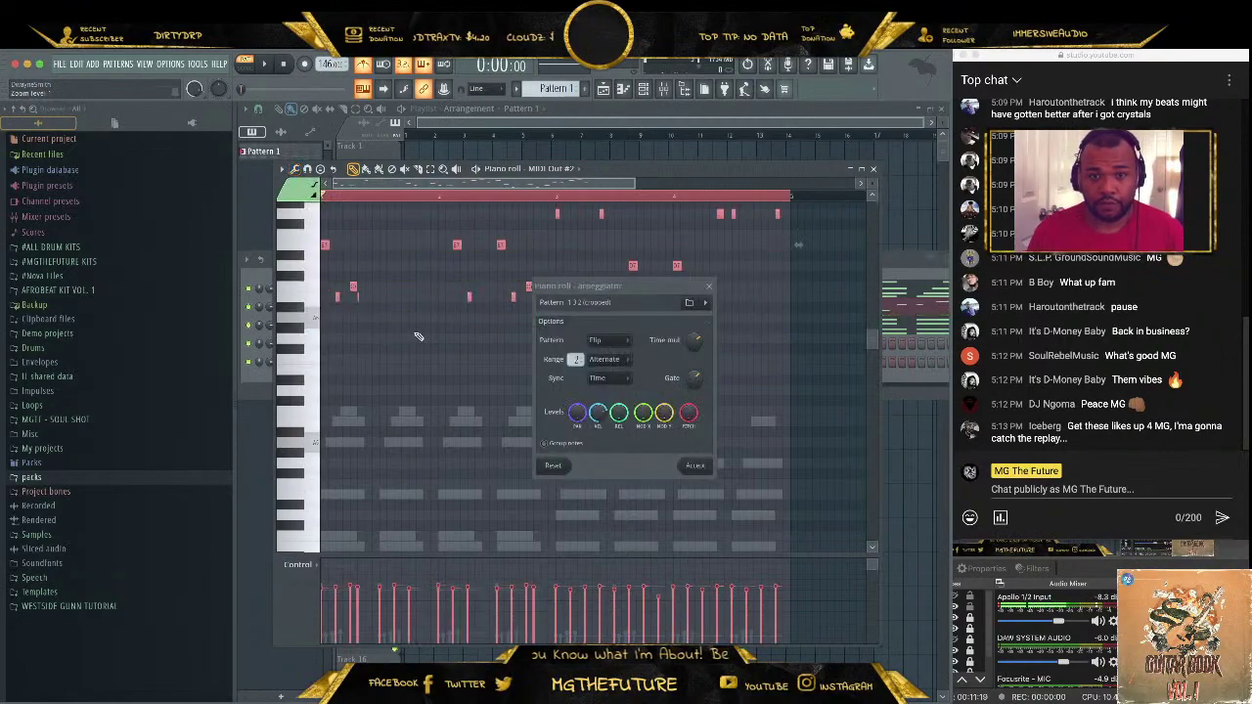
key("space")
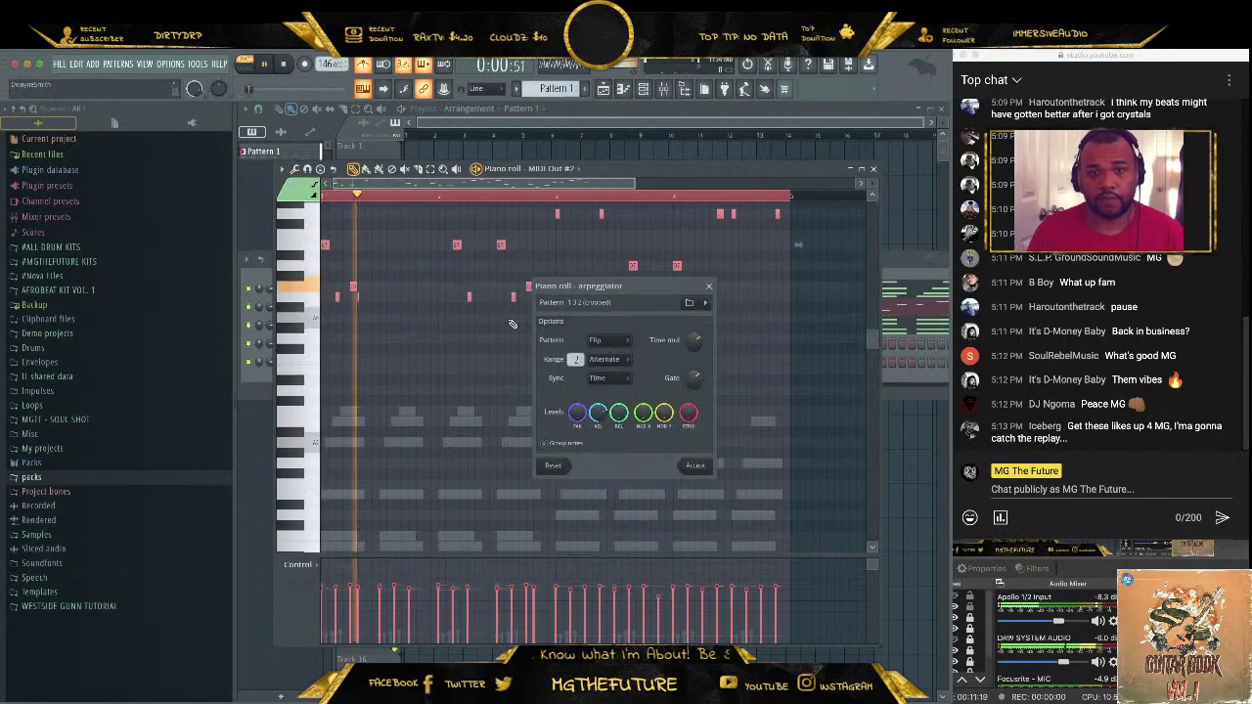
left_click(602, 340)
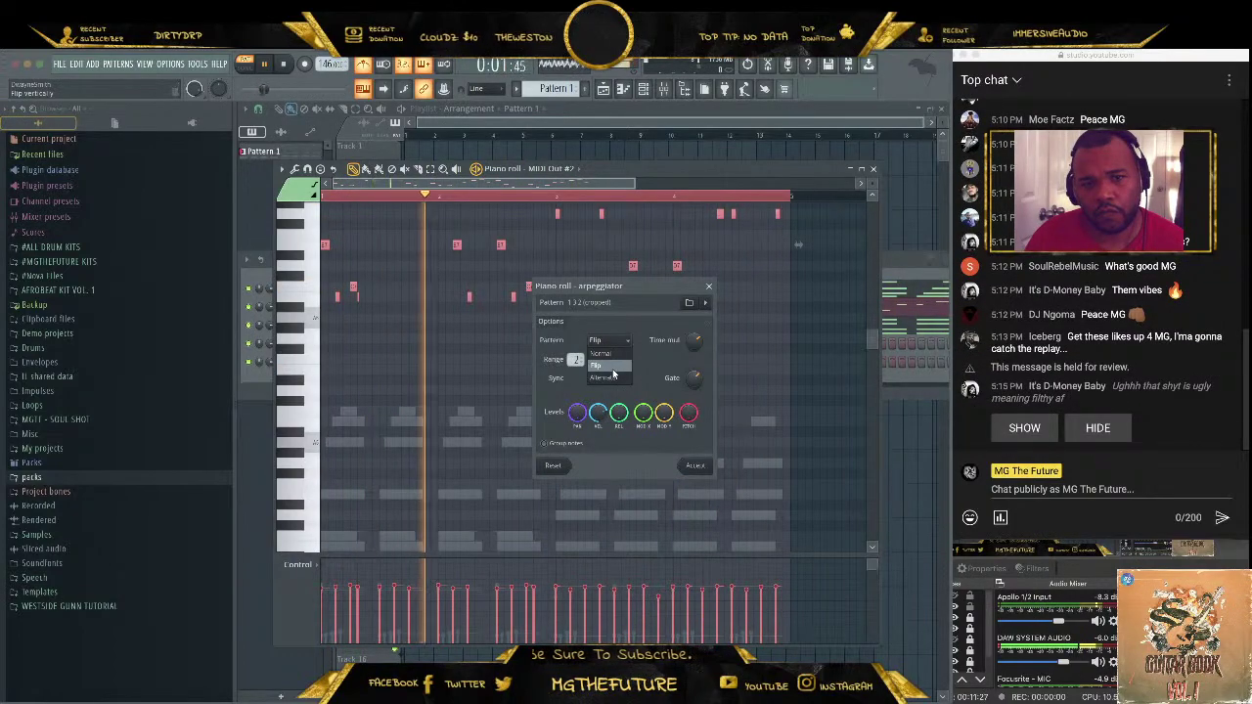
left_click(616, 378)
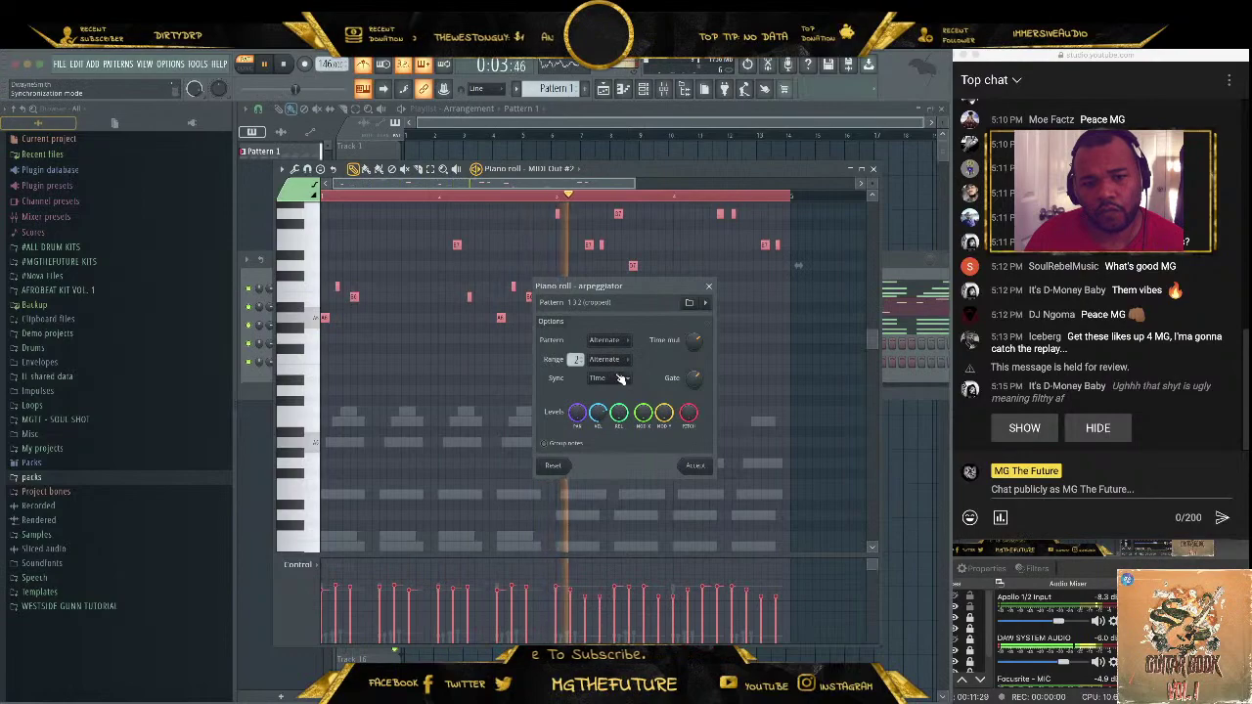
left_click(695, 465)
scroll(709, 391, "up", 5)
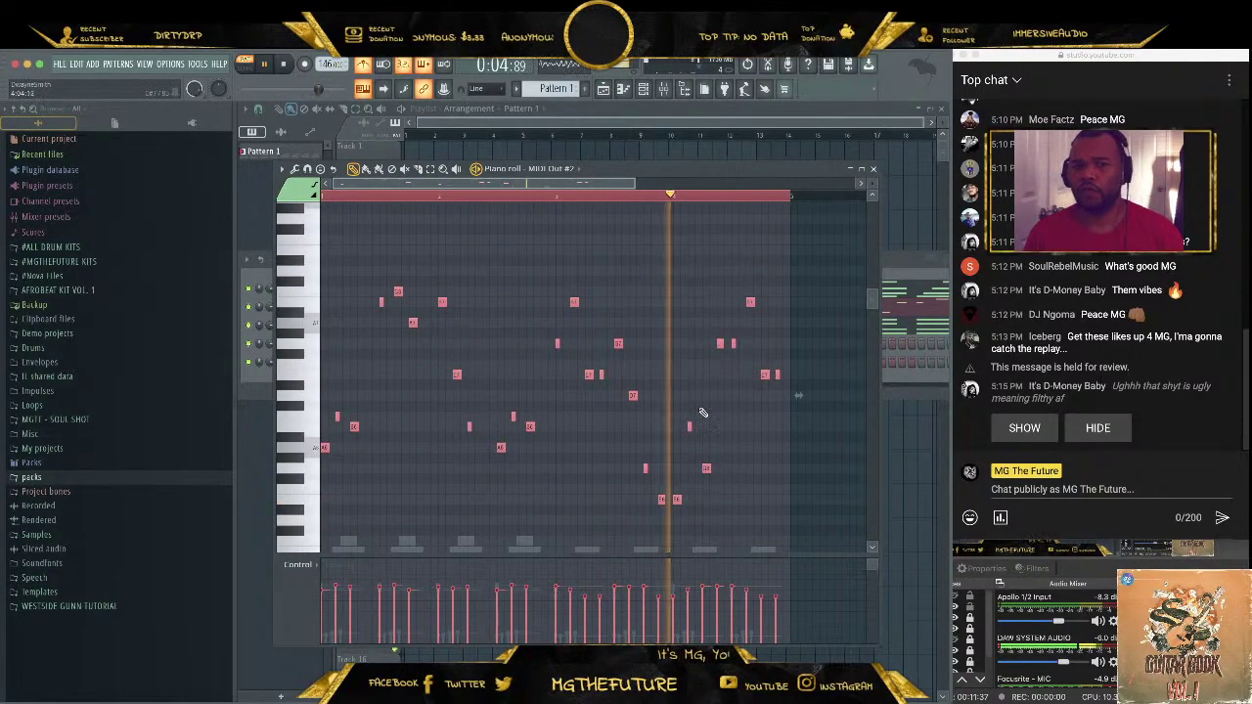
scroll(696, 392, "down", 4)
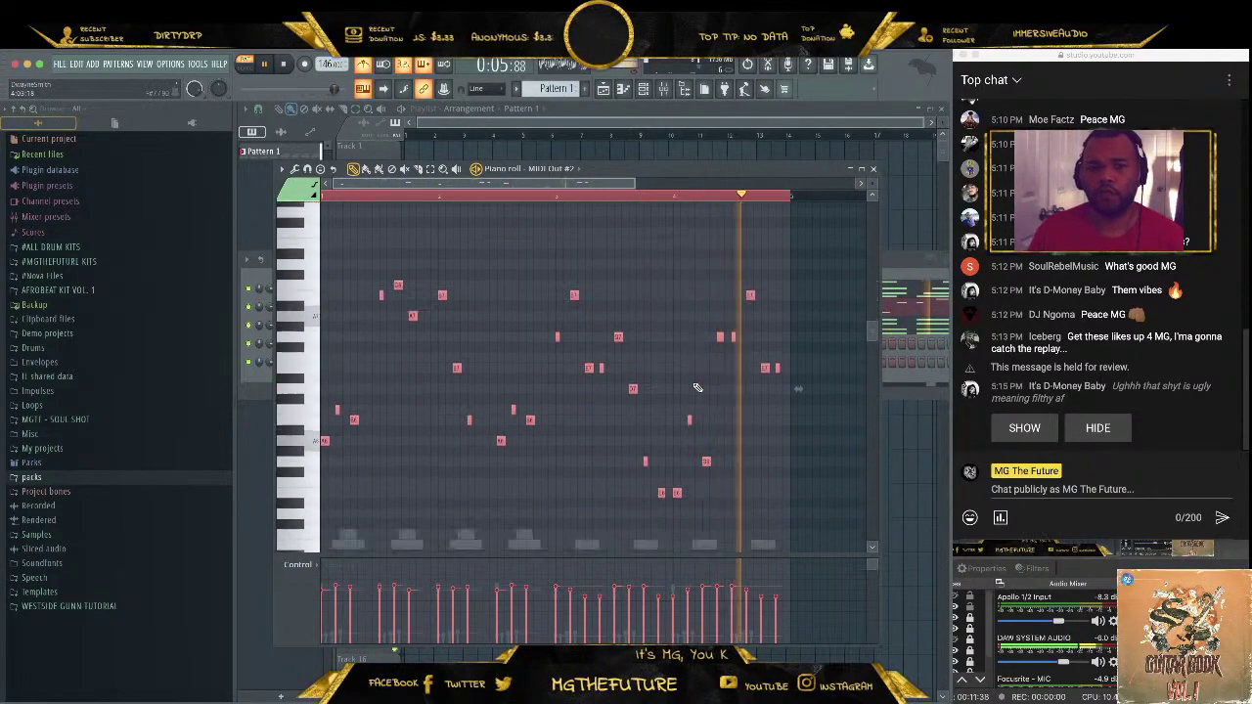
left_click(876, 170)
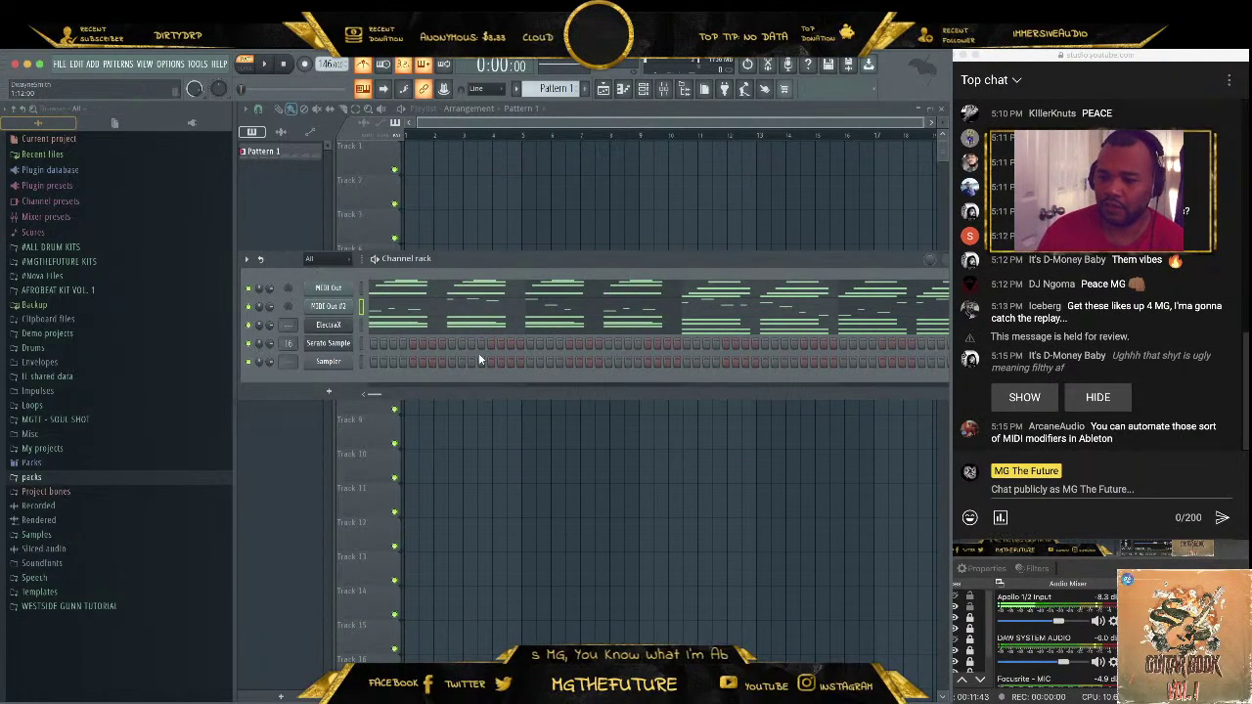
Load the Pluck Classic Metro AM patch from the XP1 - SAVAGE MODE bank in ElectraX
left_click(361, 326)
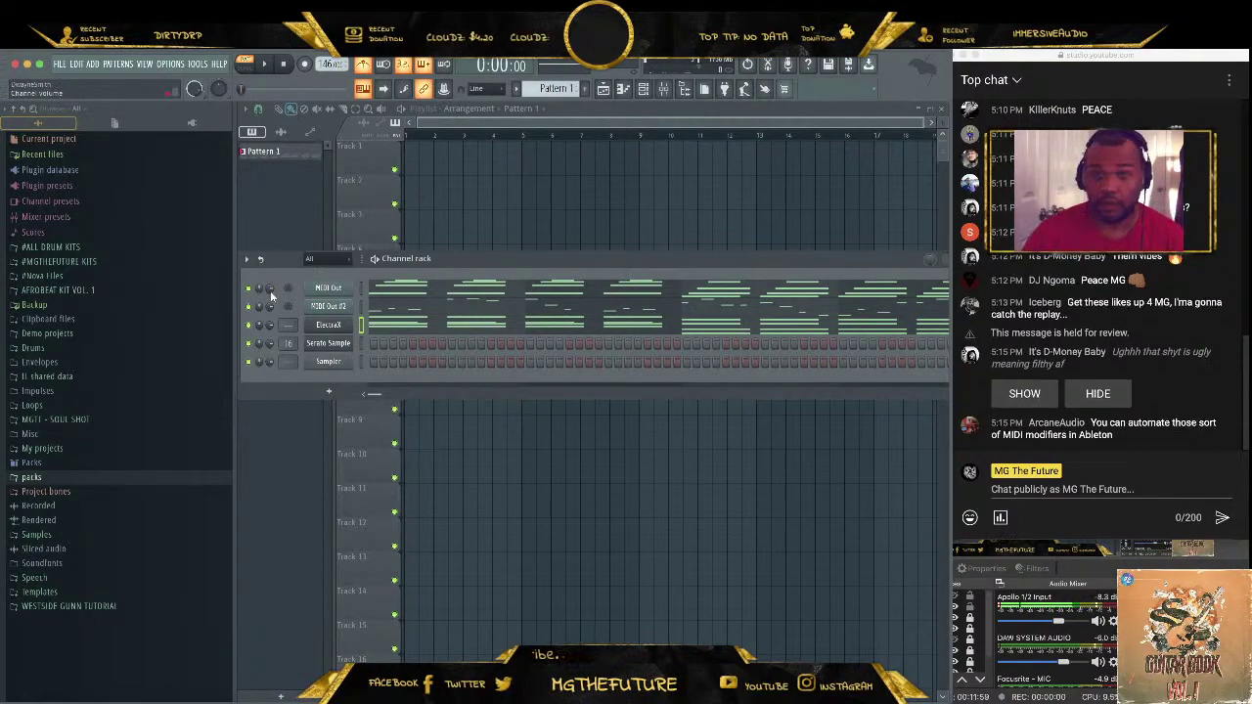
left_click(340, 333)
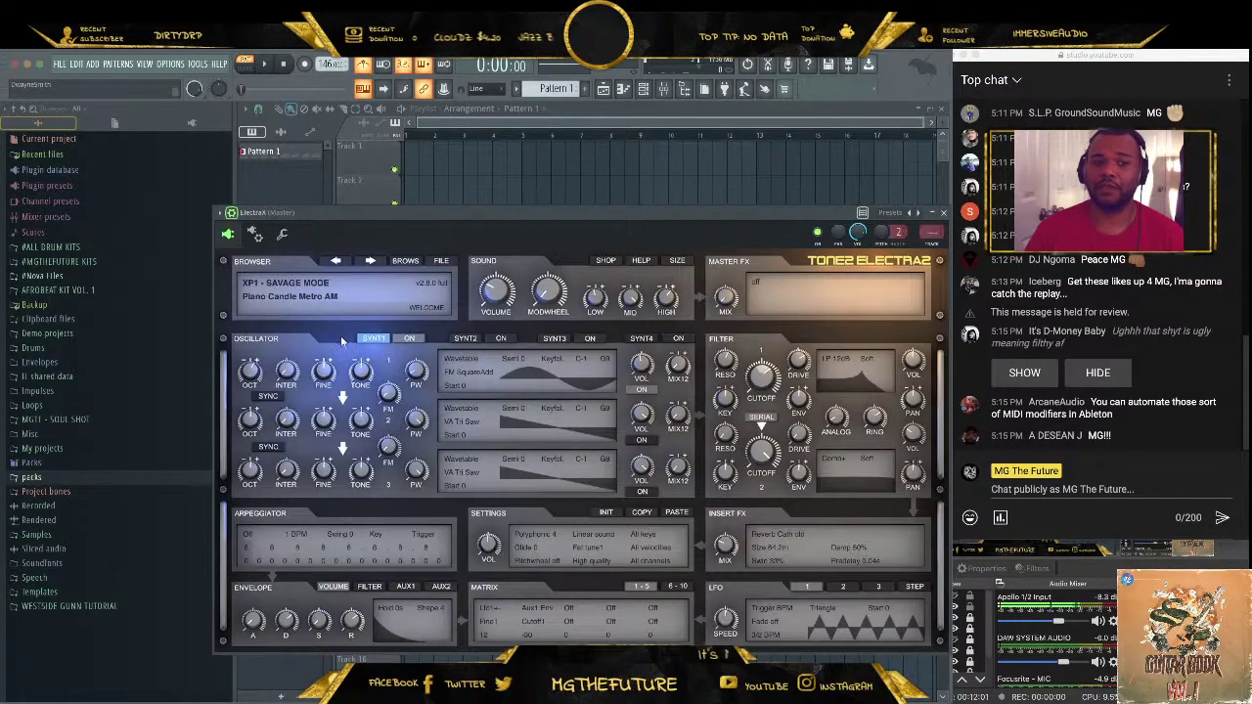
left_click(399, 262)
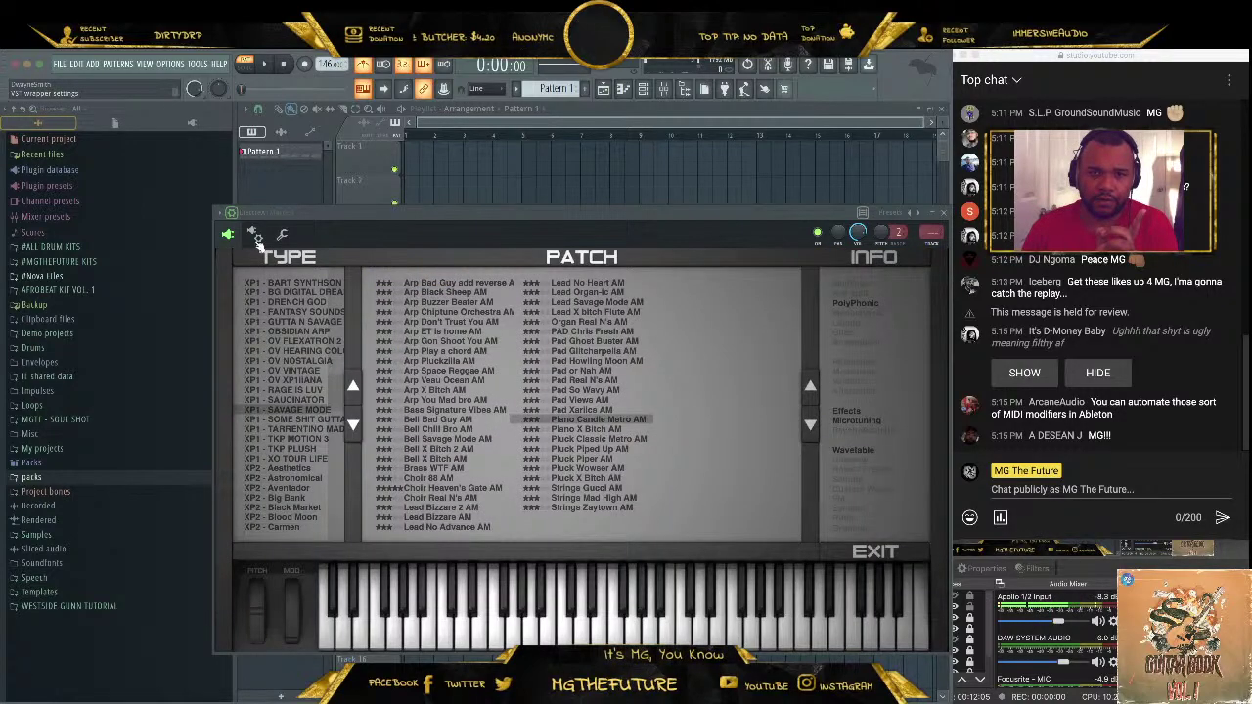
left_click(880, 553)
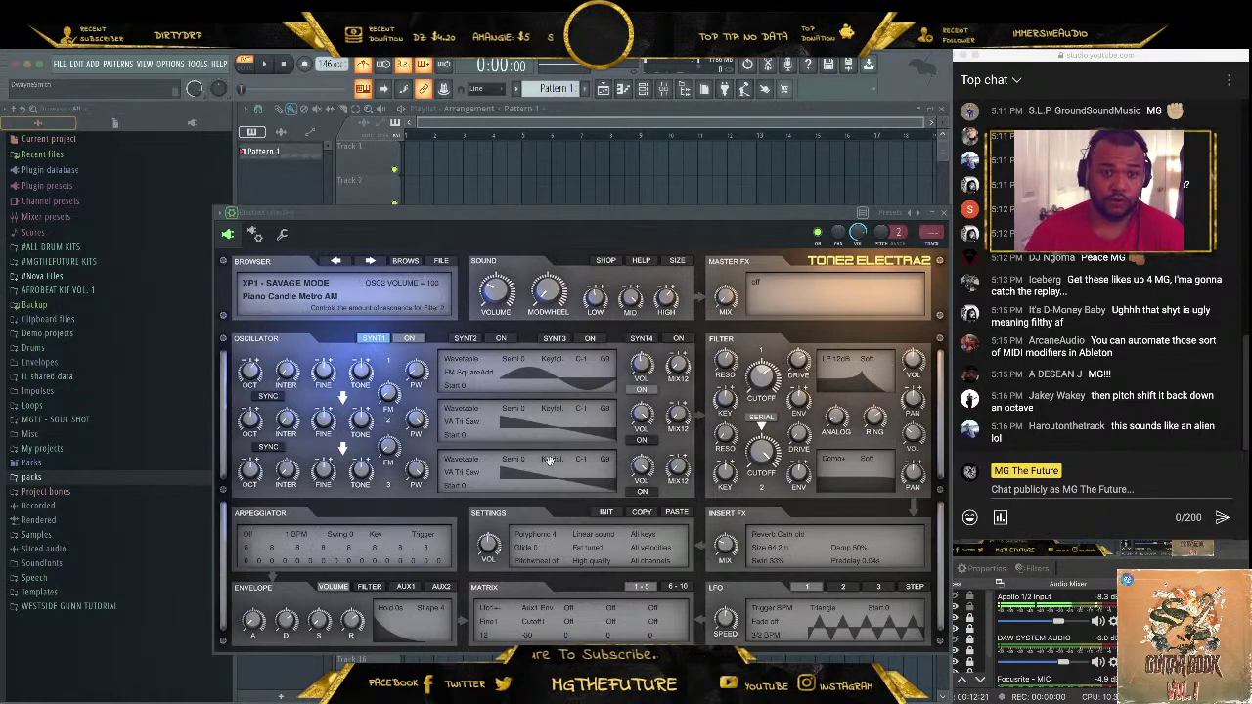
left_click(403, 262)
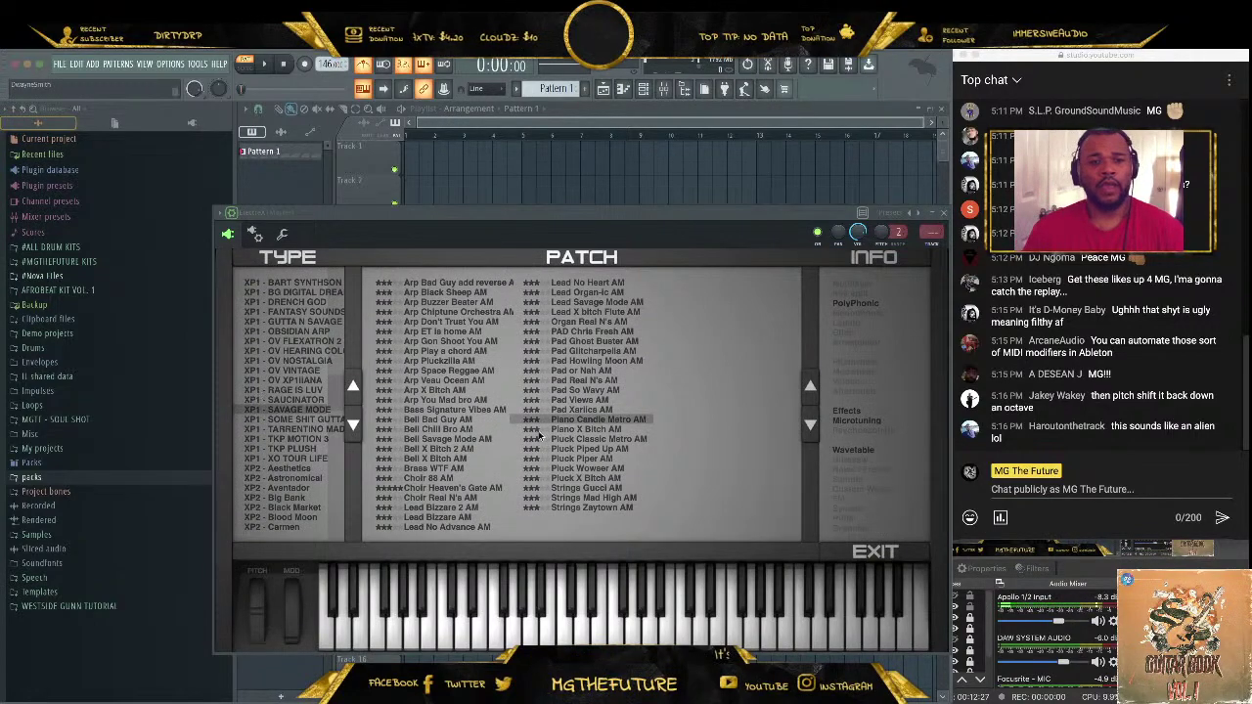
left_click(608, 440)
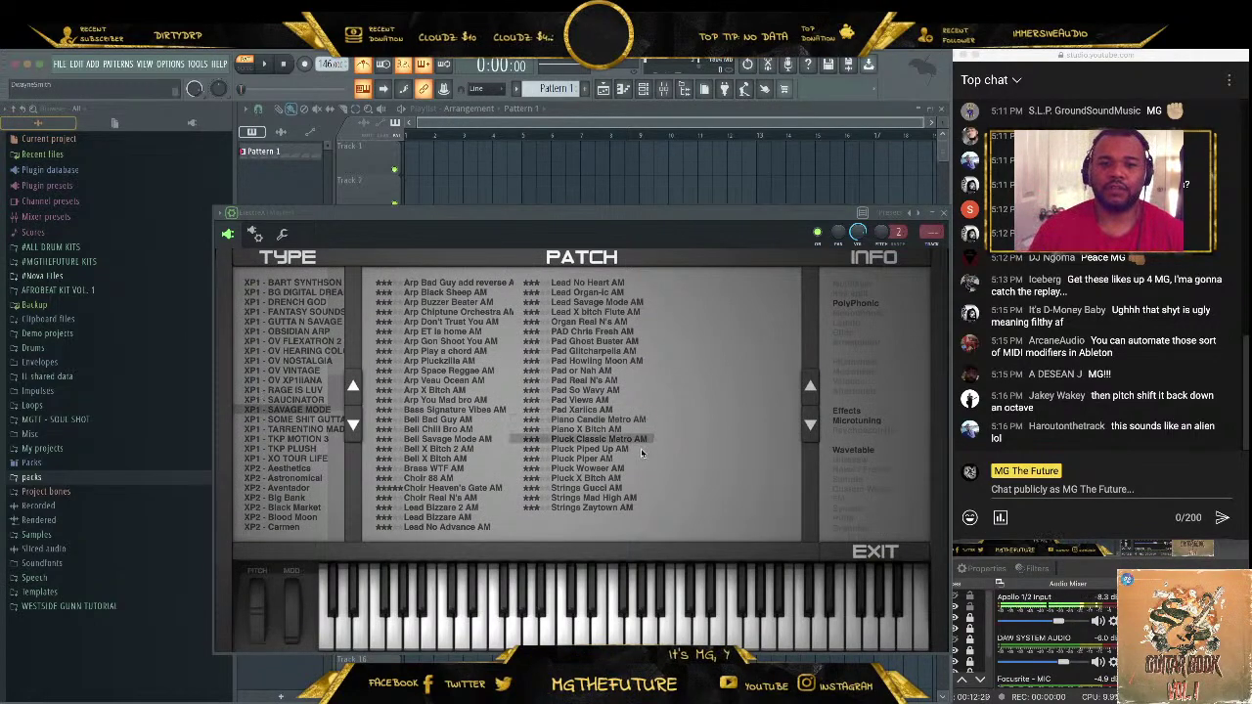
Audition the chords with the Pluck Classic Metro AM patch and close the ElectraX window
key("space")
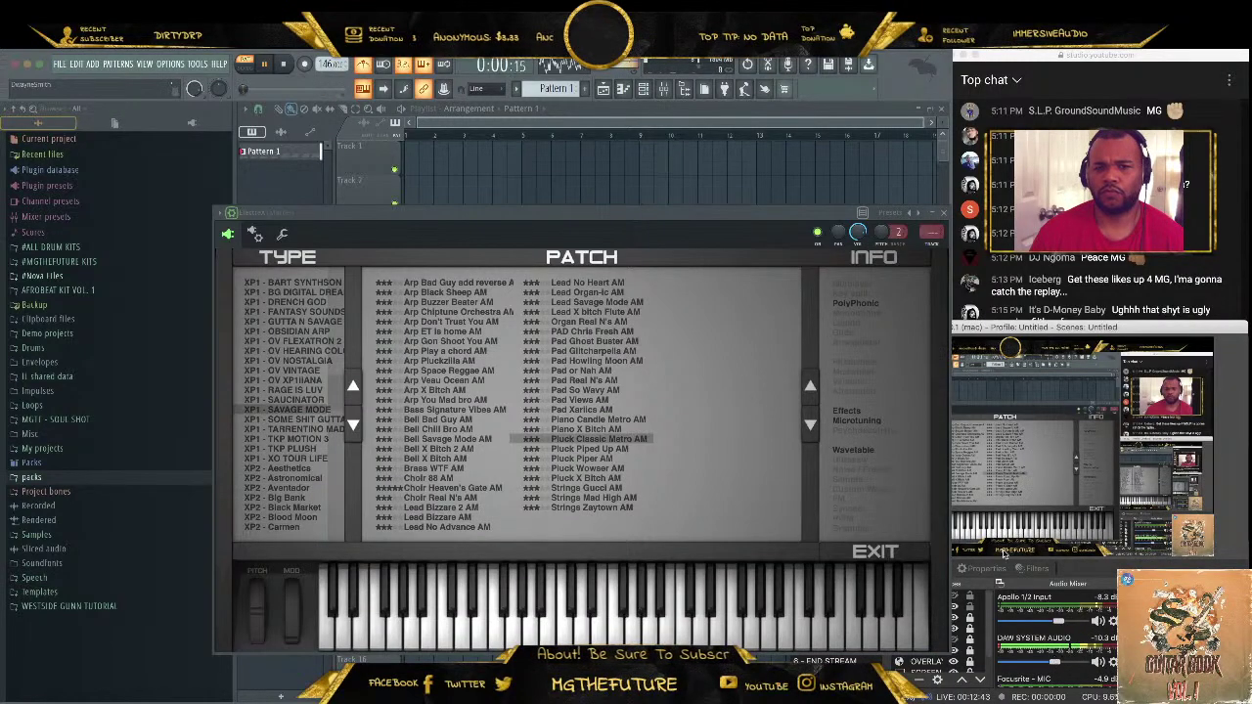
left_click(942, 212)
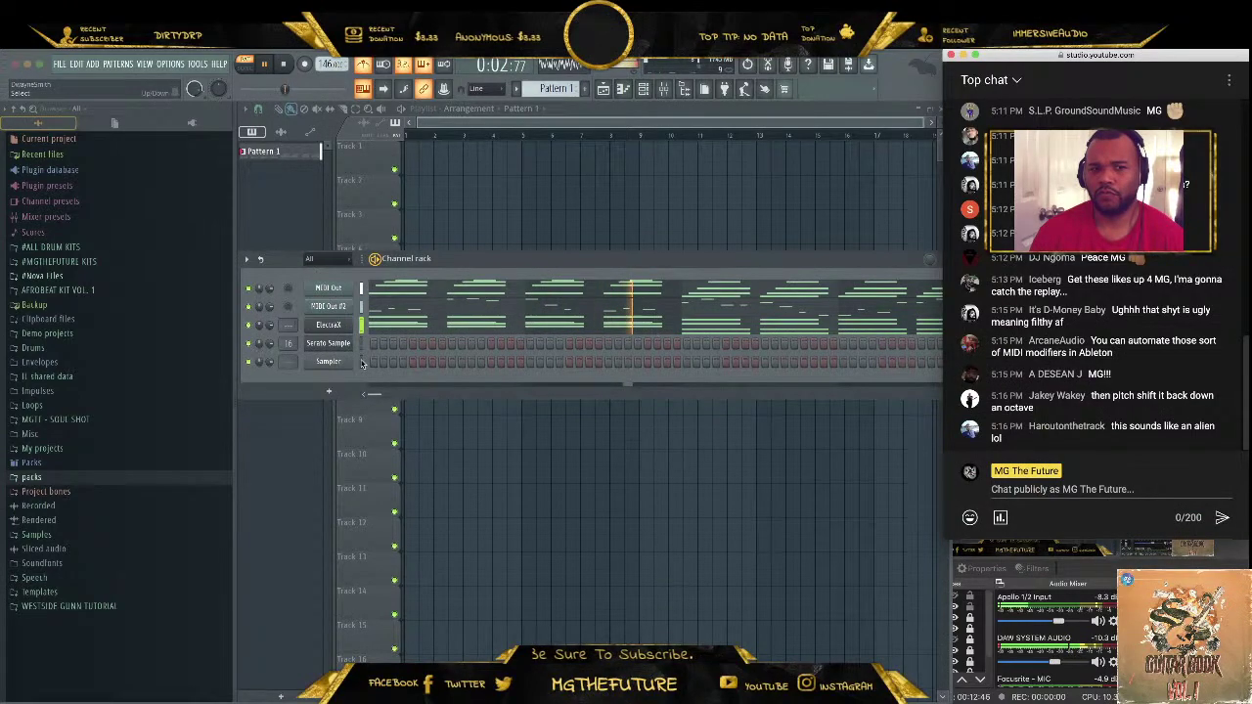
key("space")
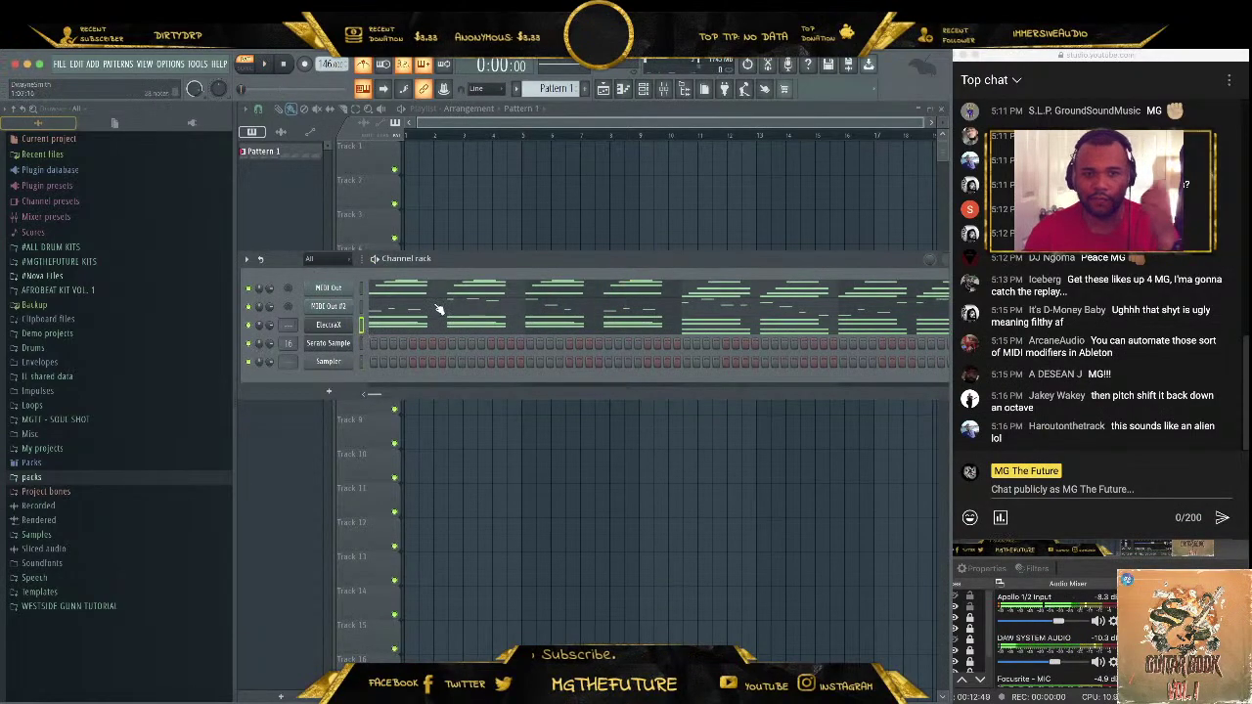
Route the selected ElectraX channel to mixer insert 15
left_click(663, 89)
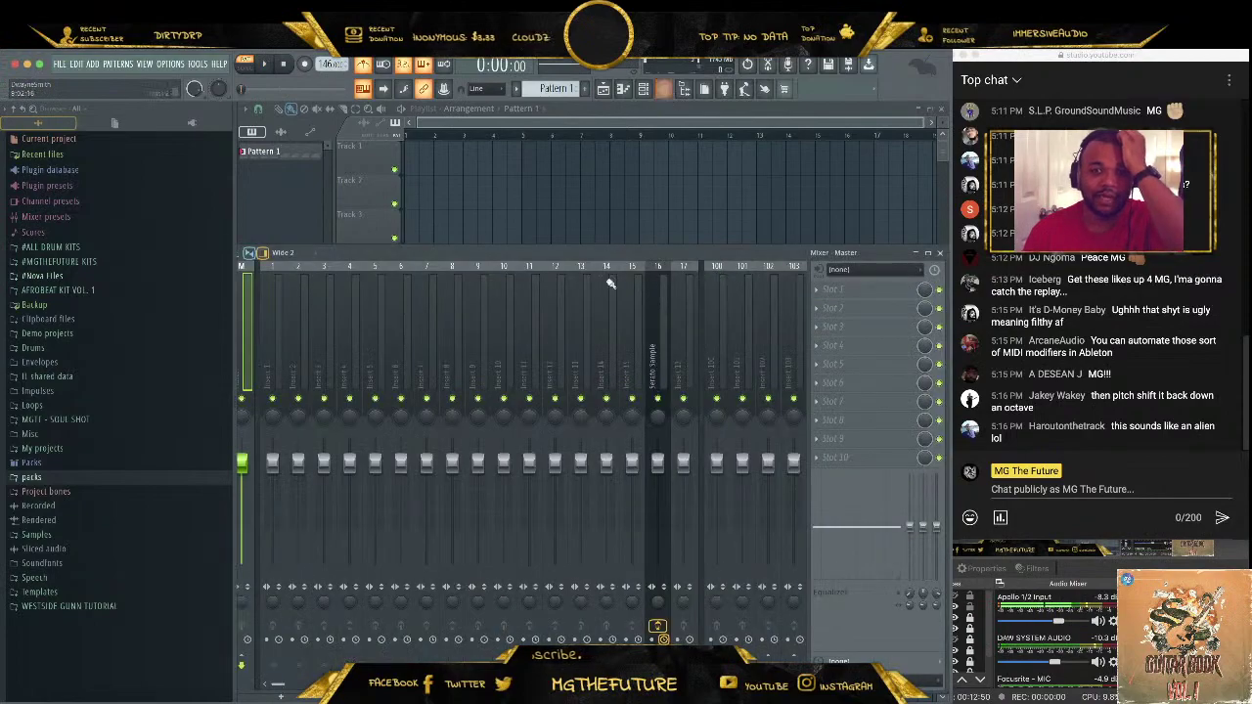
right_click(628, 349)
mouse_move(704, 389)
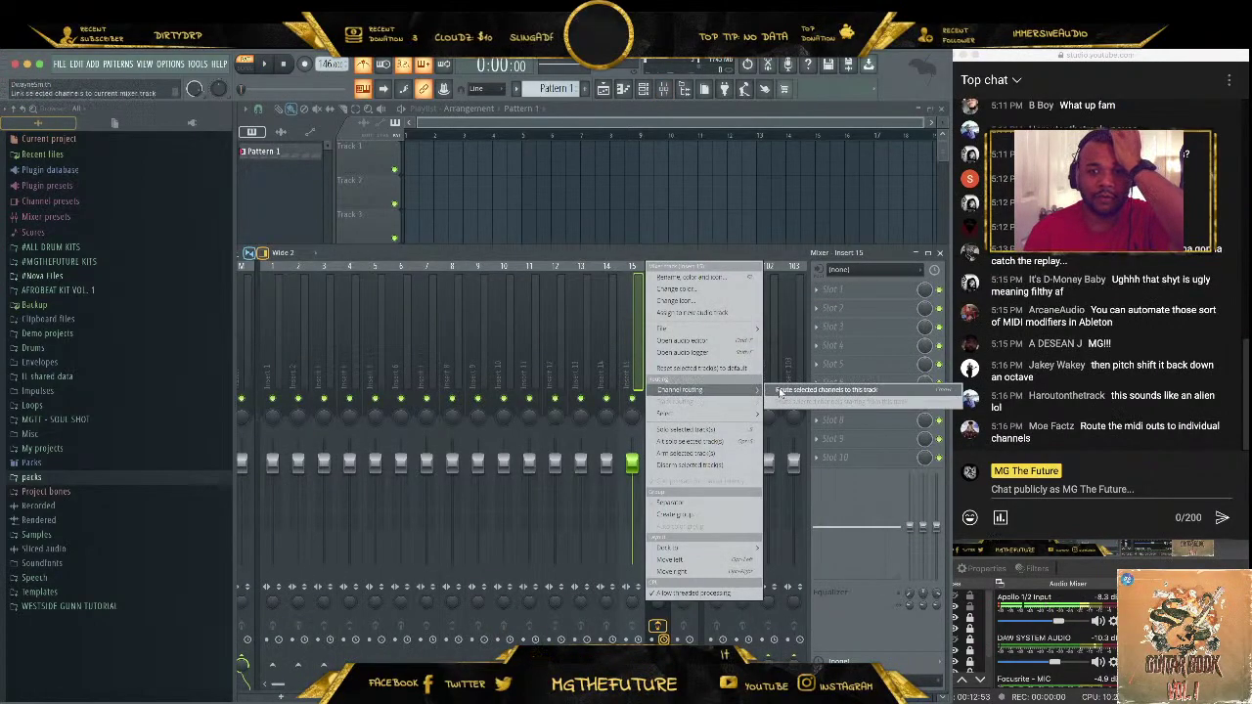
left_click(779, 390)
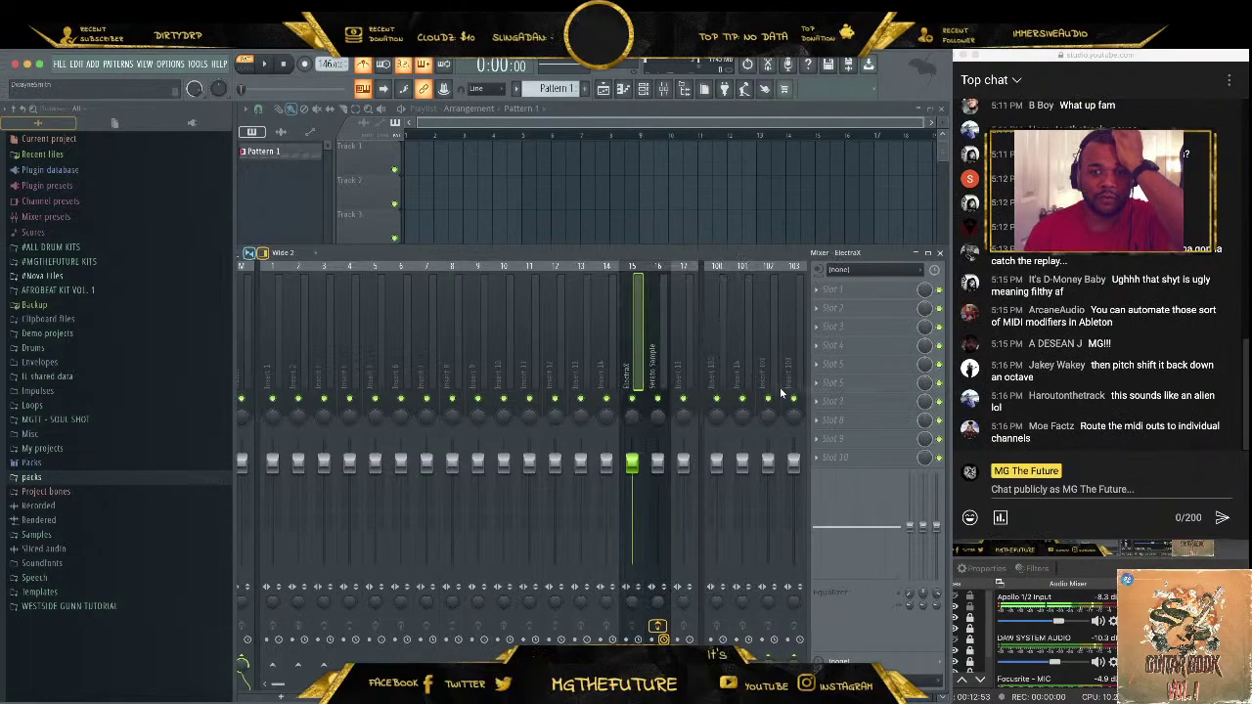
Load HalfTime in the first effect slot of the ElectraX insert and set its loop length to 1/2
left_click(831, 289)
mouse_move(831, 305)
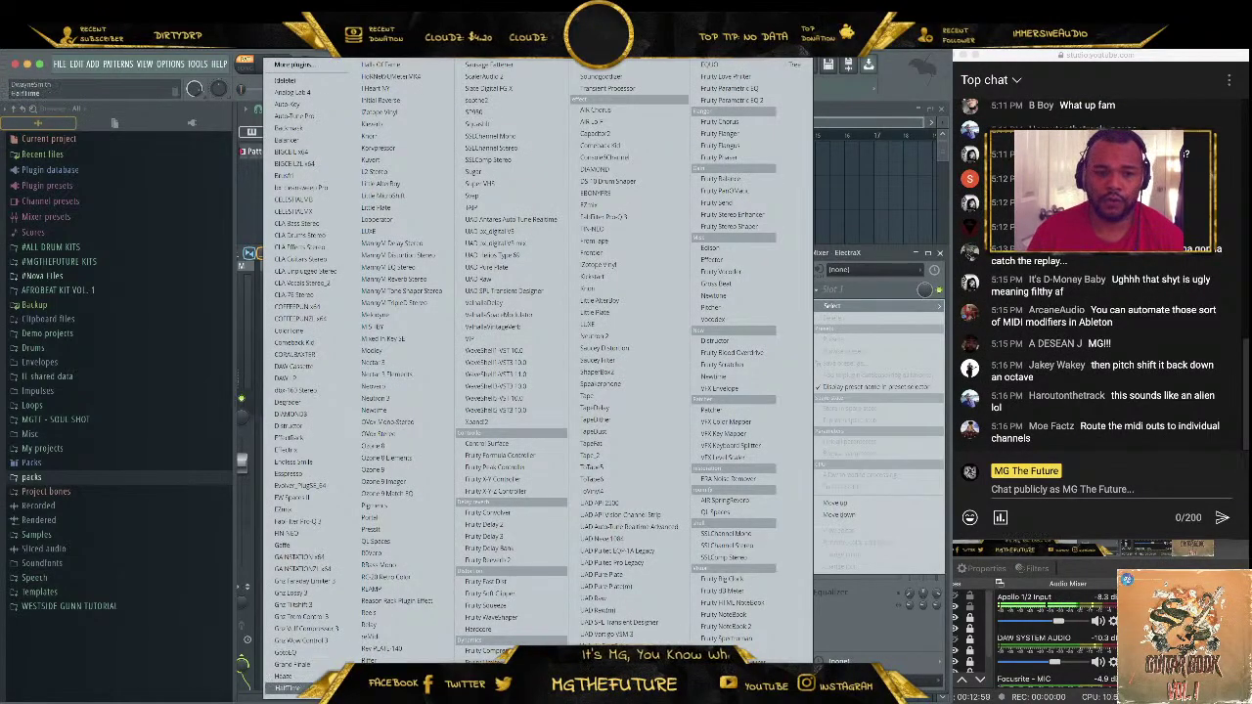
left_click(283, 677)
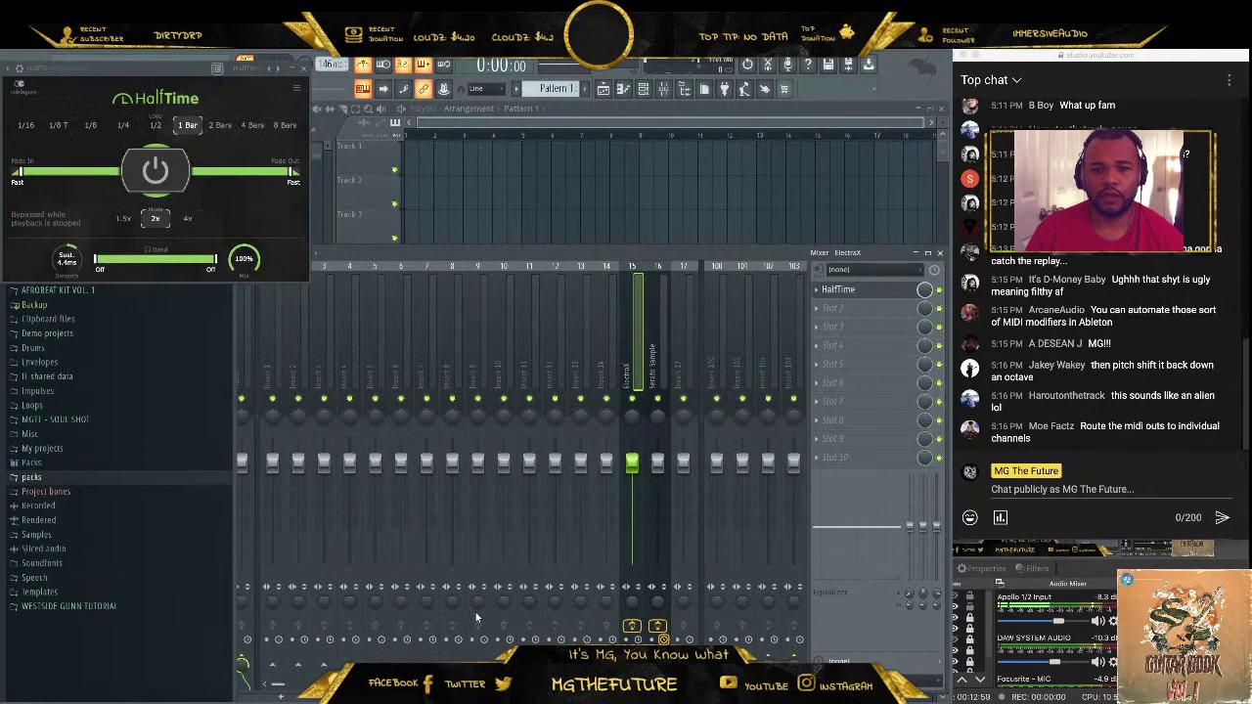
left_click(489, 375)
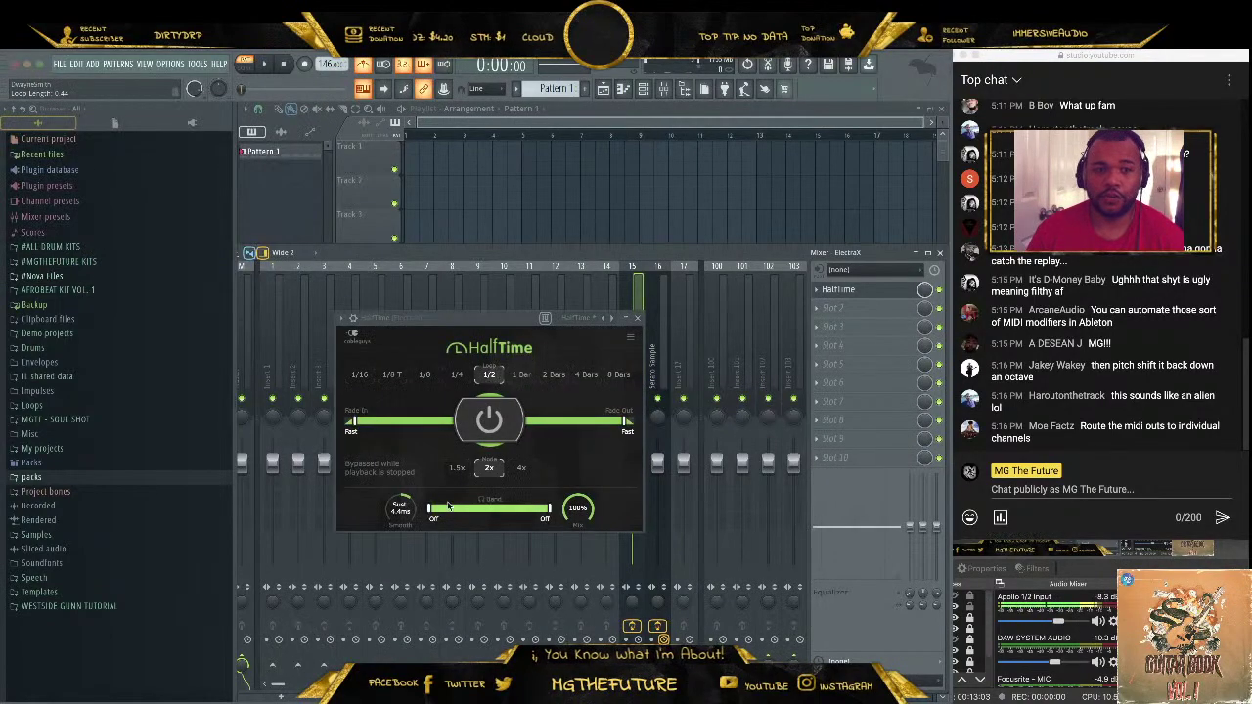
Set HalfTime's smoothing to Perc. 2.0 ms and its low band split to 1.27 kHz during playback, and close the plugin
key("space")
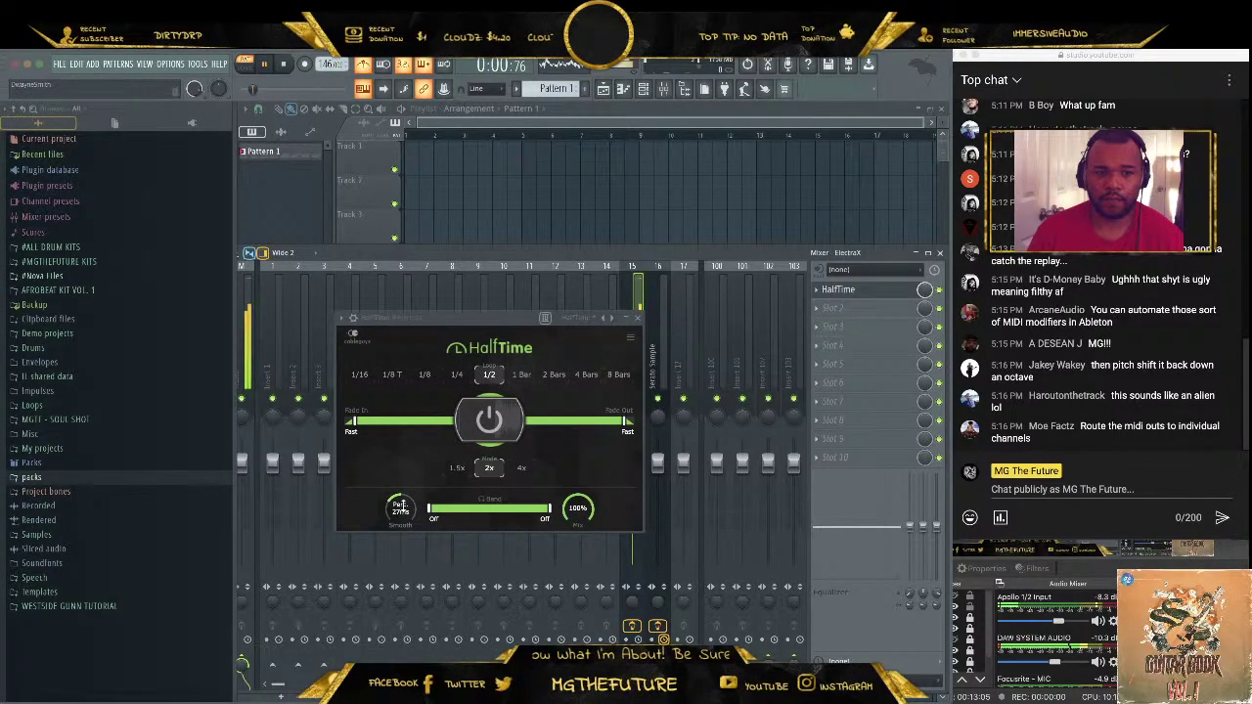
left_click_drag(429, 508, 499, 508)
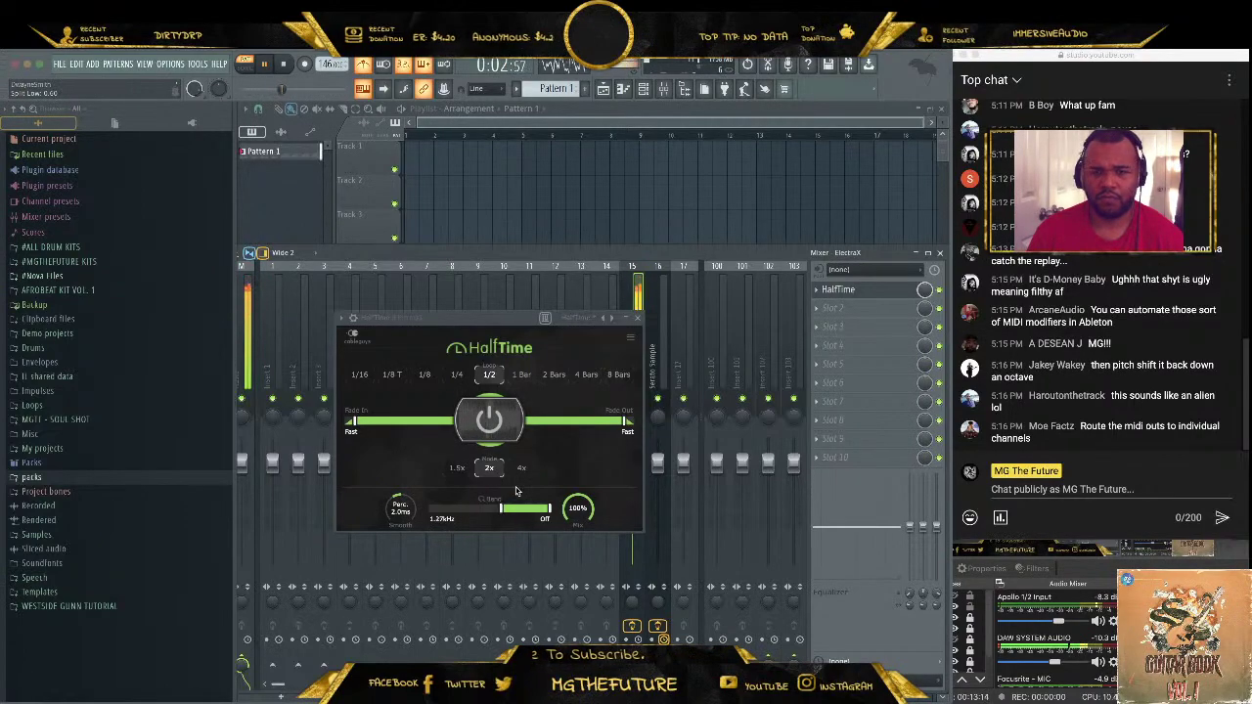
left_click(638, 318)
key("space")
Lower the ElectraX master volume while playing the pattern and close the synth window
key("F9")
key("F6")
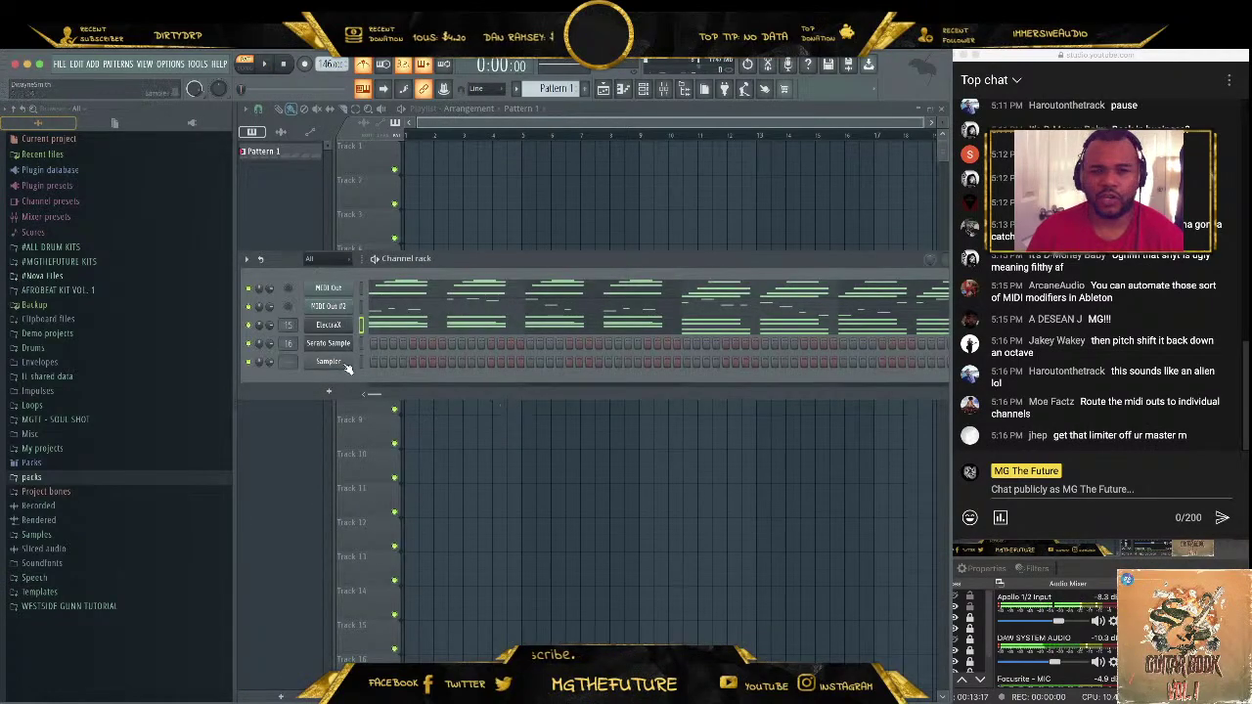
left_click(341, 328)
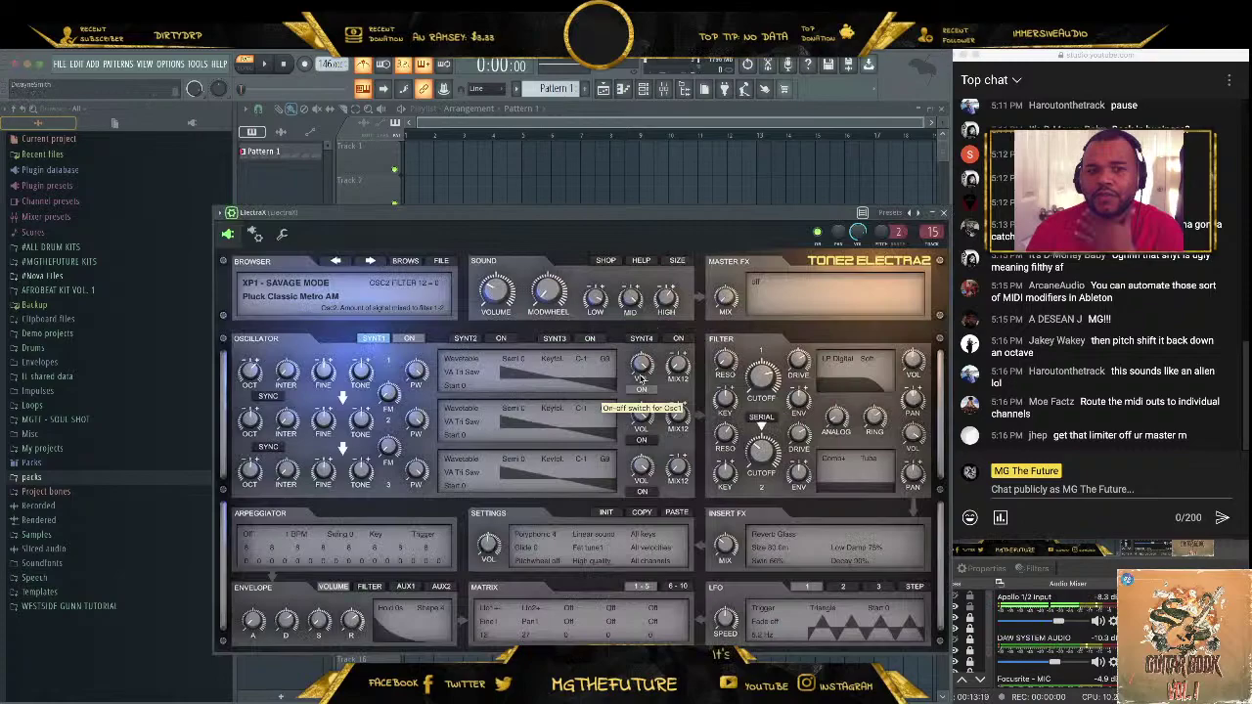
key("space")
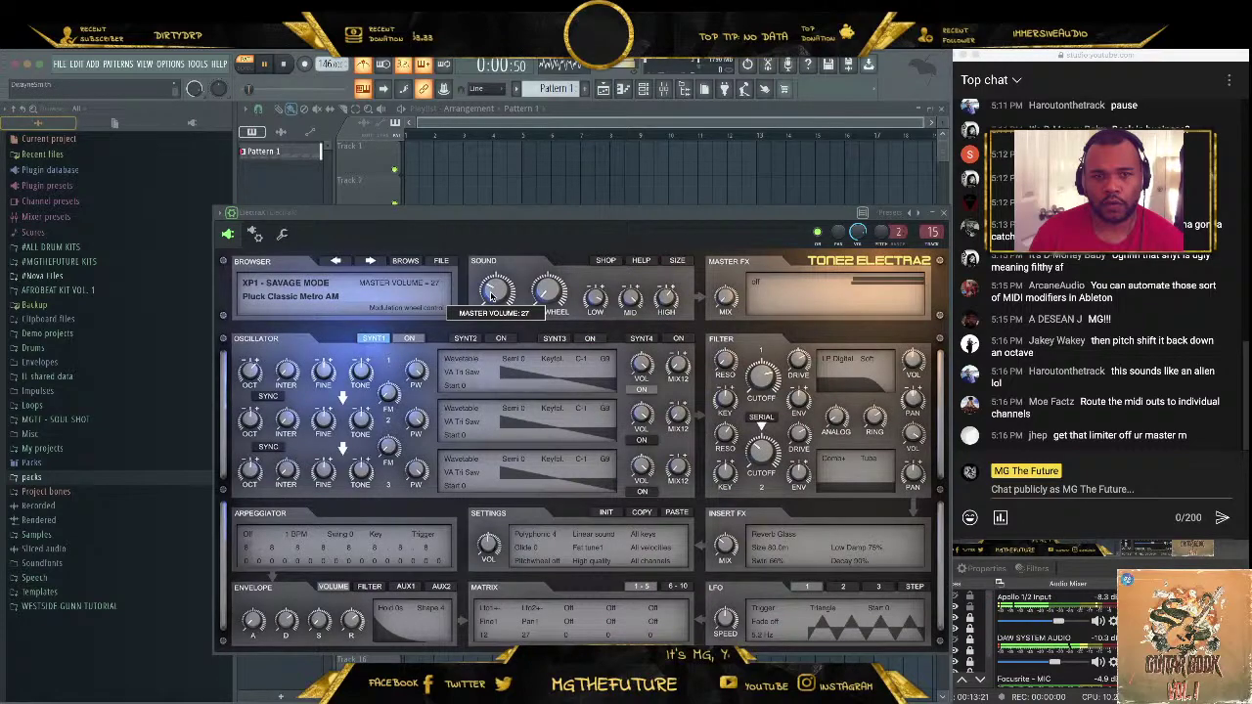
left_click_drag(492, 295, 490, 320)
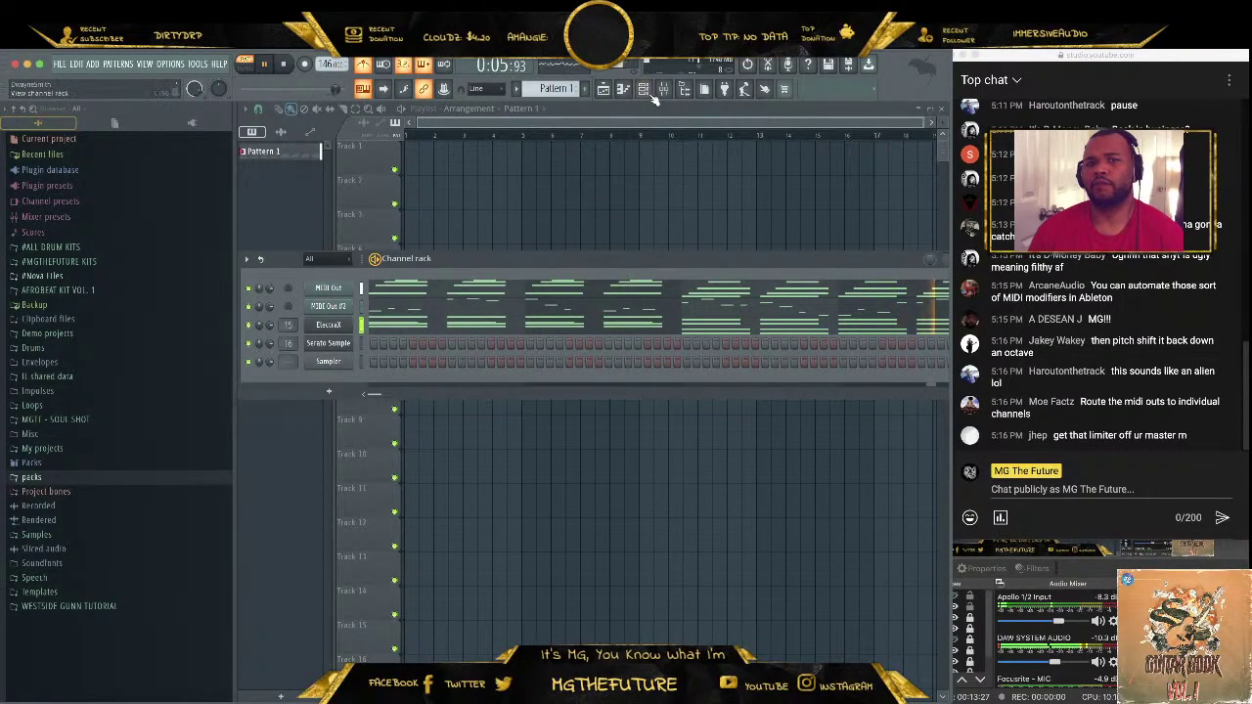
Move HalfTime down one slot on the ElectraX insert and load FabFilter Pro-Q 3 in the first slot
left_click(663, 89)
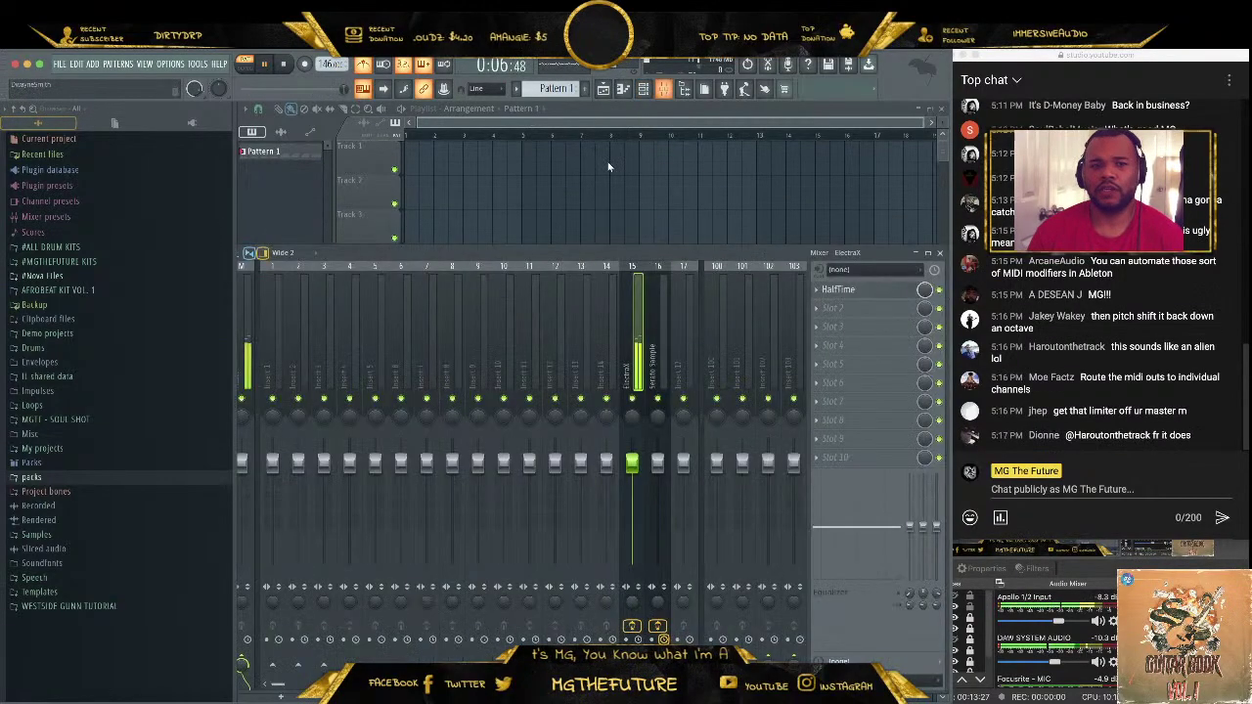
key("space")
left_click(815, 289)
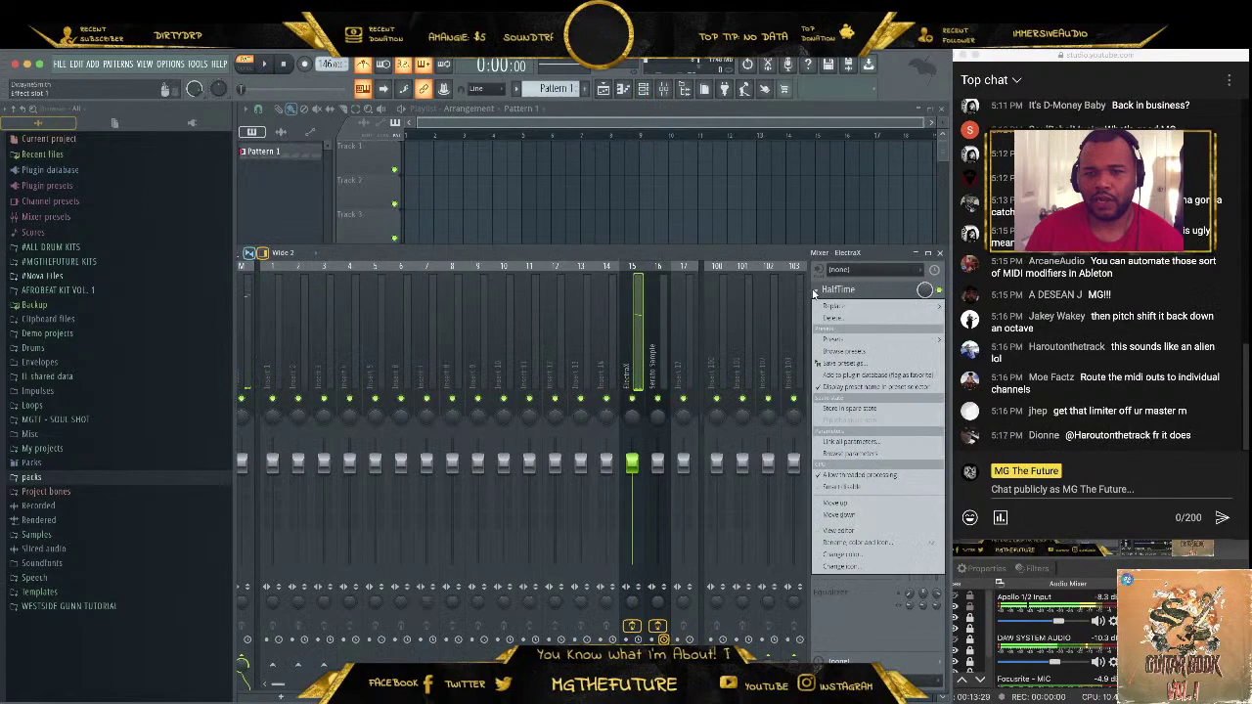
left_click(837, 515)
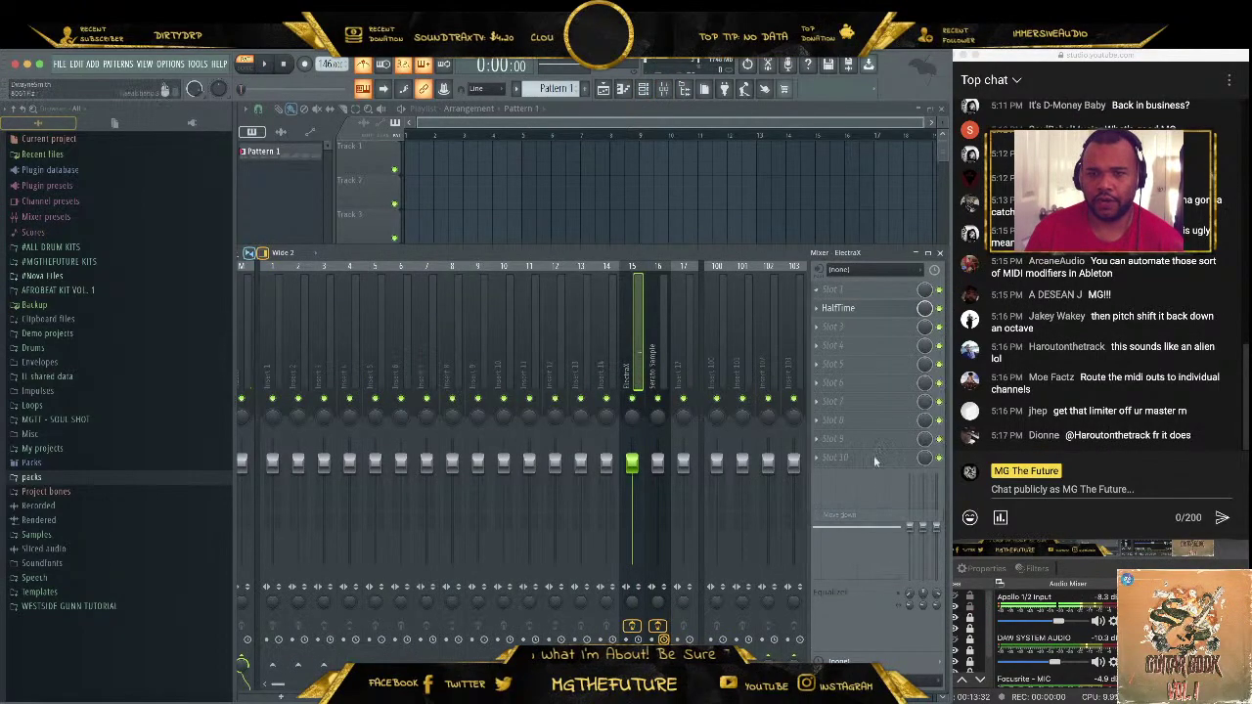
left_click(815, 290)
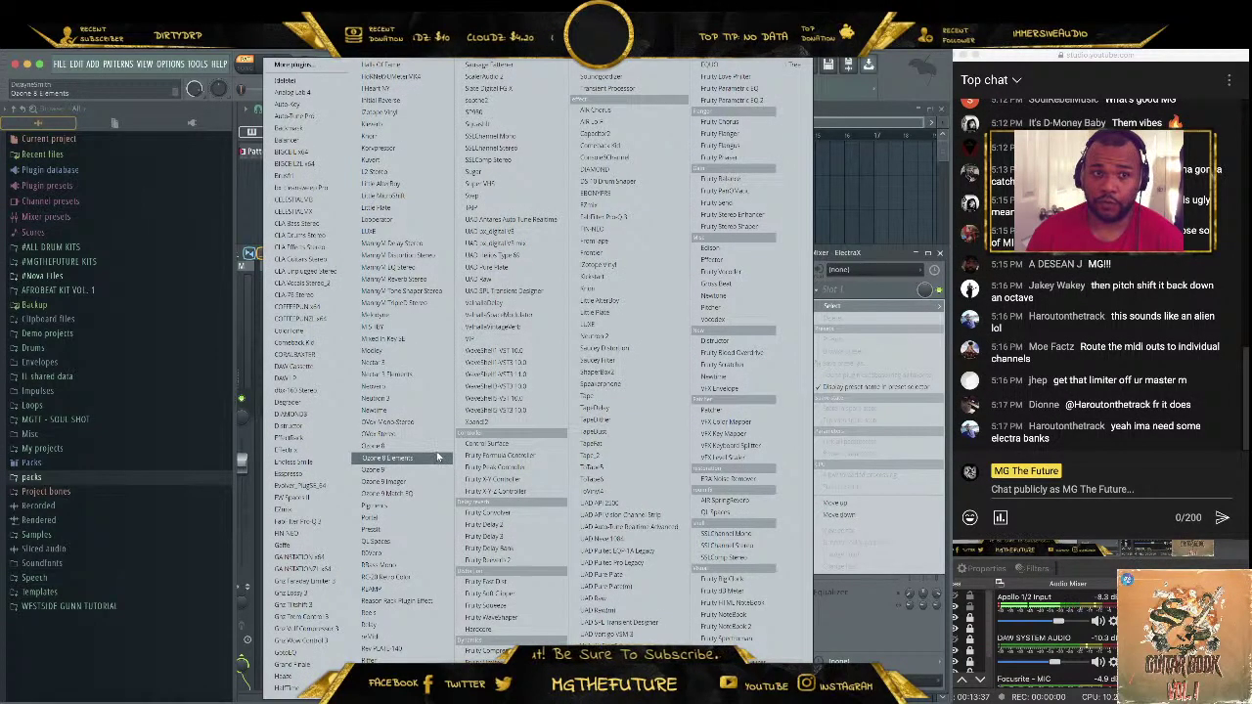
left_click(311, 522)
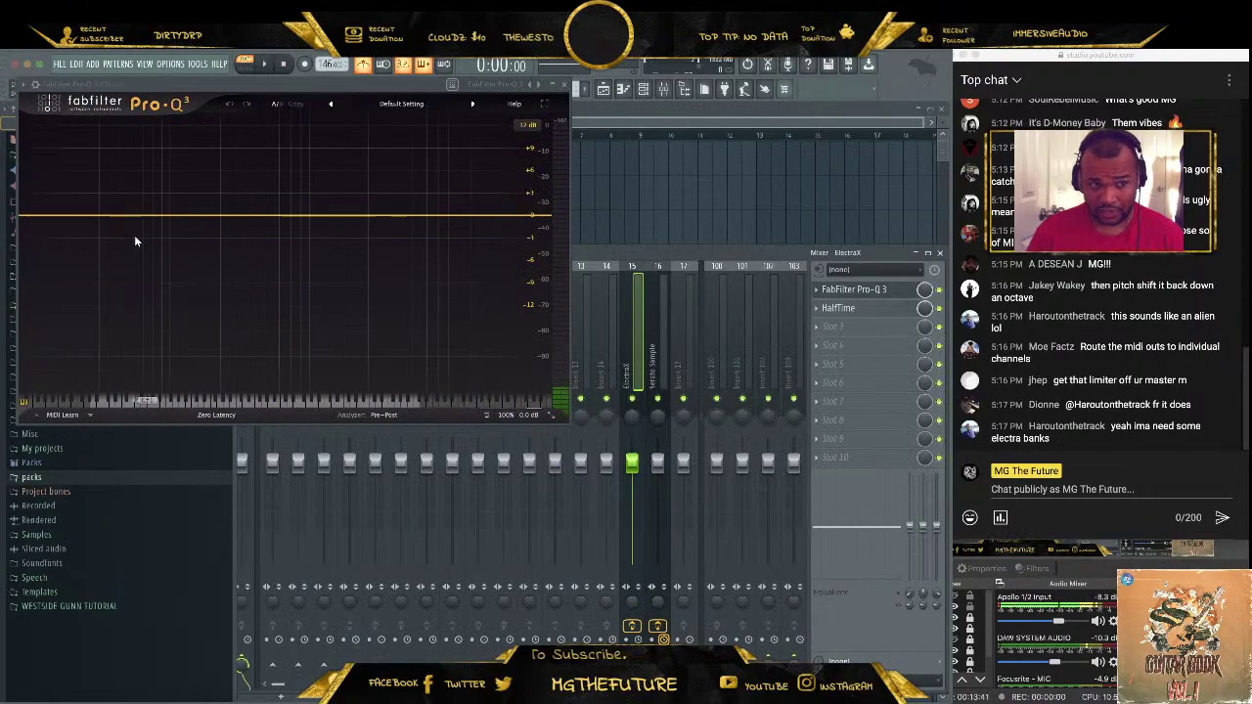
Add a Low Cut band in Pro-Q 3 and raise its frequency to about 212 Hz during playback, closing the equalizer
left_click(132, 215)
left_click(63, 360)
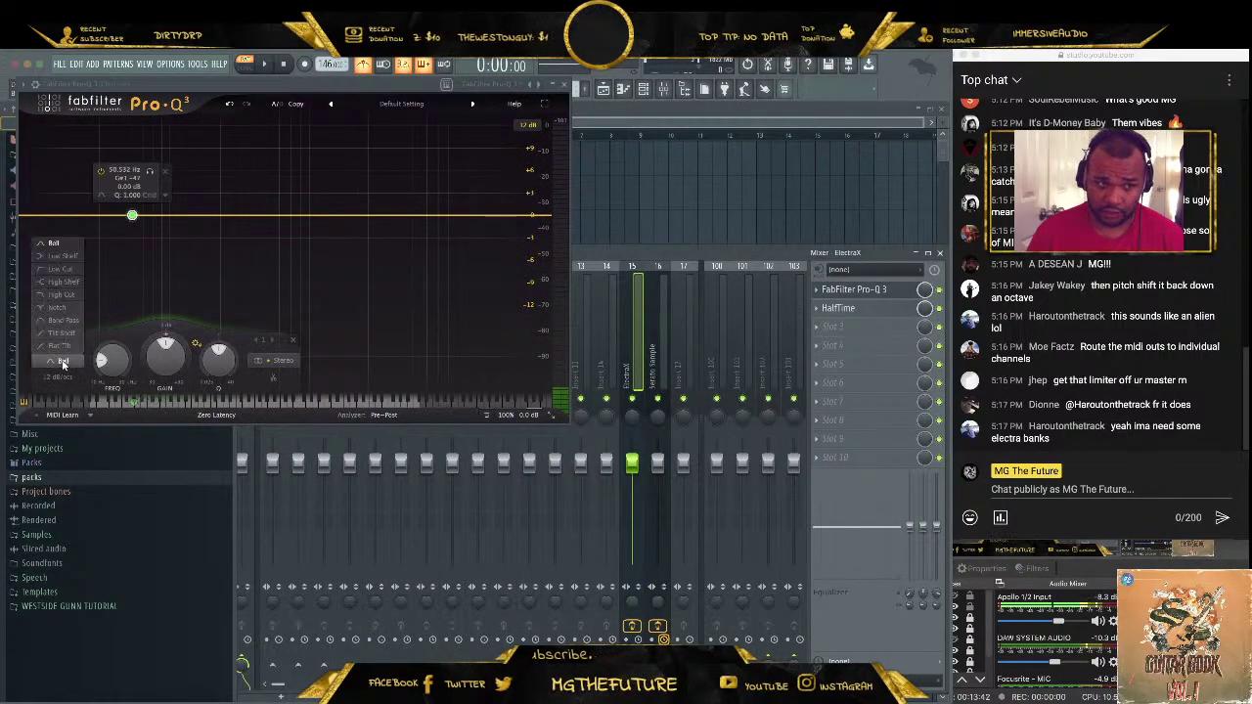
left_click(62, 270)
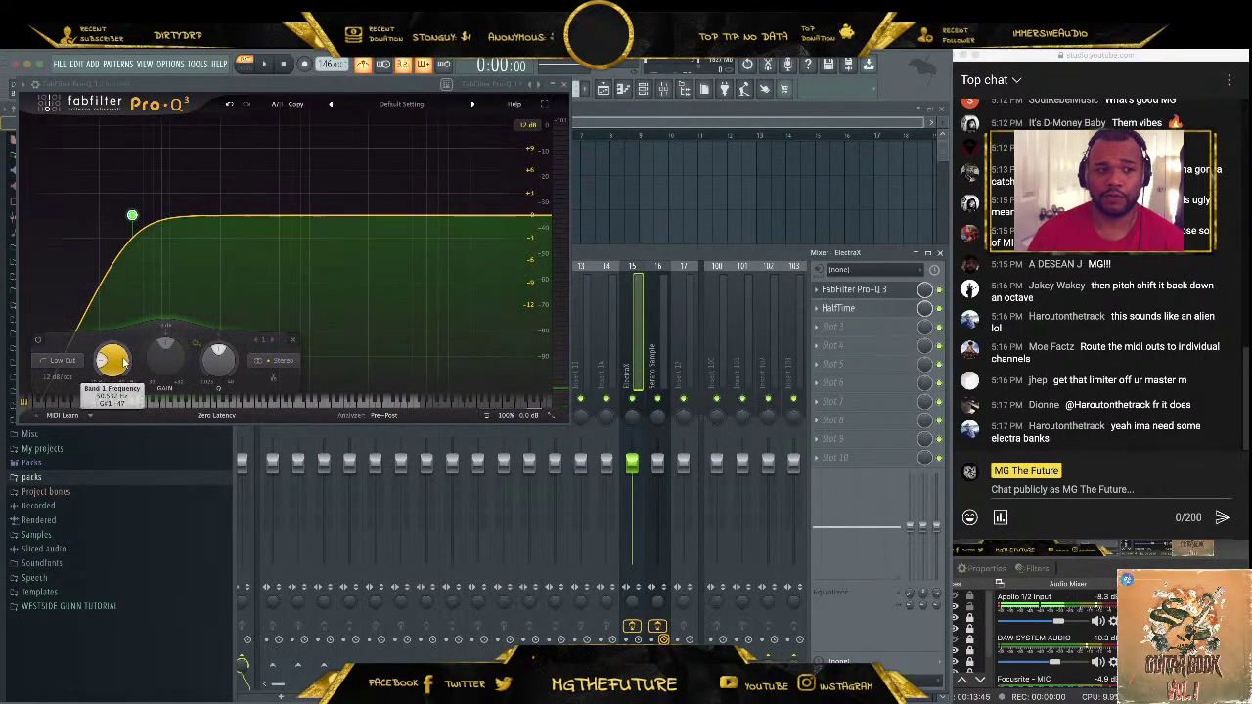
key("space")
left_click_drag(110, 360, 84, 311)
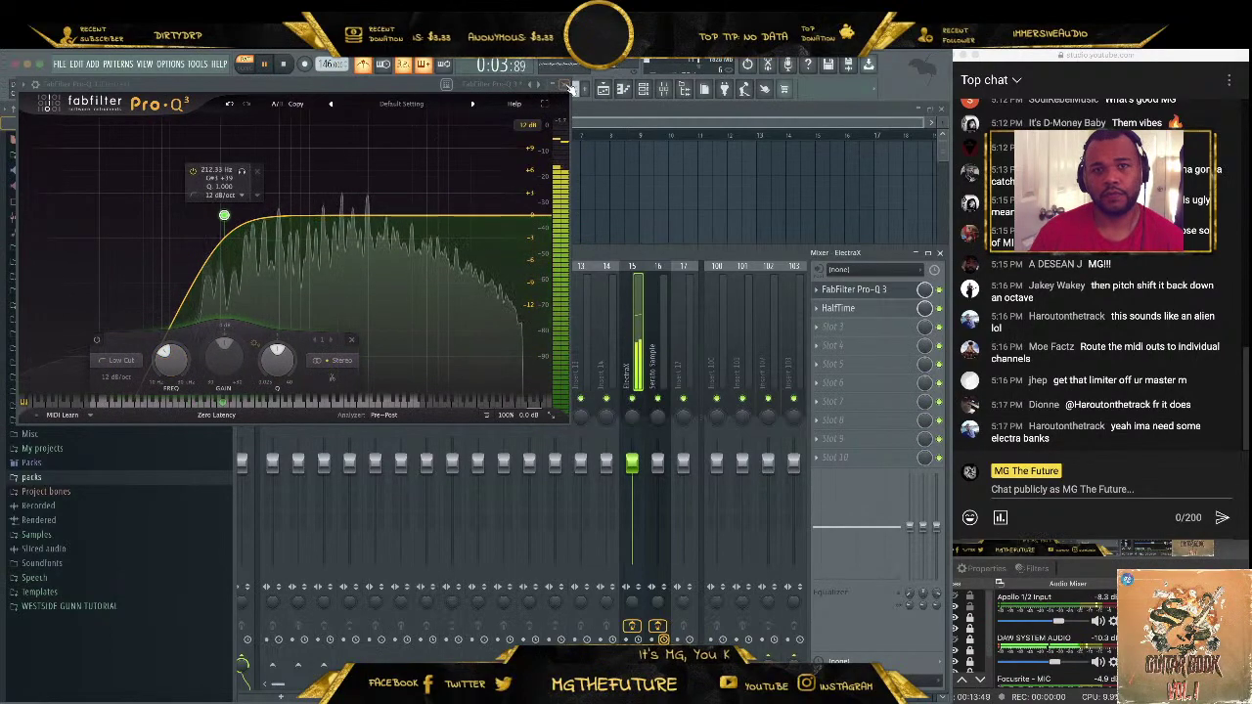
left_click(851, 289)
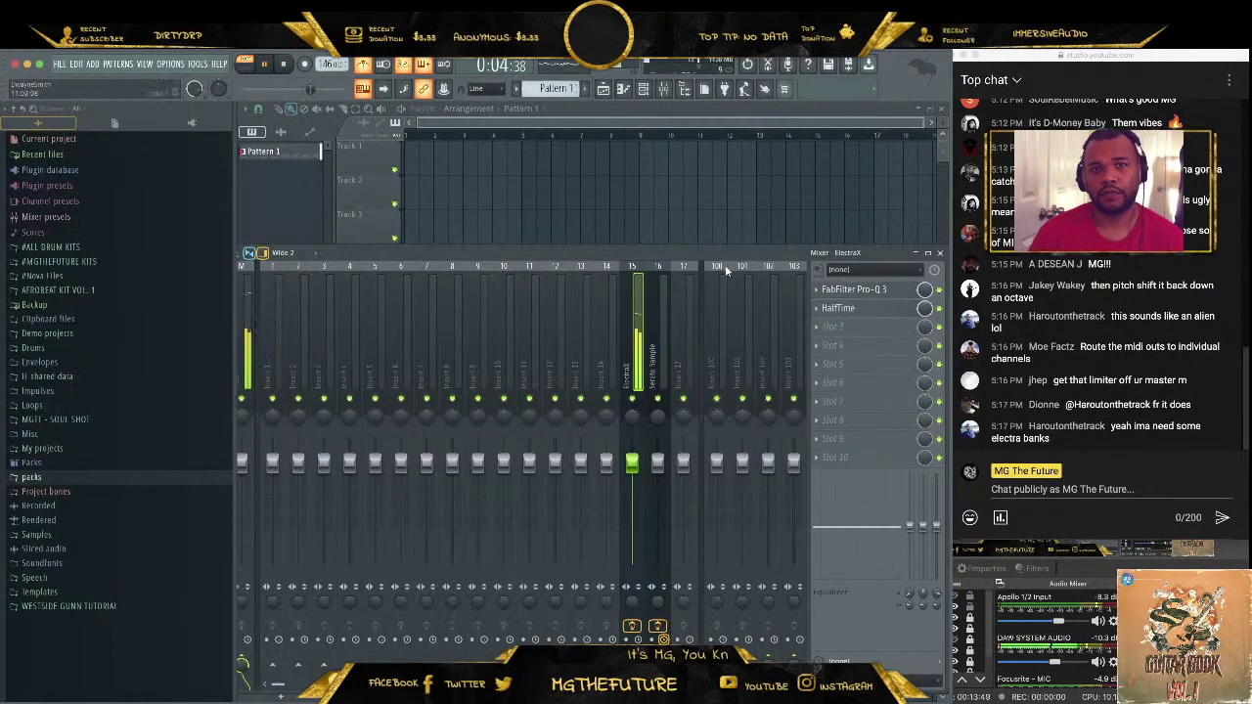
Adjust HalfTime to FX smoothing of 136 ms, 92% mix and a low band split of 127 Hz, and close it
left_click(841, 307)
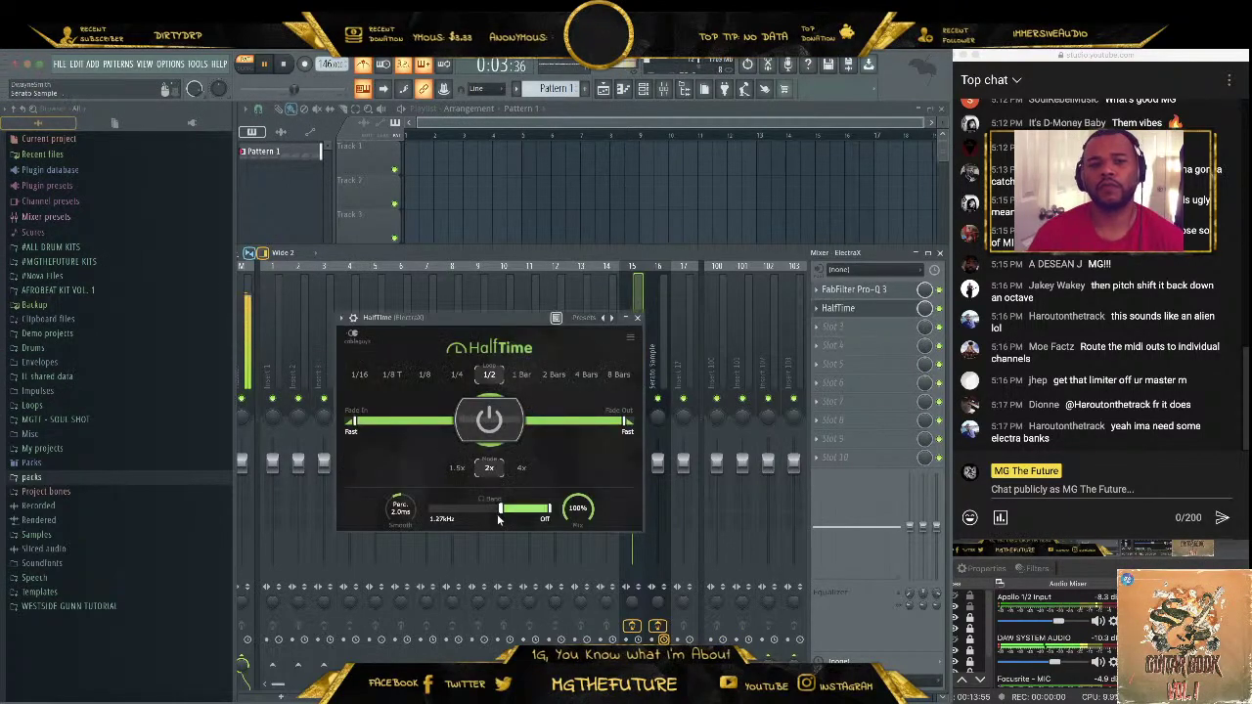
left_click_drag(499, 510, 427, 510)
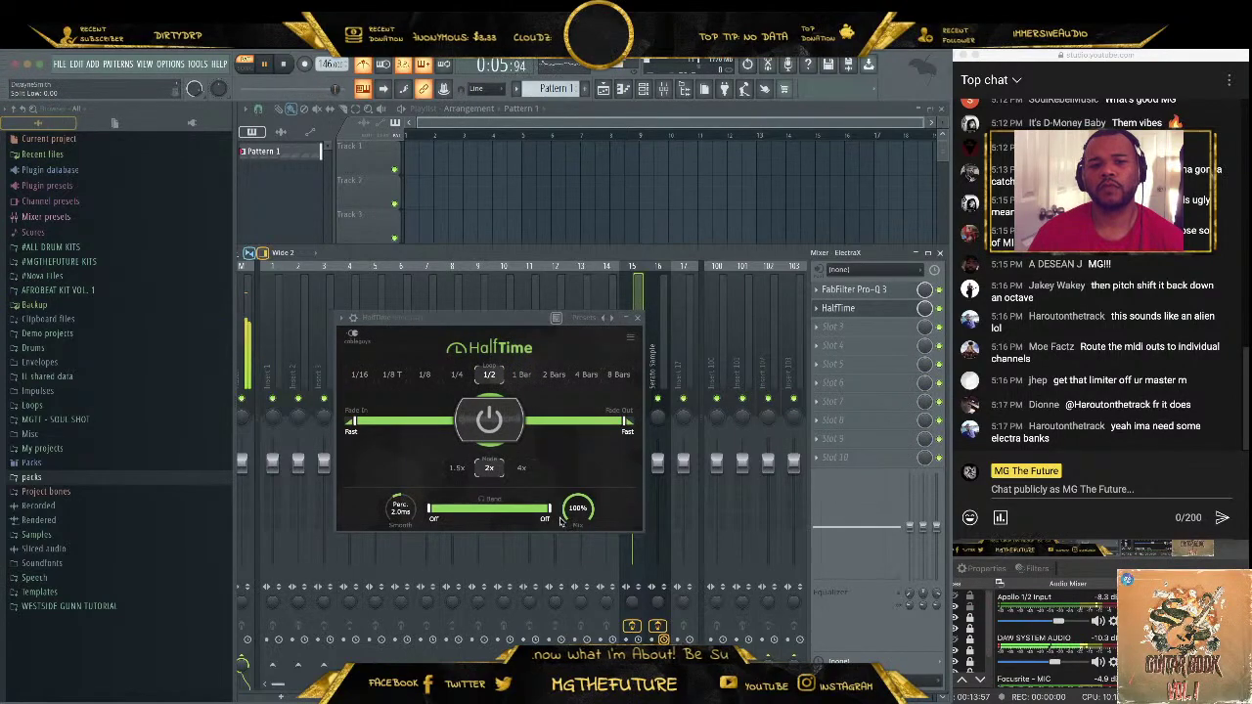
left_click_drag(400, 509, 400, 486)
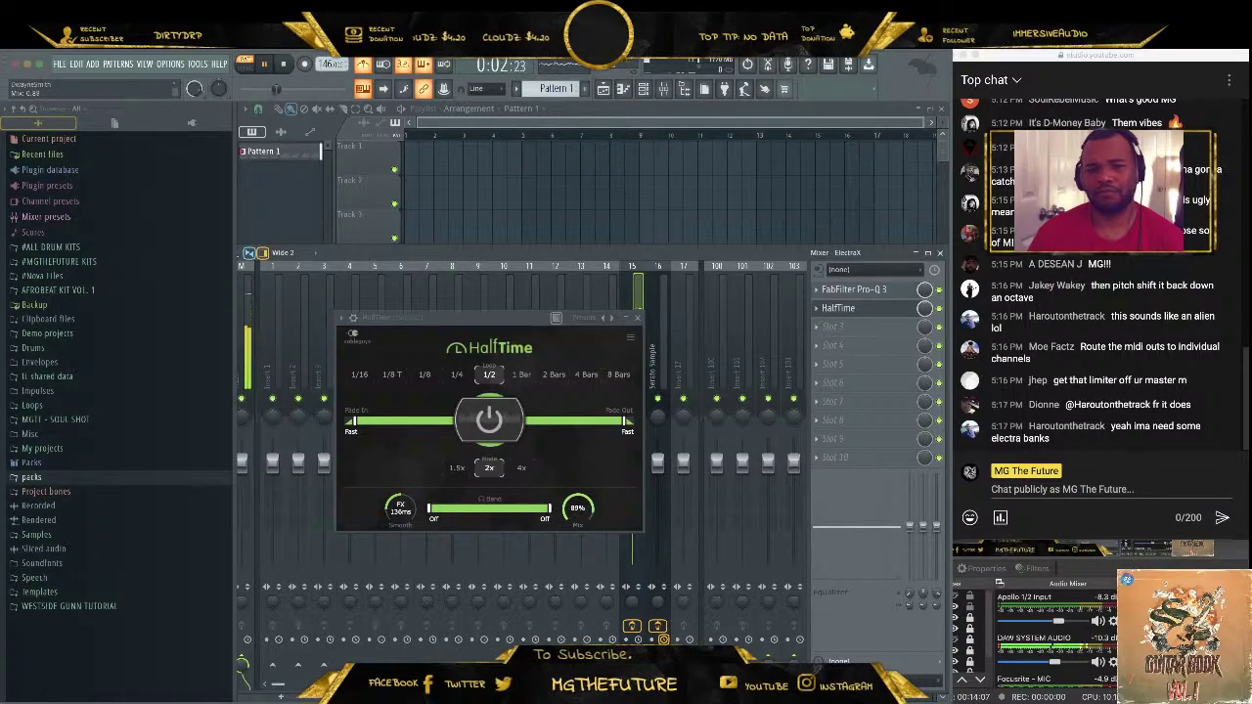
left_click_drag(578, 508, 578, 504)
left_click_drag(430, 508, 452, 507)
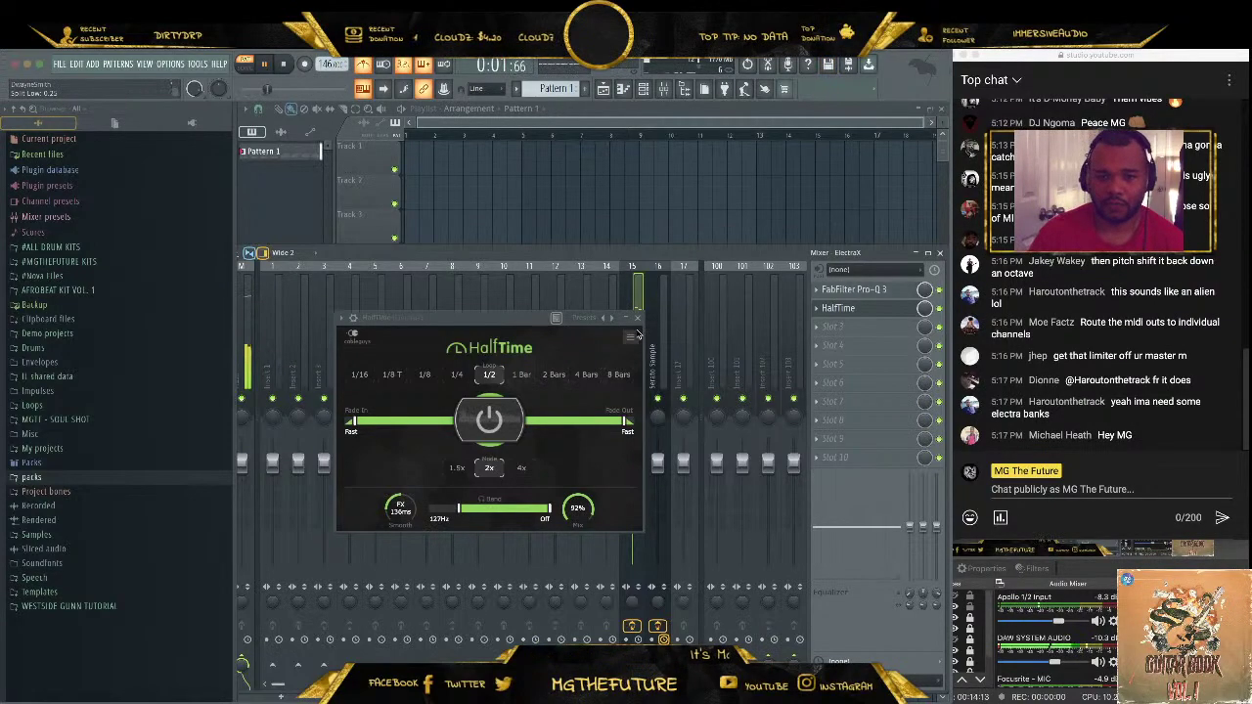
left_click(637, 318)
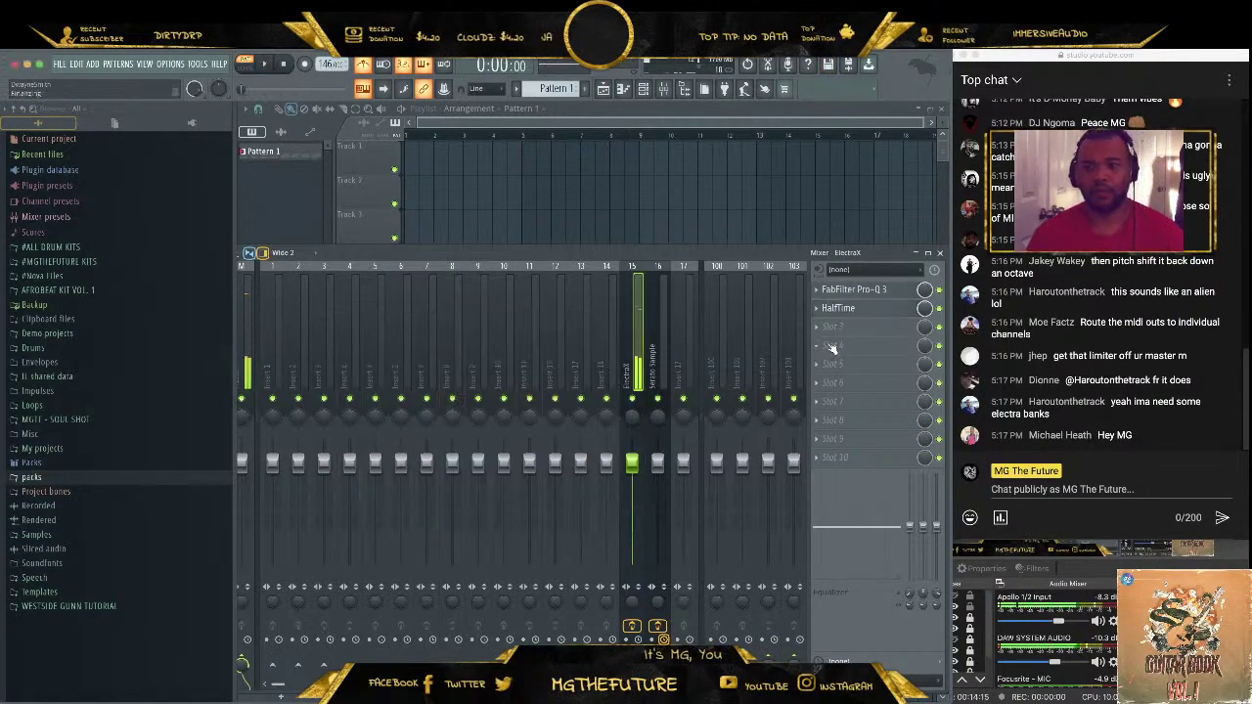
Load ToVinyl4 in the third effect slot of the ElectraX insert
left_click(826, 336)
mouse_move(832, 343)
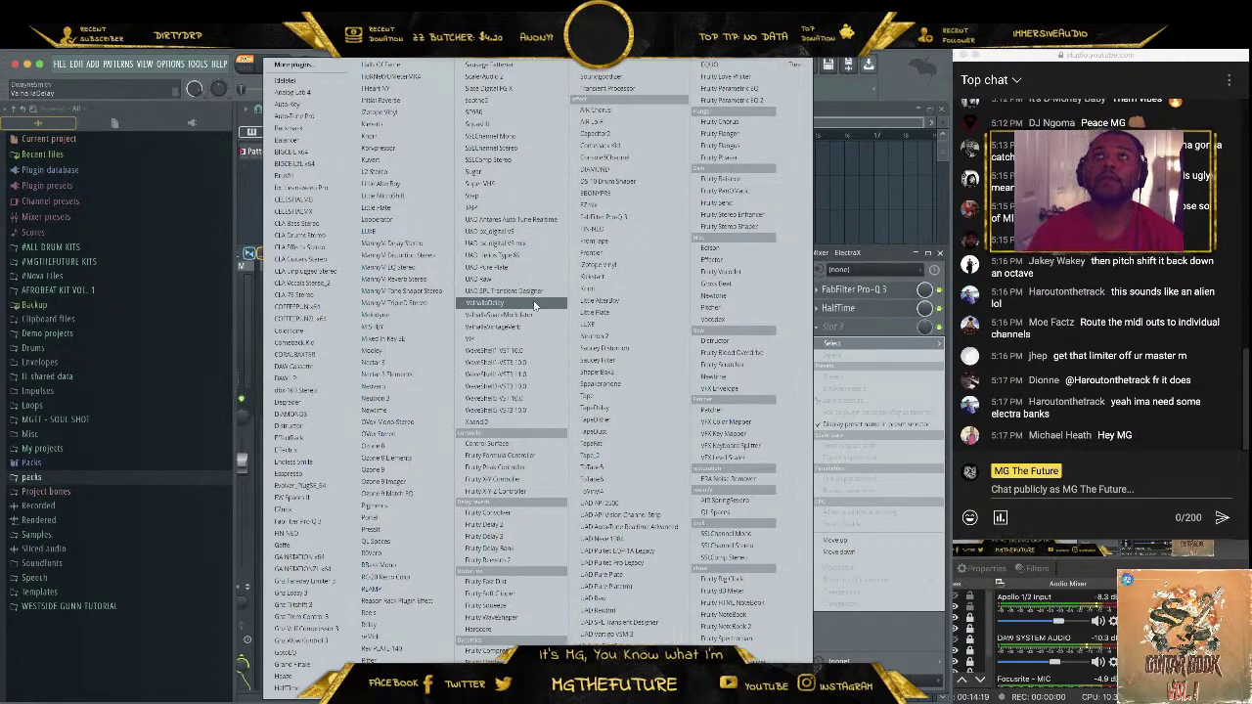
left_click(591, 491)
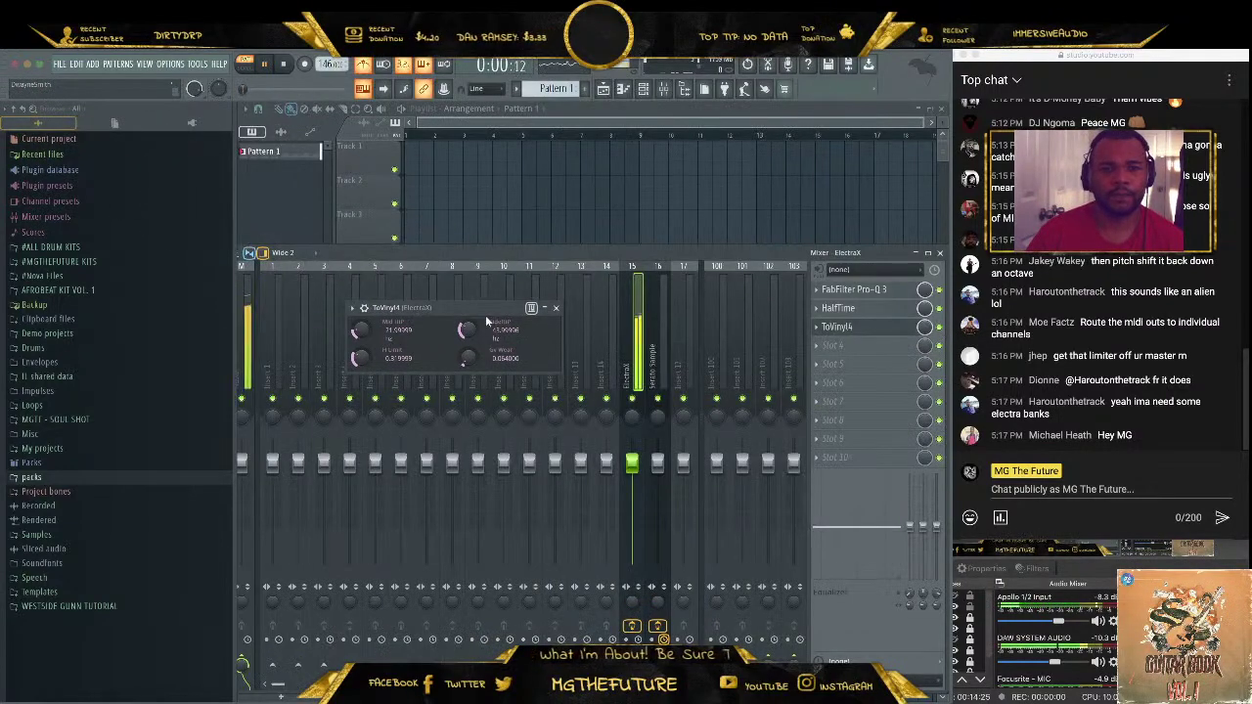
Set ToVinyl4's mid cut to about 129 Hz, side cut 178 Hz, high limit 0.43 and Gv Wear 0.62, closing it and stopping playback
left_click_drag(467, 370, 468, 311)
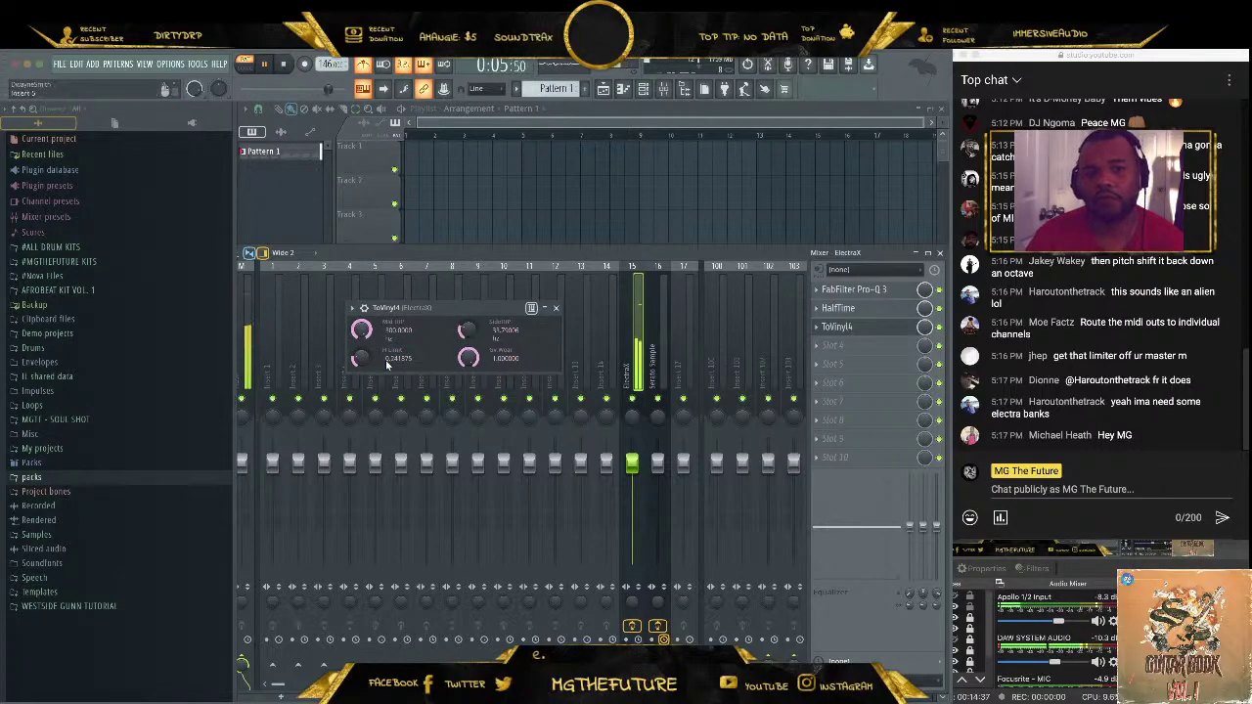
mouse_move(362, 338)
left_mouse_down()
mouse_move(362, 377)
mouse_move(362, 358)
left_mouse_up()
left_click_drag(465, 329, 466, 311)
left_click_drag(362, 358, 362, 350)
left_click_drag(467, 352, 467, 359)
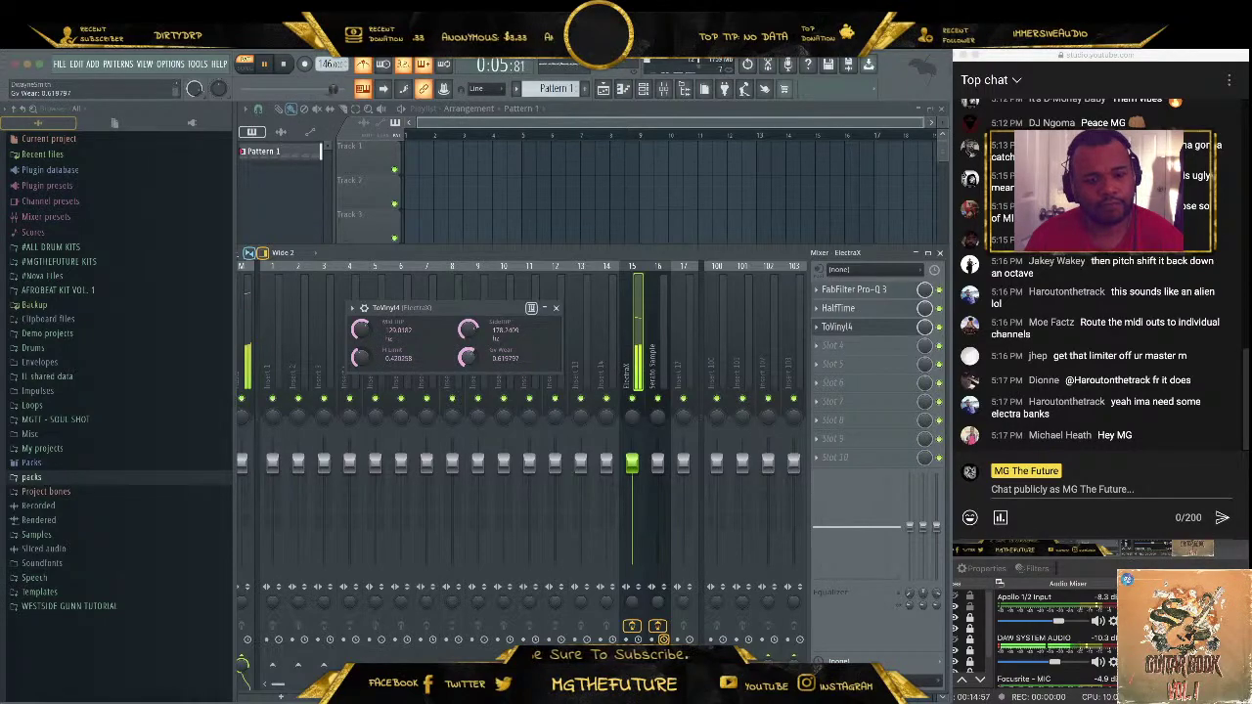
left_click(555, 308)
key("space")
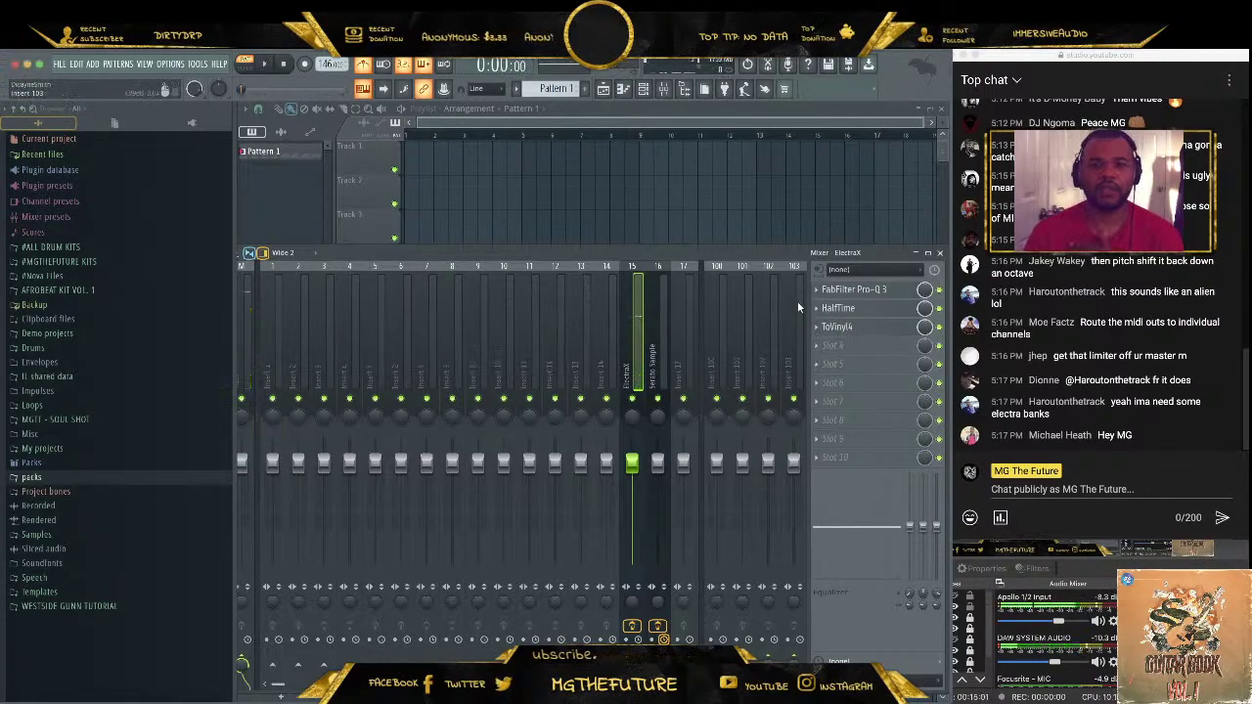
Load Neoverb in the fourth effect slot of the ElectraX insert and open its Reverb Assistant with playback running
left_click(823, 354)
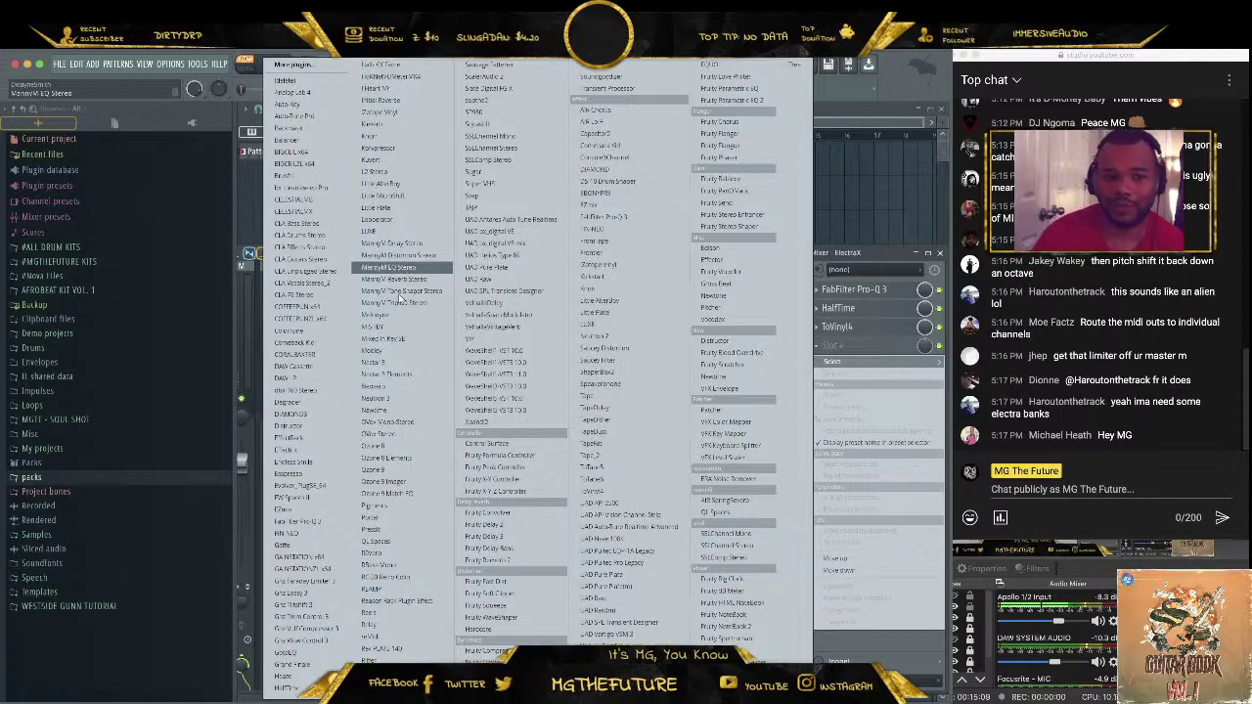
left_click(411, 387)
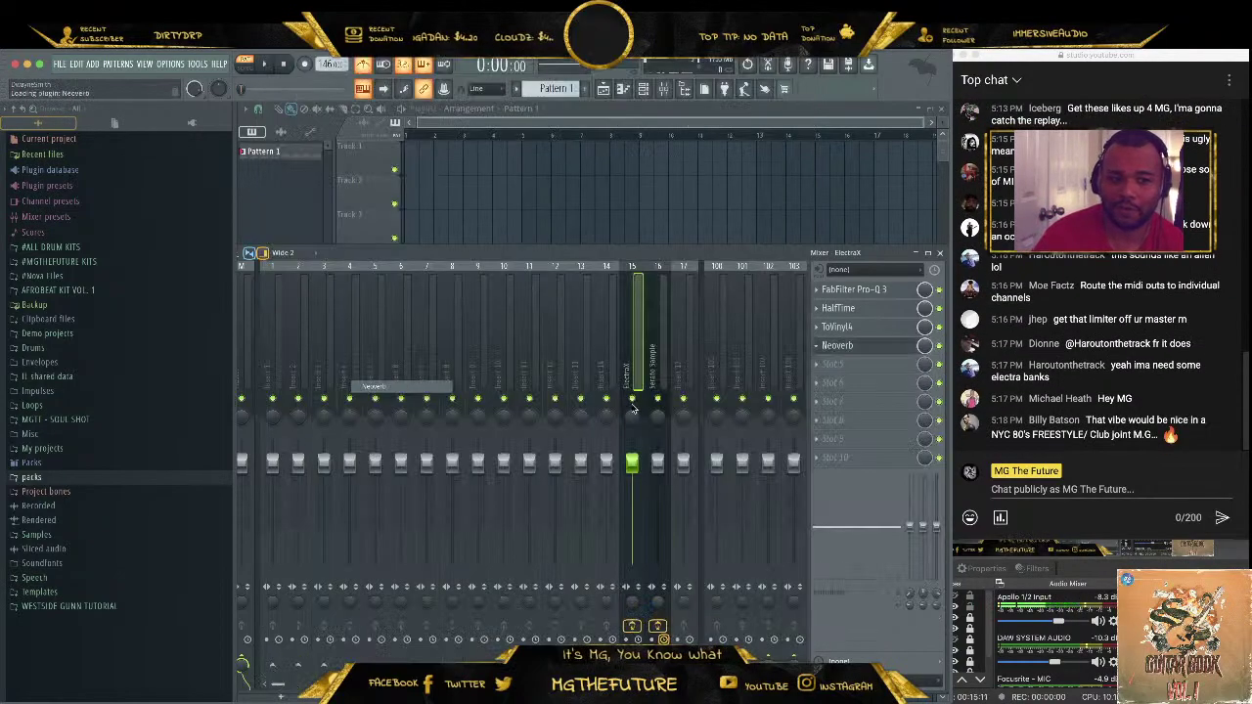
left_click(271, 137)
key("space")
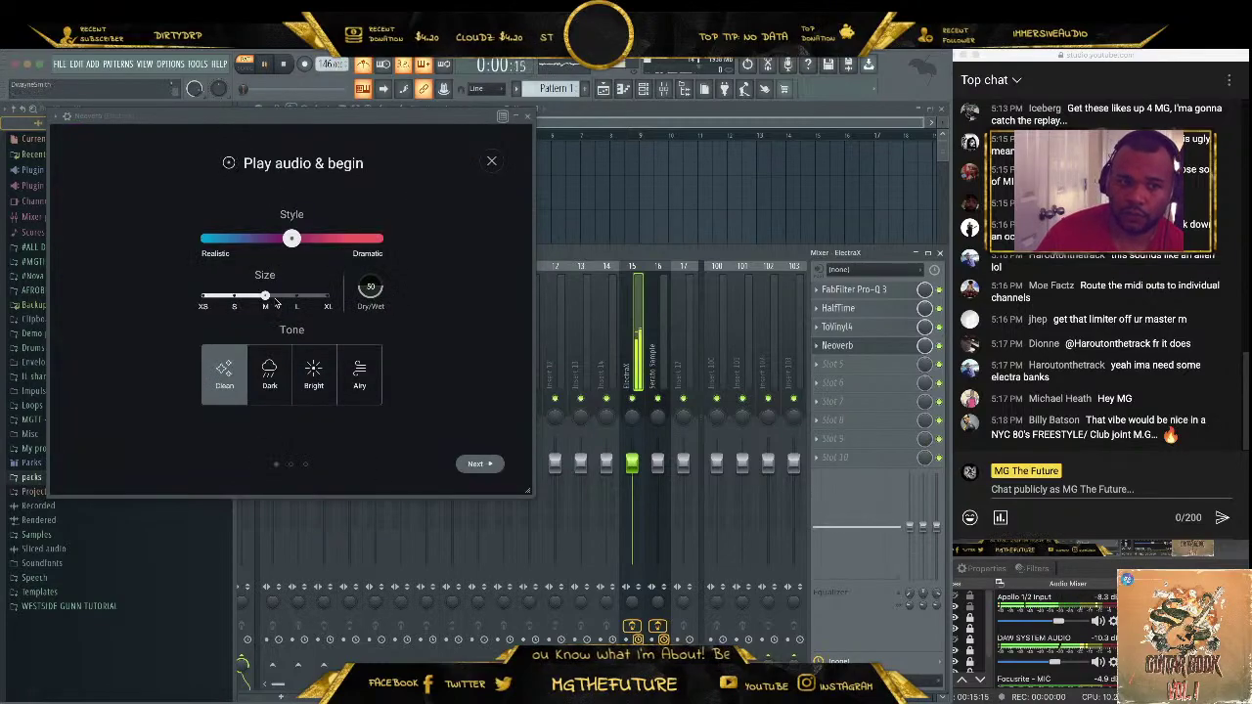
Run the Reverb Assistant with the style close to Dramatic, size S and the Dark tone
left_click_drag(292, 239, 411, 260)
left_click(297, 295)
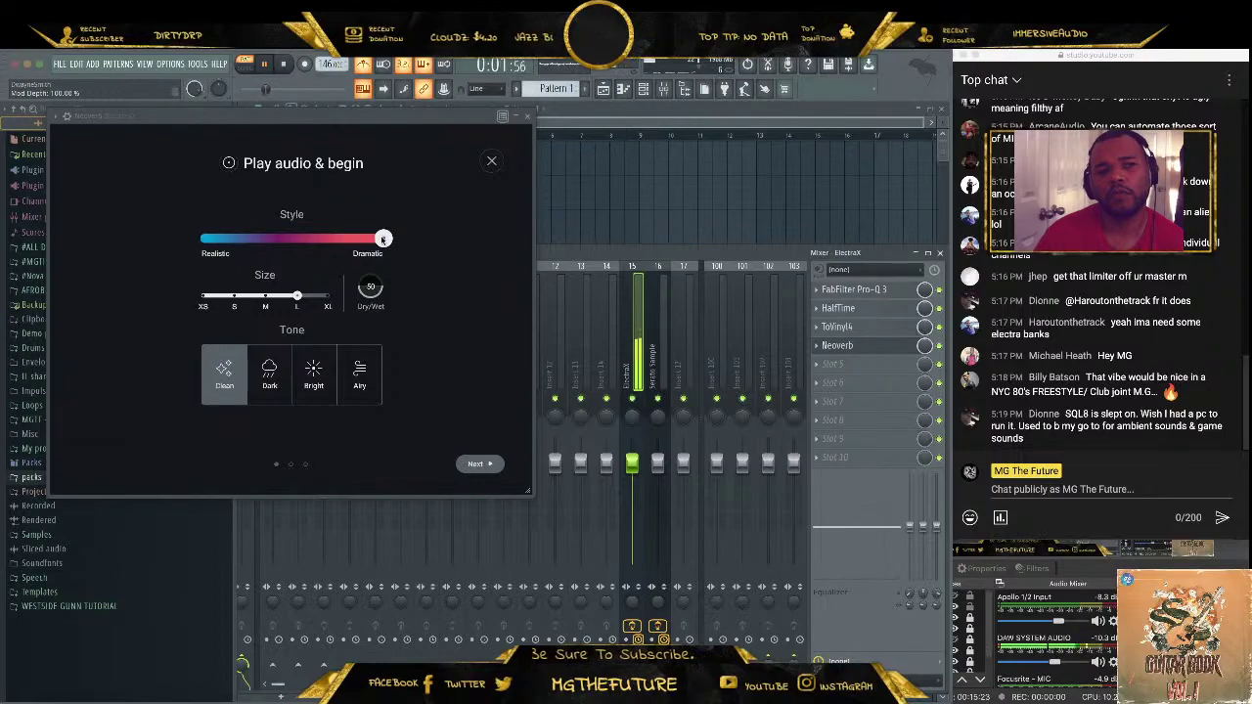
left_click(233, 296)
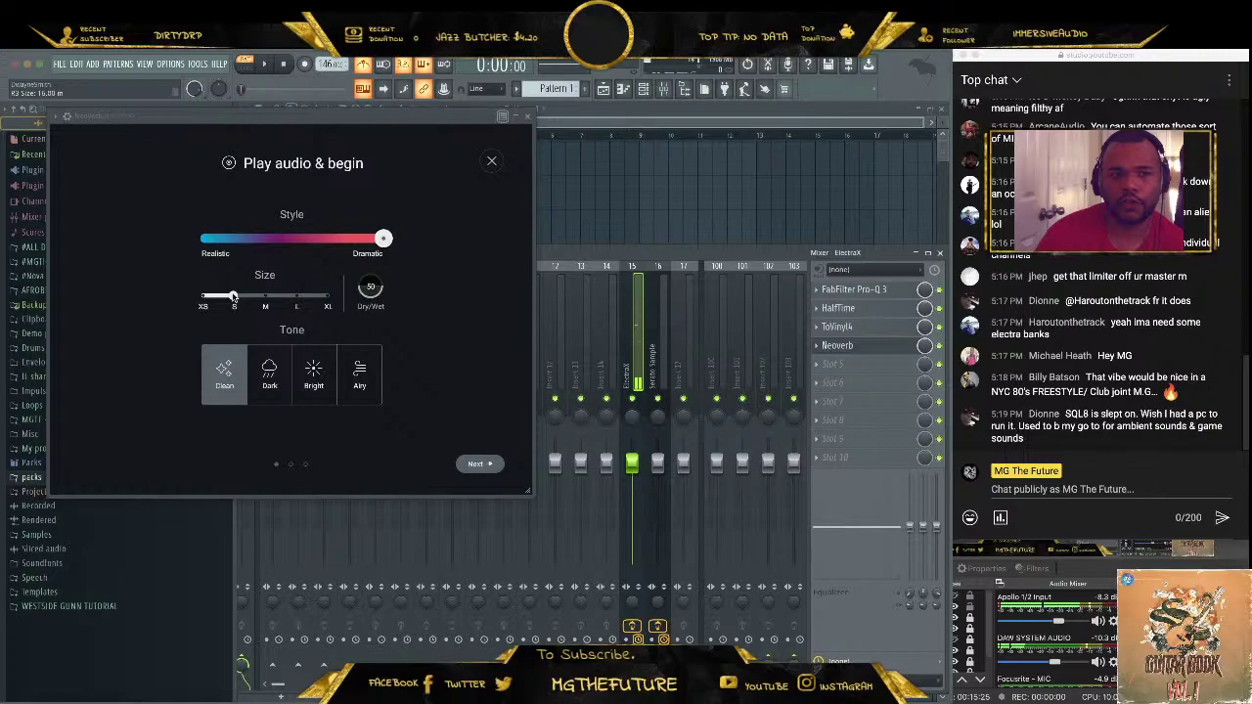
left_click_drag(382, 239, 365, 243)
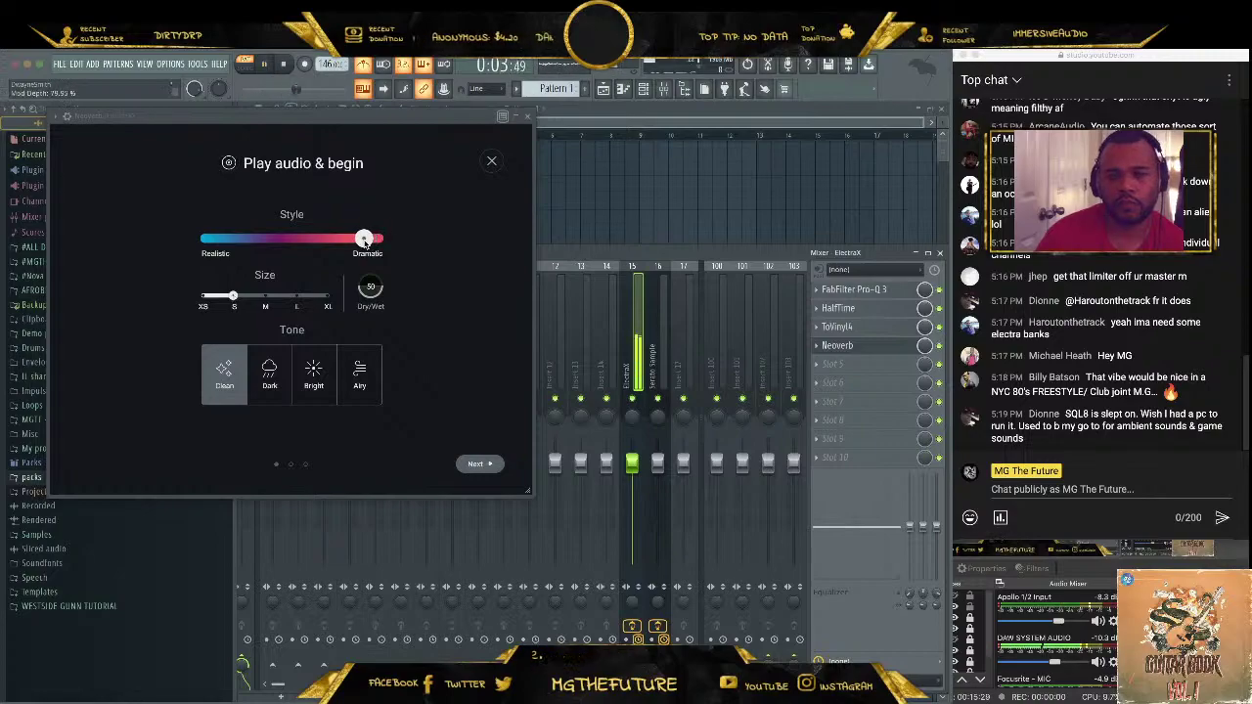
left_click(269, 372)
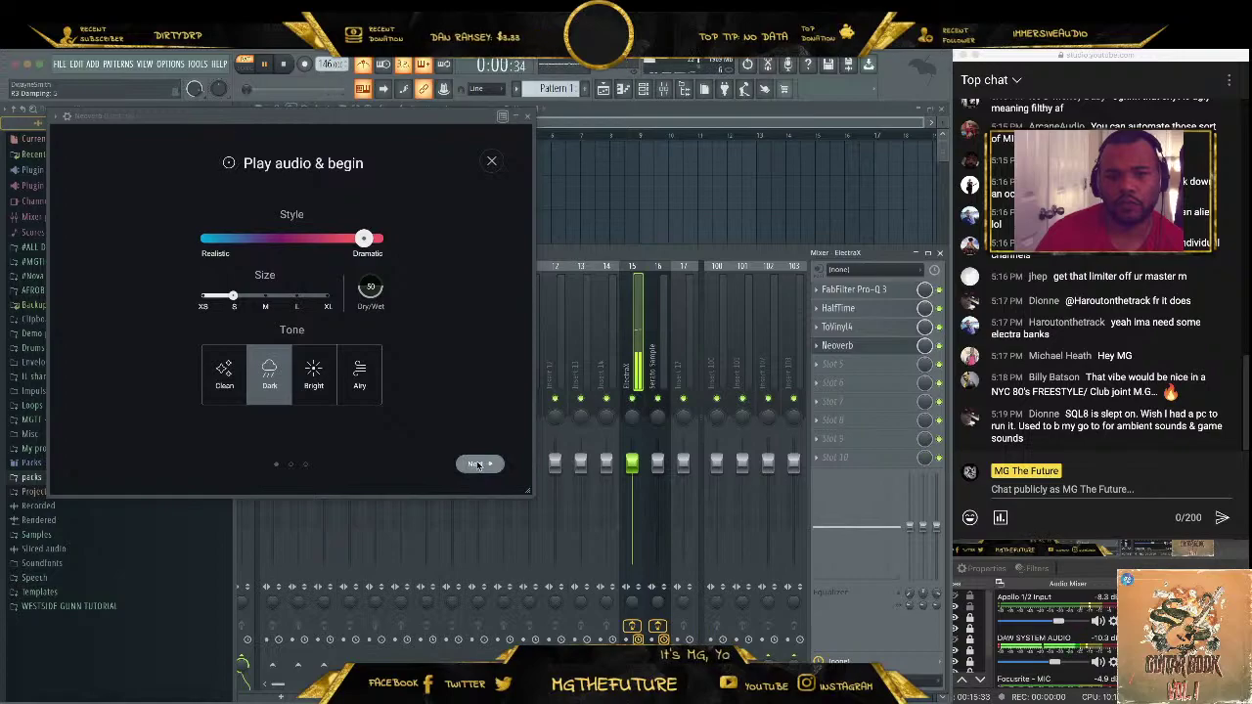
left_click(477, 464)
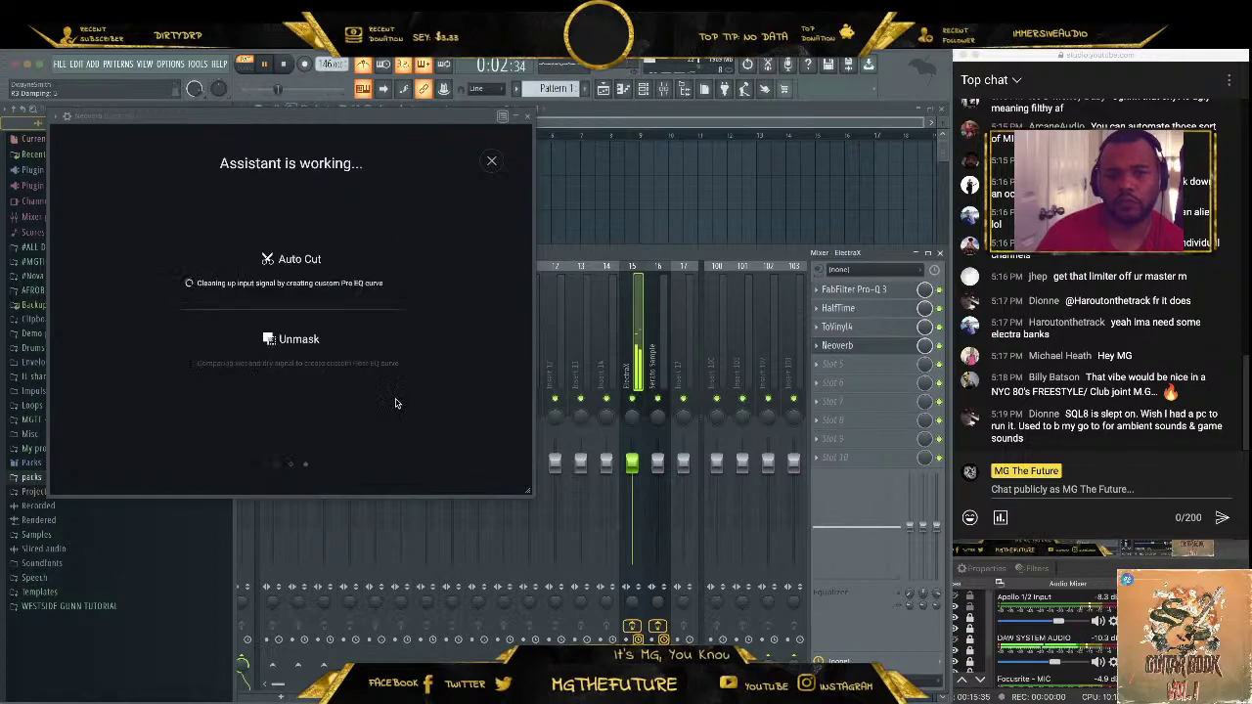
Look back through the earlier live chat messages and return to the newest ones
left_click(1130, 306)
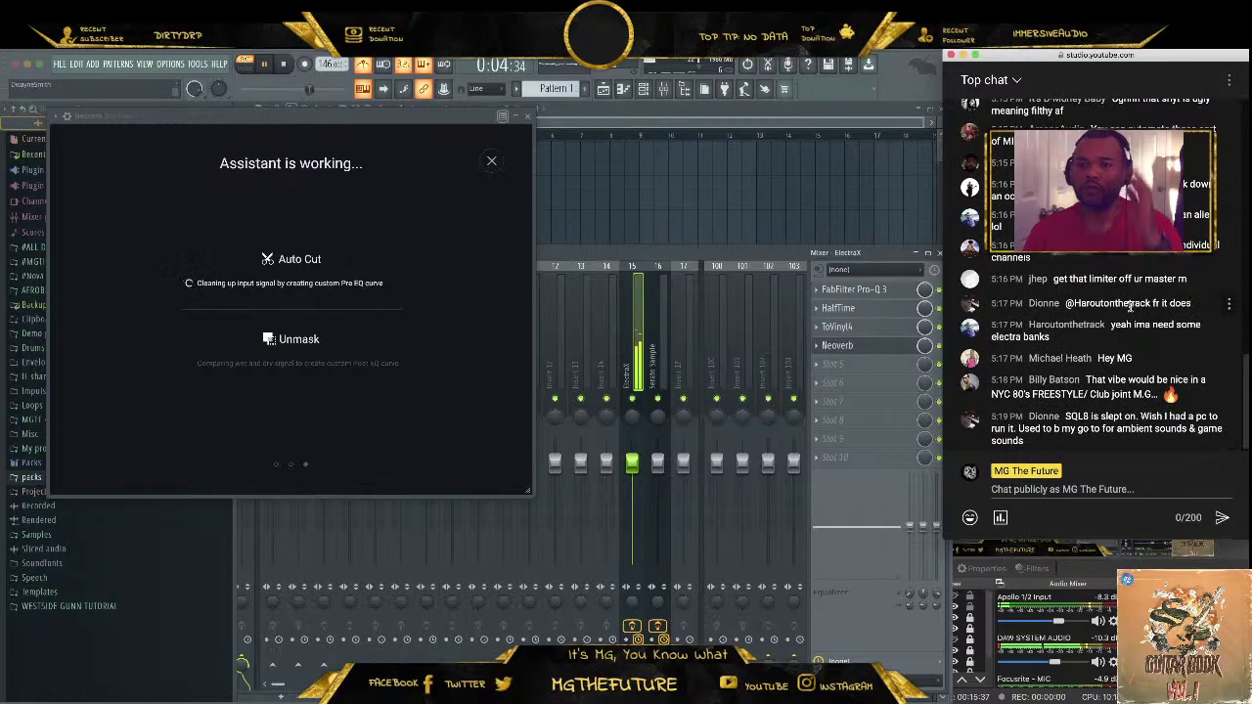
scroll(1129, 306, "up", 1)
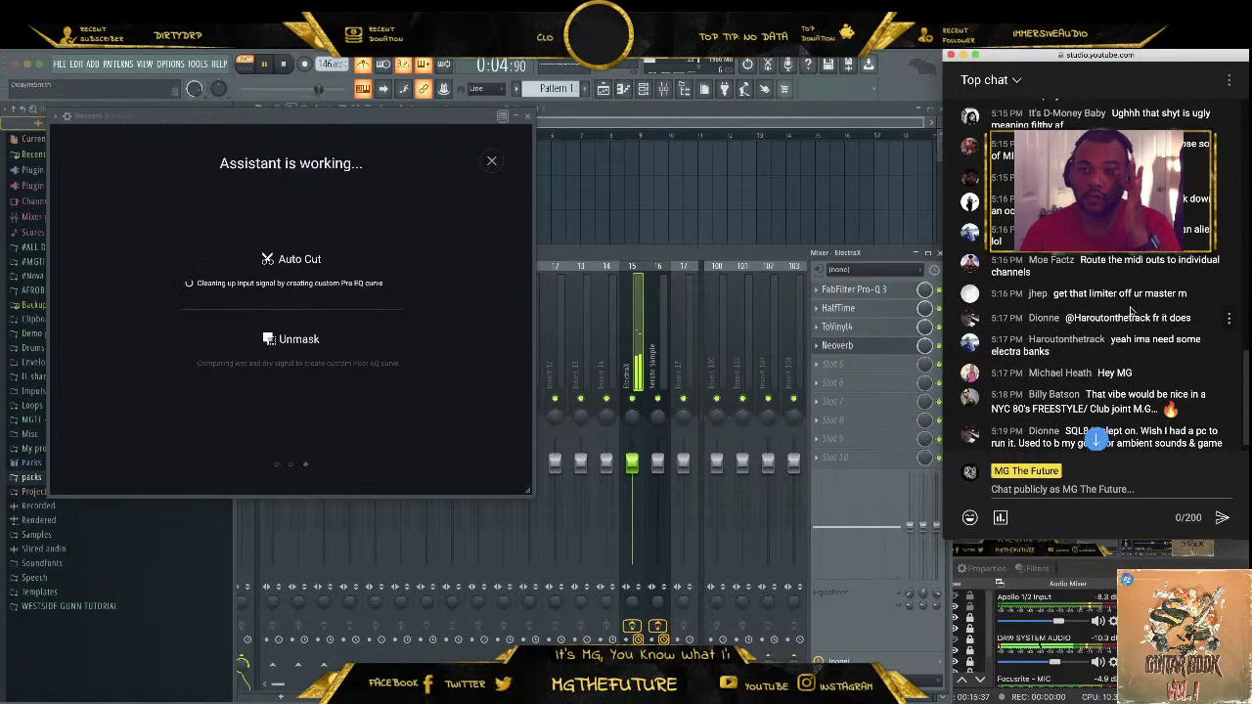
scroll(1131, 311, "up", 1)
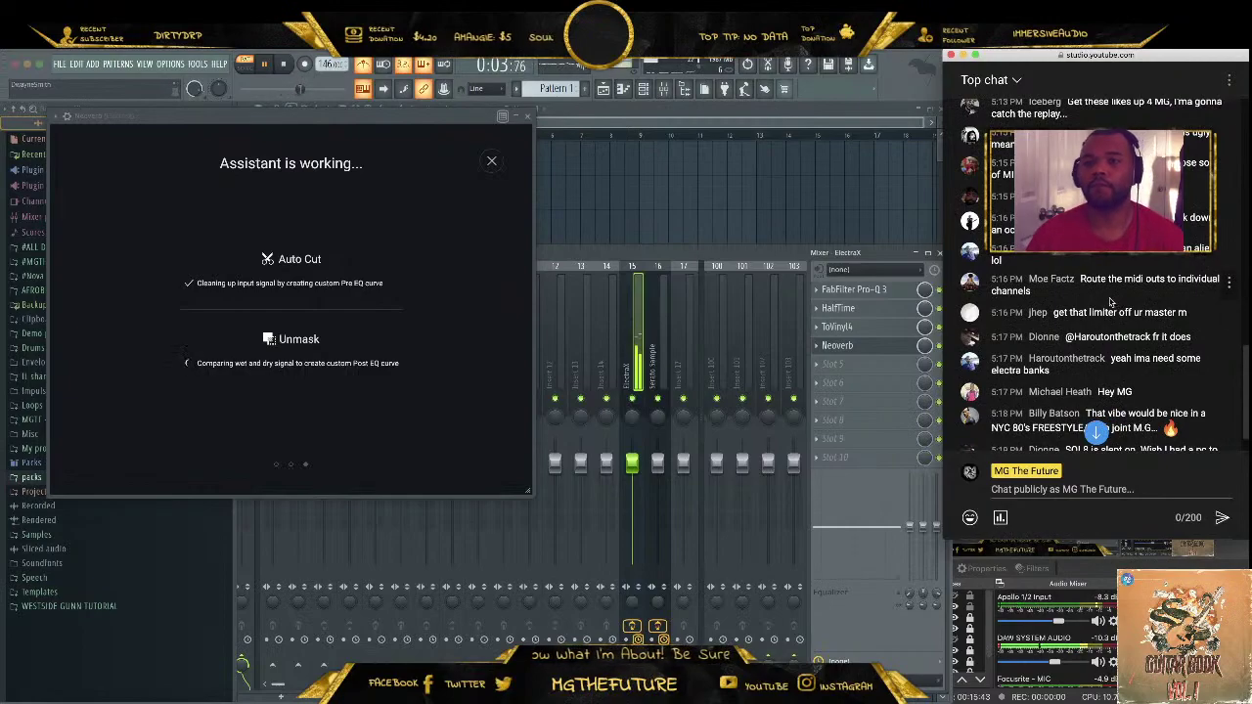
scroll(1105, 298, "up", 2)
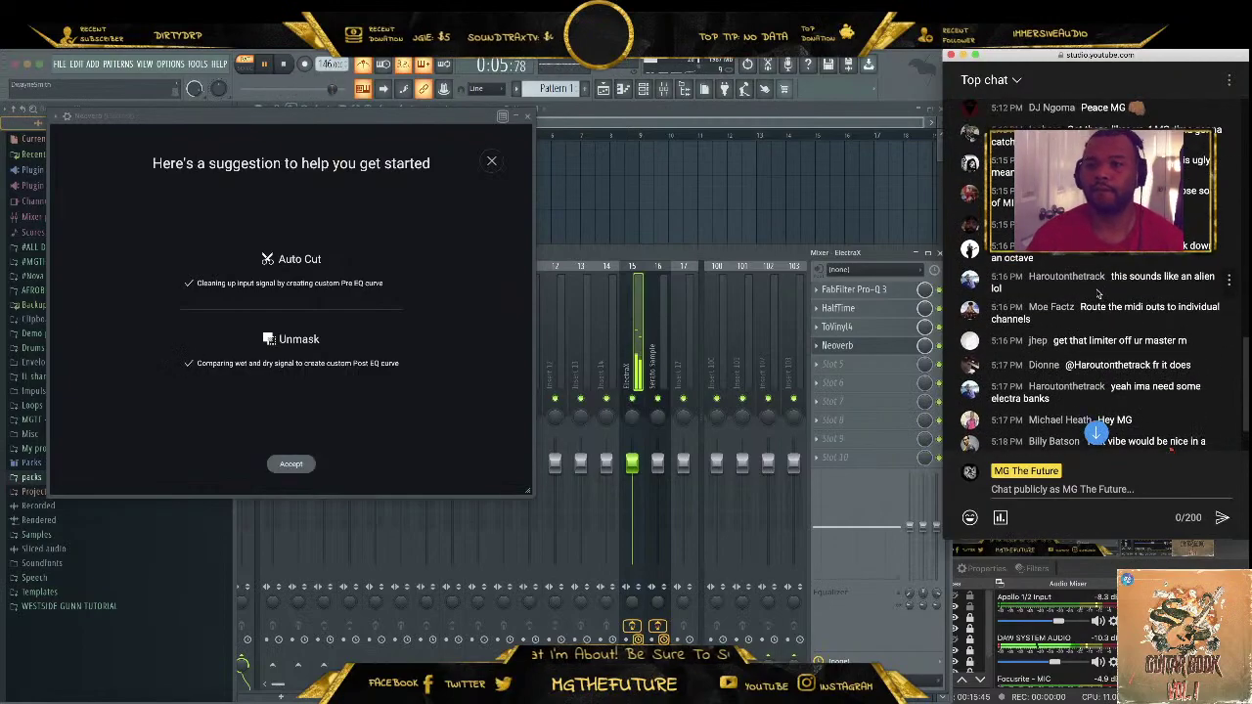
scroll(1098, 293, "up", 3)
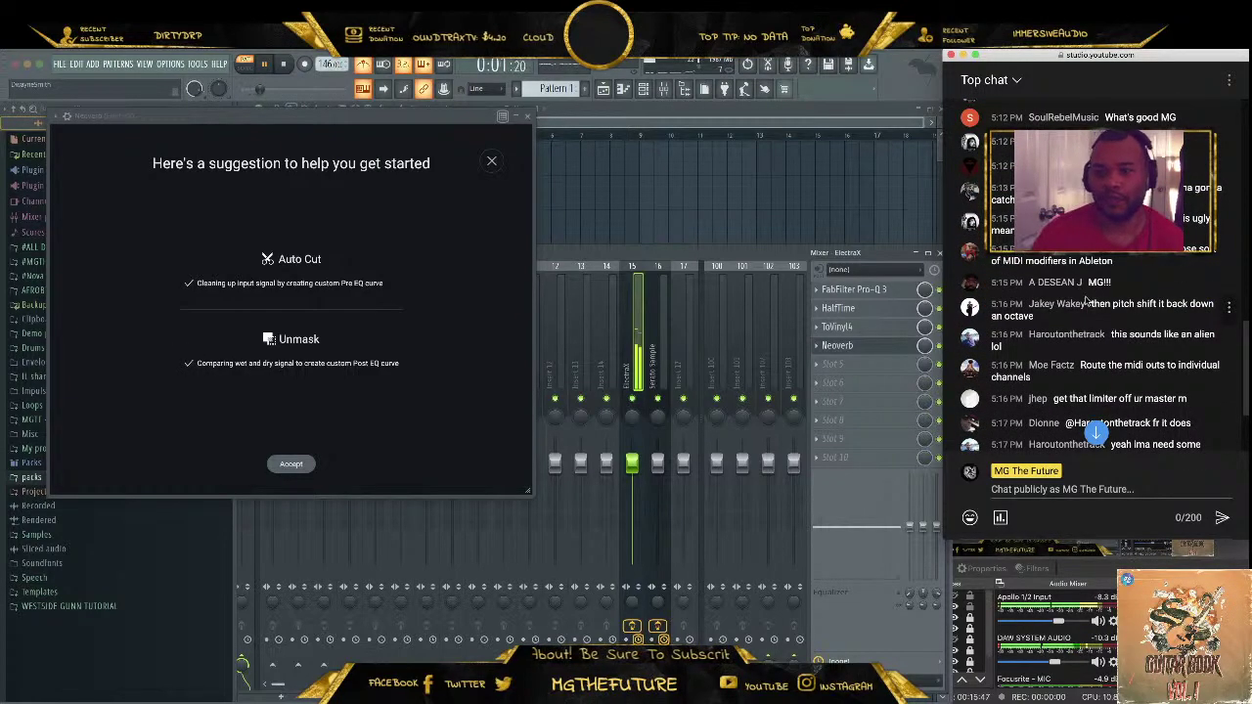
scroll(1087, 298, "up", 3)
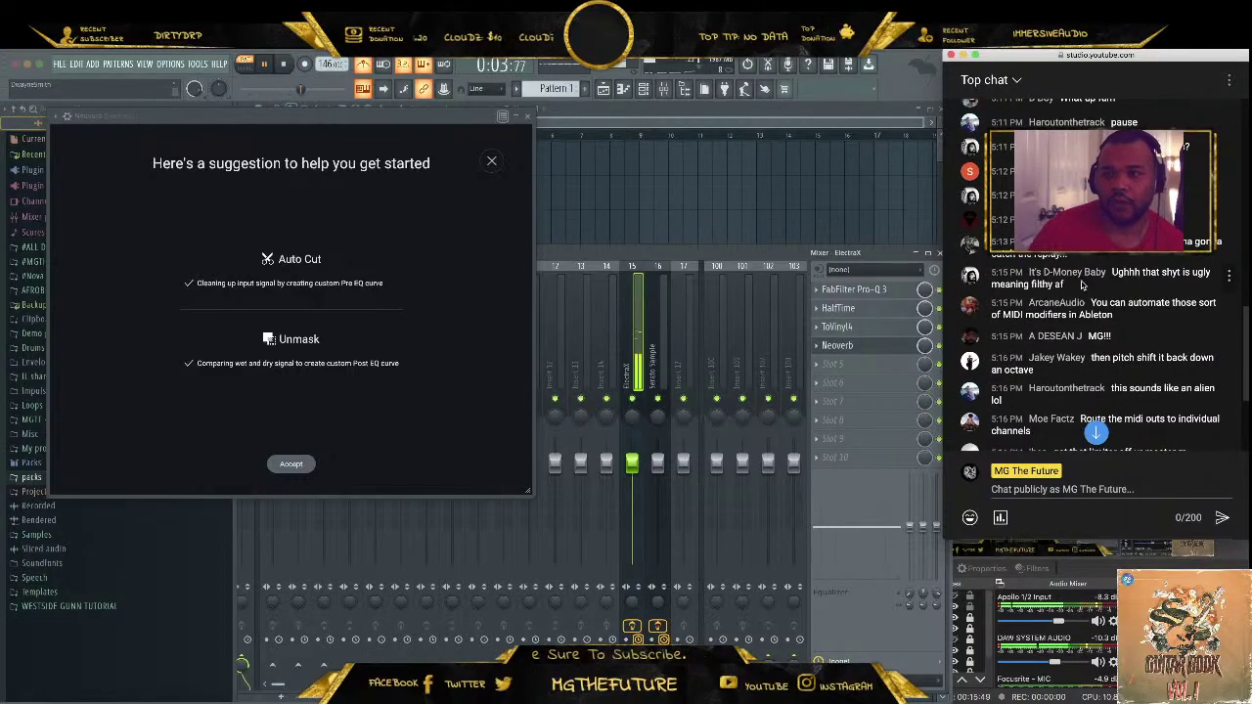
scroll(1081, 283, "up", 8)
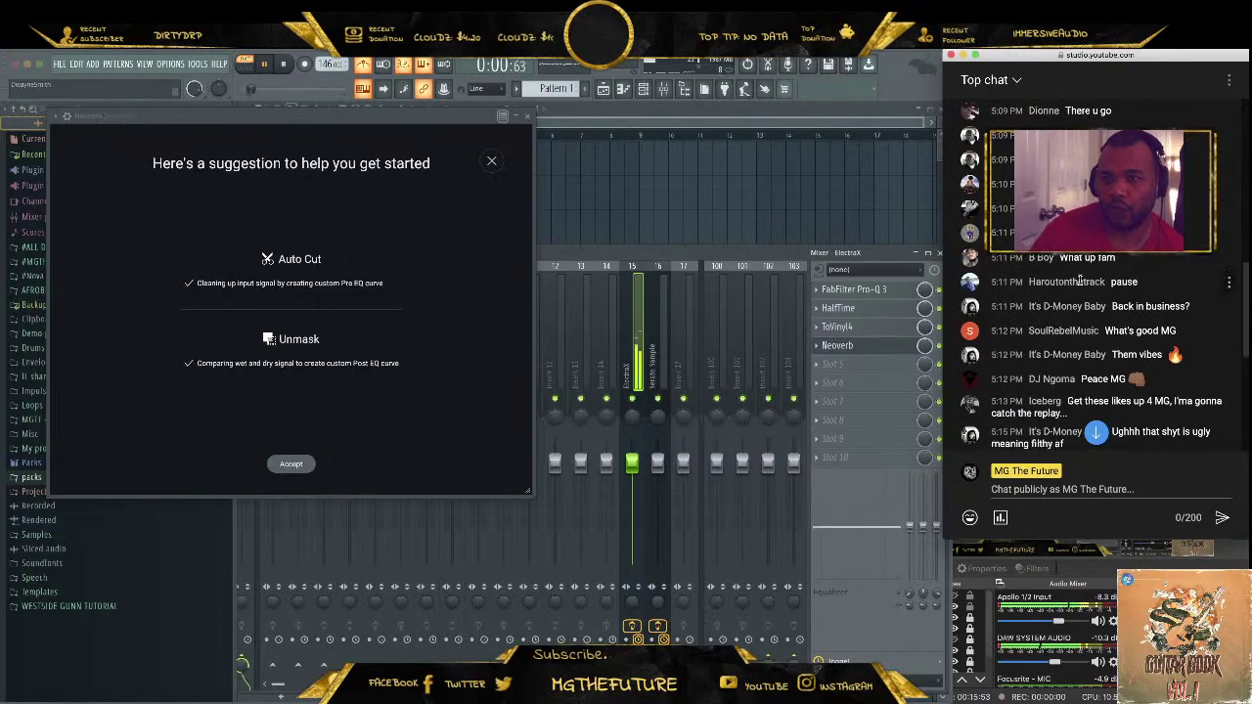
scroll(1113, 264, "down", 10)
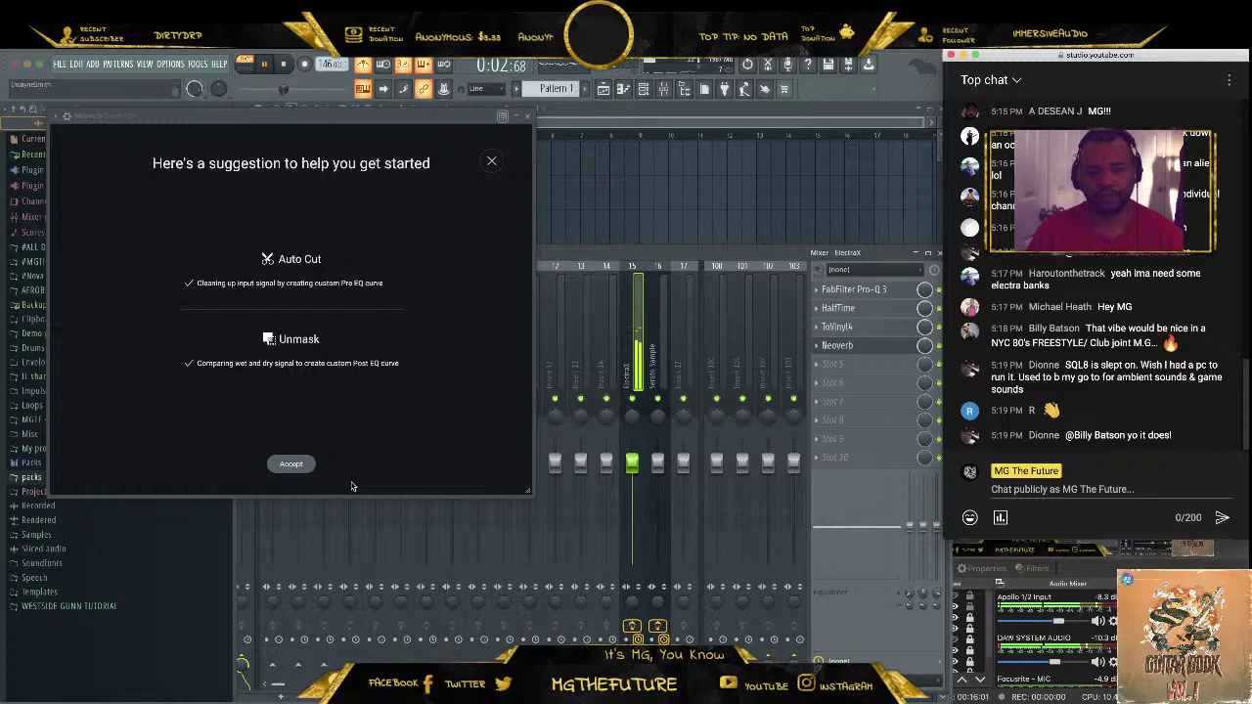
Accept the Reverb Assistant's suggestion and close Neoverb, keeping the mixer open
left_click(290, 463)
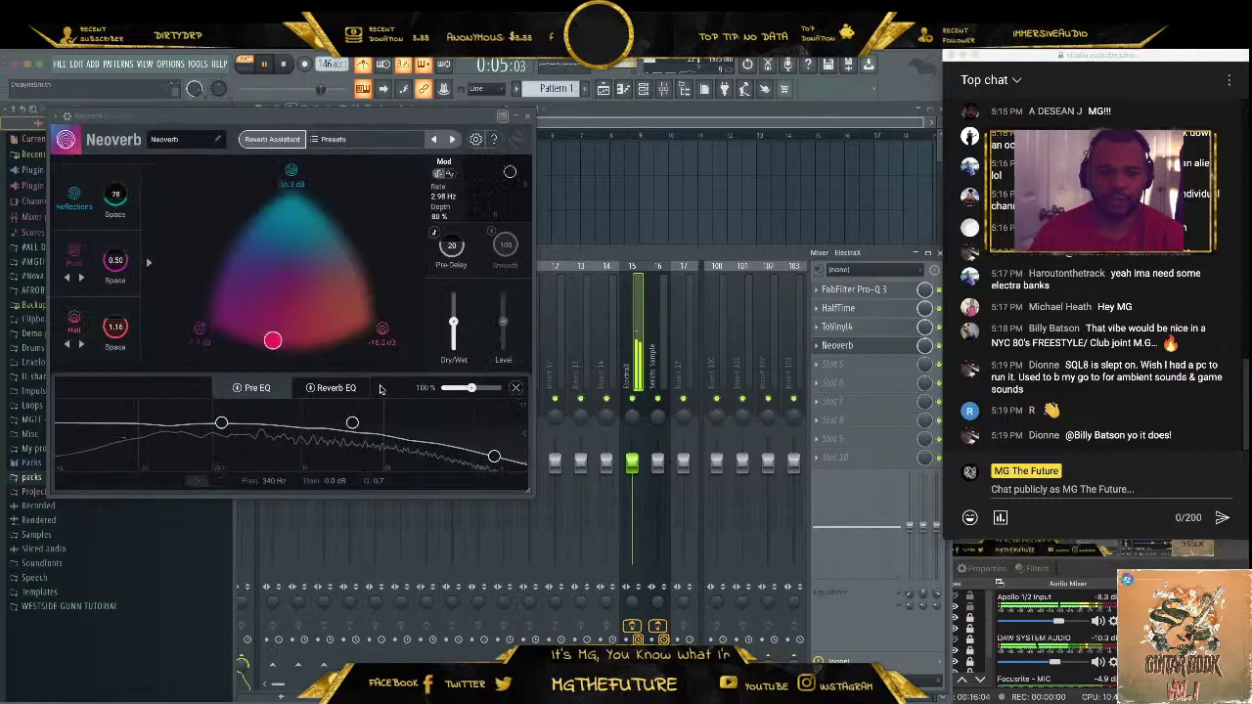
left_click(527, 116)
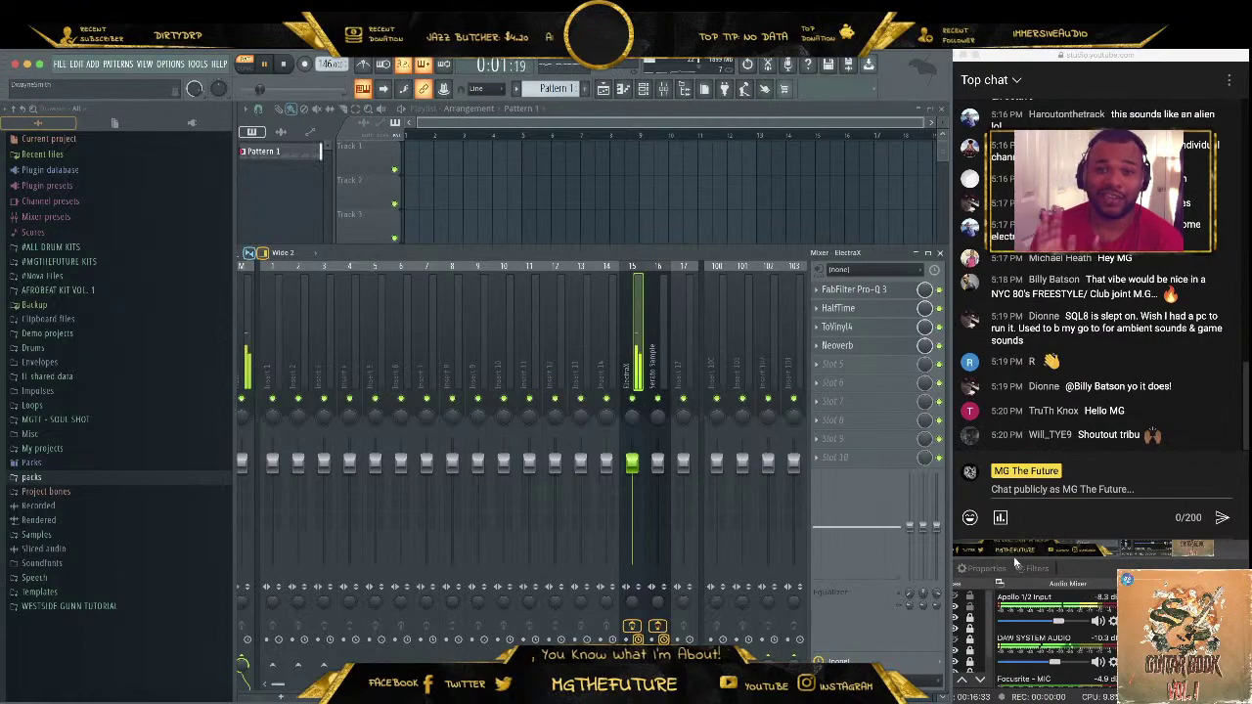
left_click(940, 253)
key("F9")
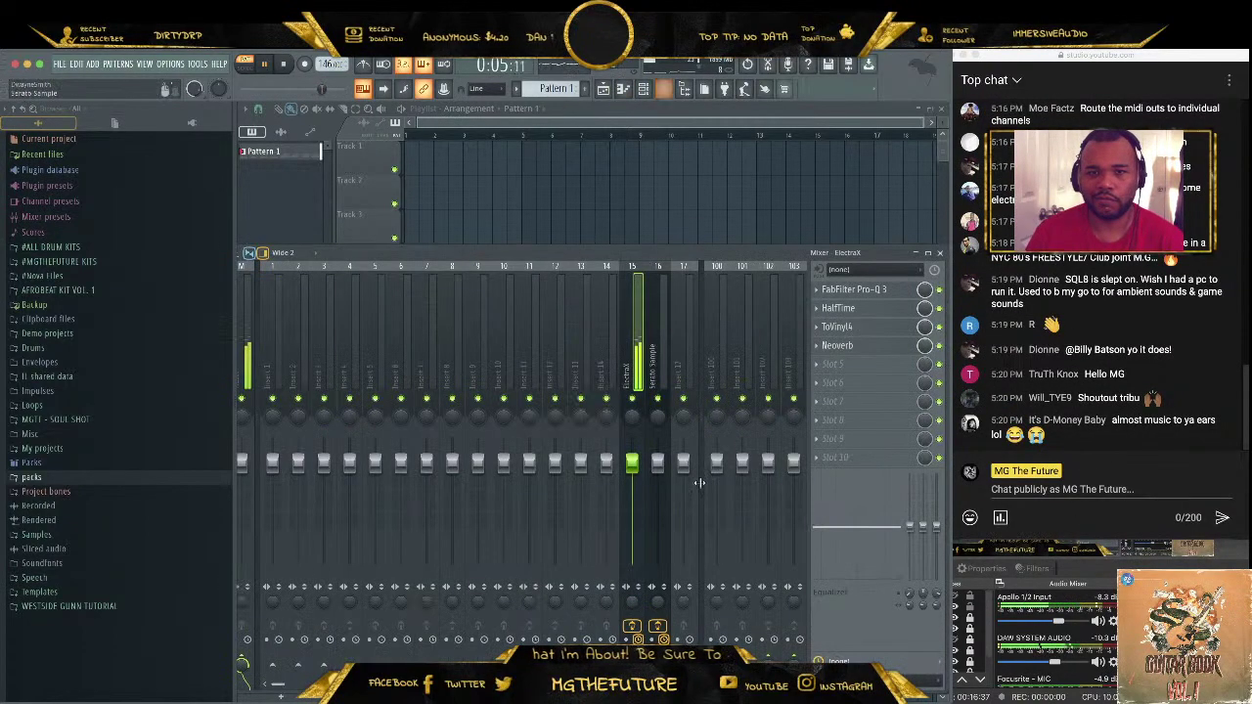
Load UAD Pultec-Pro Legacy in the fifth slot, lower its mid dip frequency and set Dip to about 4.15, closing it
left_click(832, 369)
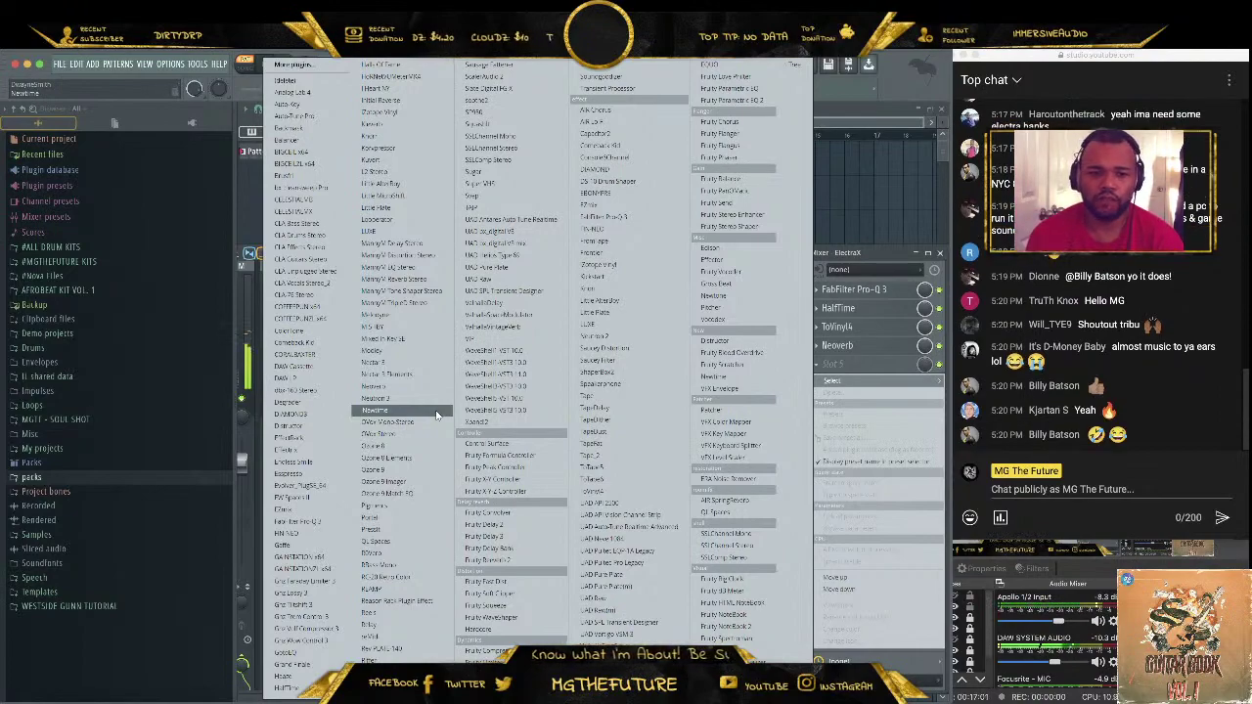
left_click(635, 562)
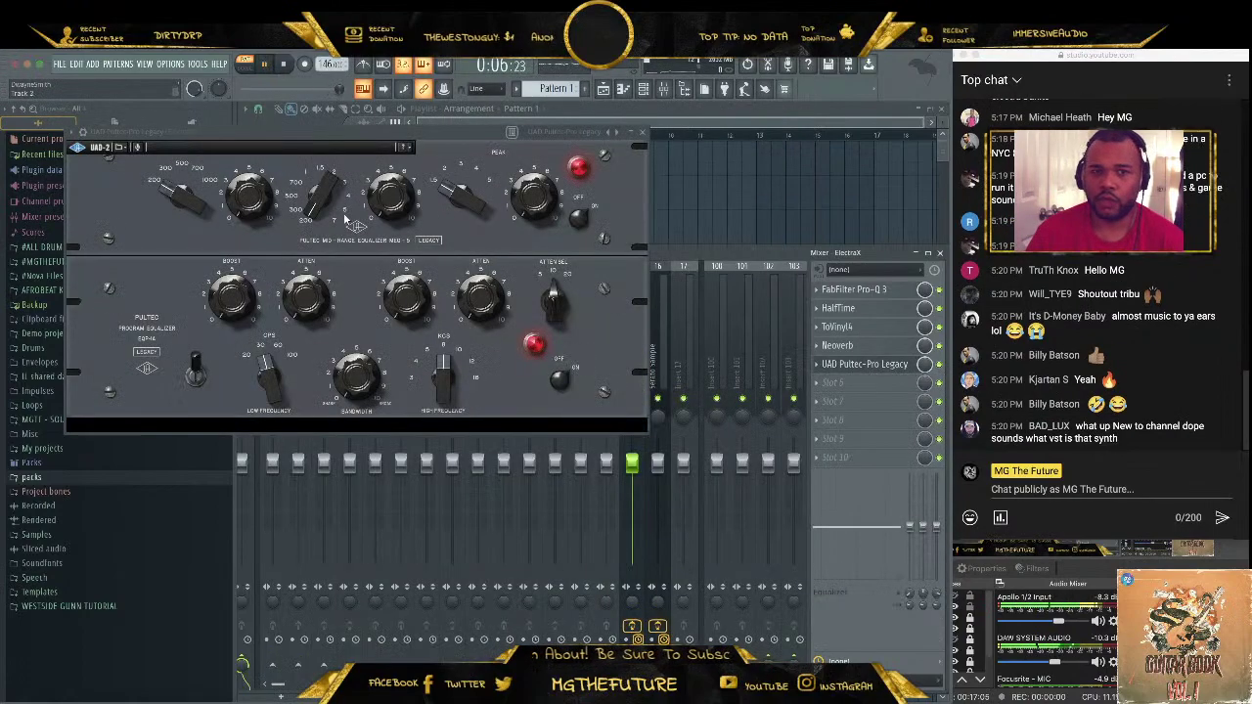
left_click_drag(343, 208, 323, 201)
left_click_drag(396, 218, 387, 210)
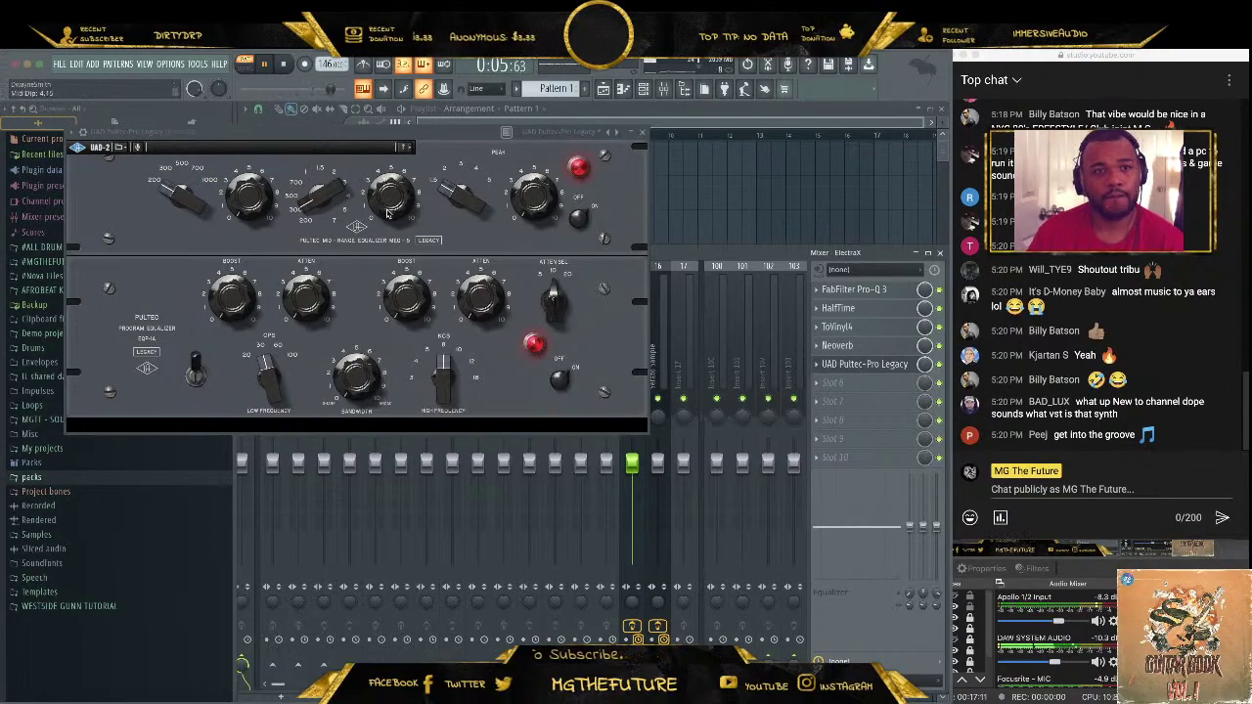
left_click(641, 131)
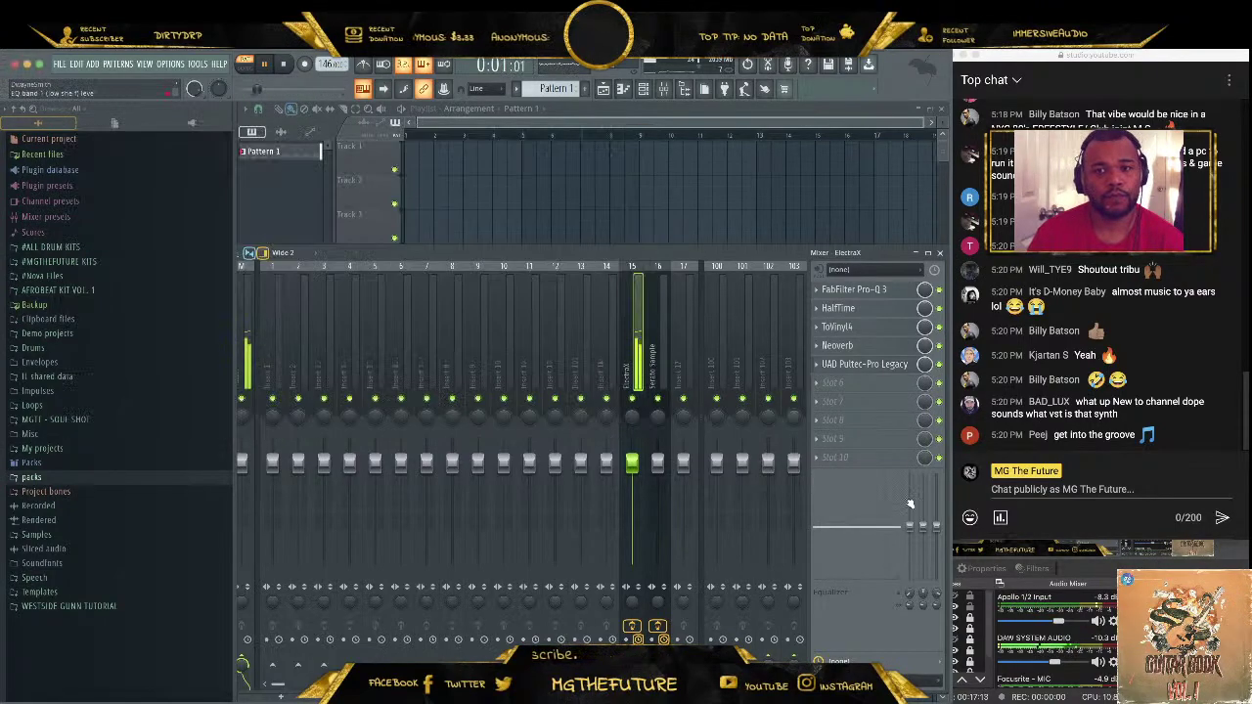
Reopen the Pultec-Pro equalizer, set its high-frequency Boost to about 5.90 and close it
left_click(826, 384)
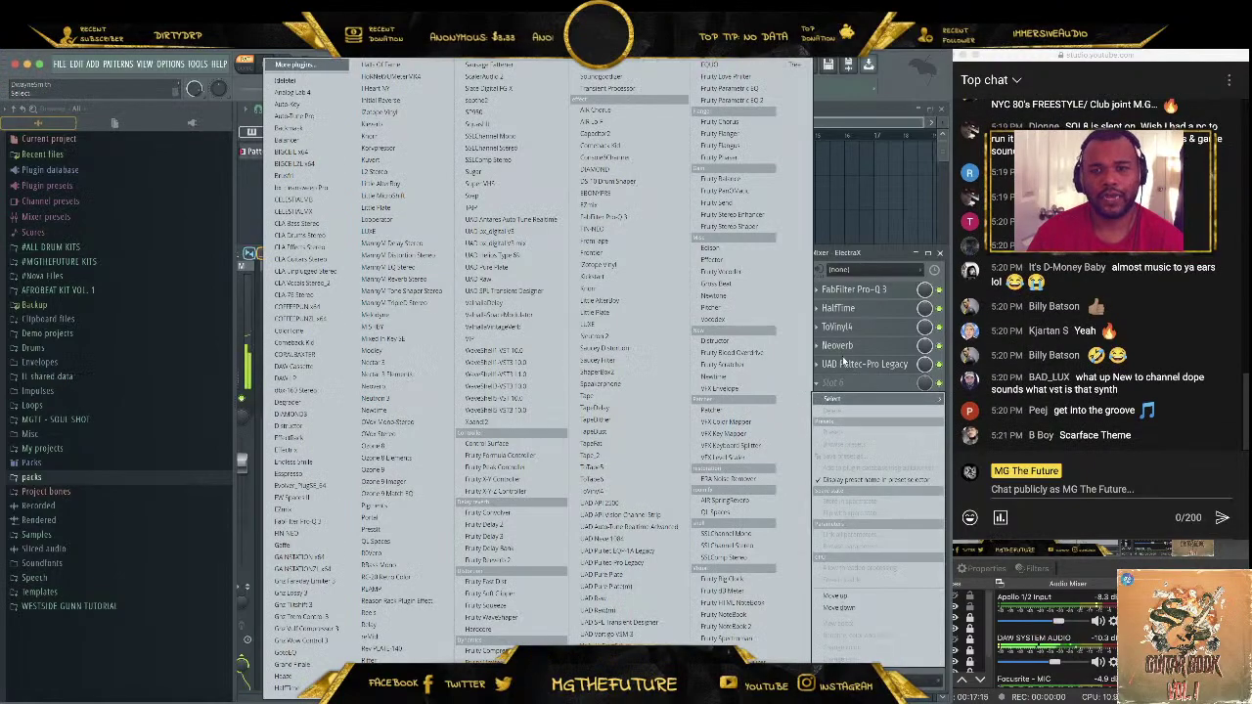
left_click(843, 363)
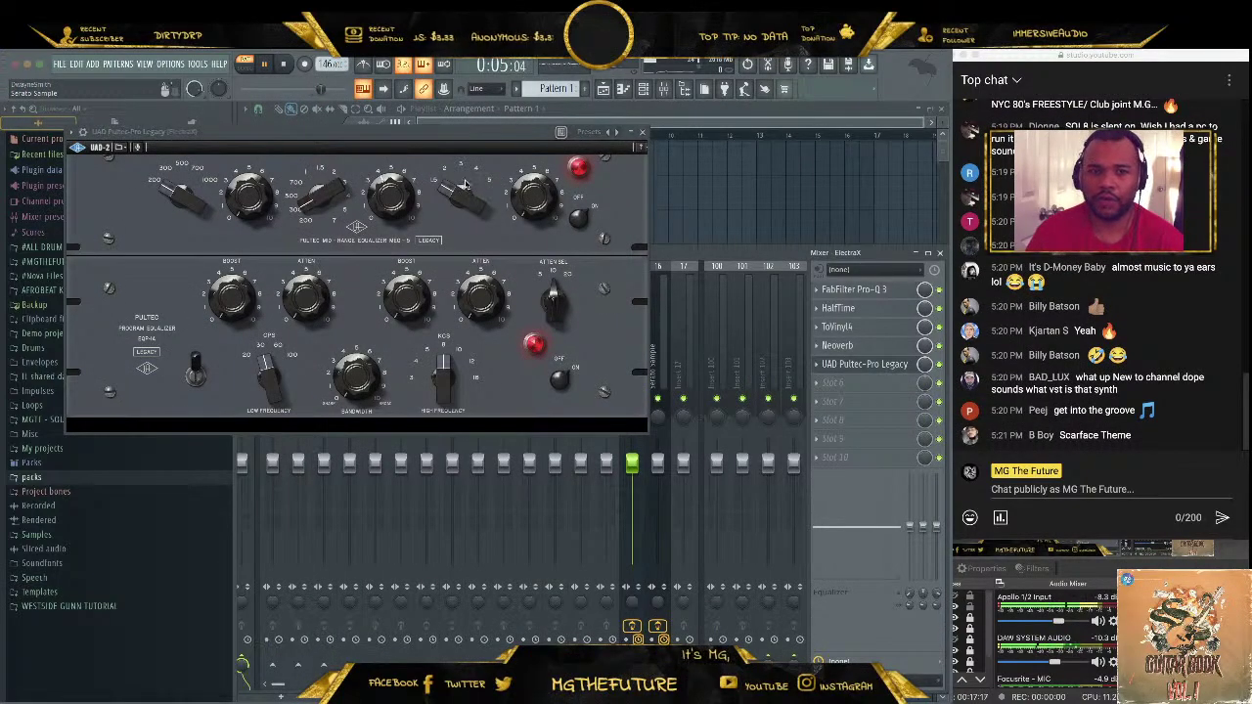
mouse_move(440, 391)
left_mouse_down()
mouse_move(443, 365)
mouse_move(448, 384)
left_mouse_up()
left_click_drag(408, 335, 407, 326)
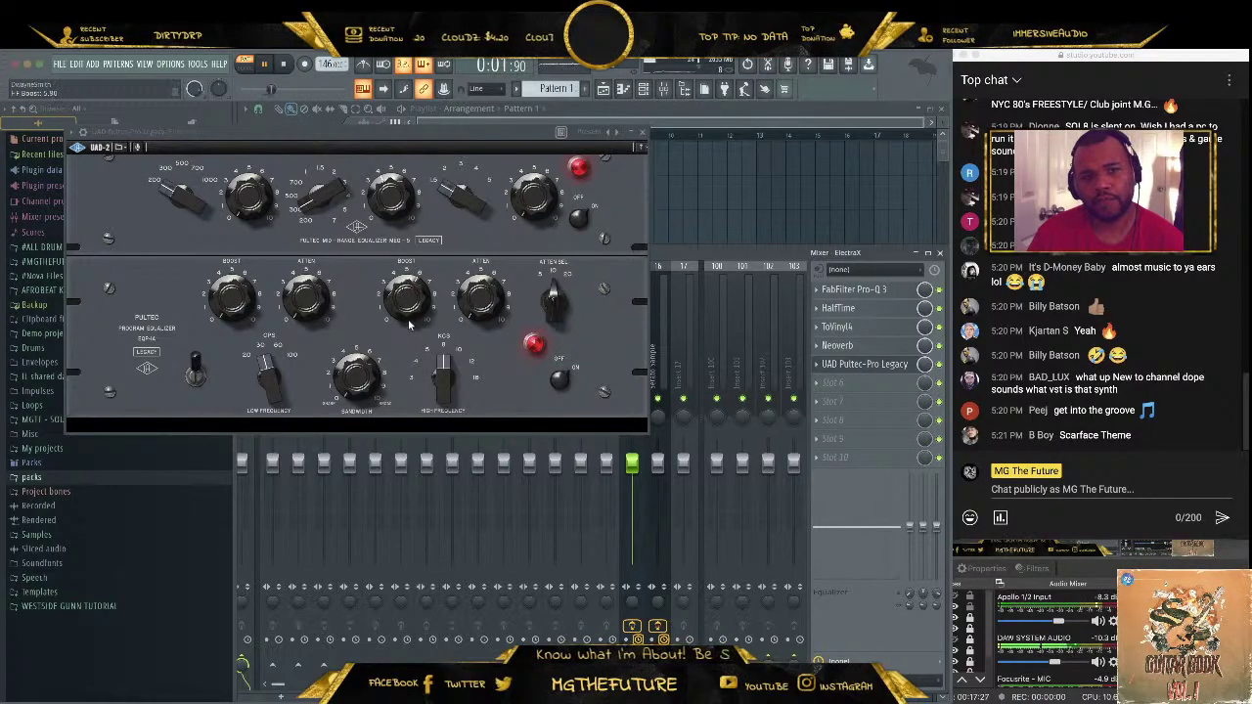
left_click(641, 147)
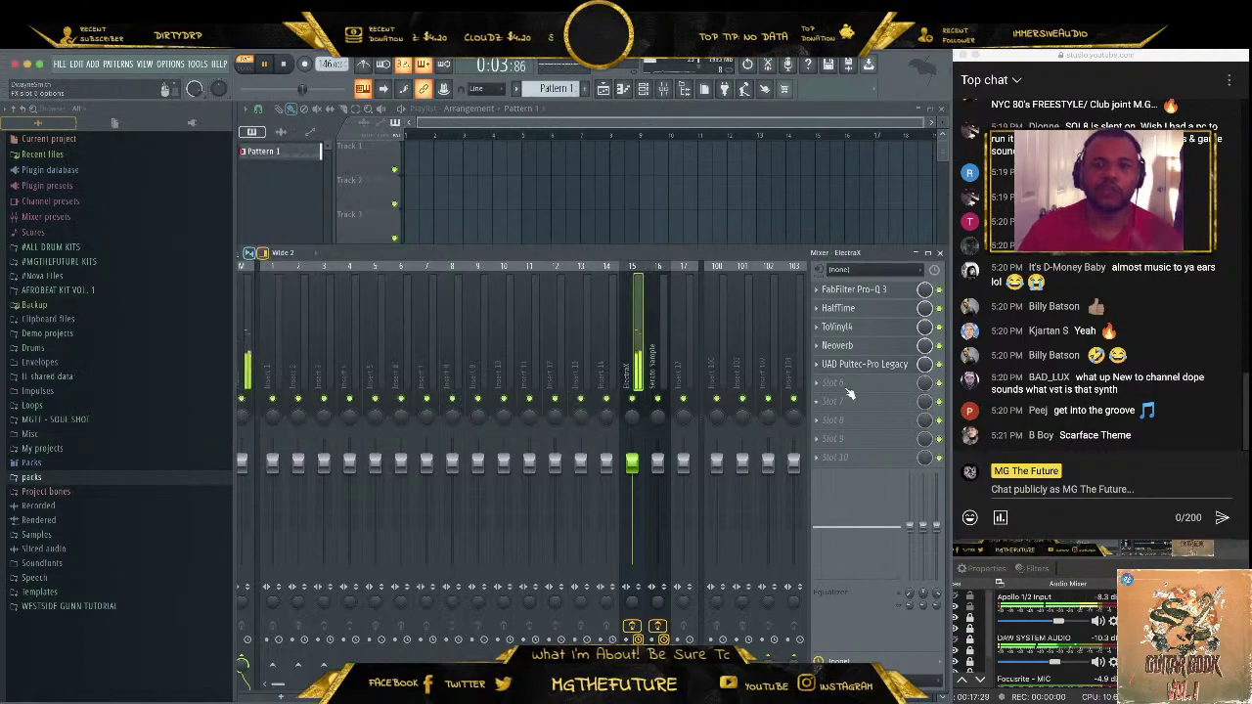
Load L2 Stereo in the sixth slot and lower its threshold and out ceiling together to about -16.2 dB, closing it
left_click(847, 385)
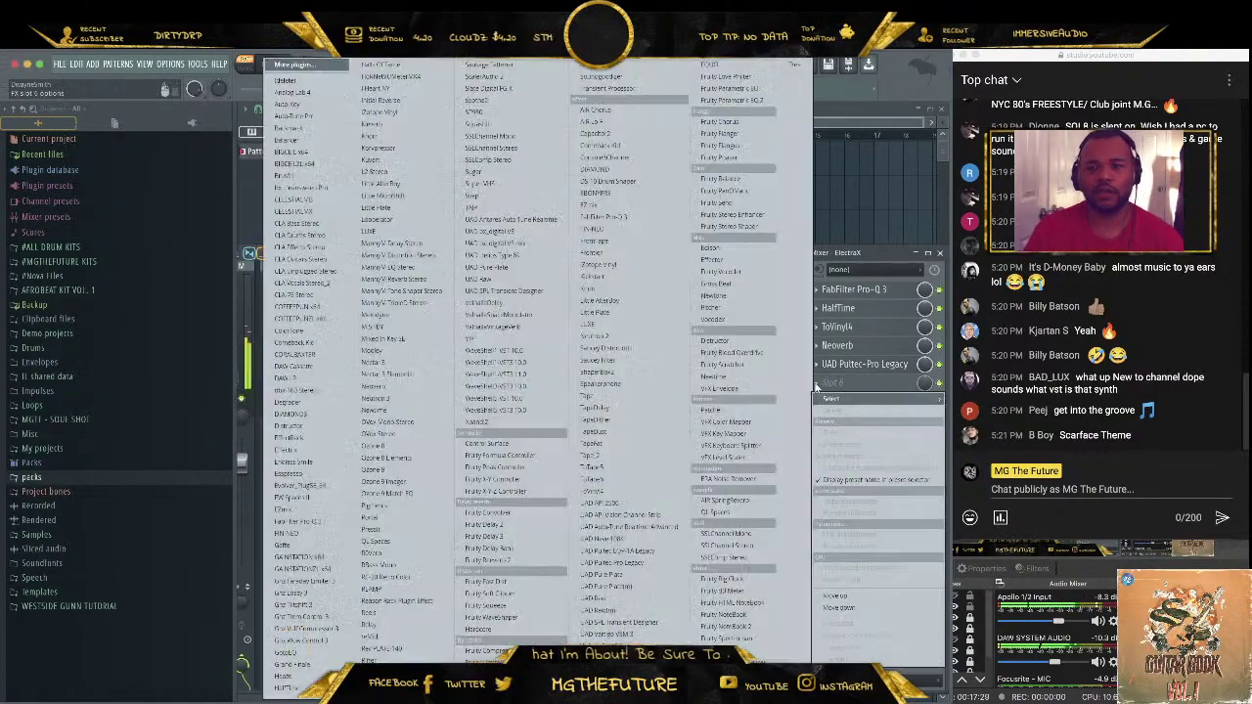
left_click(431, 172)
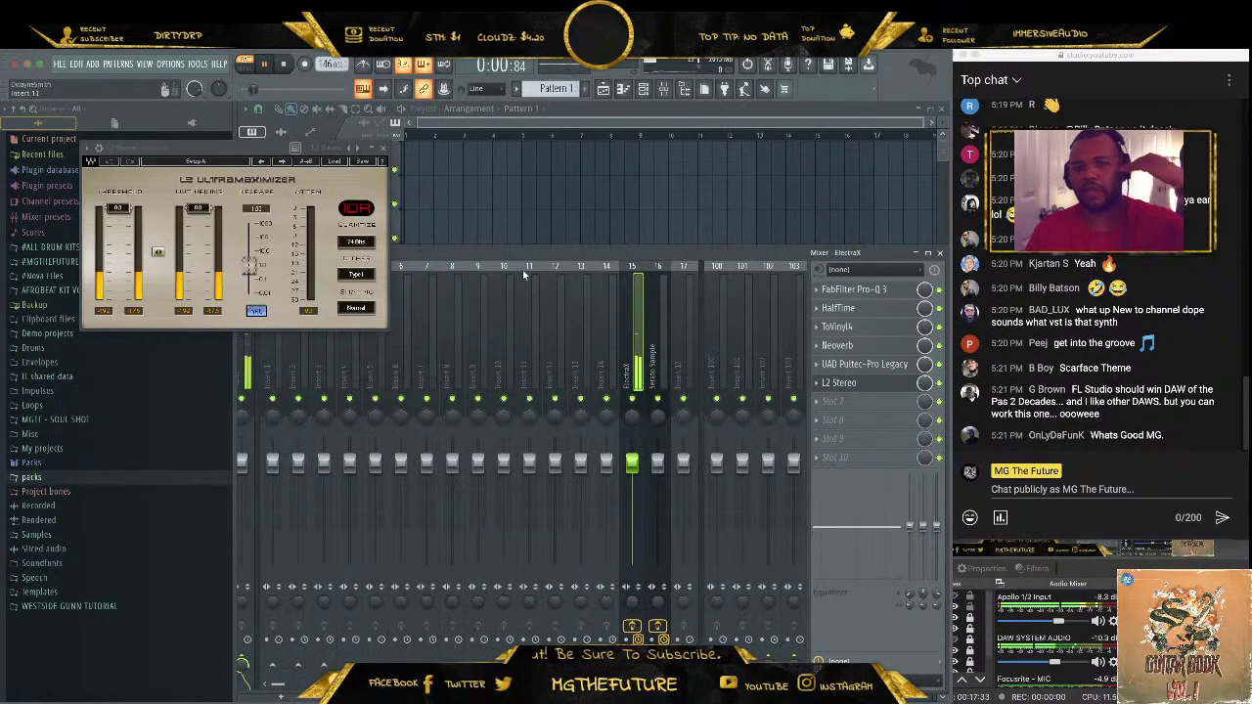
left_click_drag(198, 208, 157, 253)
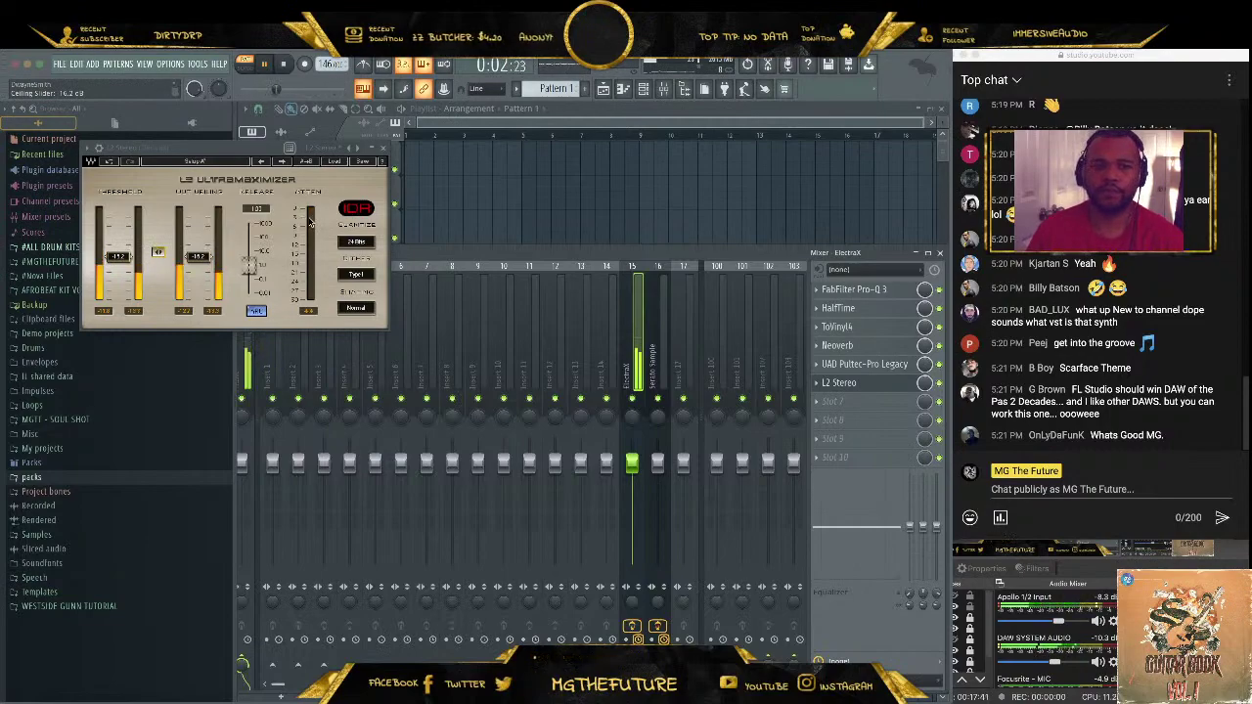
left_click(383, 149)
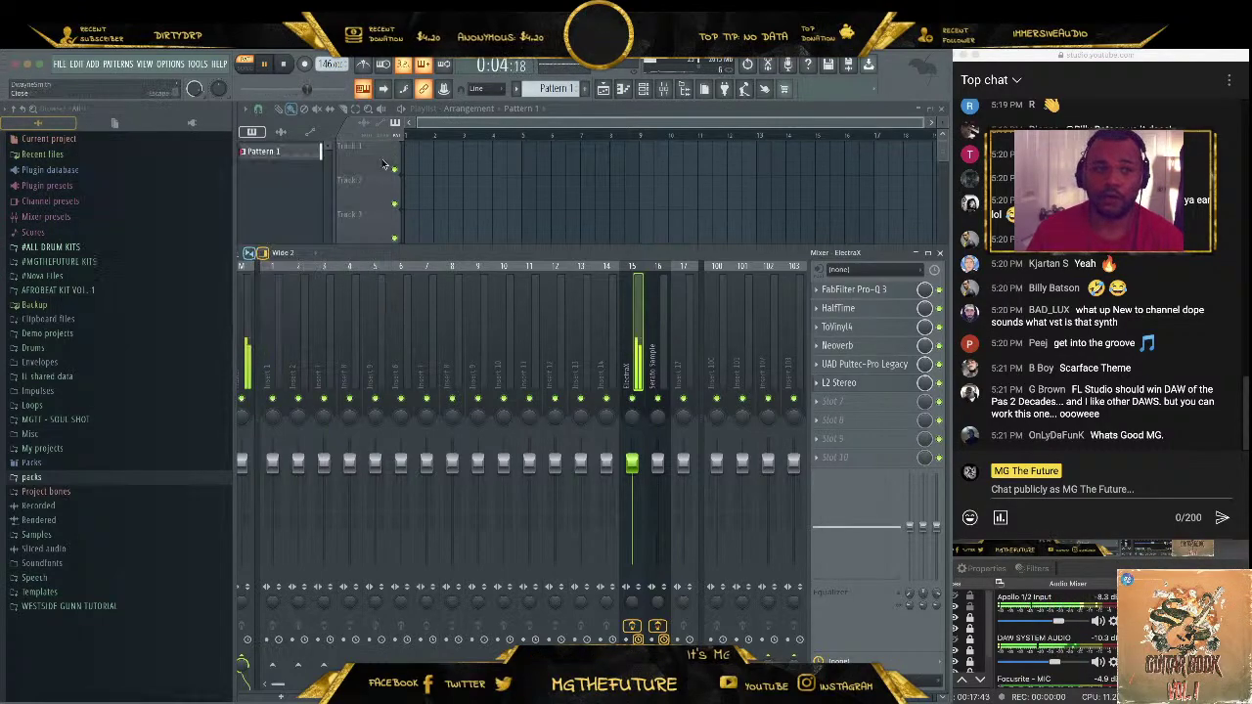
Reopen L2 Stereo, raise its out ceiling slightly to about -15 dB, and close both the limiter and the mixer
left_click(860, 383)
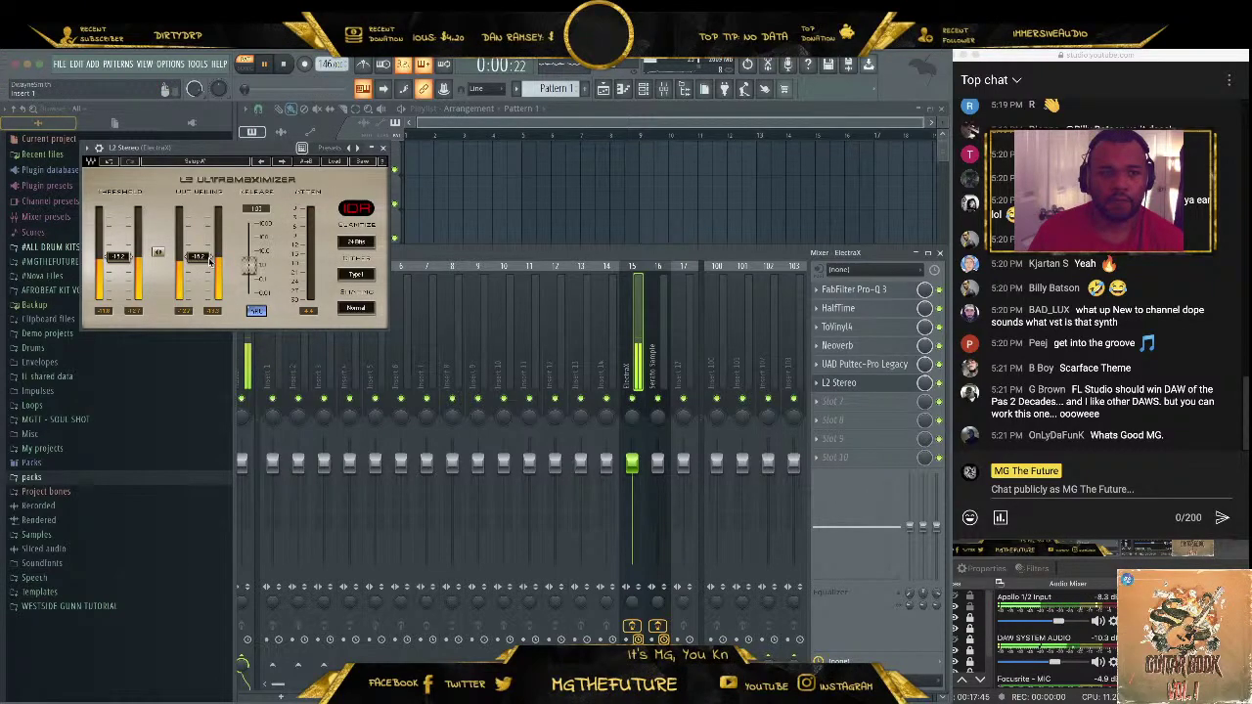
left_click_drag(199, 256, 199, 253)
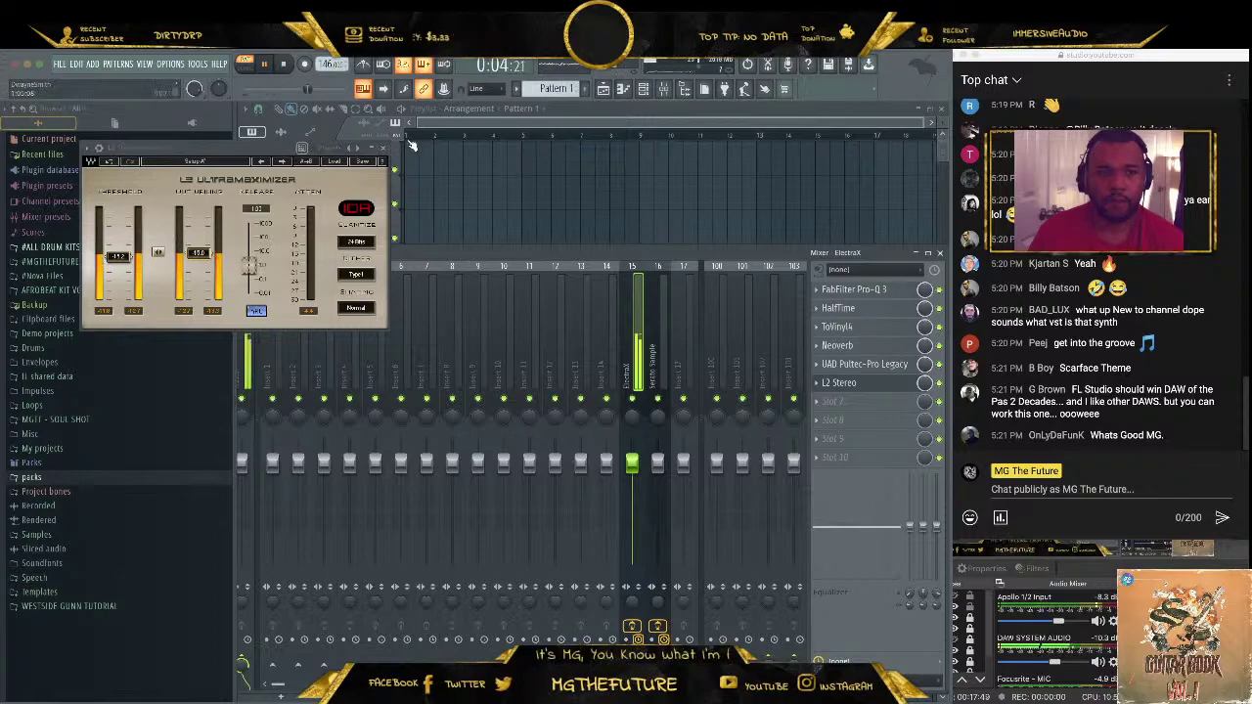
left_click(382, 148)
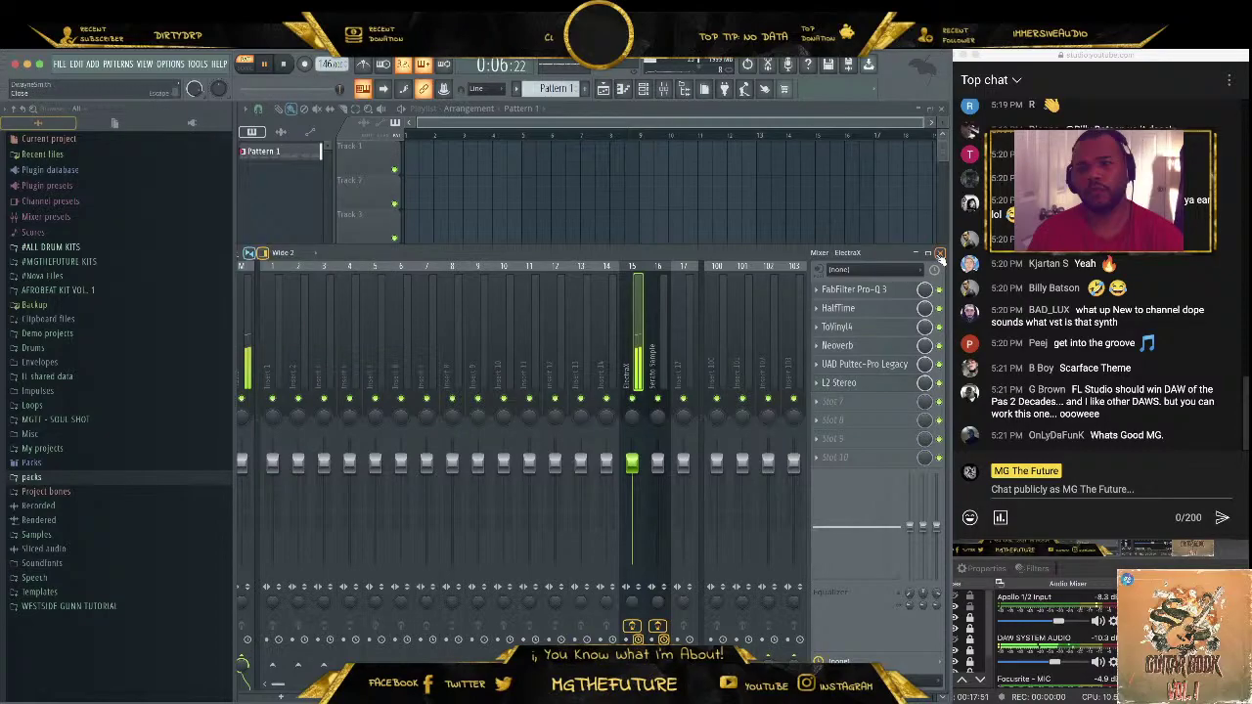
left_click(939, 253)
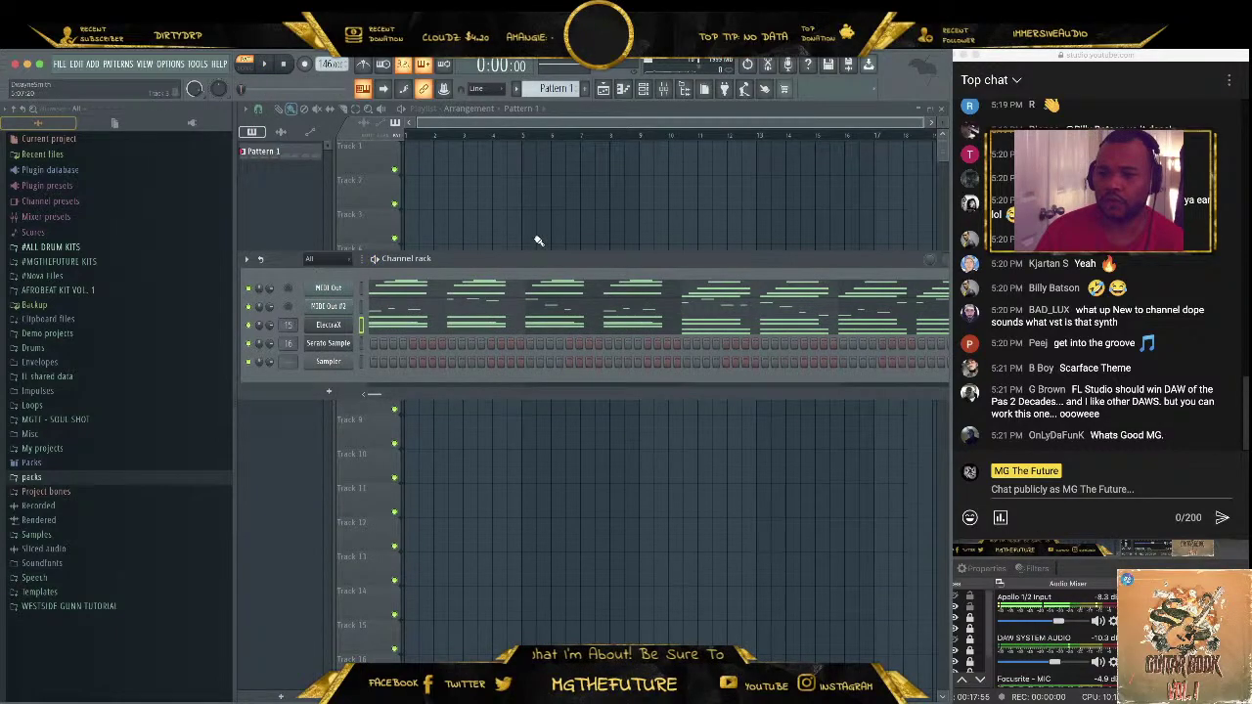
Create a new pattern named RHYTHM and reposition the channel rack
left_click_drag(596, 258, 556, 231)
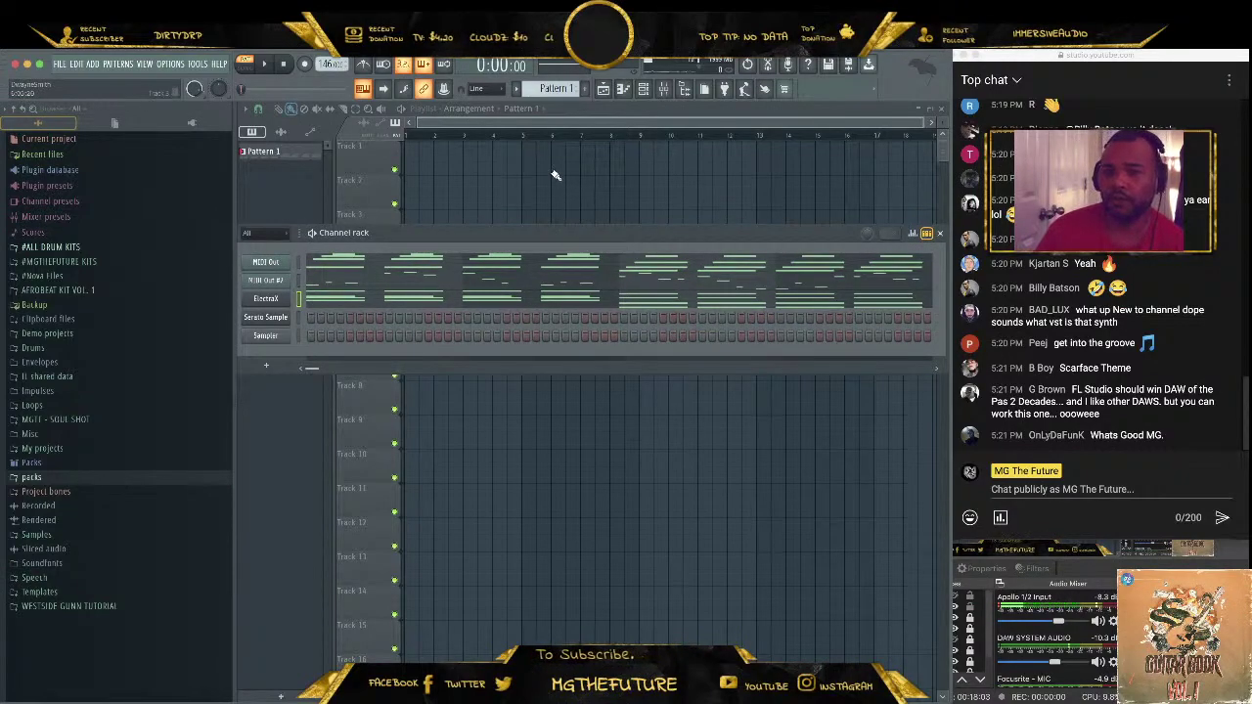
left_click(584, 90)
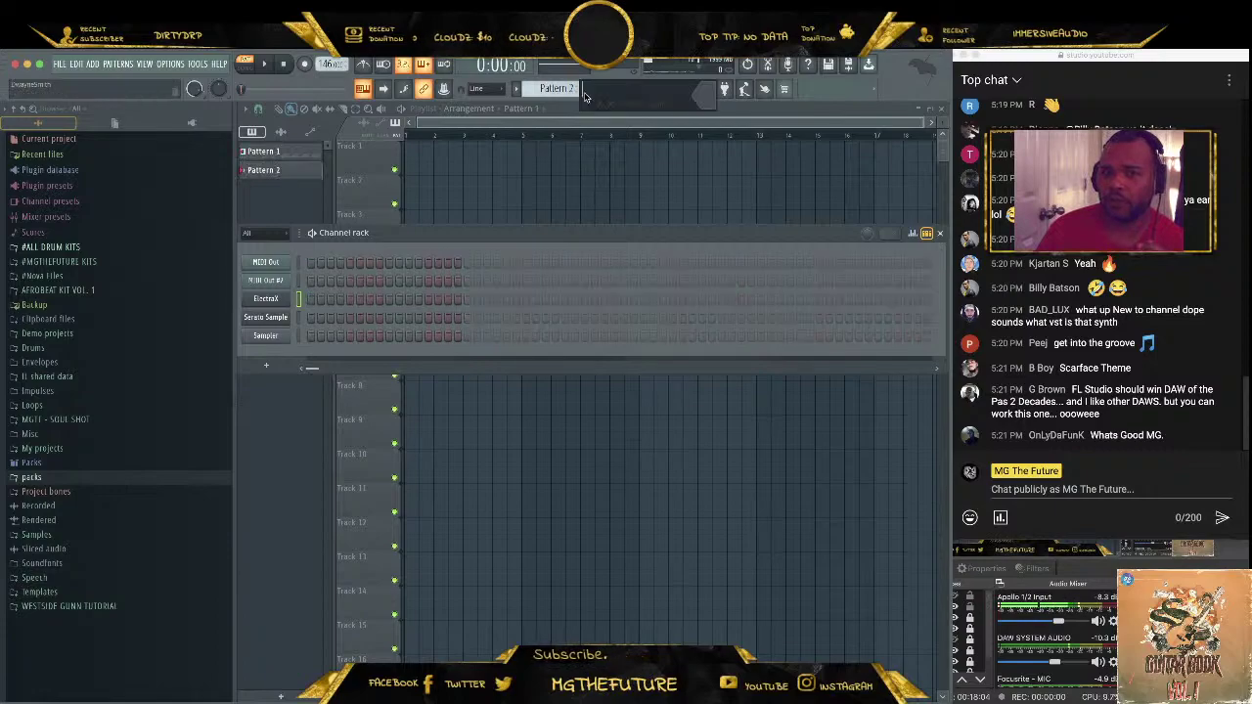
type("PH")
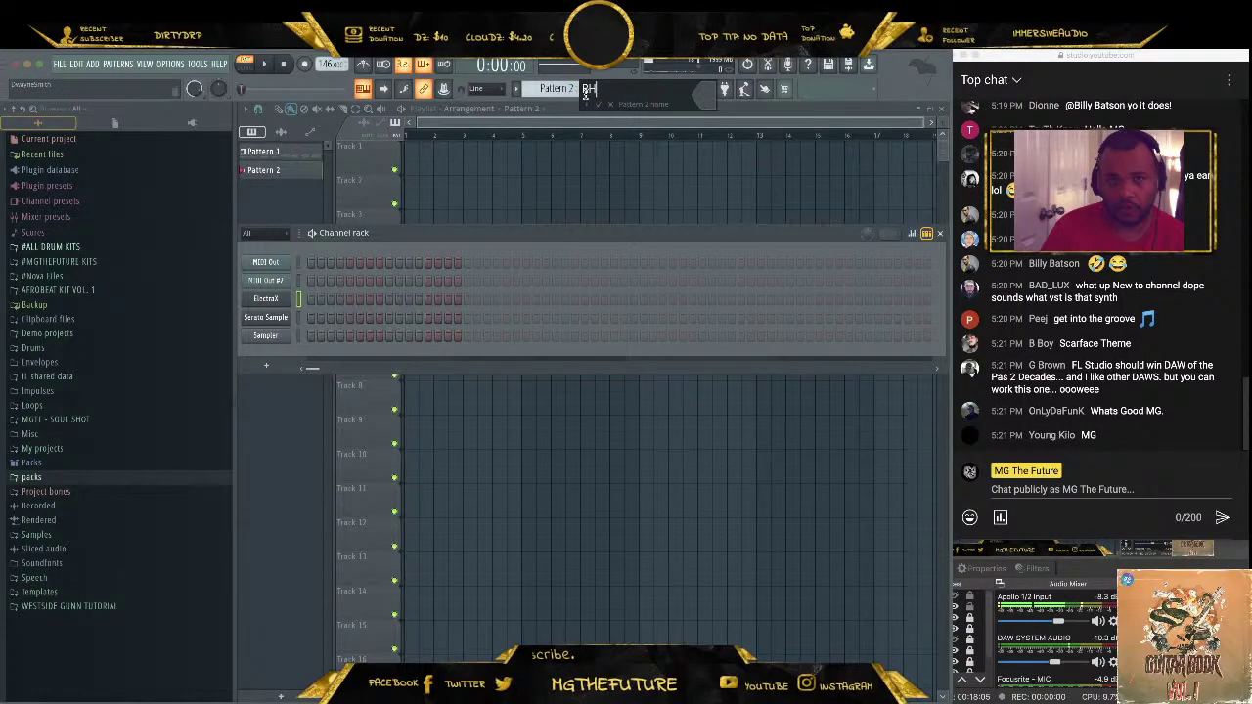
type("YTHM")
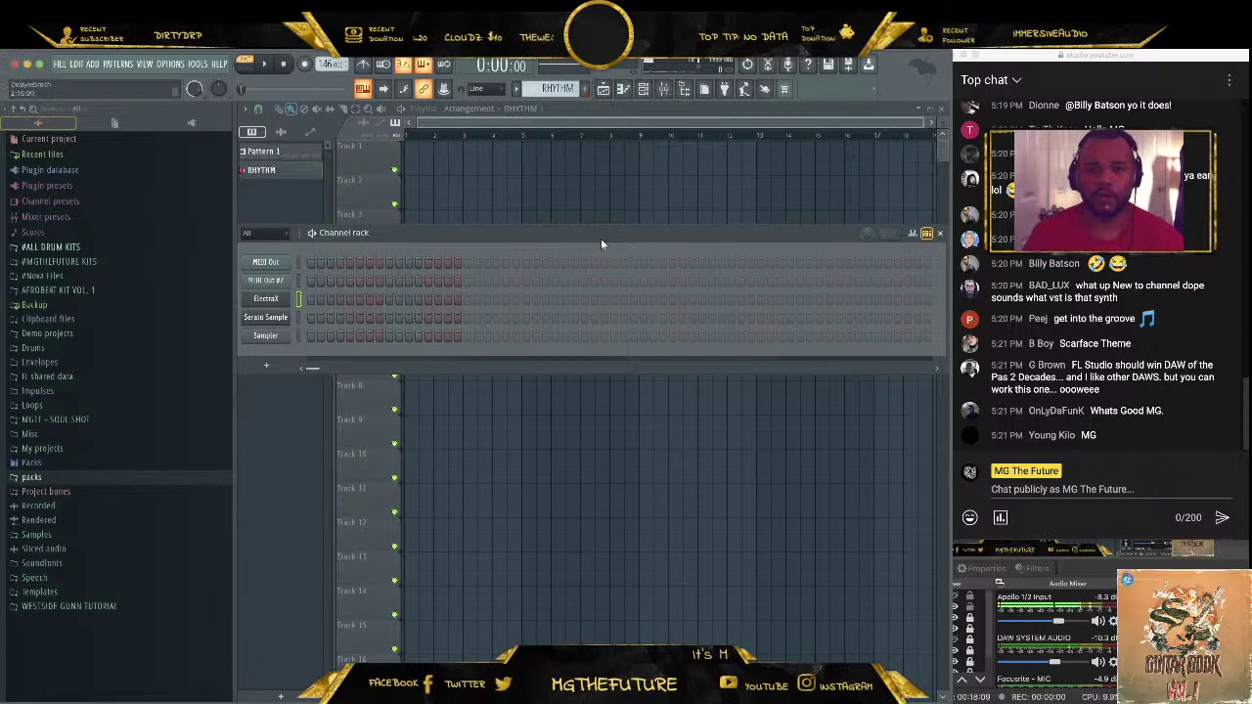
key("Return")
left_click_drag(646, 264, 608, 249)
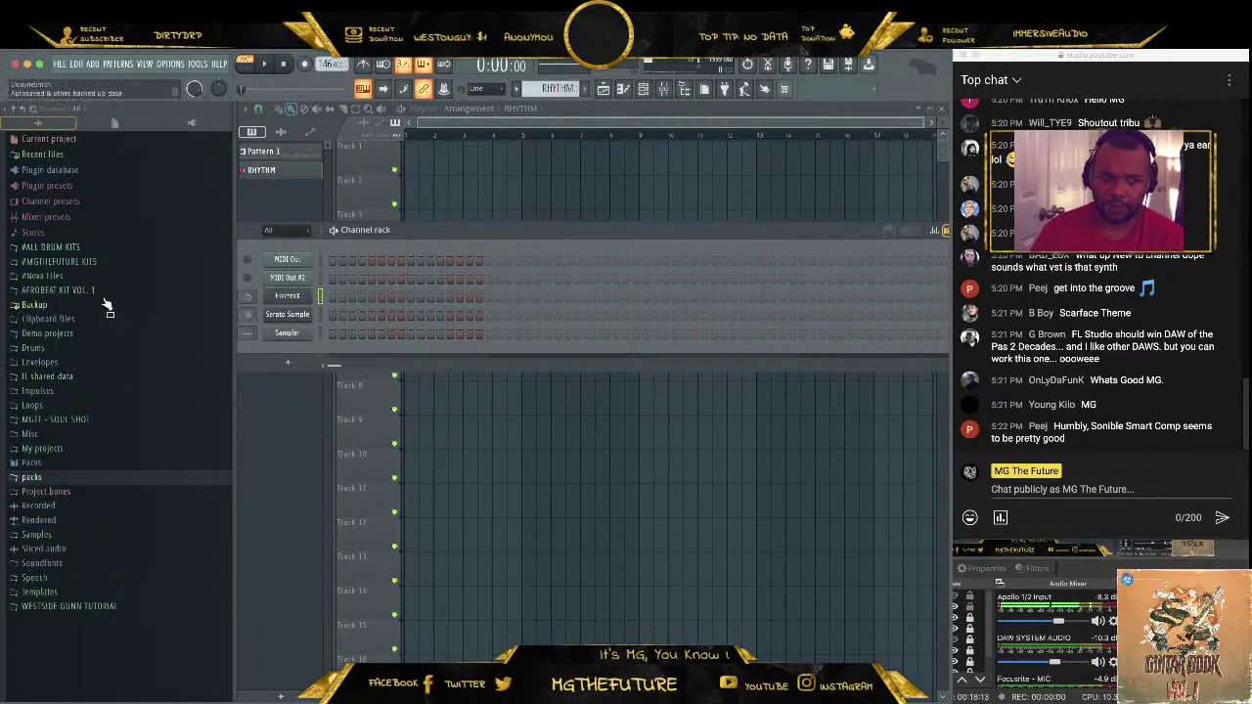
Browse the sample packs in the packs folder and check the contents of Trap Hats for usable hi-hats
left_click(60, 477)
scroll(108, 430, "down", 5)
scroll(122, 396, "down", 5)
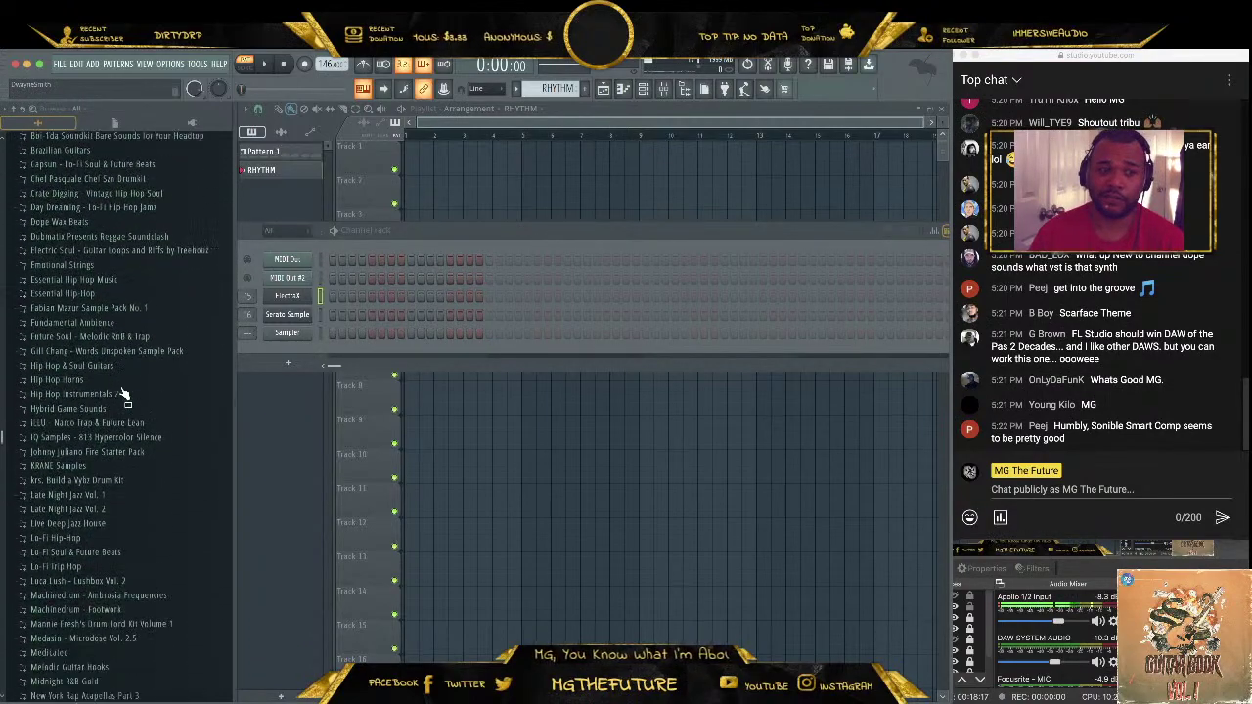
scroll(123, 396, "down", 5)
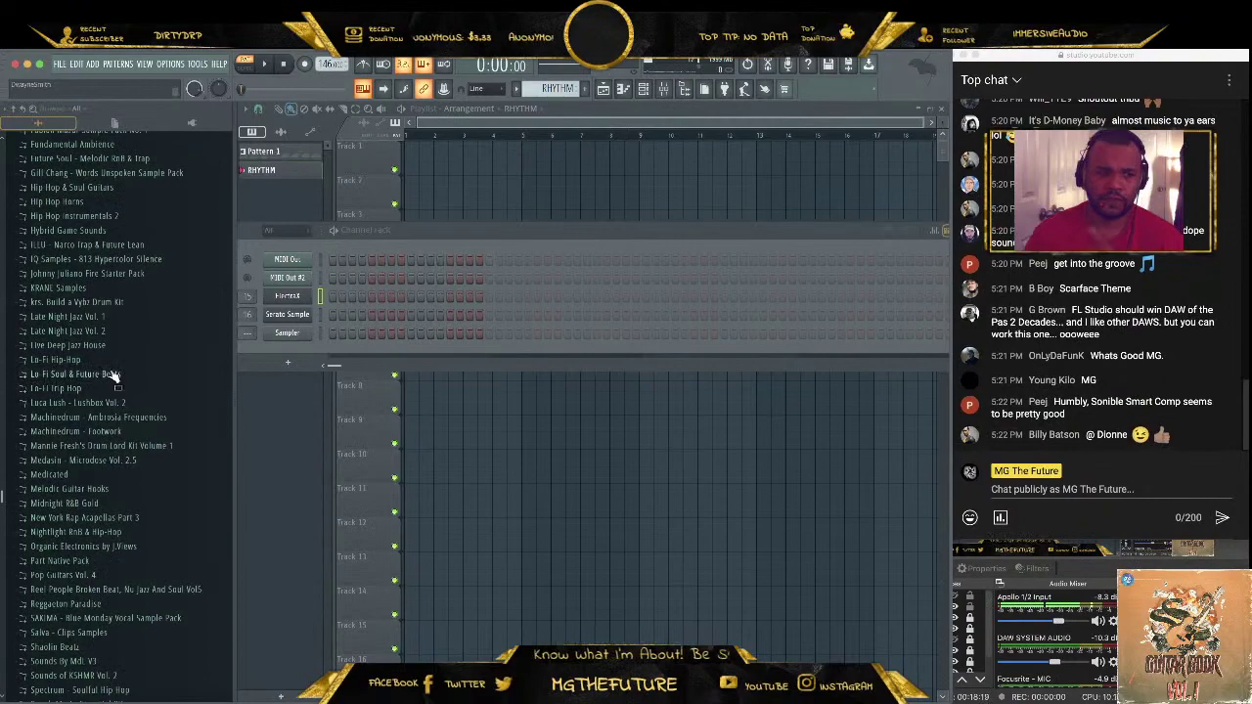
scroll(115, 358, "down", 5)
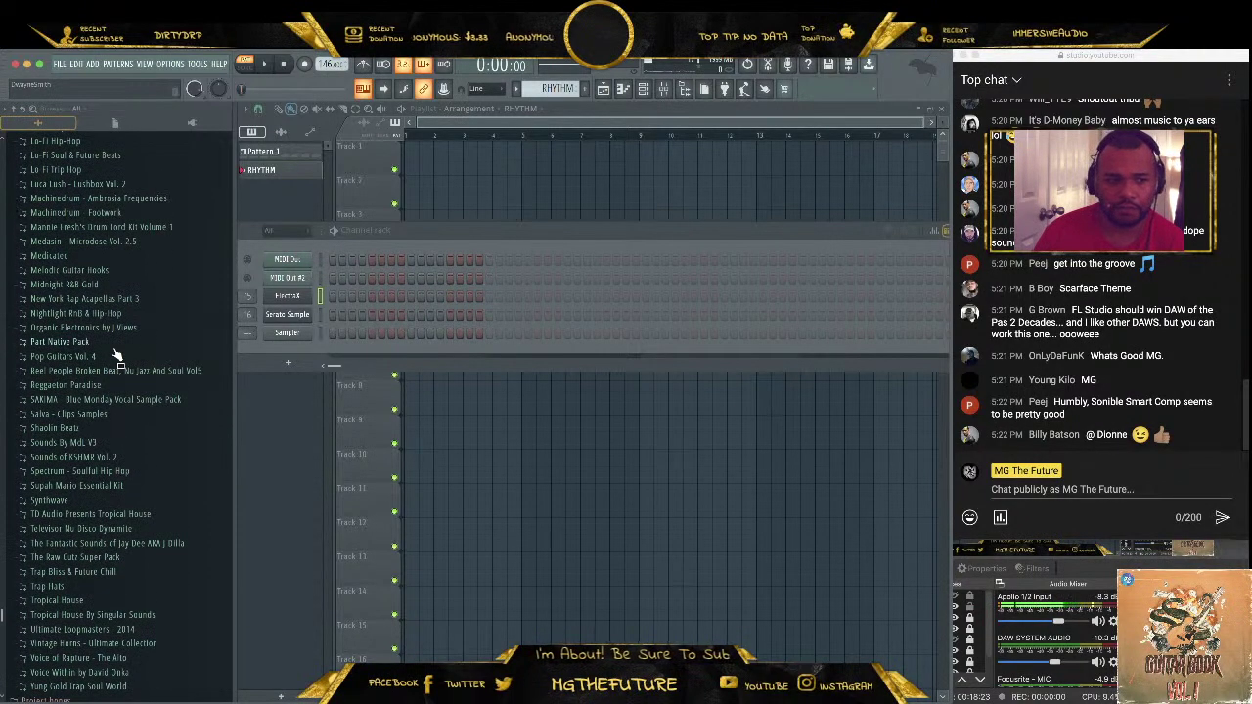
scroll(143, 339, "down", 3)
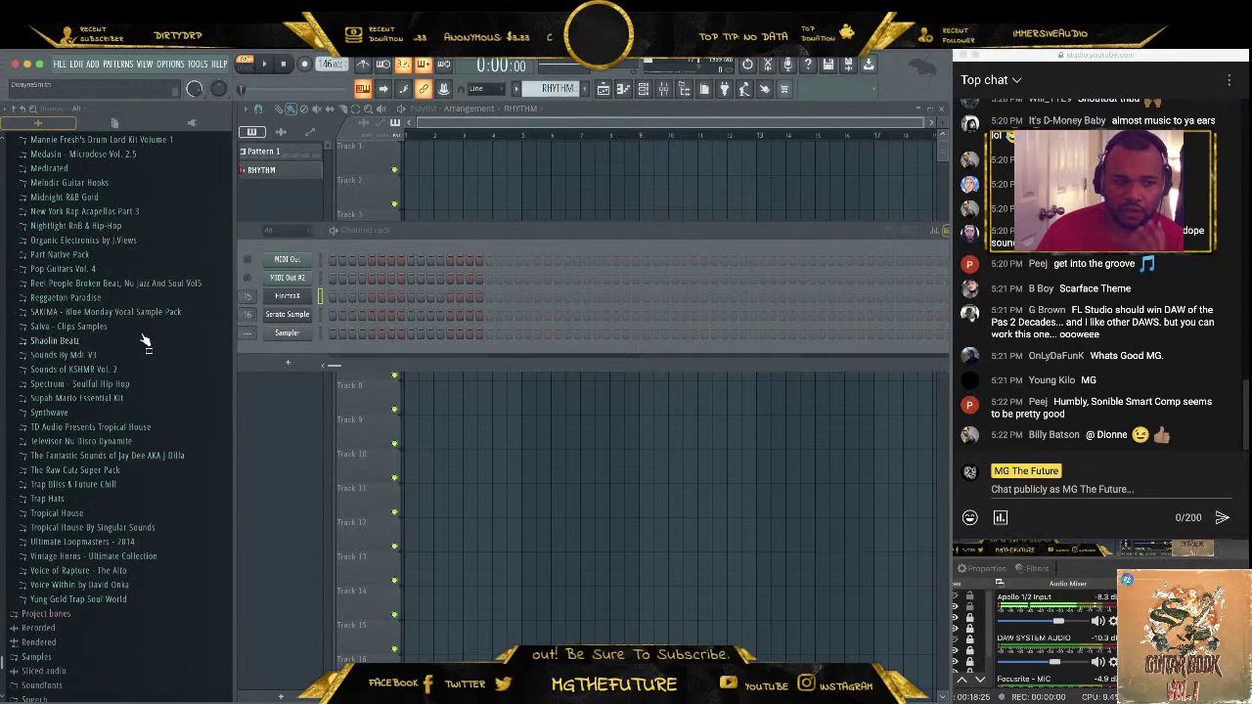
left_click(115, 499)
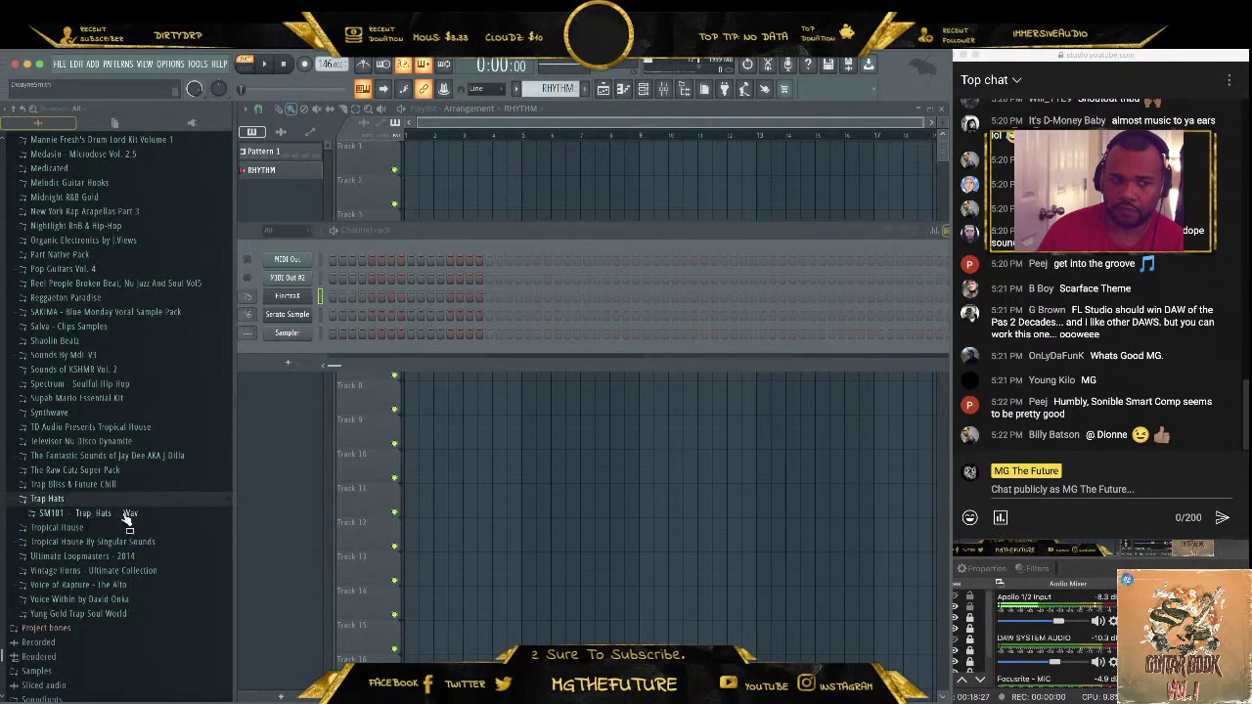
left_click(130, 513)
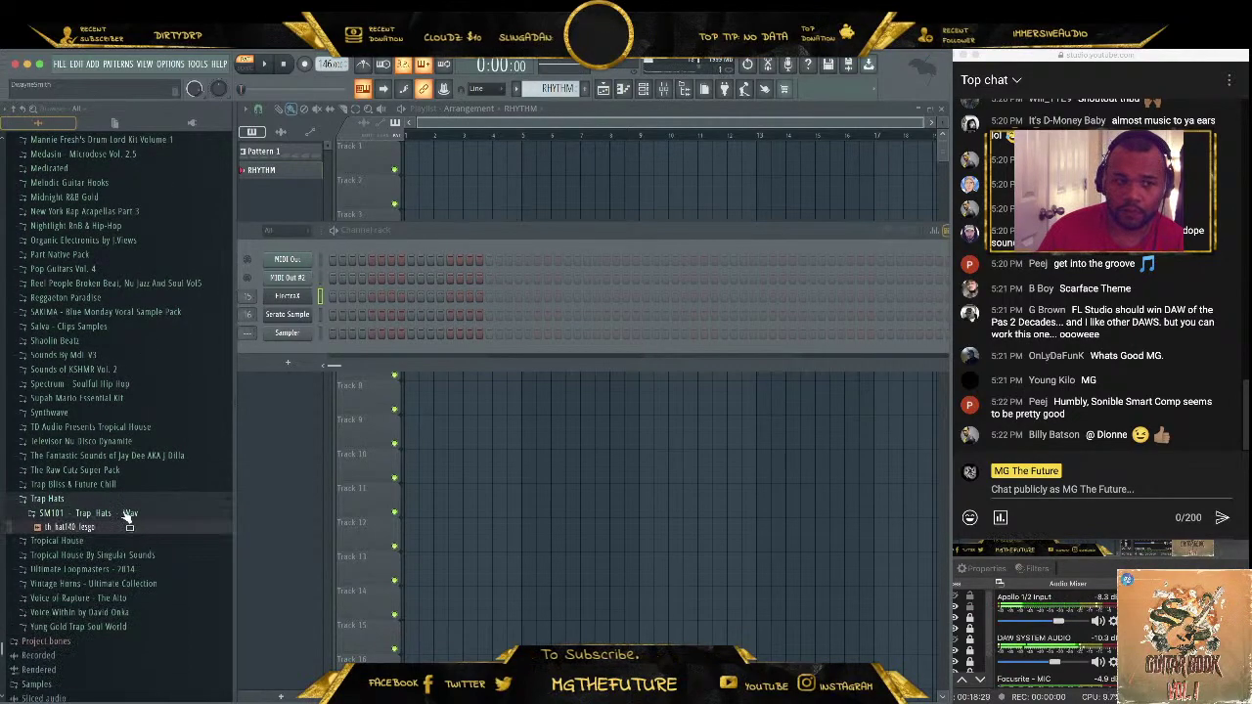
left_click(123, 512)
left_click(122, 499)
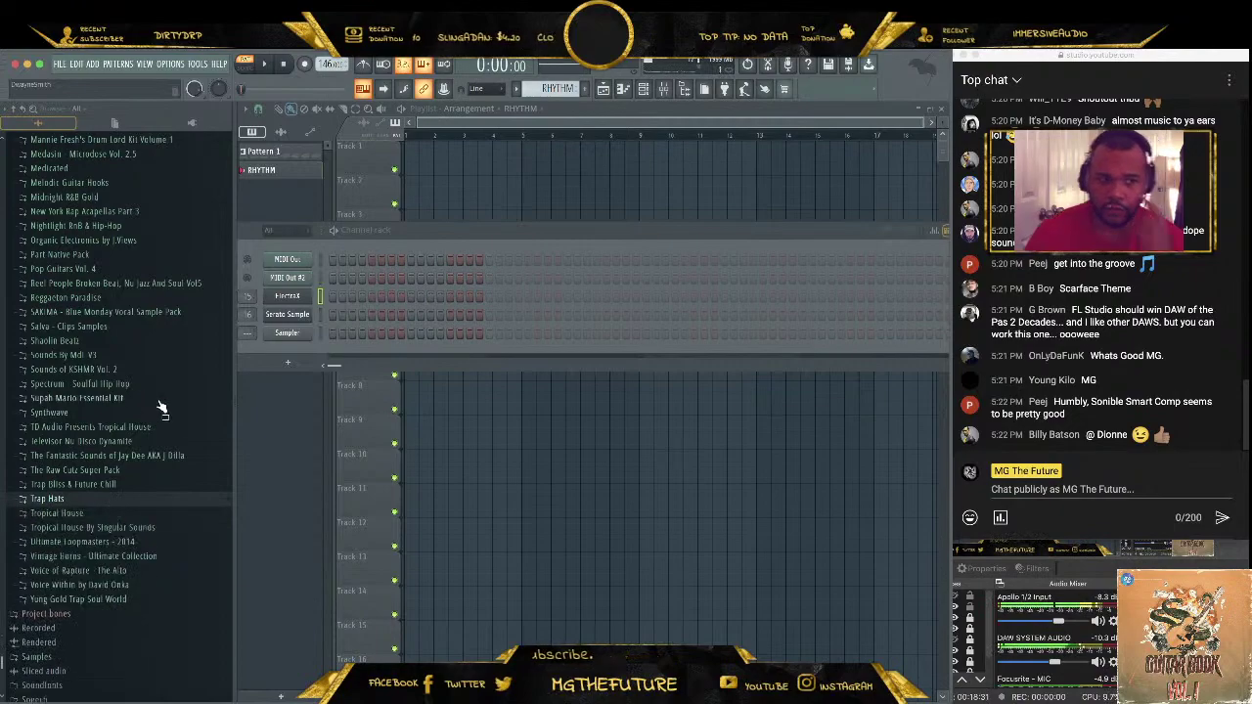
Open the hihats folder inside the drums of the Supah Mario Essential Kit
scroll(157, 409, "up", 2)
scroll(157, 409, "up", 1)
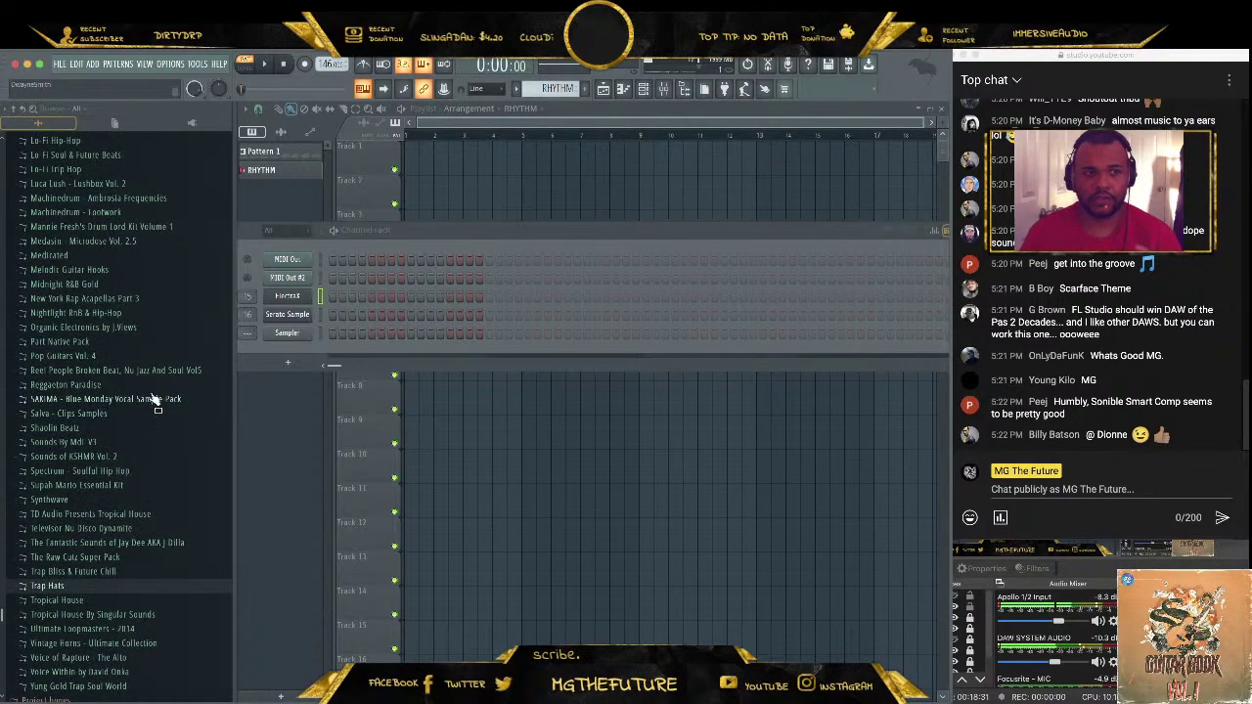
left_click(168, 485)
left_click(174, 500)
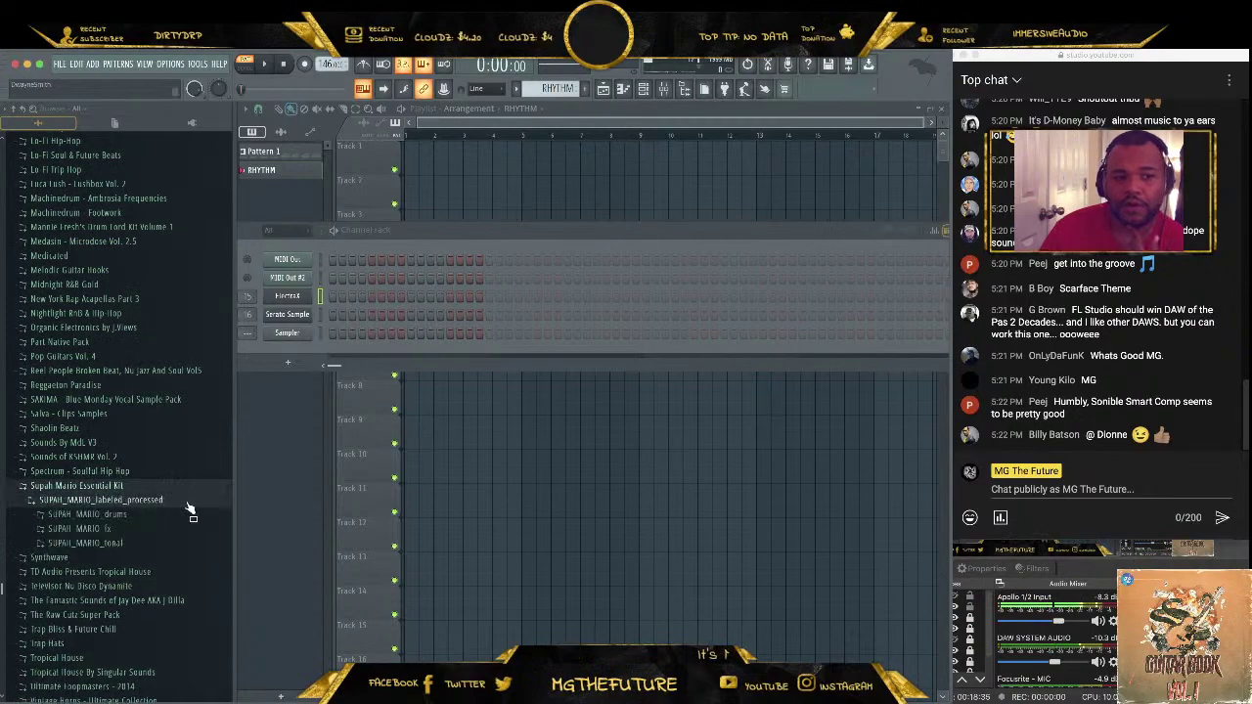
left_click(166, 514)
scroll(168, 565, "down", 2)
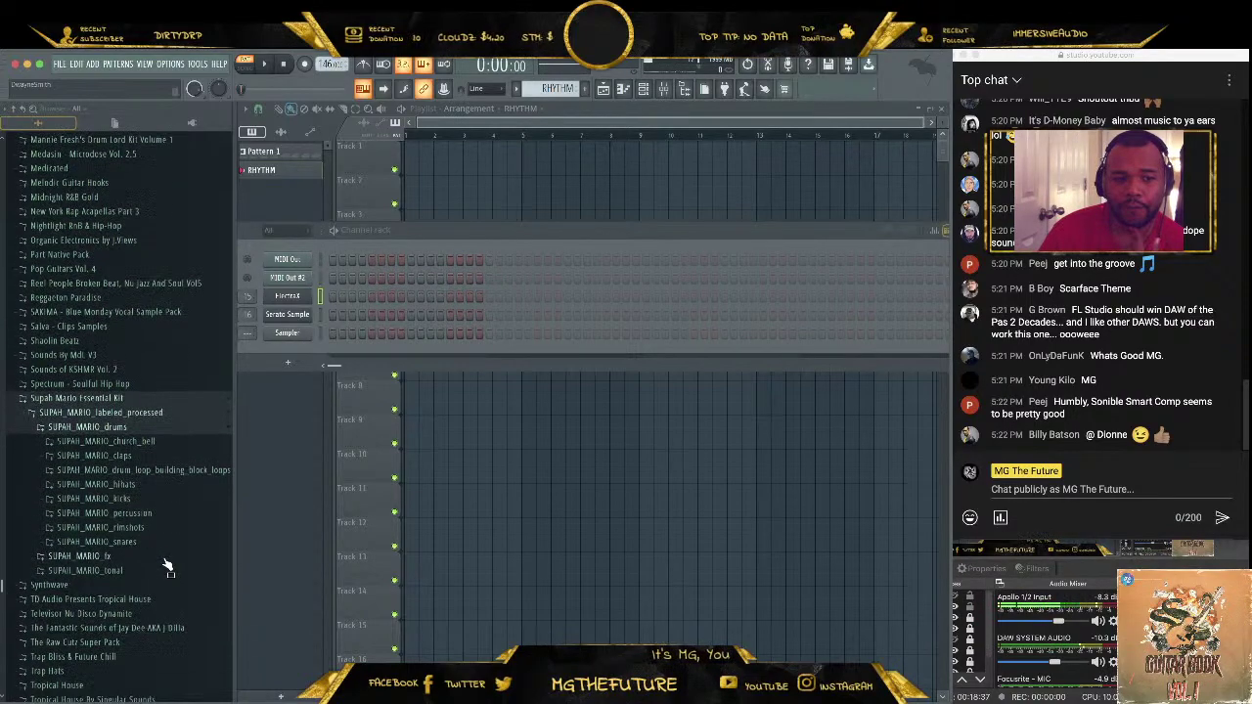
left_click(153, 486)
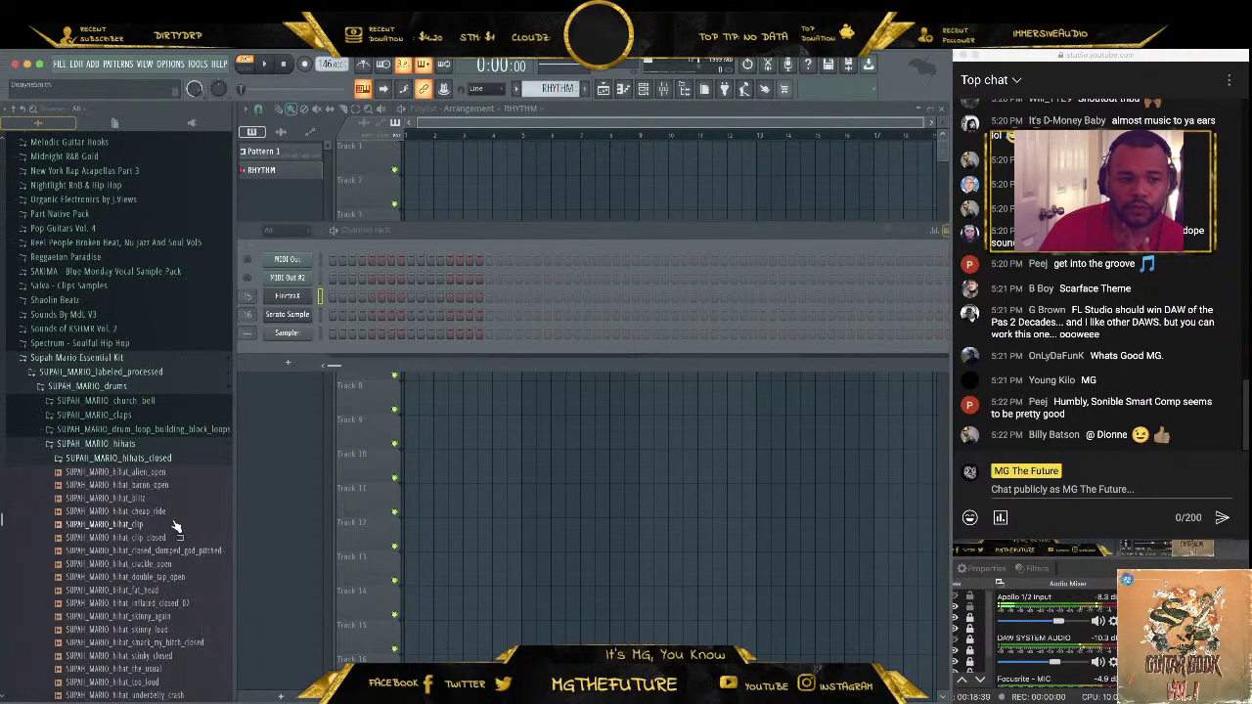
Audition the clip_closed and inflated_closed_02 hi-hats, load SUPAH_MARIO_hihat_inflated_closed_02 into the Sampler channel, and shift the channel rack
left_click(168, 537)
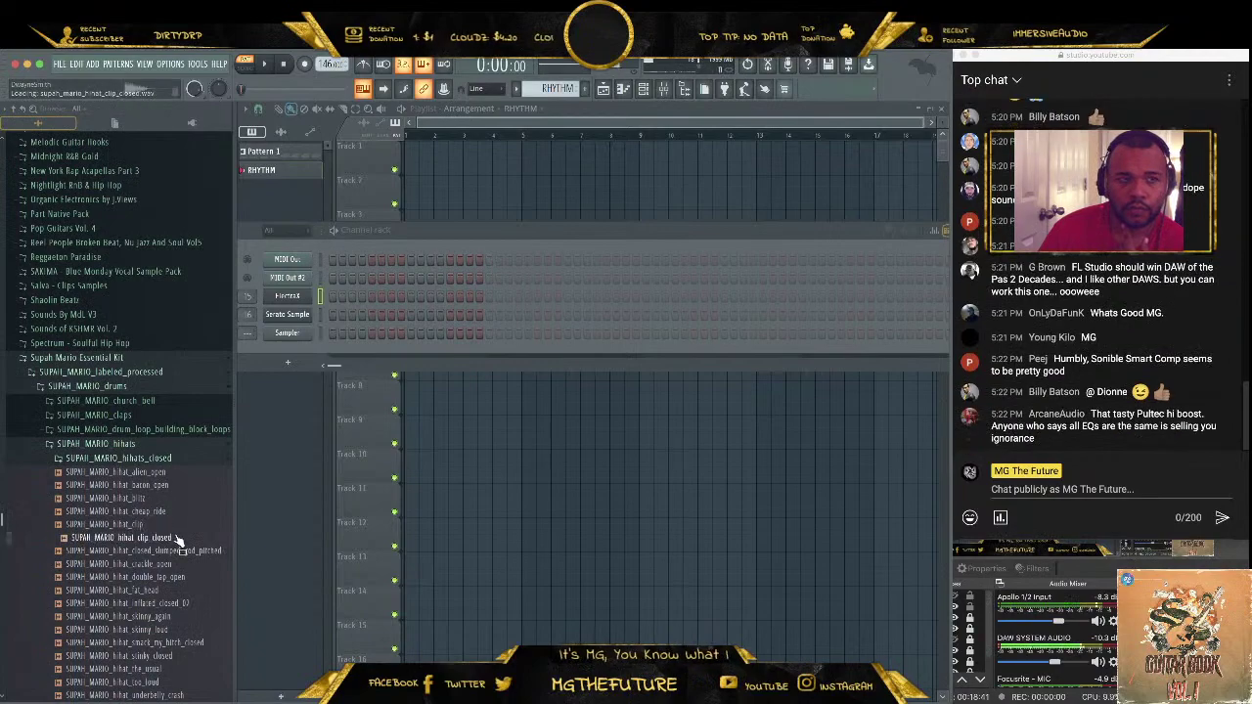
left_click(162, 604)
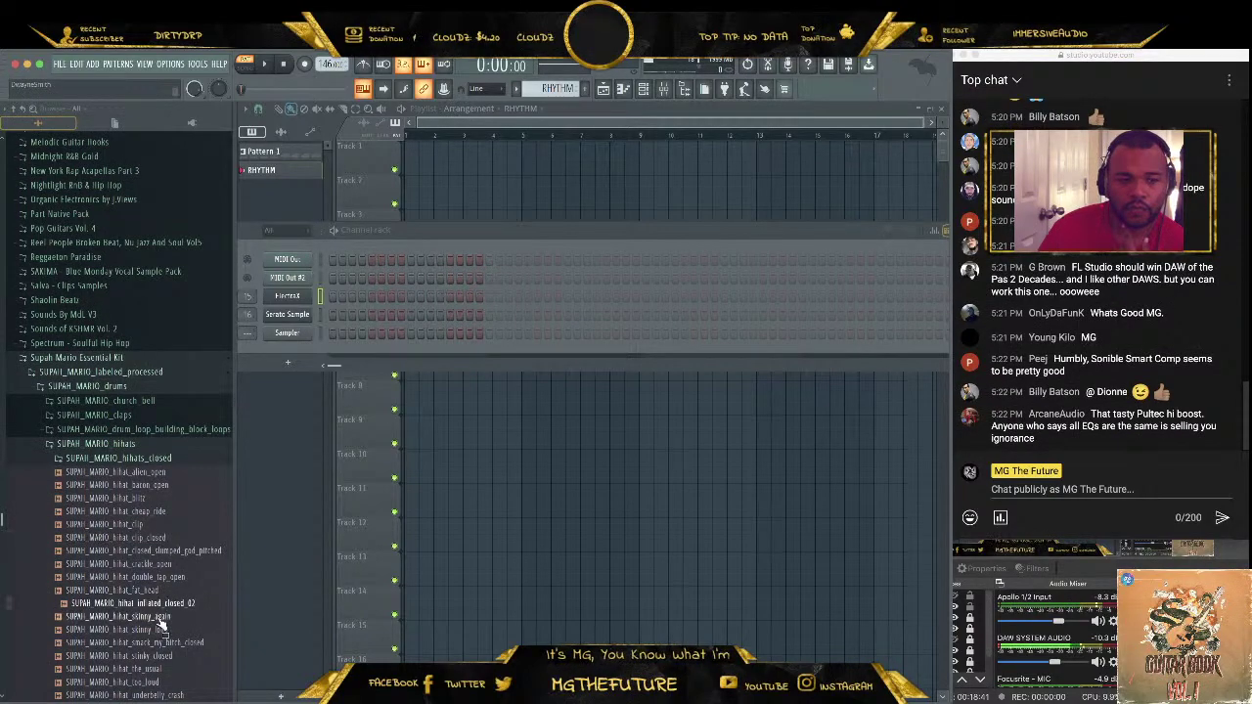
left_click_drag(162, 626, 287, 332)
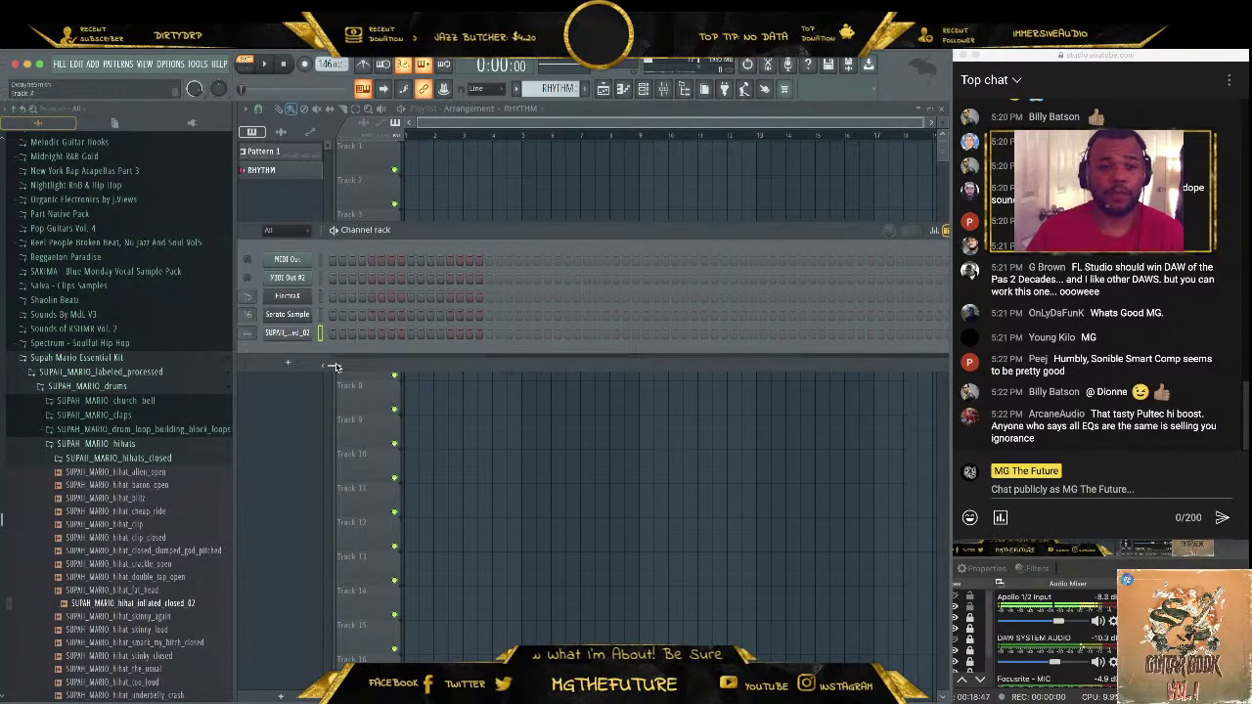
left_click_drag(526, 238, 587, 272)
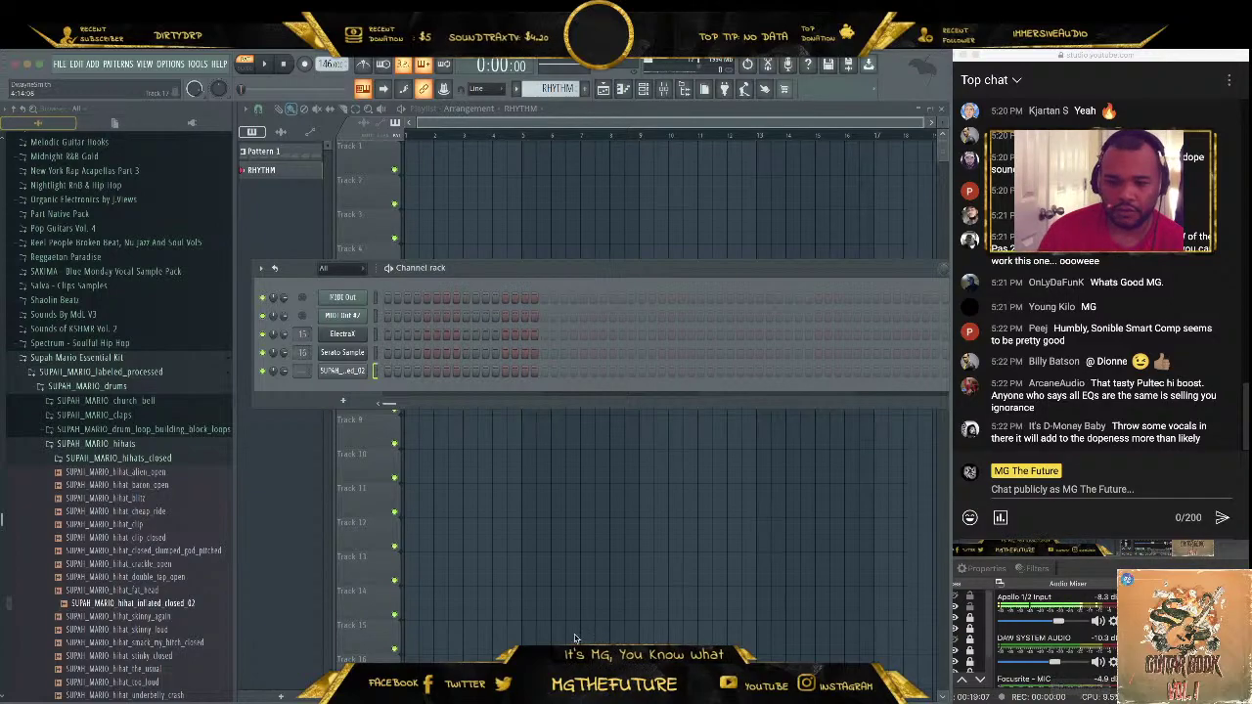
Switch to Affinity Photo and create a new 1000 x 1000 px document at 72 DPI
left_click(119, 43)
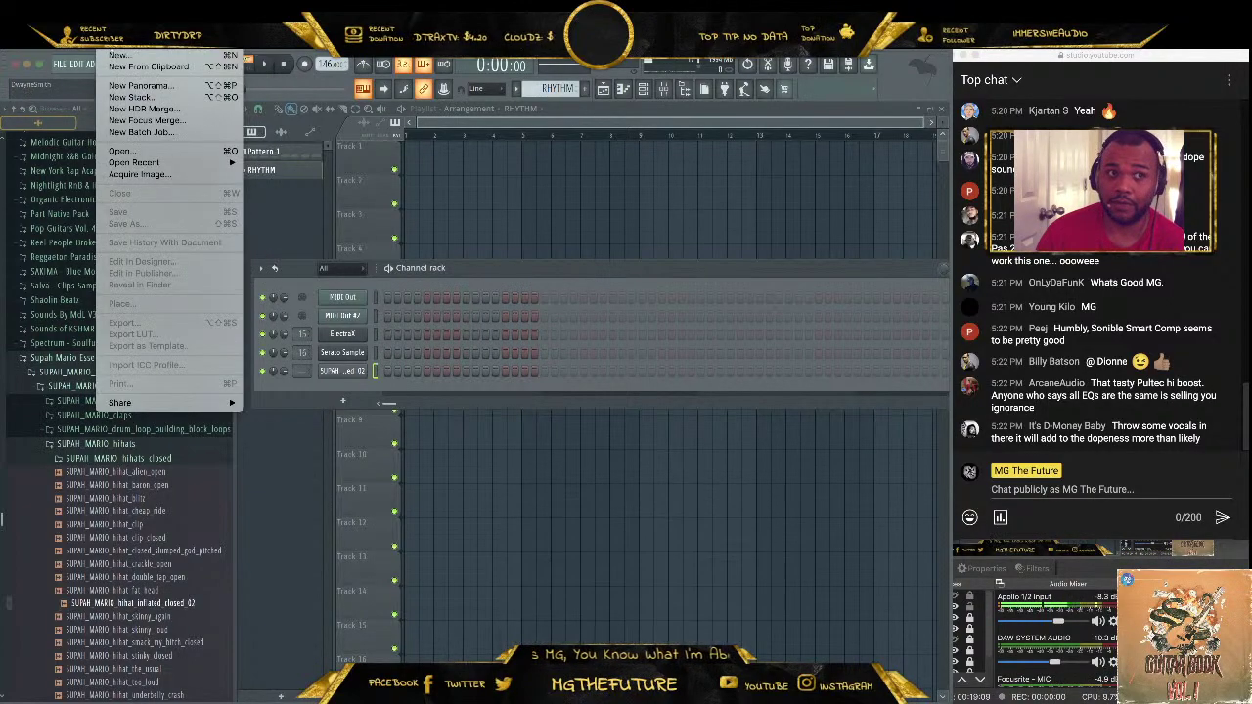
left_click(116, 56)
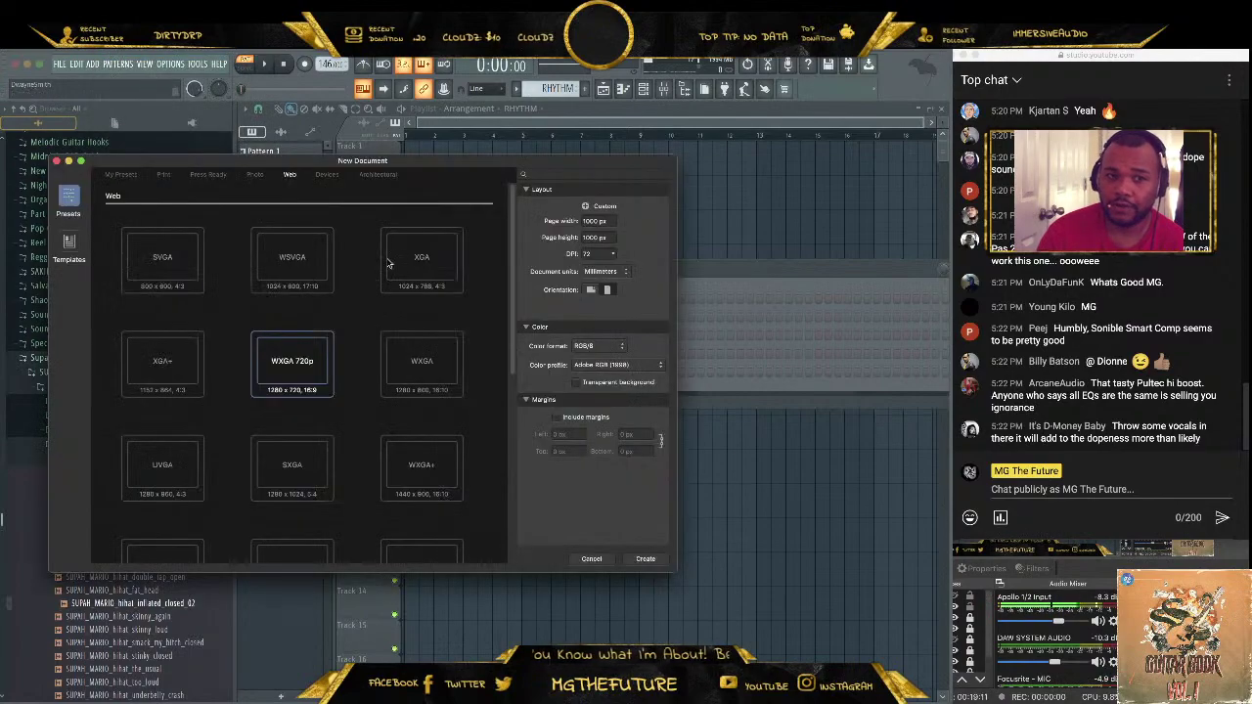
left_click(645, 559)
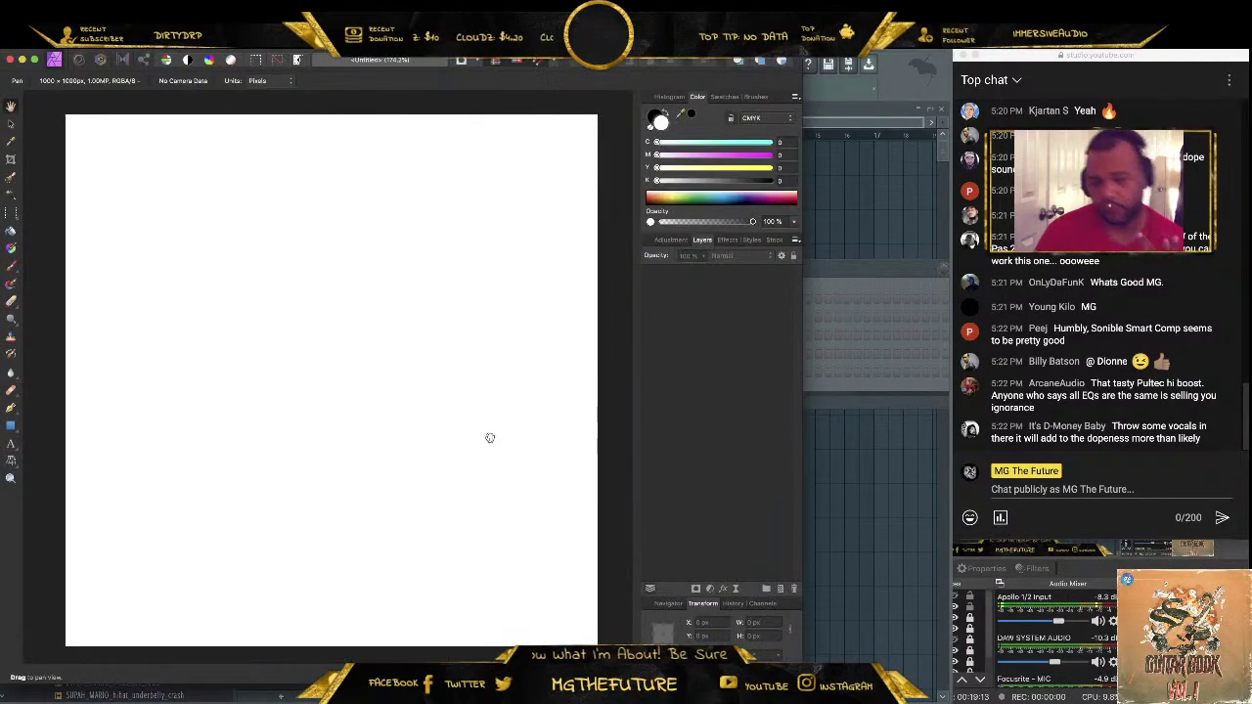
Add a pixel layer, flood-fill it with violet and lock it as the background
left_click(780, 591)
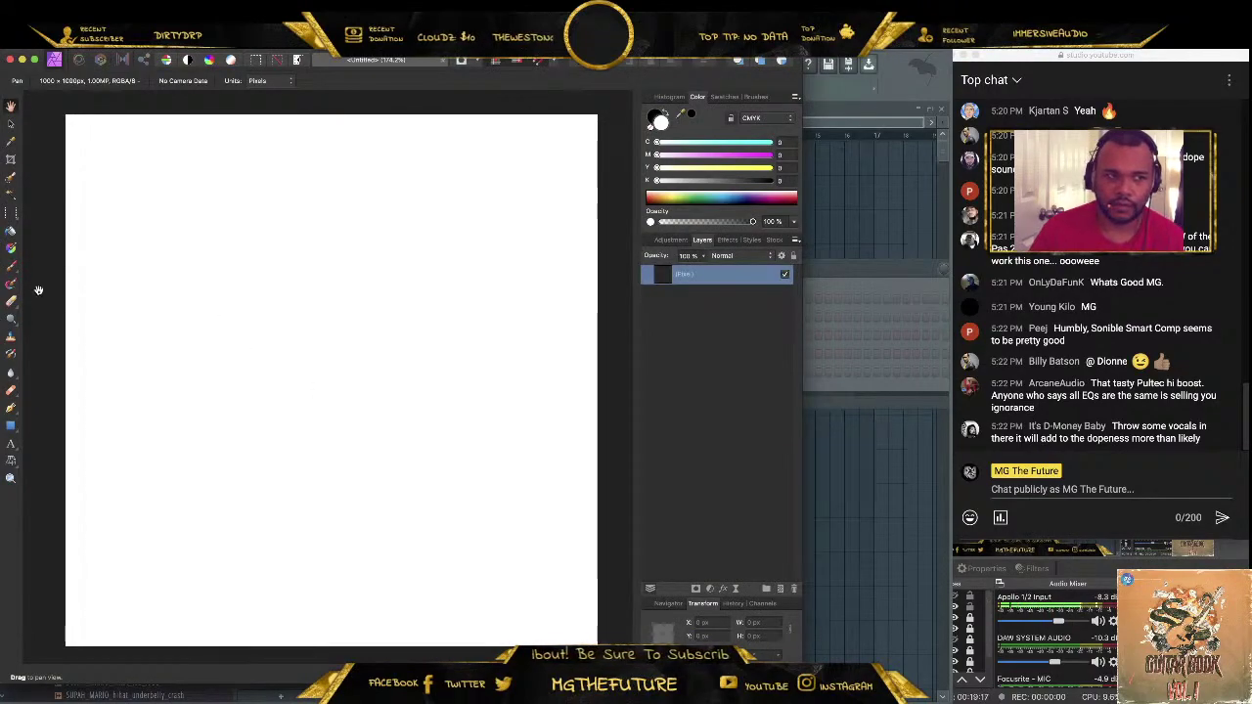
left_click(11, 234)
left_click(750, 200)
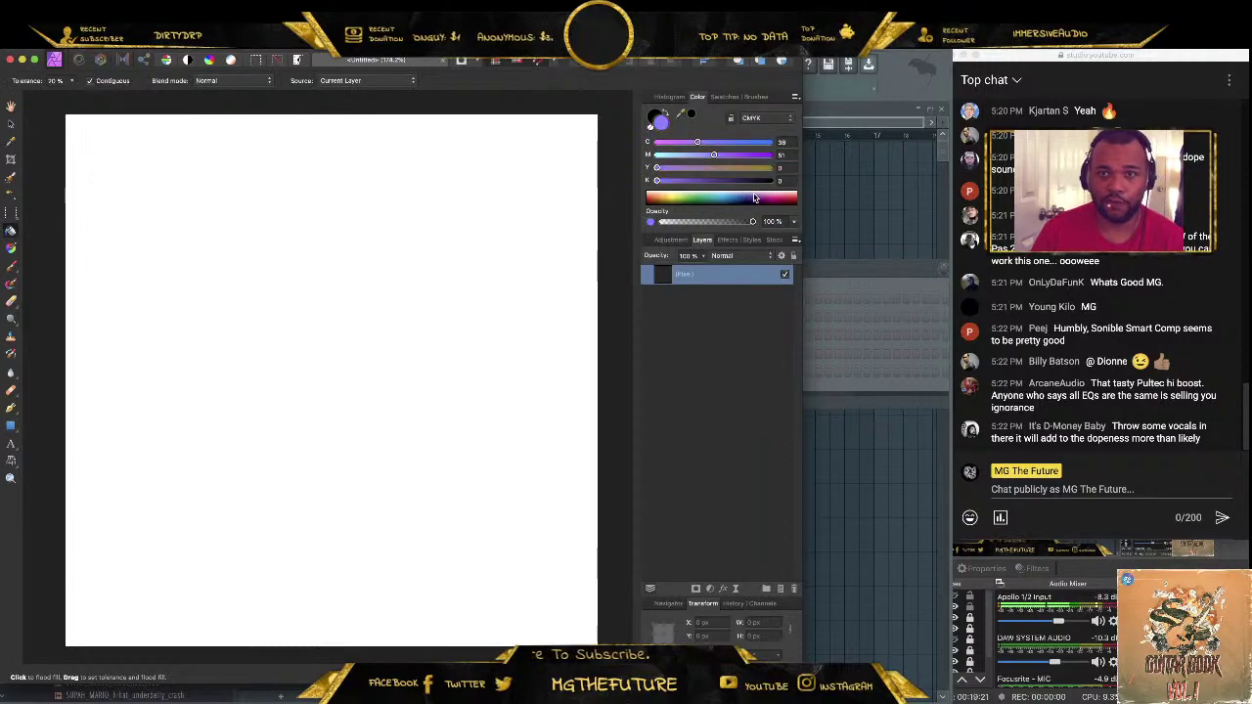
left_click(392, 300)
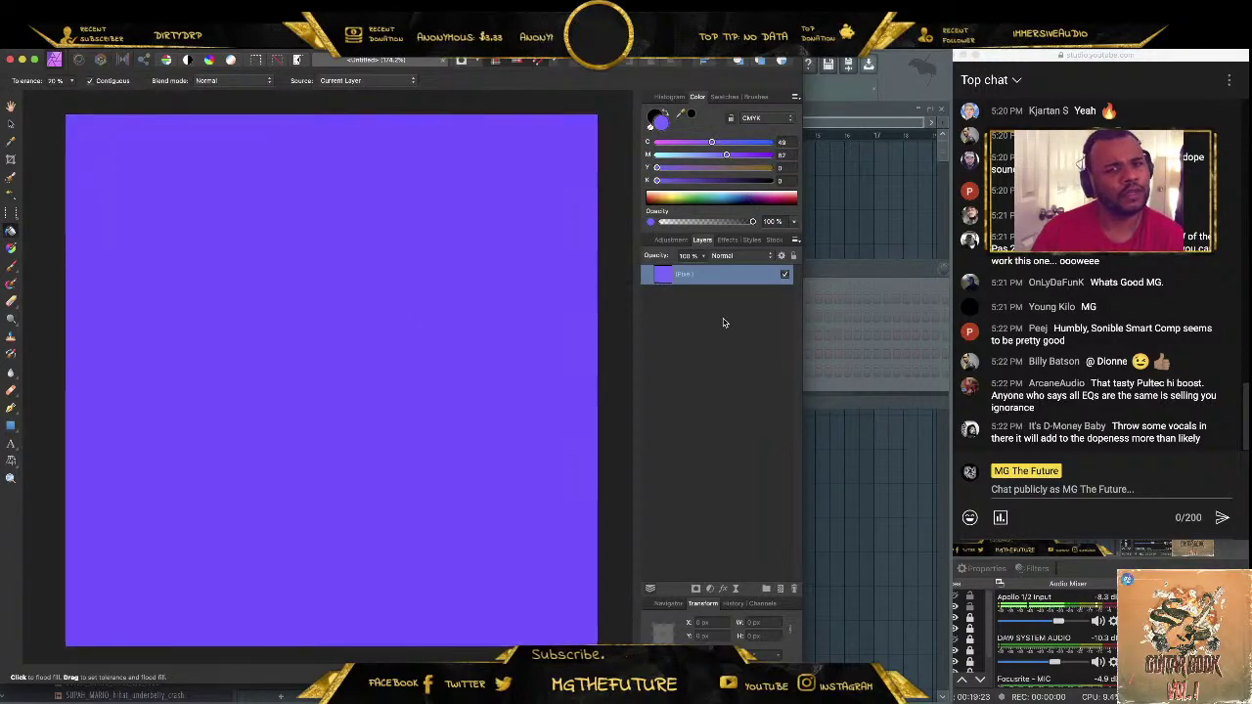
left_click(793, 255)
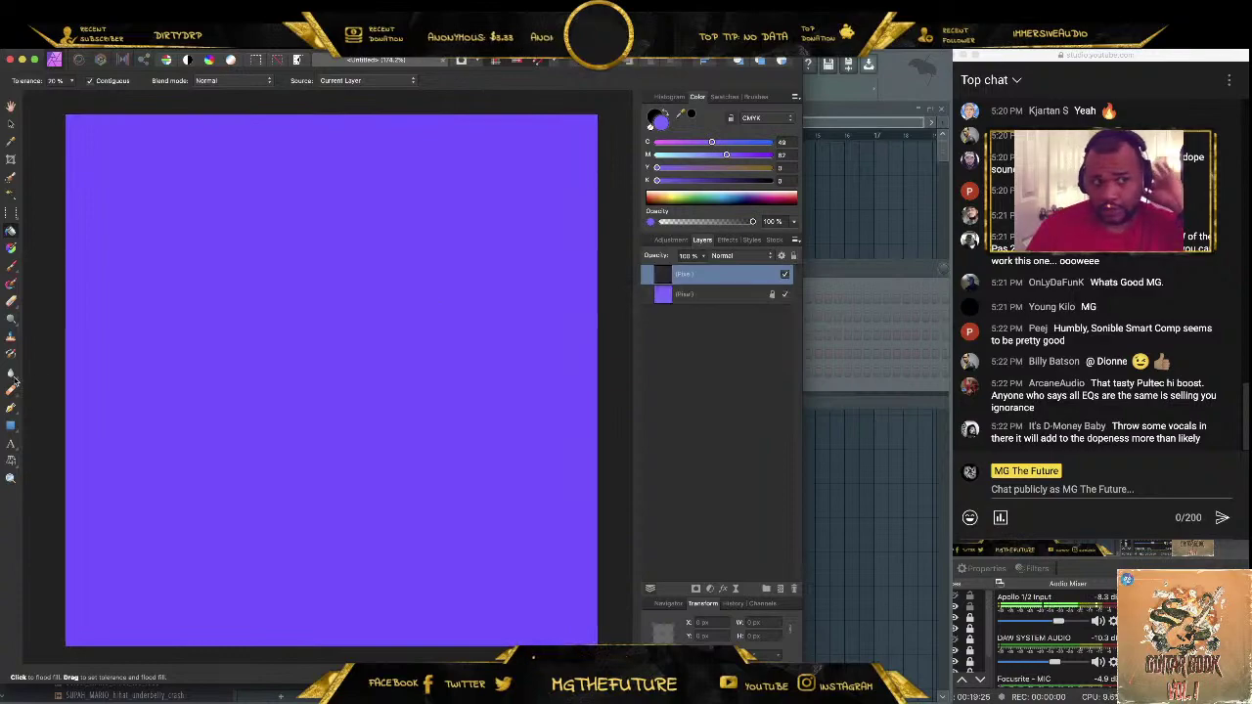
On a new pixel layer, paint two long horizontal yellow-orange lines across the middle as the keyboard's outer edges
left_click(11, 266)
left_click(680, 199)
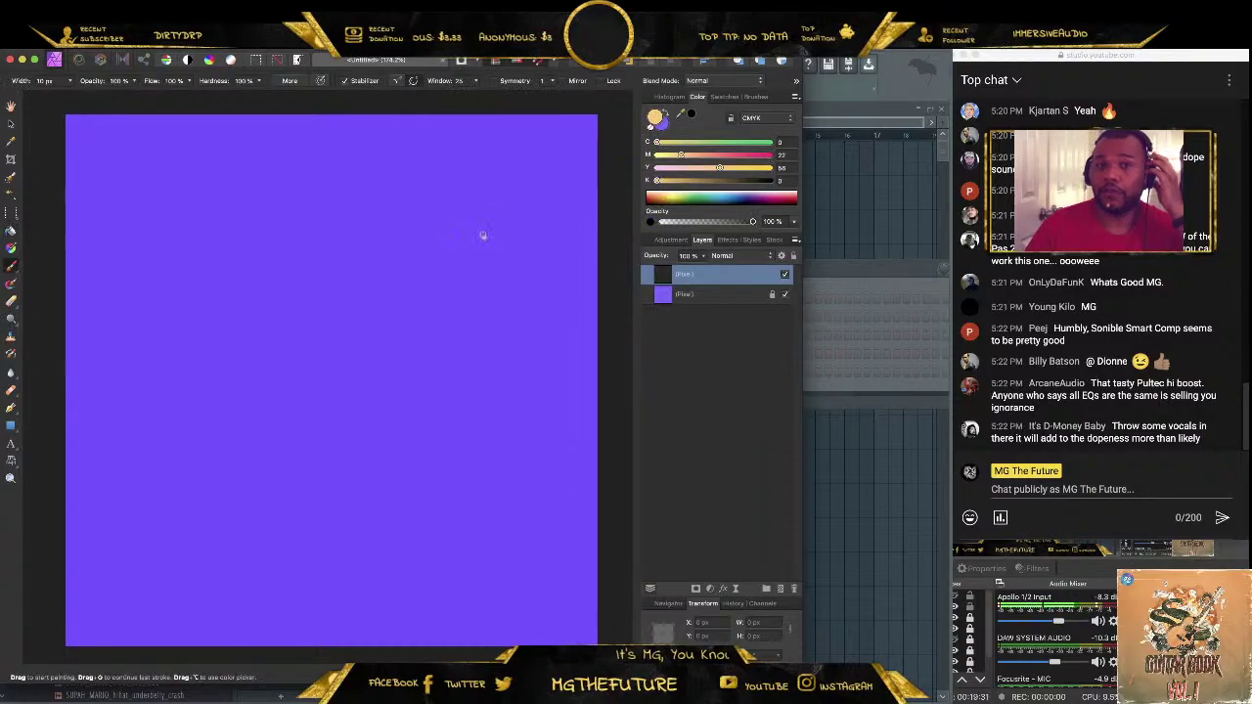
left_click_drag(88, 316, 599, 313)
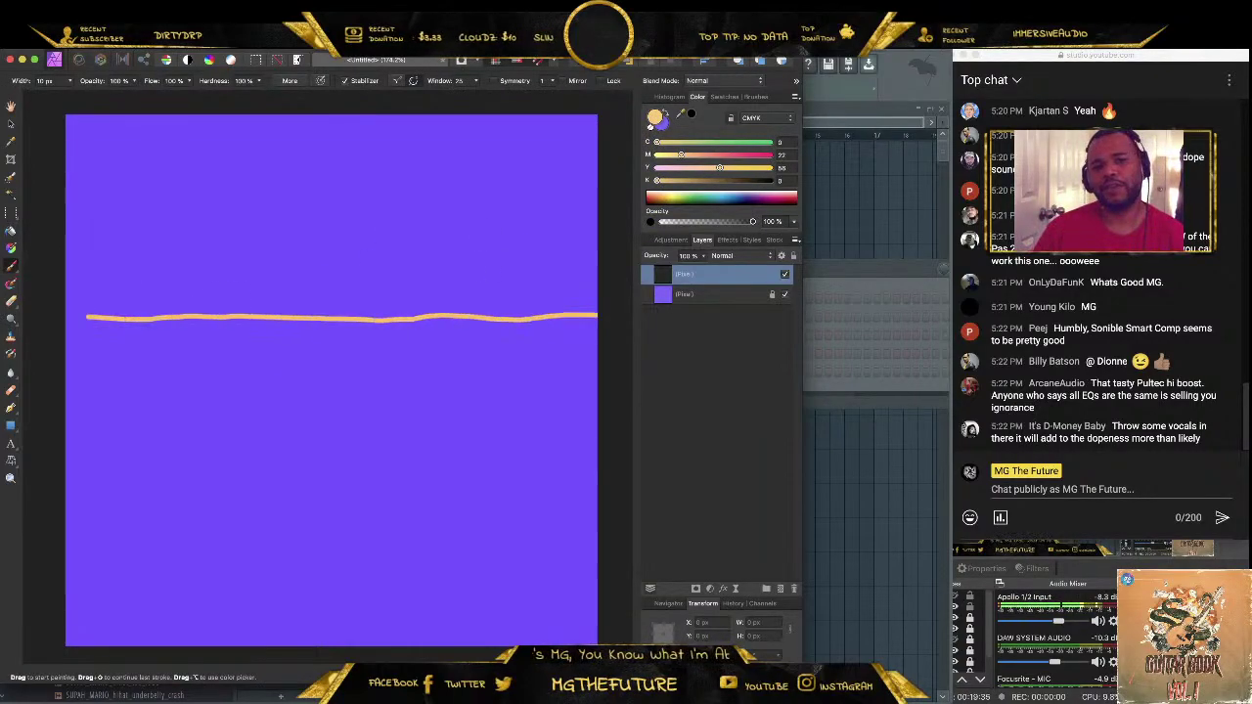
left_click_drag(86, 378, 597, 379)
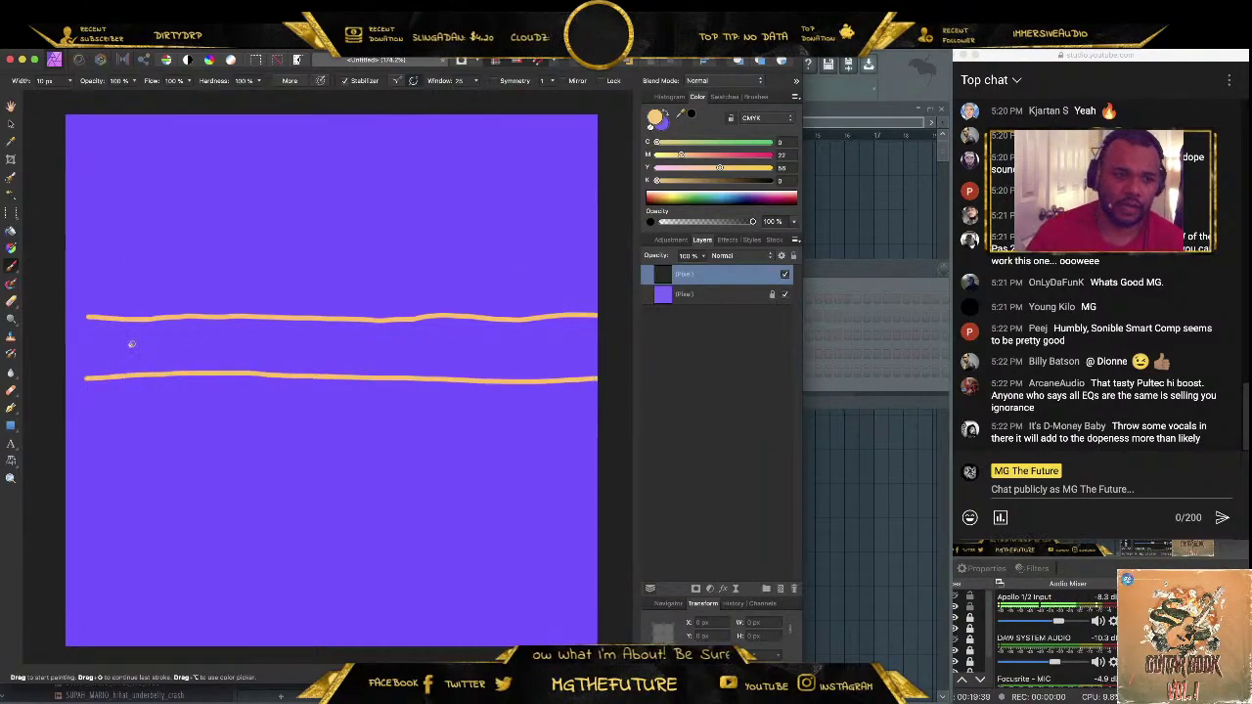
Paint three pairs of small black-key outlines hanging from the keyboard's upper line
mouse_move(111, 330)
left_mouse_down()
mouse_move(129, 322)
mouse_move(165, 341)
mouse_move(179, 319)
left_mouse_up()
mouse_move(276, 318)
left_mouse_down()
mouse_move(276, 338)
mouse_move(301, 318)
left_mouse_up()
left_click_drag(328, 320, 347, 339)
mouse_move(474, 315)
left_mouse_down()
mouse_move(476, 337)
mouse_move(492, 313)
mouse_move(515, 338)
mouse_move(533, 317)
left_mouse_up()
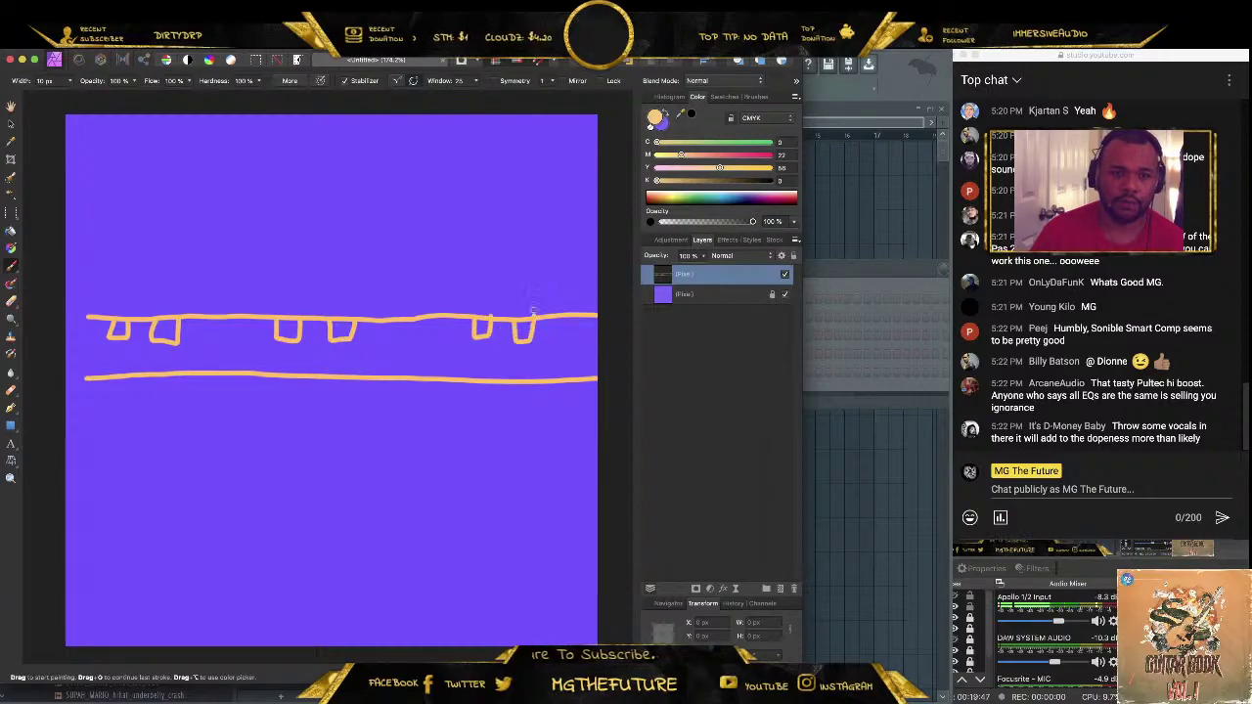
Paint vertical lines below the black keys and between the groups to divide the keyboard sketch into white keys and octaves
left_click_drag(227, 315, 224, 400)
mouse_move(164, 344)
left_mouse_down()
mouse_move(163, 385)
mouse_move(129, 387)
left_mouse_up()
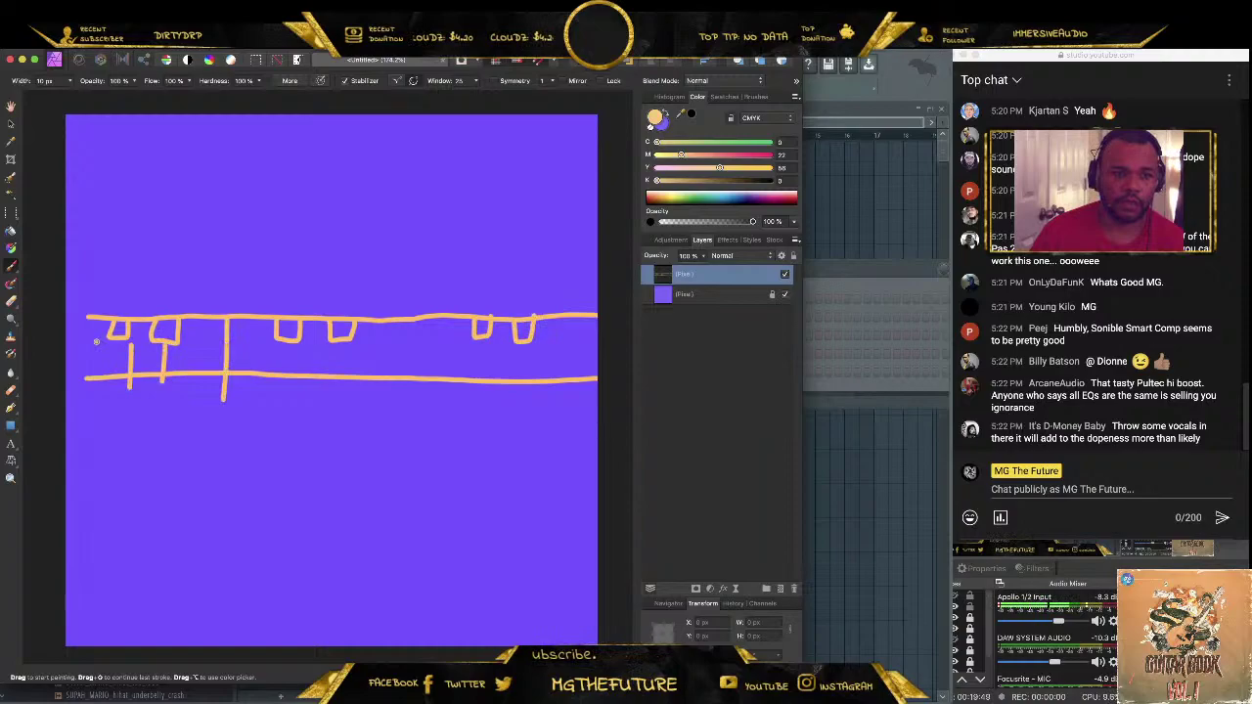
left_click_drag(96, 341, 95, 395)
left_click_drag(292, 344, 292, 382)
left_click_drag(342, 342, 342, 391)
left_click_drag(403, 322, 400, 403)
left_click_drag(481, 339, 479, 382)
left_click_drag(525, 342, 534, 374)
Handwrite the octave labels C2, C3 and C4 beneath the three key groups
mouse_move(291, 399)
left_mouse_down()
mouse_move(279, 403)
mouse_move(309, 428)
mouse_move(331, 403)
mouse_move(336, 421)
mouse_move(310, 428)
left_mouse_up()
mouse_move(478, 400)
left_mouse_down()
mouse_move(489, 428)
mouse_move(522, 422)
left_mouse_up()
left_click_drag(515, 403, 517, 435)
mouse_move(115, 413)
left_mouse_down()
mouse_move(119, 434)
mouse_move(196, 443)
left_mouse_up()
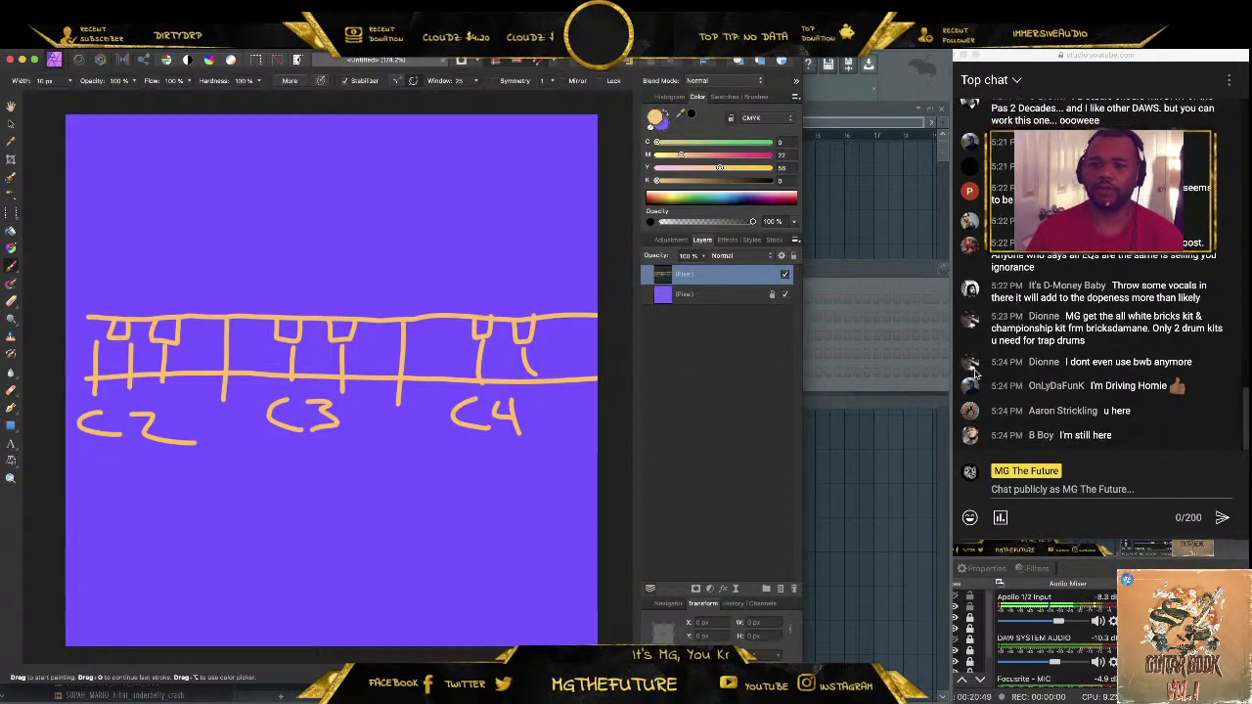
scroll(1115, 335, "up", 3)
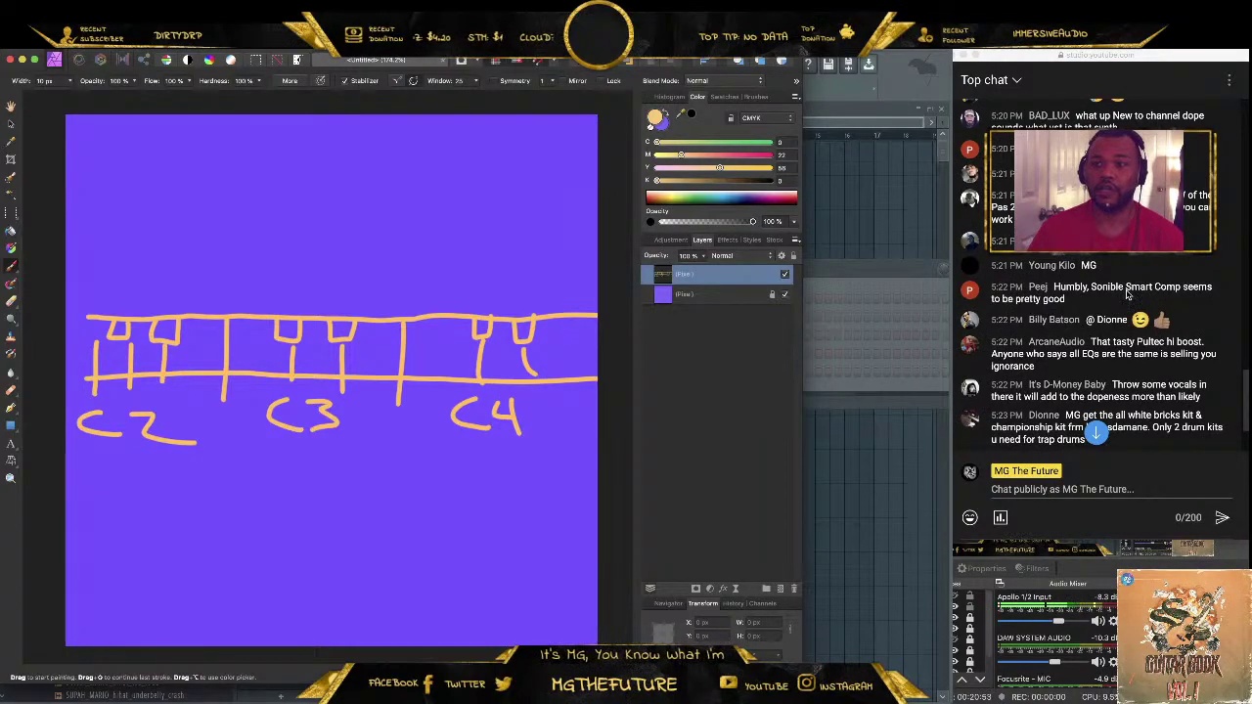
scroll(1076, 352, "down", 3)
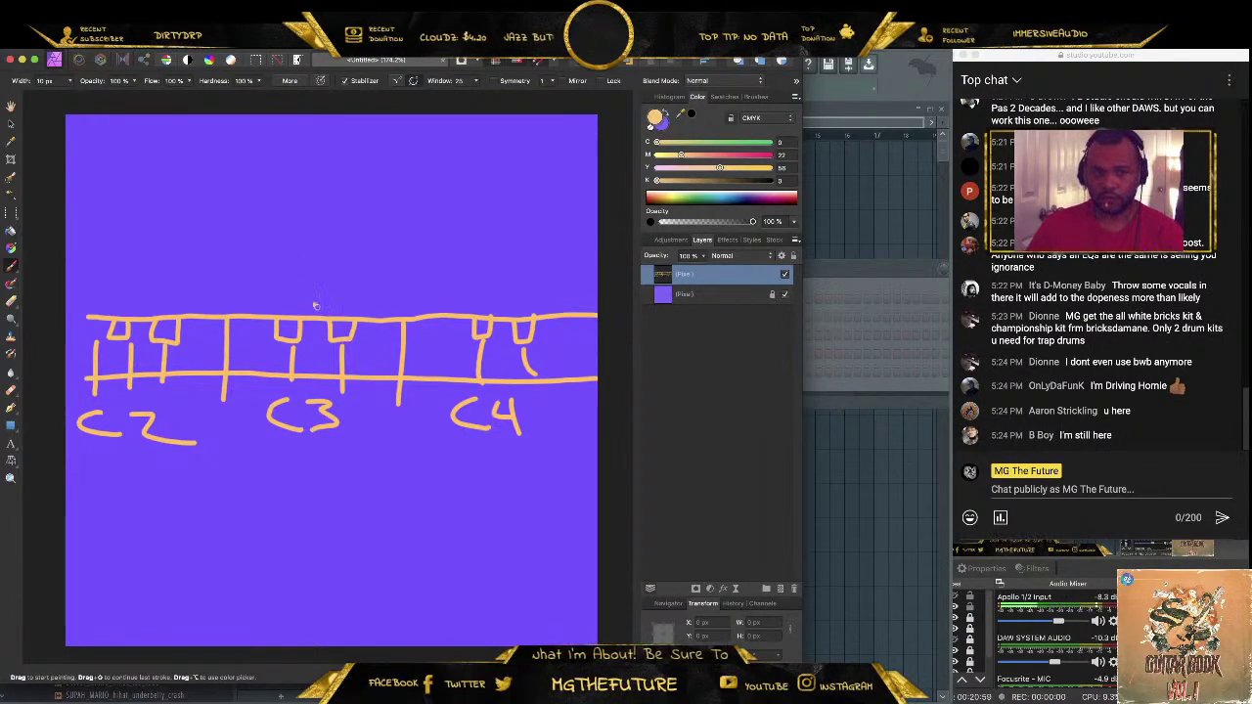
Handwrite VOICE above the C3 keys, and SAMP over MEL with a dividing line above the C4 keys
mouse_move(457, 218)
left_mouse_down()
mouse_move(507, 237)
mouse_move(491, 225)
mouse_move(516, 203)
mouse_move(544, 234)
left_mouse_up()
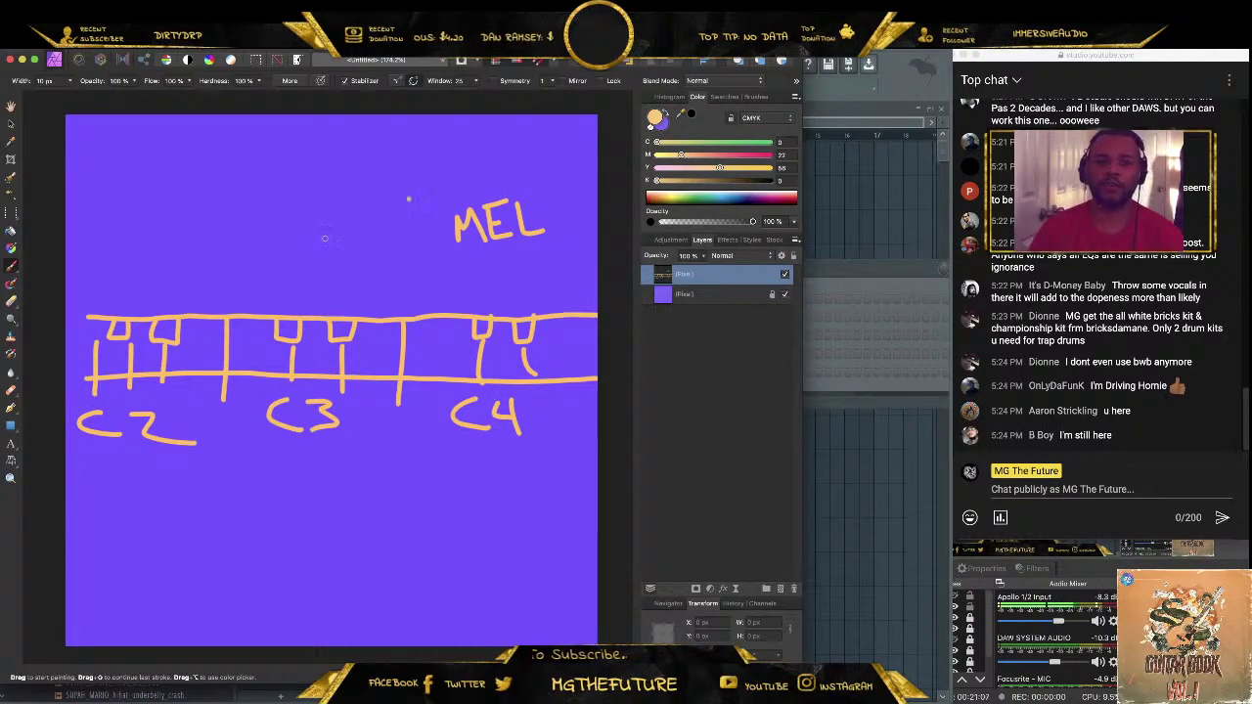
mouse_move(283, 286)
left_mouse_down()
mouse_move(293, 306)
mouse_move(307, 284)
left_mouse_up()
mouse_move(329, 286)
left_mouse_down()
mouse_move(343, 304)
mouse_move(405, 301)
mouse_move(412, 270)
left_mouse_up()
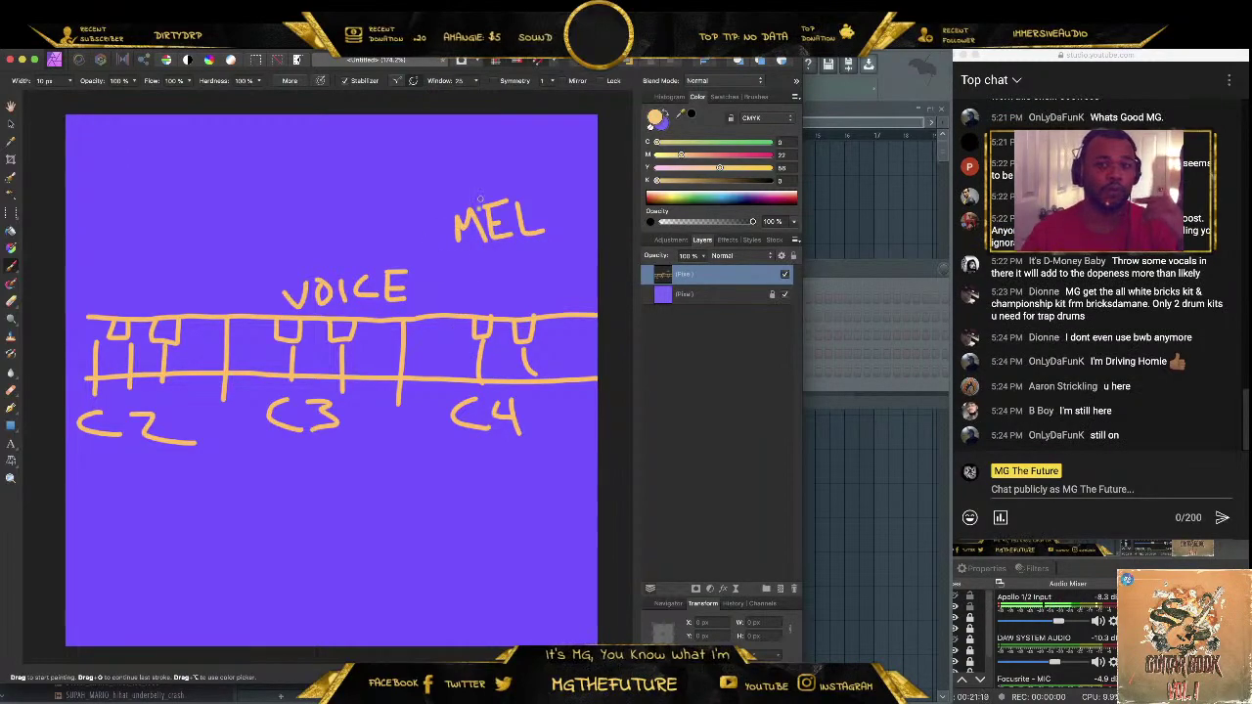
left_click_drag(447, 187, 533, 183)
mouse_move(472, 144)
left_mouse_down()
mouse_move(459, 149)
mouse_move(468, 169)
left_mouse_up()
mouse_move(487, 170)
left_mouse_down()
mouse_move(491, 159)
mouse_move(516, 174)
left_mouse_up()
mouse_move(494, 161)
left_mouse_down()
mouse_move(527, 158)
mouse_move(540, 174)
mouse_move(556, 154)
mouse_move(544, 165)
left_mouse_up()
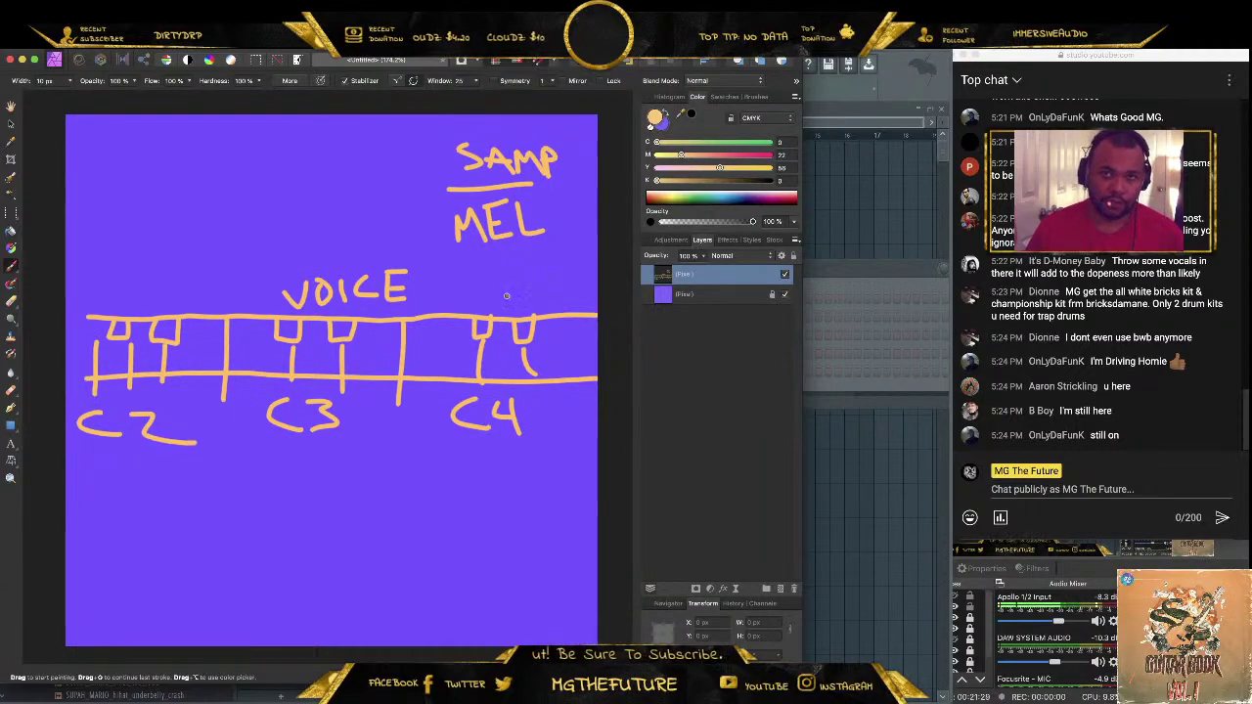
Switch to FL Studio, open FabFilter Pro-Q 3 on the ElectraX mixer insert, and delete its low-cut band
key("super+Tab")
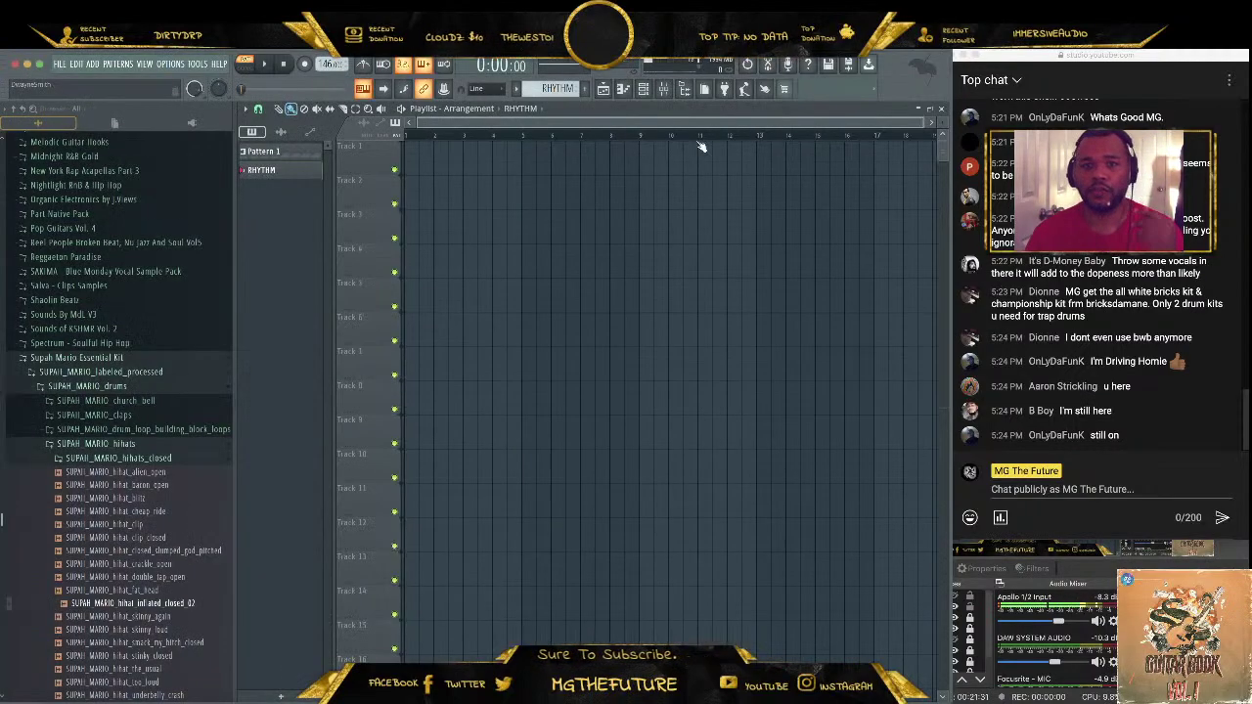
left_click(663, 89)
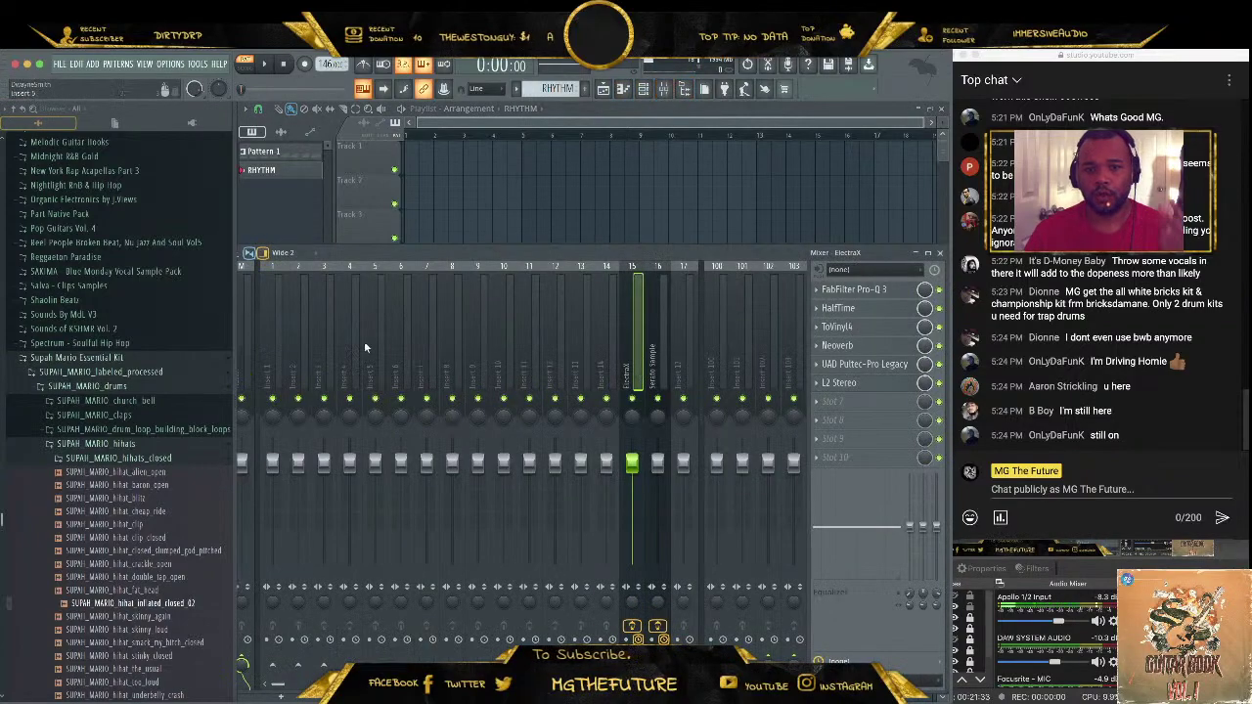
left_click(843, 290)
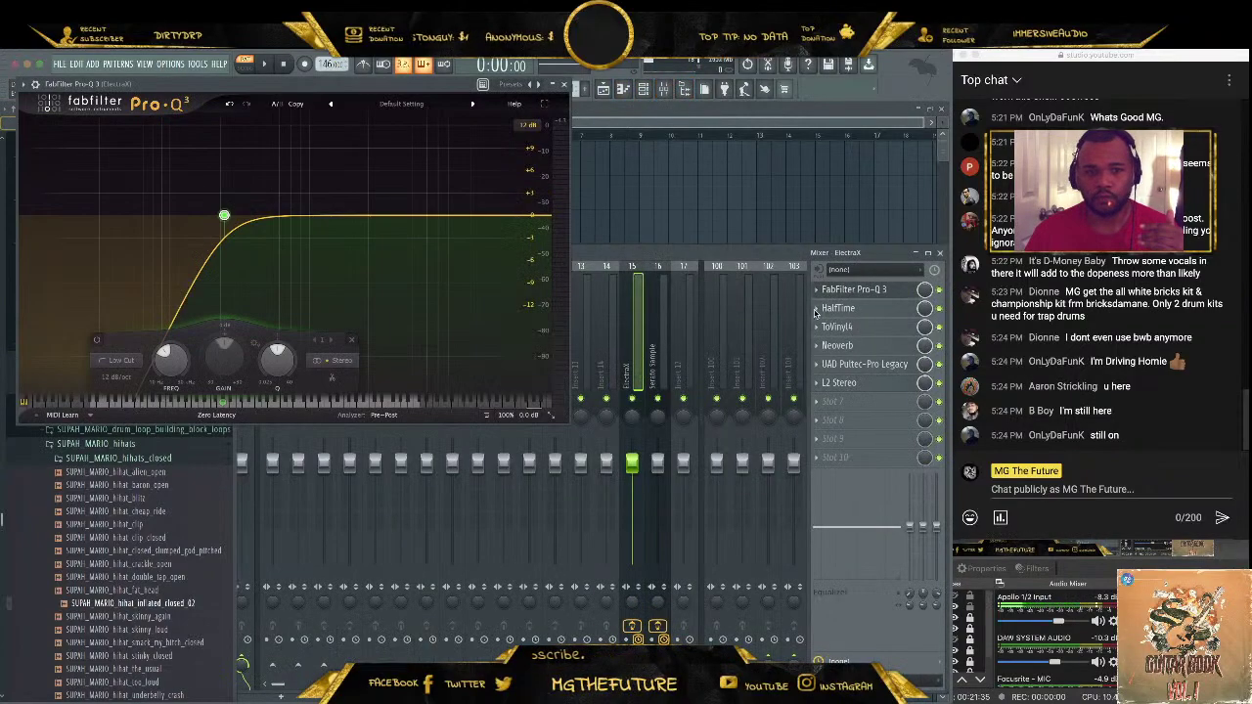
mouse_move(224, 217)
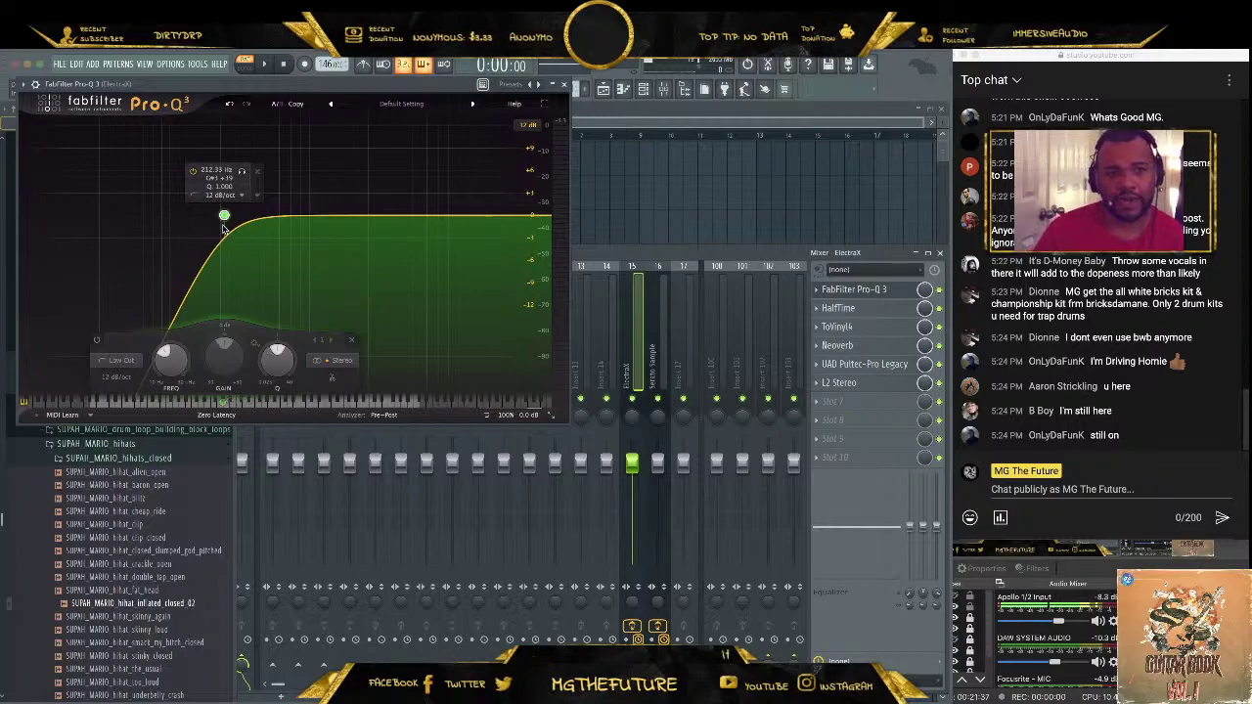
key("space")
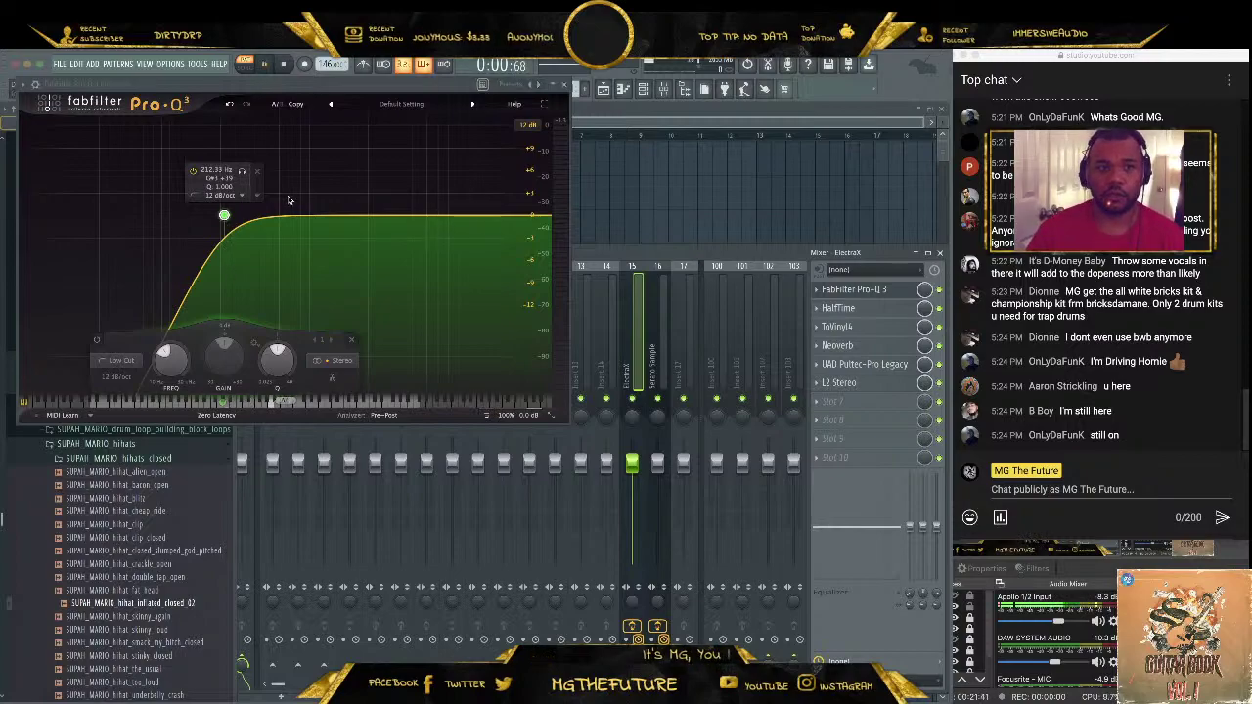
left_click_drag(374, 115, 580, 246)
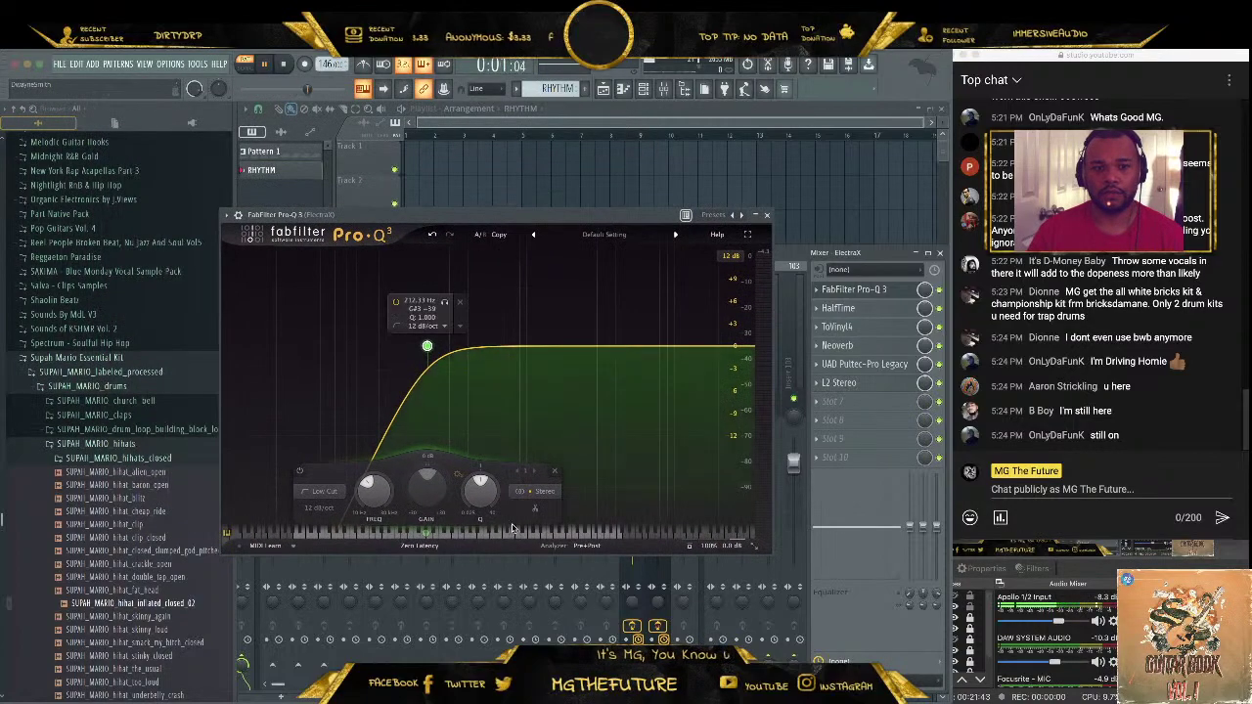
left_click(555, 472)
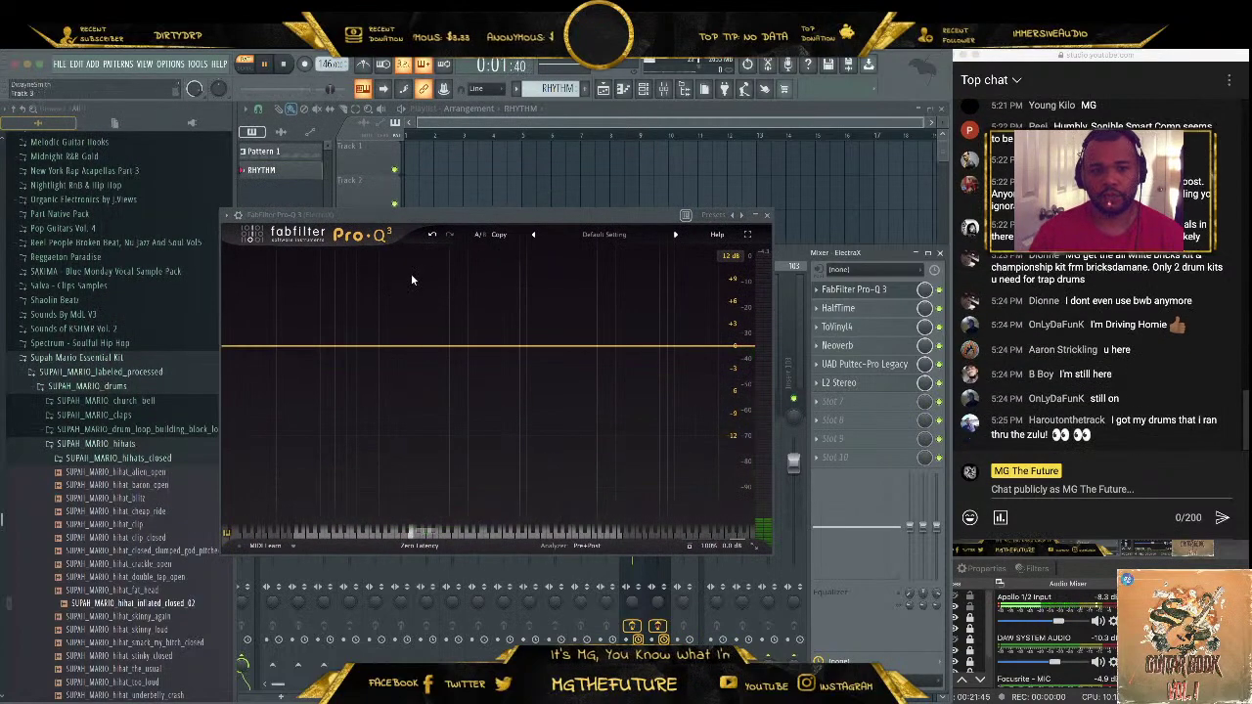
Add a flat bell band at about 170 Hz in Pro-Q 3 and play Pattern 1 in pattern mode
left_click(412, 346)
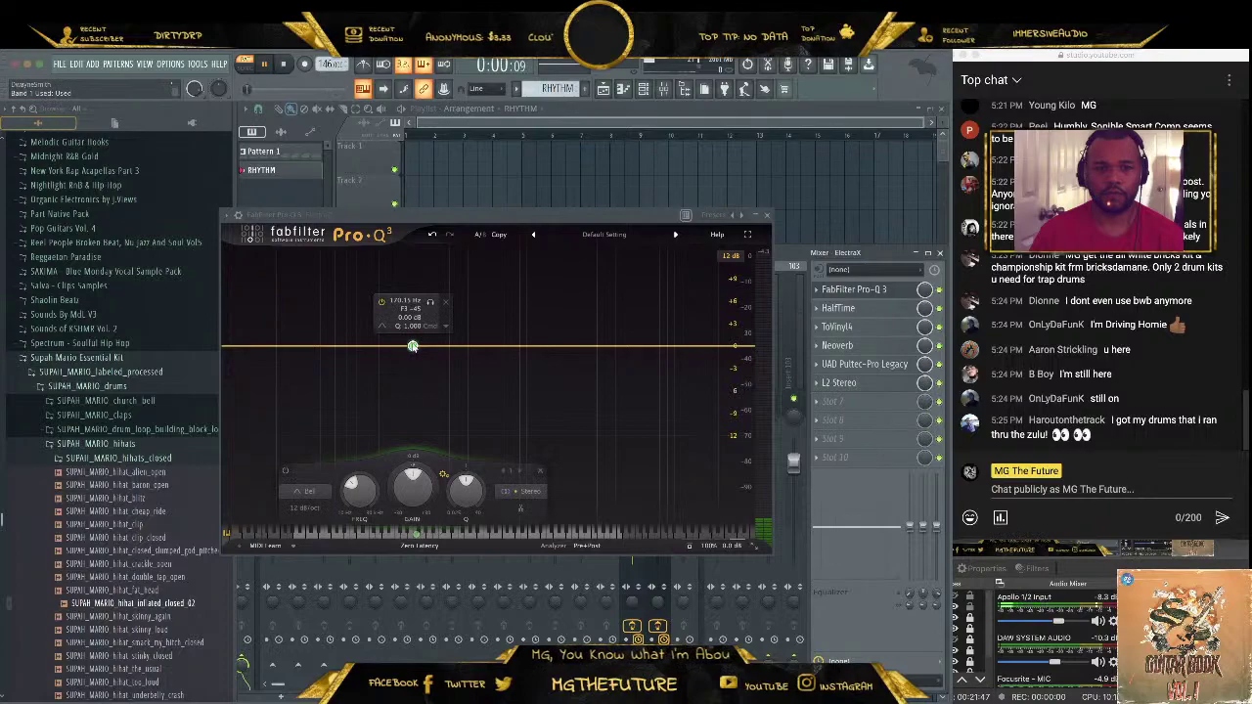
key("space")
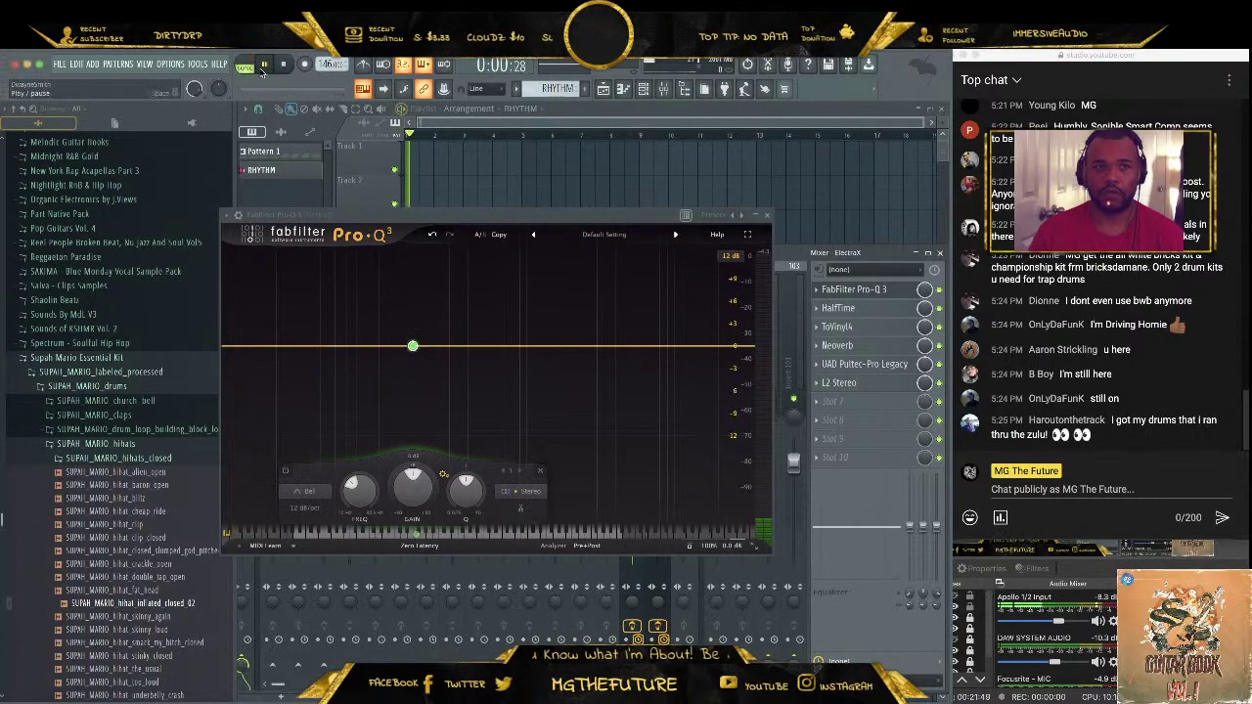
key("space")
key("F9")
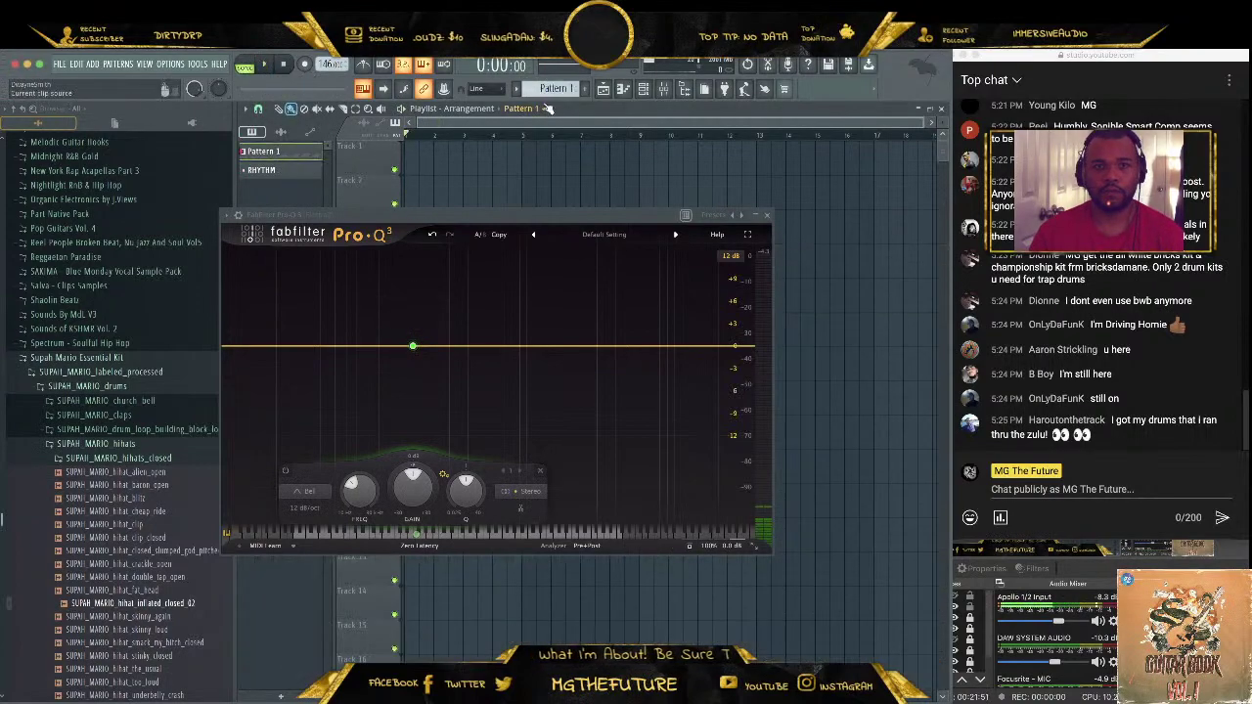
left_click(642, 95)
key("space")
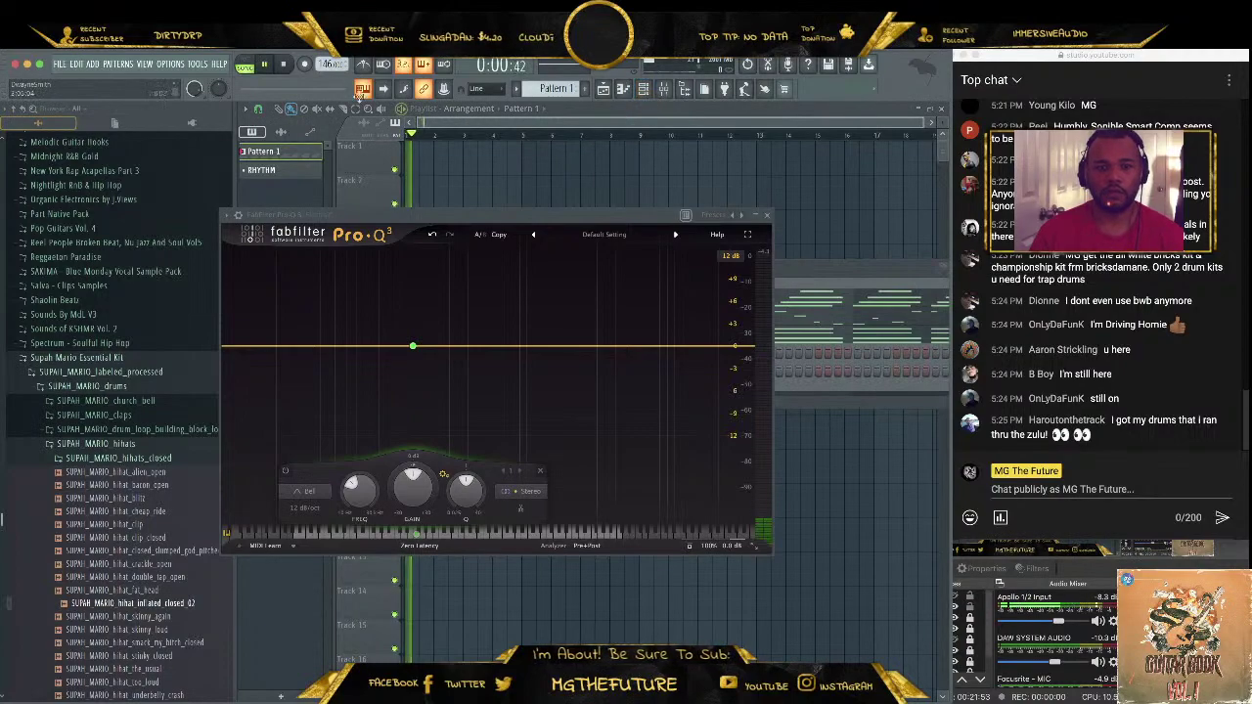
left_click(244, 66)
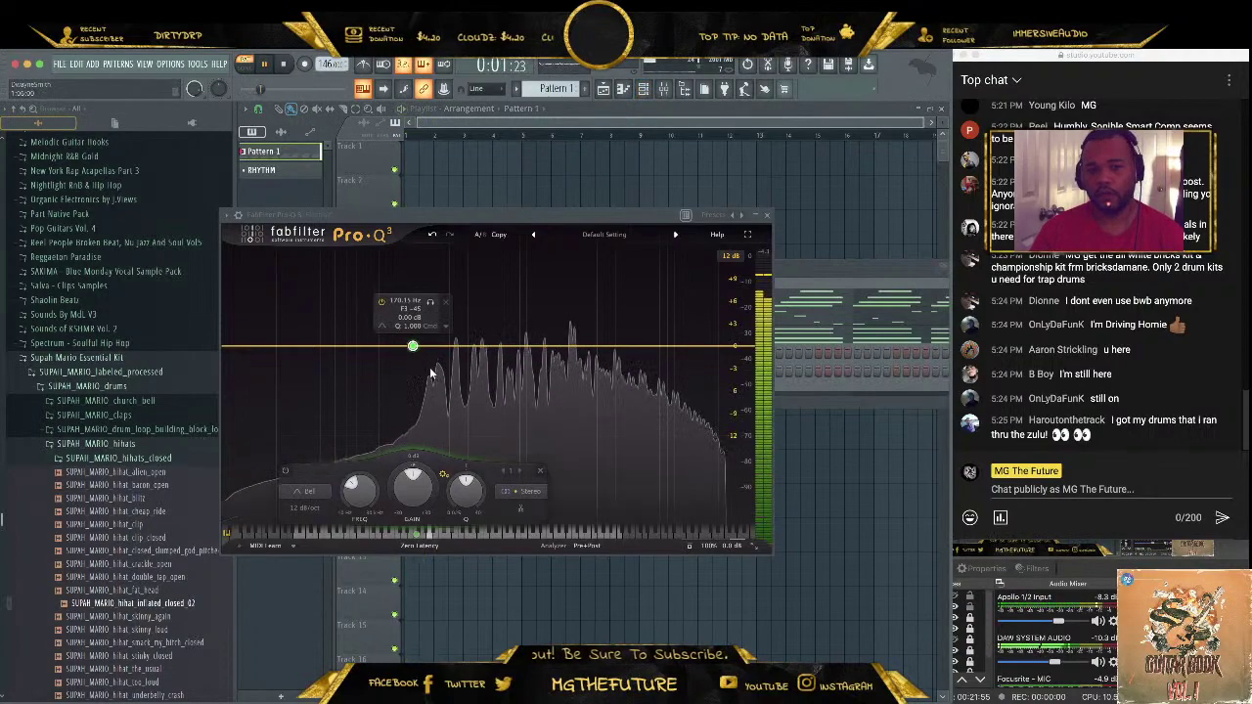
Shift the low bell band slightly higher in frequency, add a second gentle bell boost at a higher frequency, and stop playback
left_click_drag(413, 346, 427, 345)
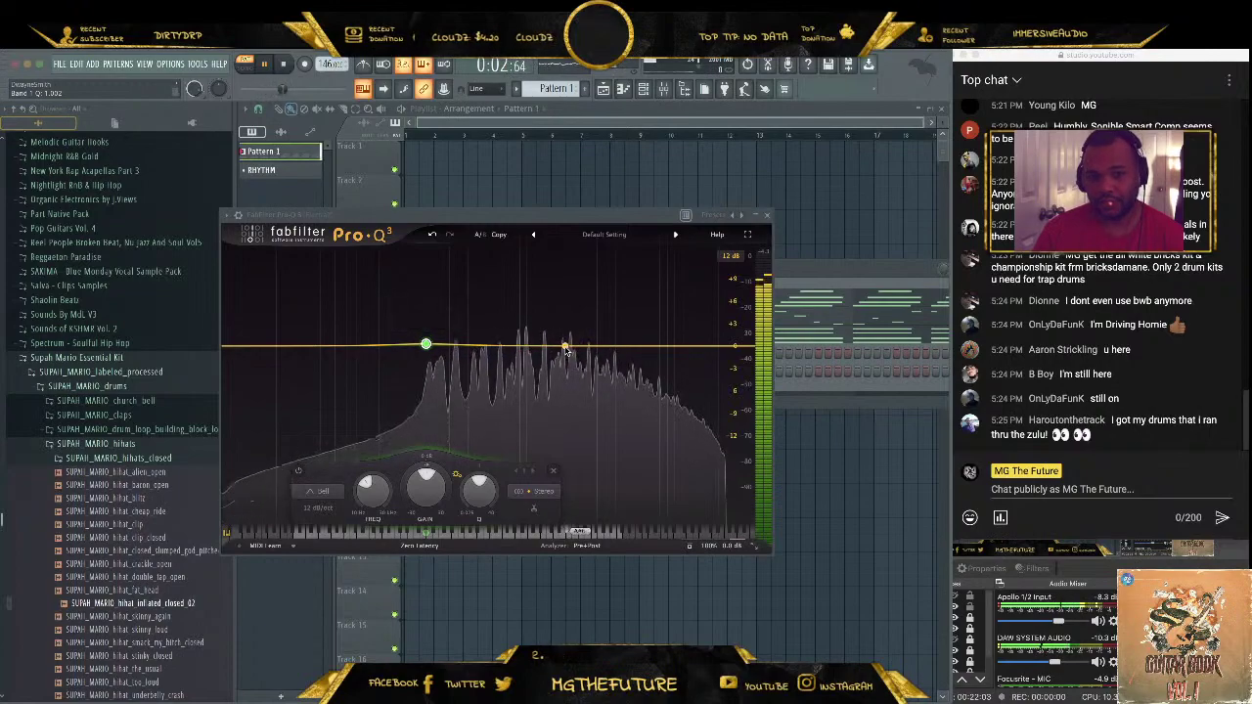
left_click_drag(565, 348, 564, 338)
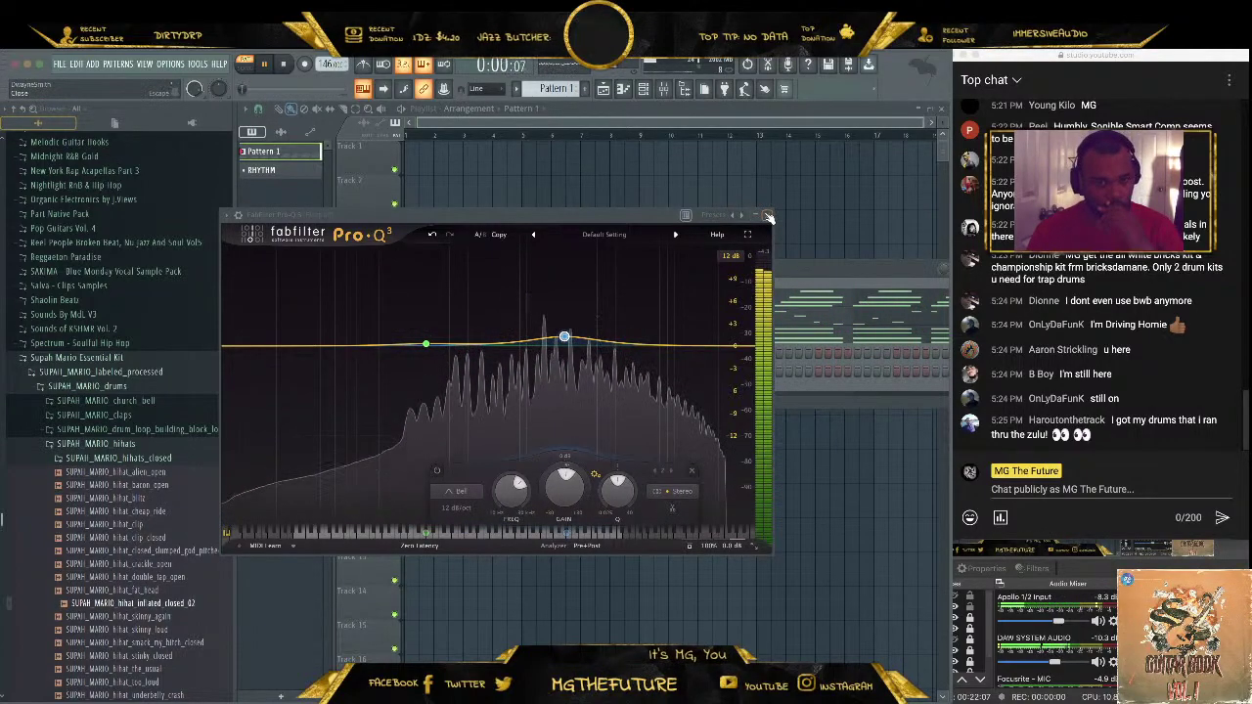
key("Escape")
left_click(285, 65)
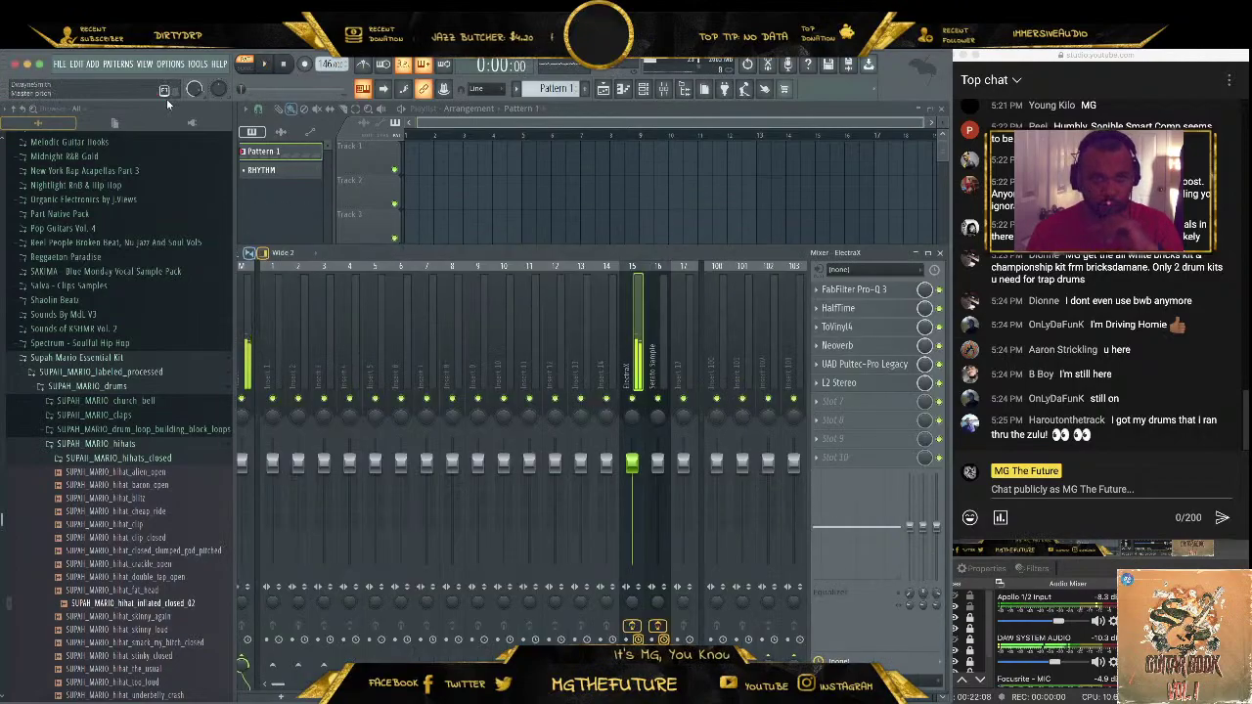
Examine the MIDI Out chord notes of Pattern 1 in the piano roll across the octaves
left_click(30, 65)
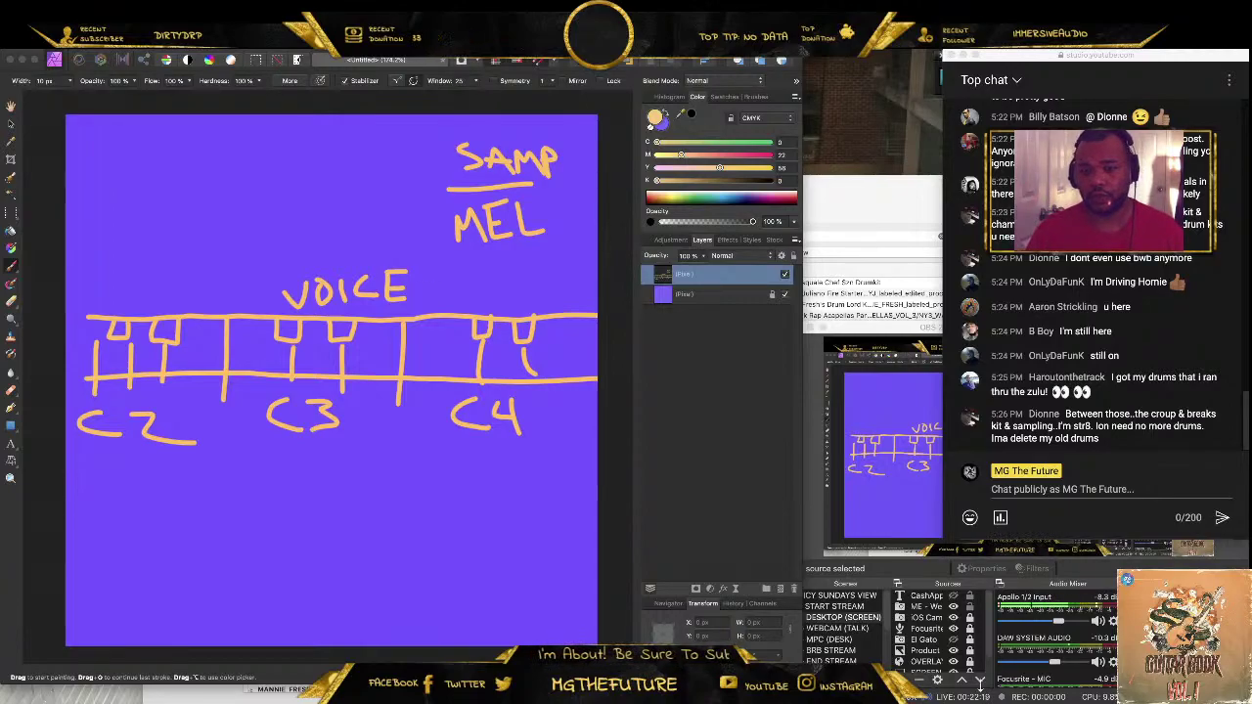
key("super+m")
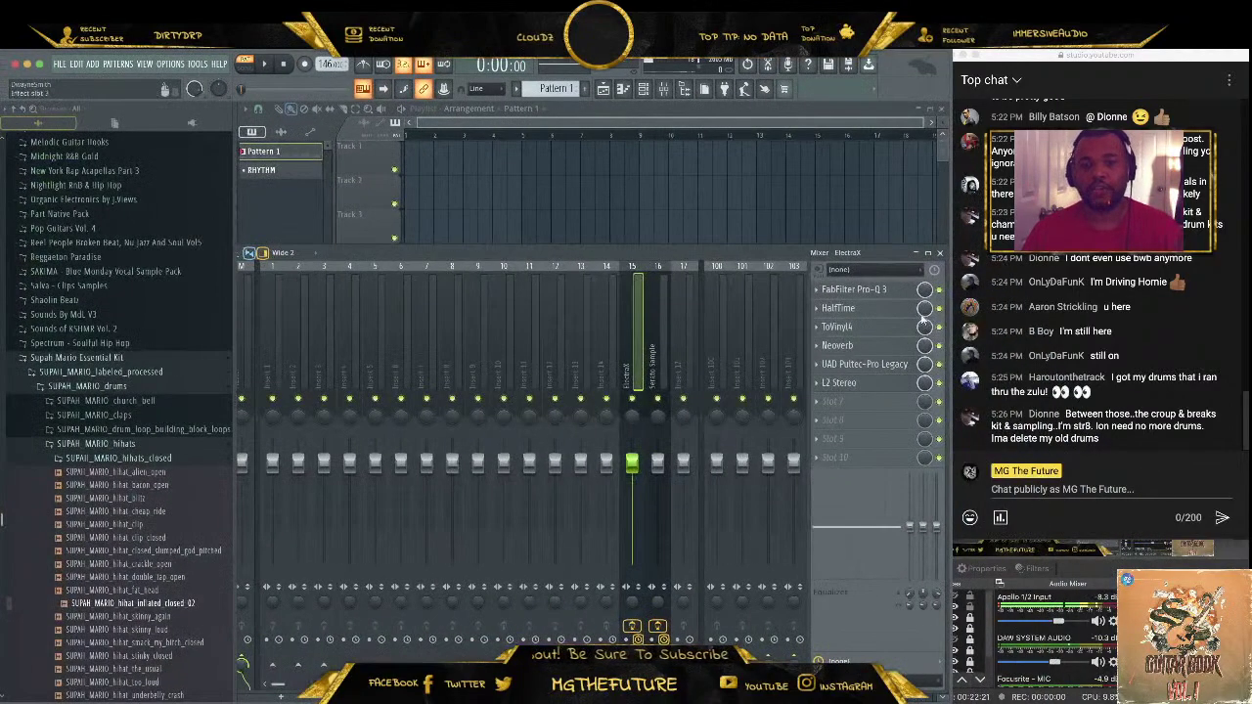
left_click(546, 432)
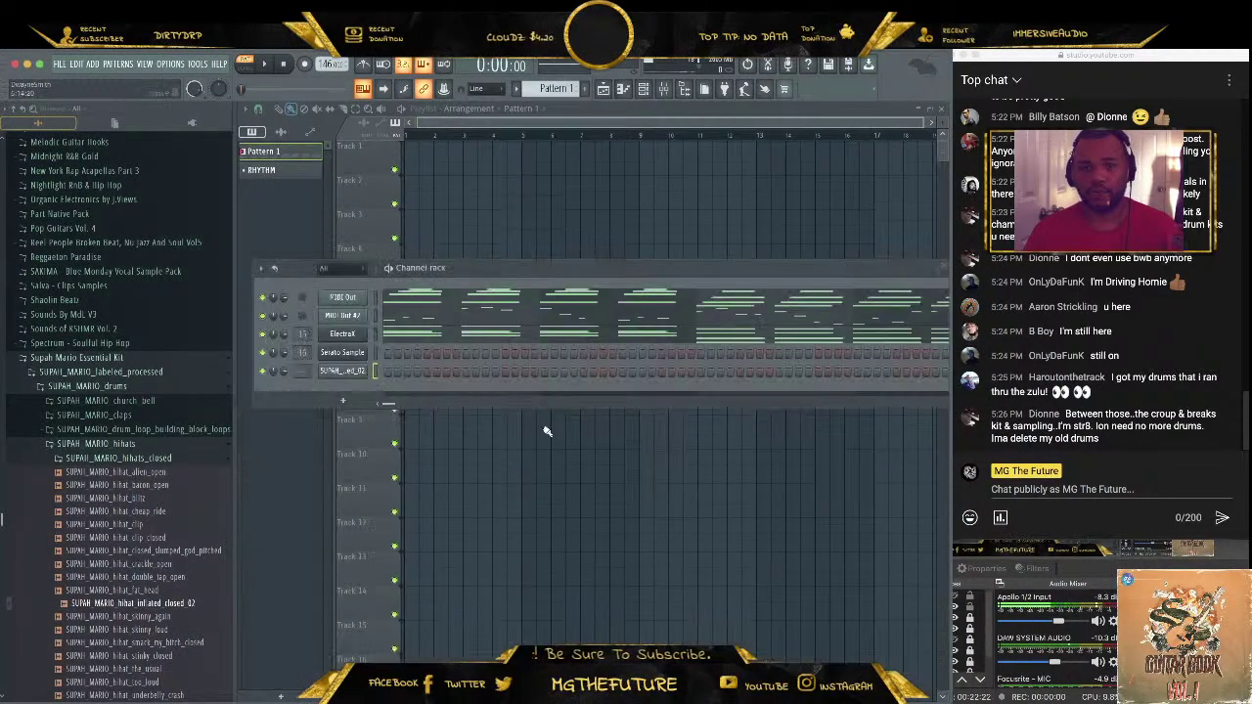
left_click(550, 297)
scroll(577, 359, "up", 5)
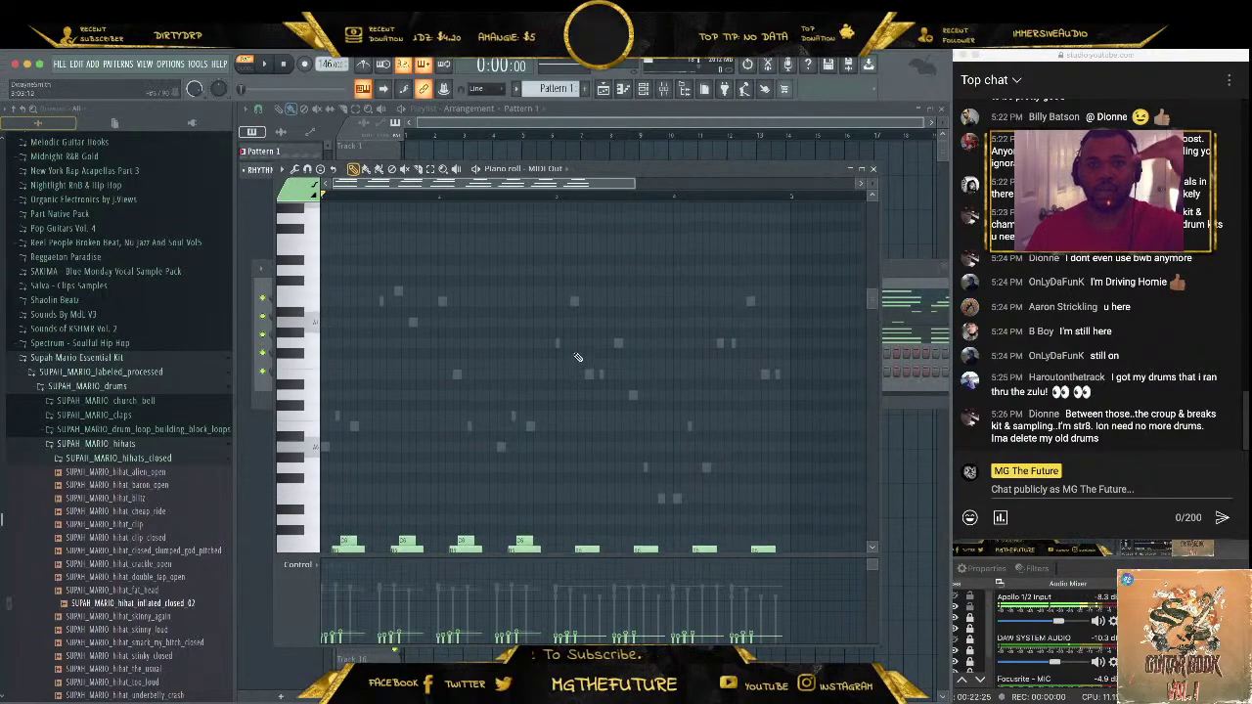
scroll(575, 356, "down", 5)
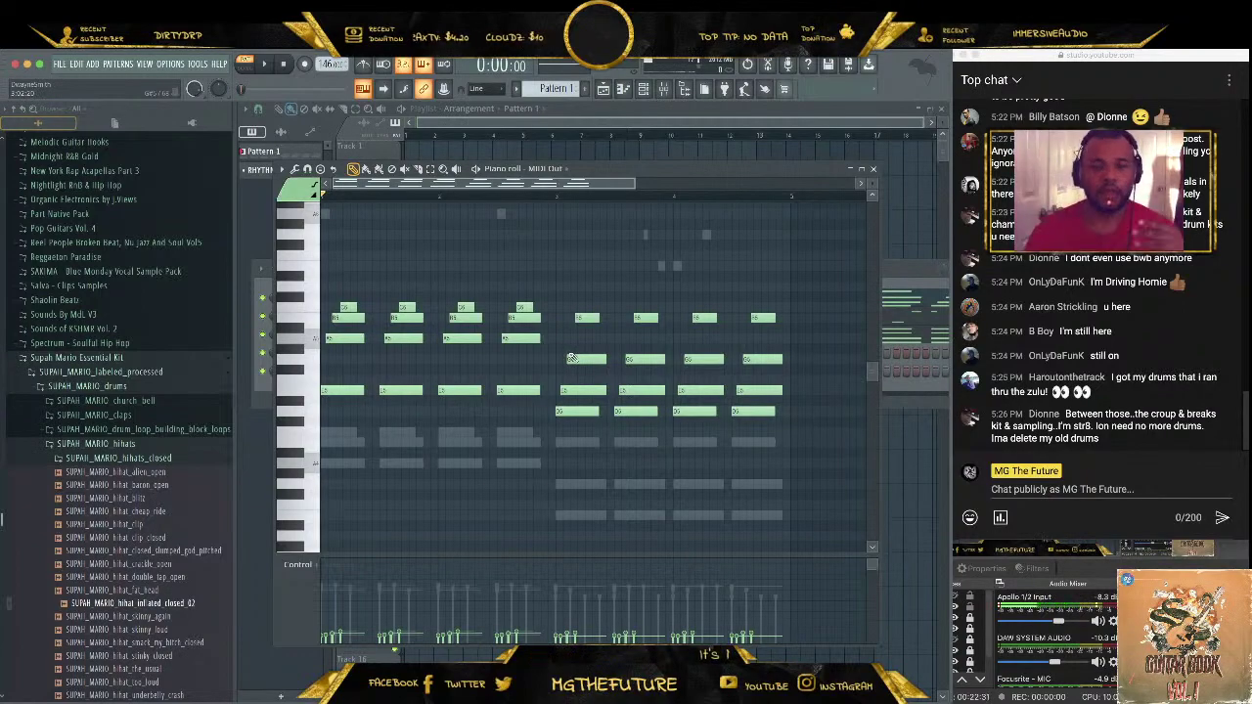
scroll(537, 371, "up", 5)
scroll(537, 374, "down", 5)
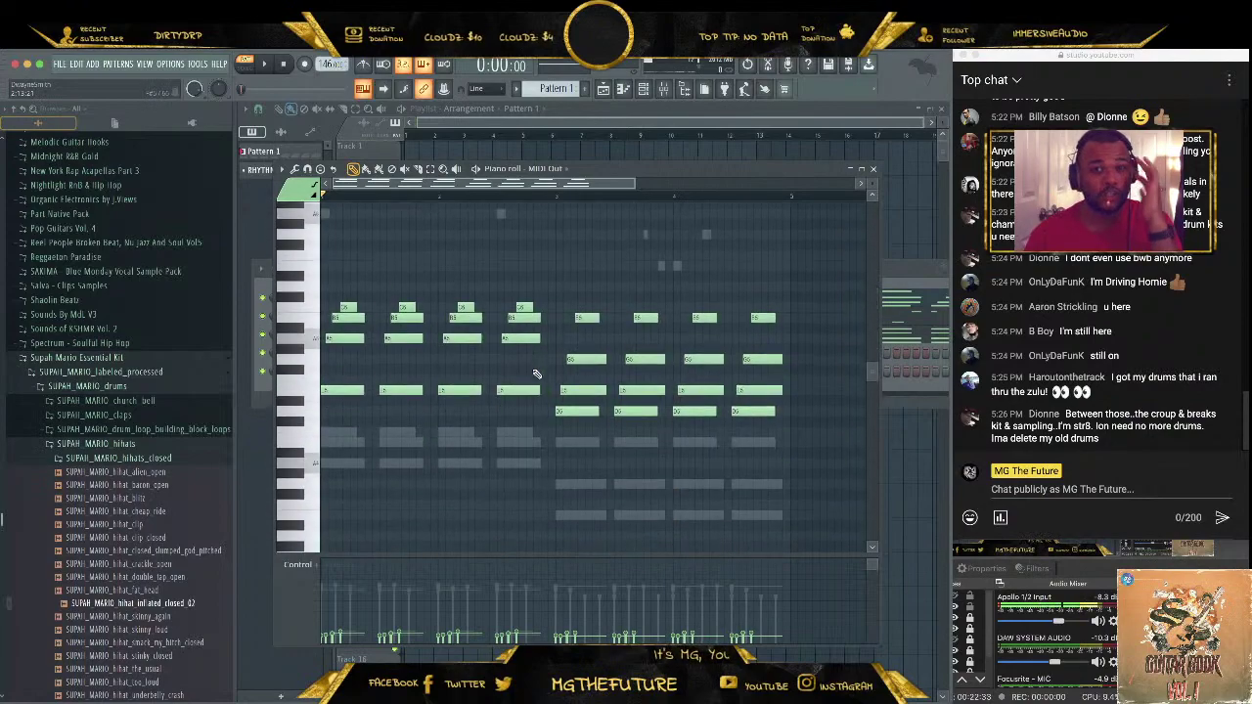
left_click(872, 168)
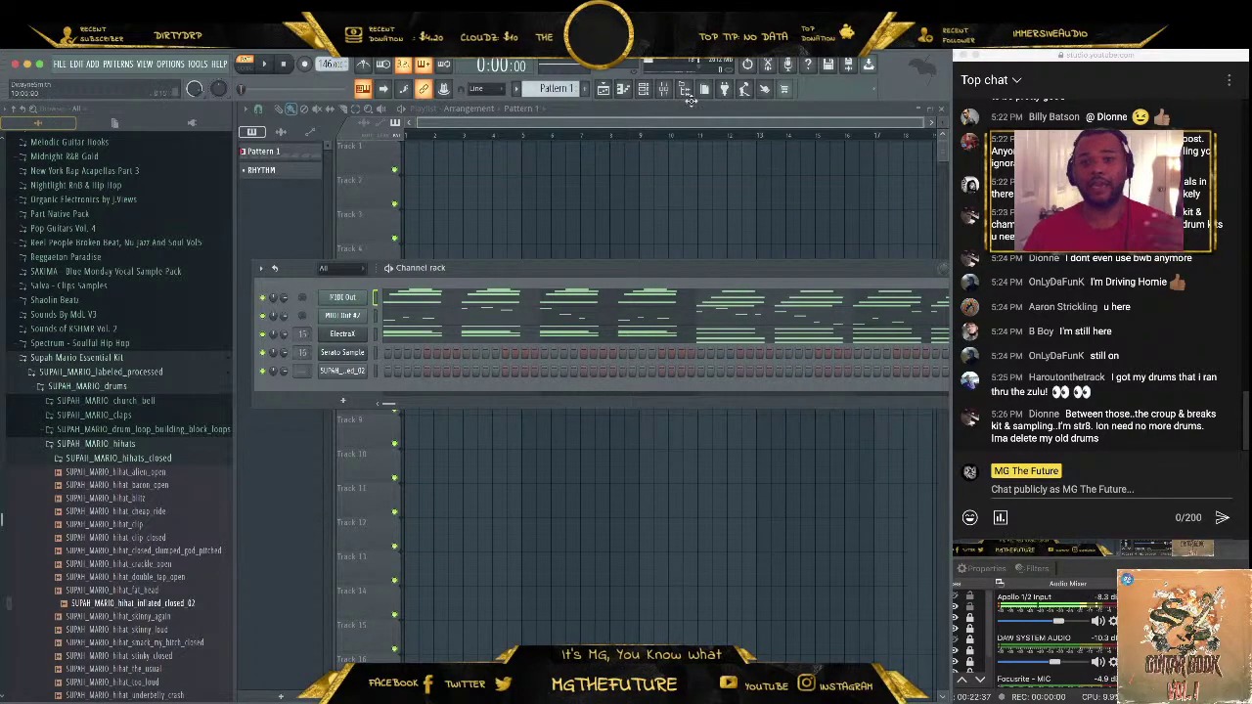
Review the Pro-Q 3 curve on the ElectraX mixer insert and close the equalizer
left_click(662, 89)
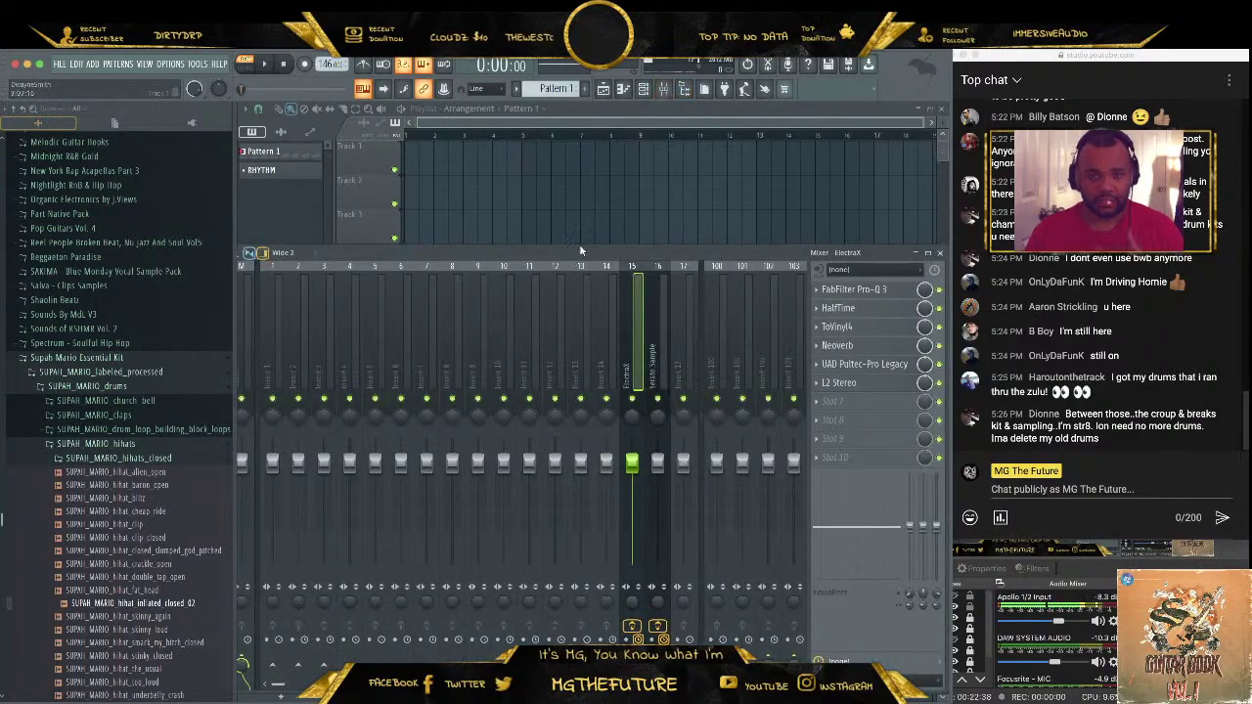
left_click(852, 290)
mouse_move(563, 333)
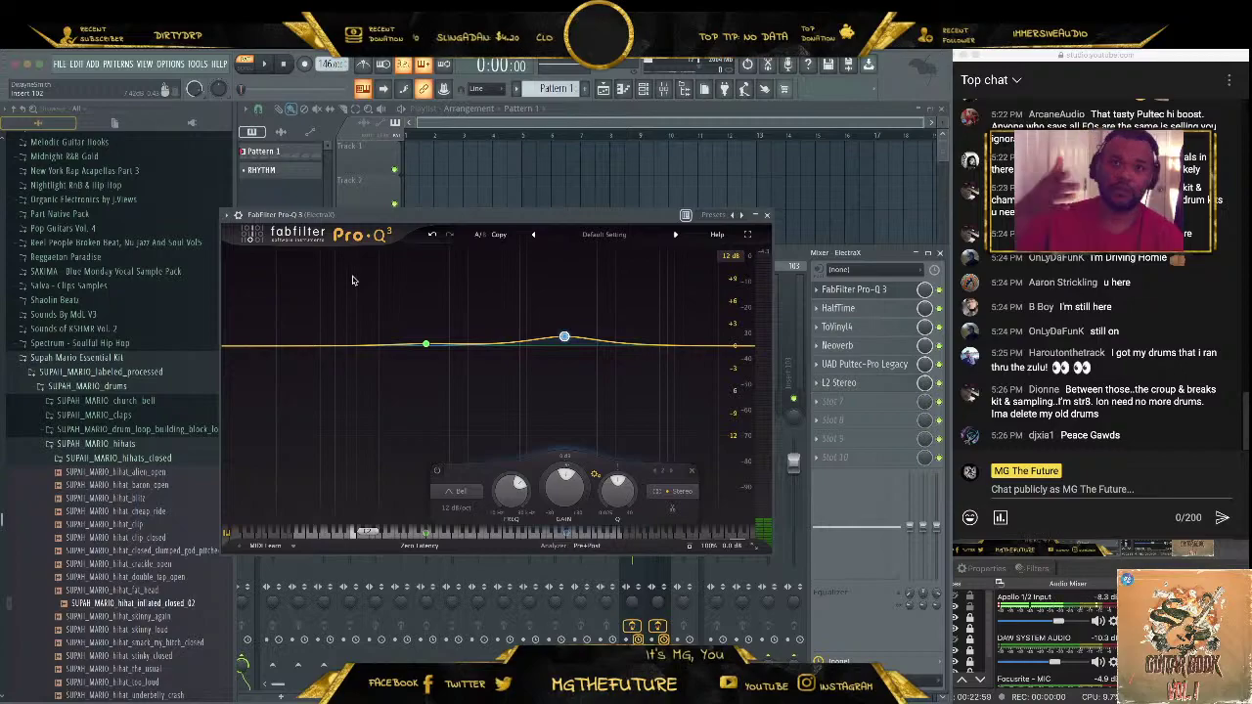
left_click(767, 215)
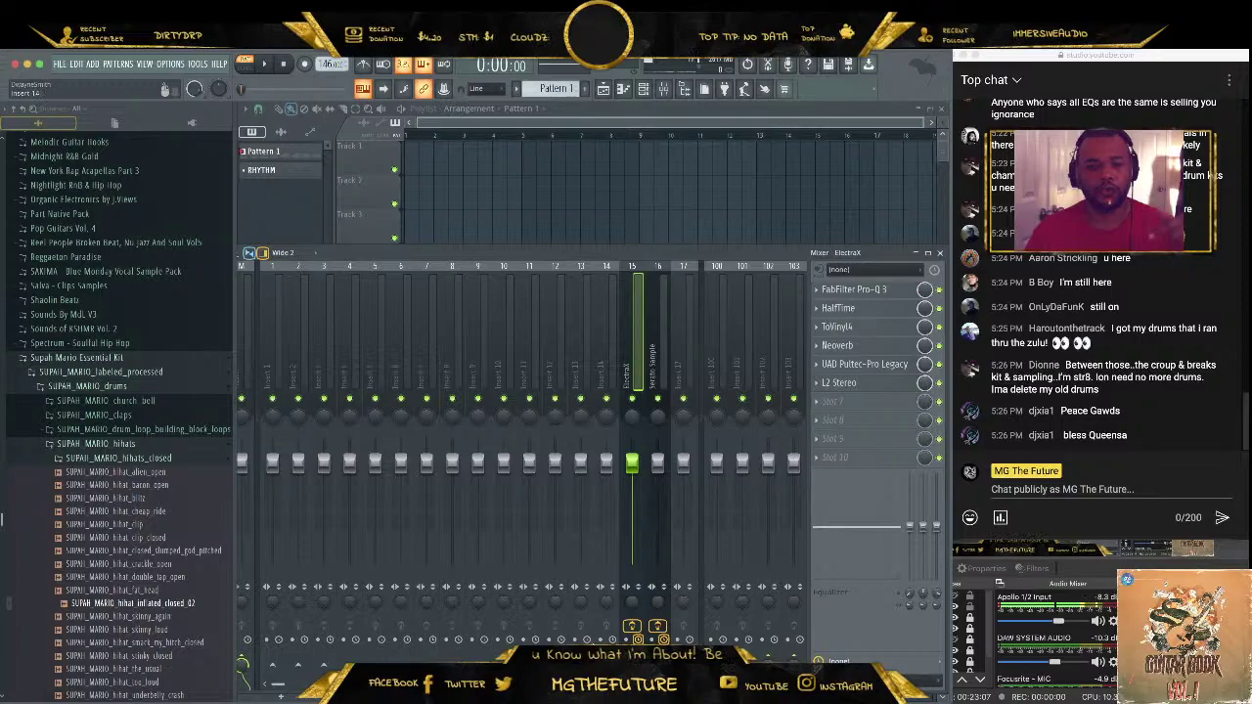
Switch to the keyboard sketch and handwrite BASS above the C2 keys and DRM above VOICE
key("super+Tab")
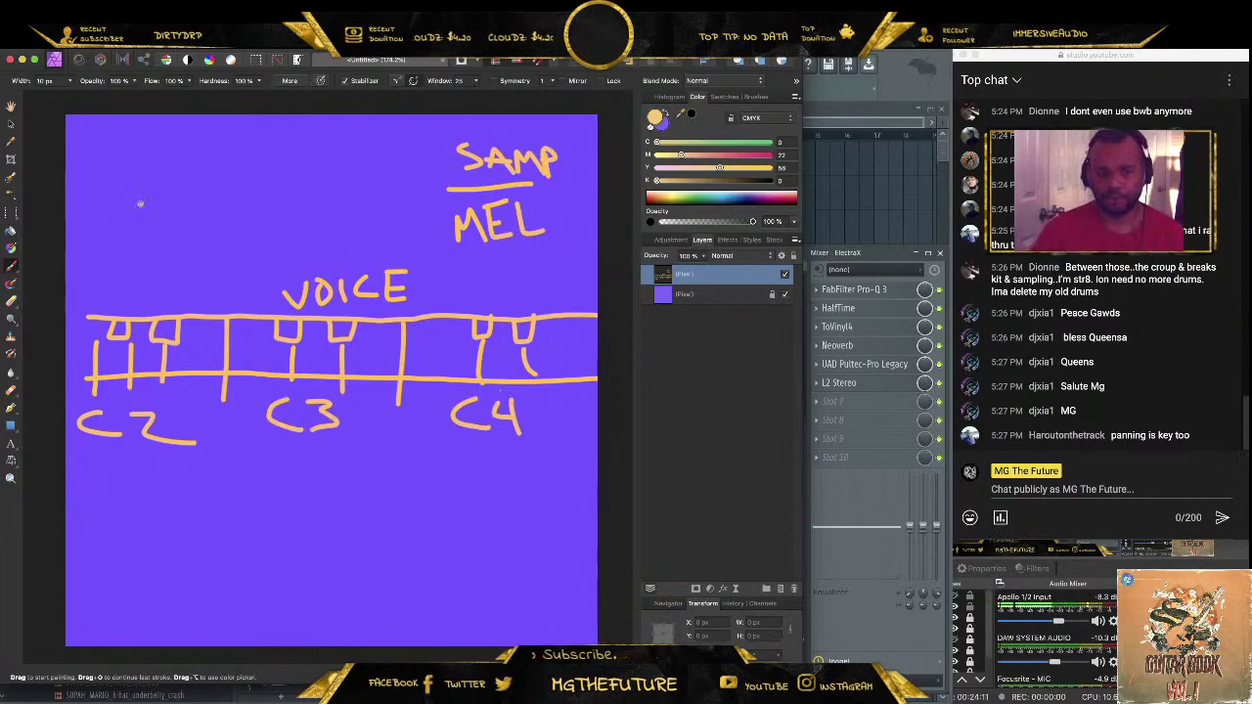
mouse_move(106, 212)
left_mouse_down()
mouse_move(107, 252)
mouse_move(136, 252)
left_mouse_up()
mouse_move(135, 250)
left_mouse_down()
mouse_move(147, 223)
mouse_move(170, 253)
left_mouse_up()
mouse_move(137, 235)
left_mouse_down()
mouse_move(163, 235)
mouse_move(168, 252)
left_mouse_up()
left_click_drag(211, 209, 180, 250)
mouse_move(292, 163)
left_mouse_down()
mouse_move(293, 195)
mouse_move(315, 191)
mouse_move(296, 219)
left_mouse_up()
left_click_drag(322, 178, 323, 211)
mouse_move(321, 166)
left_mouse_down()
mouse_move(344, 203)
mouse_move(391, 201)
left_mouse_up()
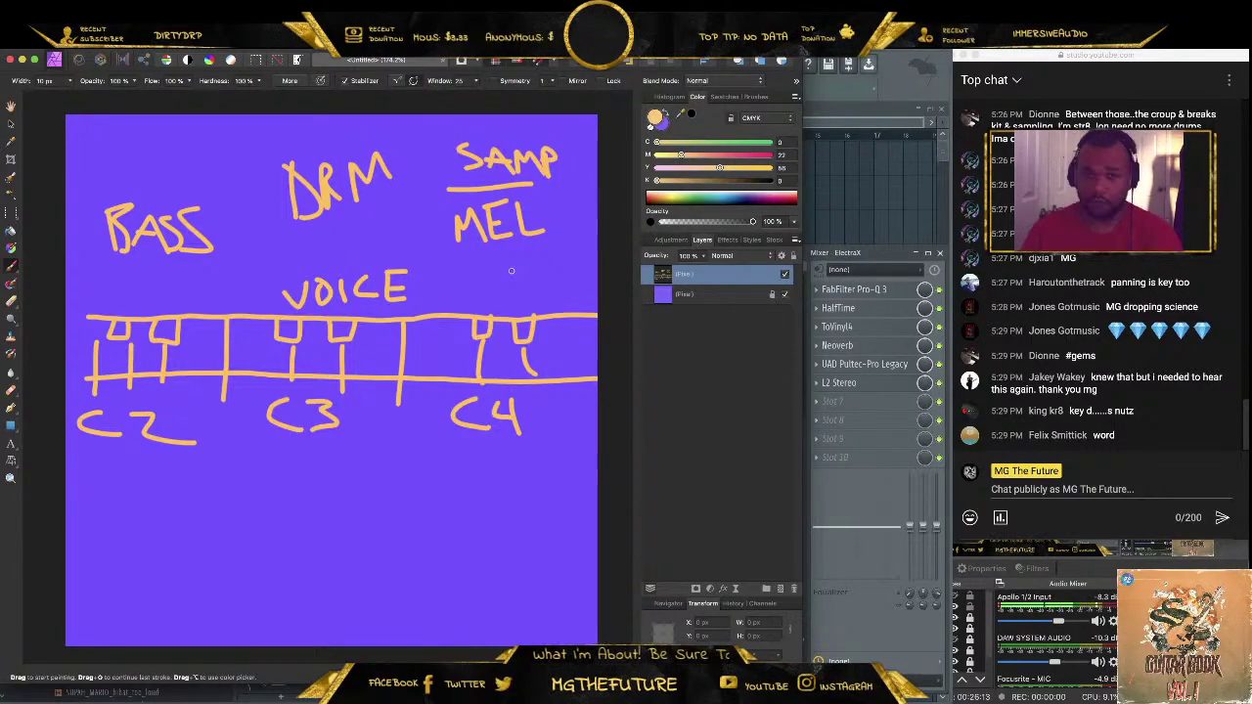
Switch to FL Studio, fill every second step of the closed hi-hat channel in the RHYTHM pattern, and play it
key("super+m")
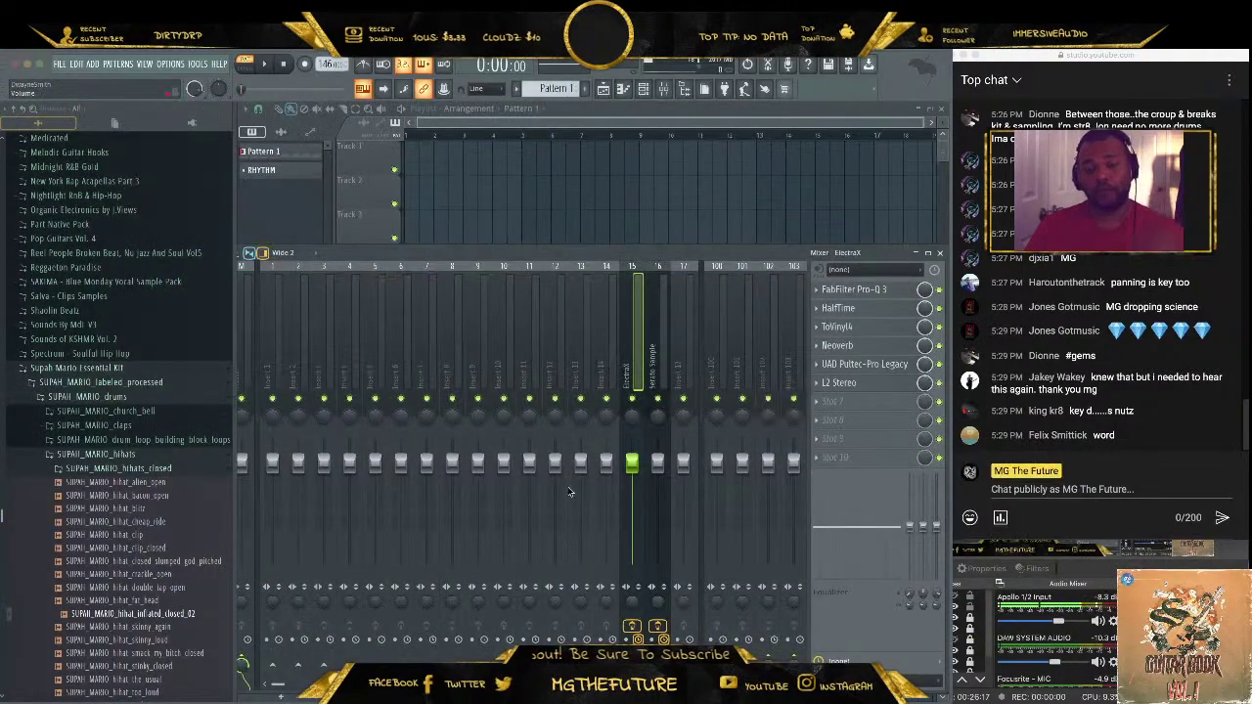
left_click(939, 253)
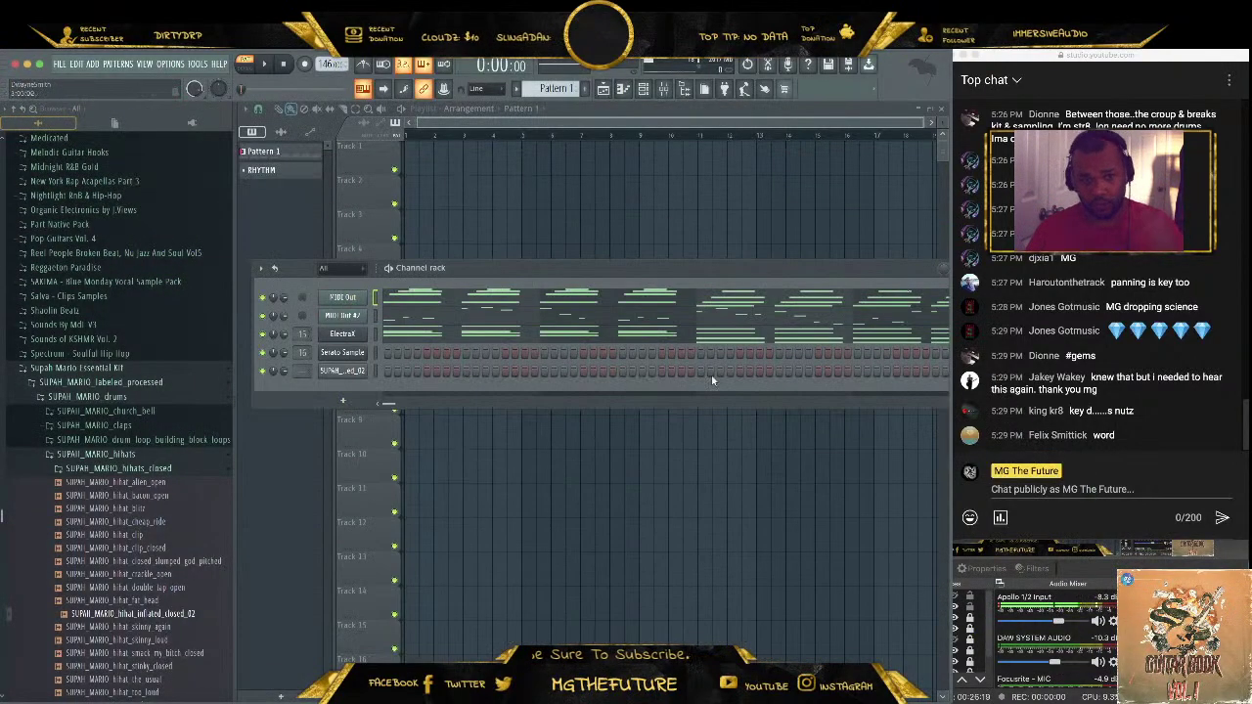
left_click(261, 169)
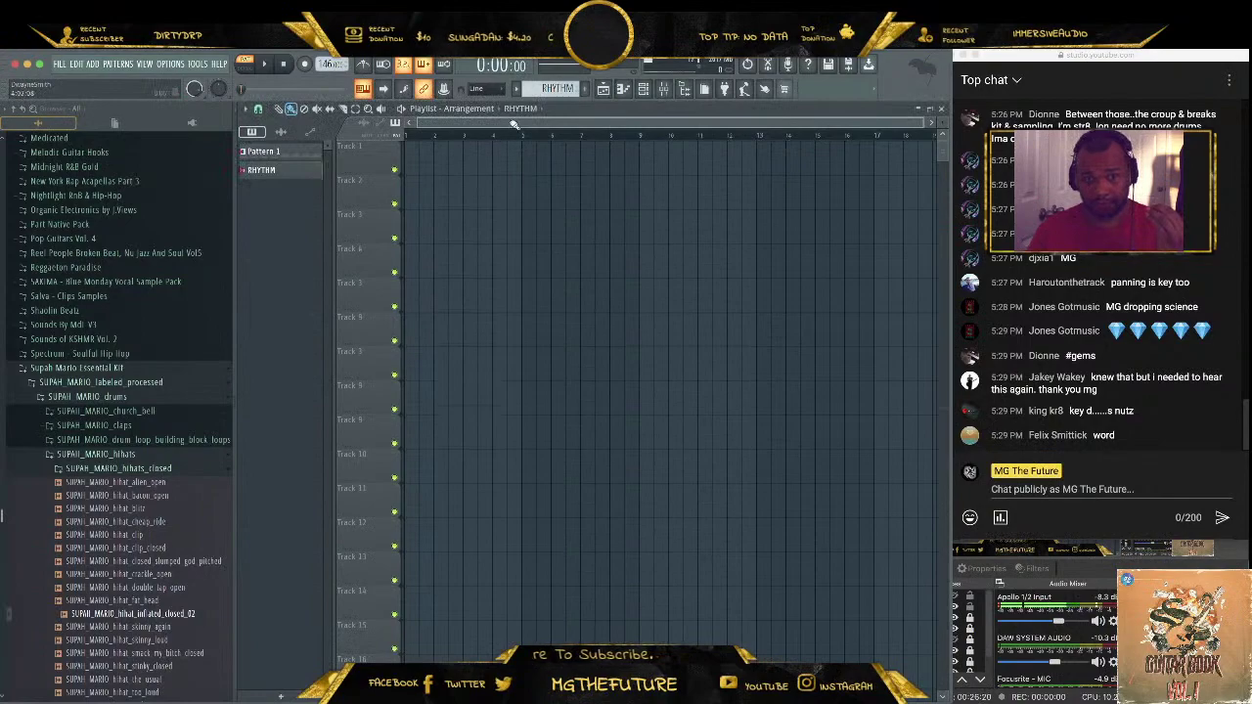
left_click(643, 88)
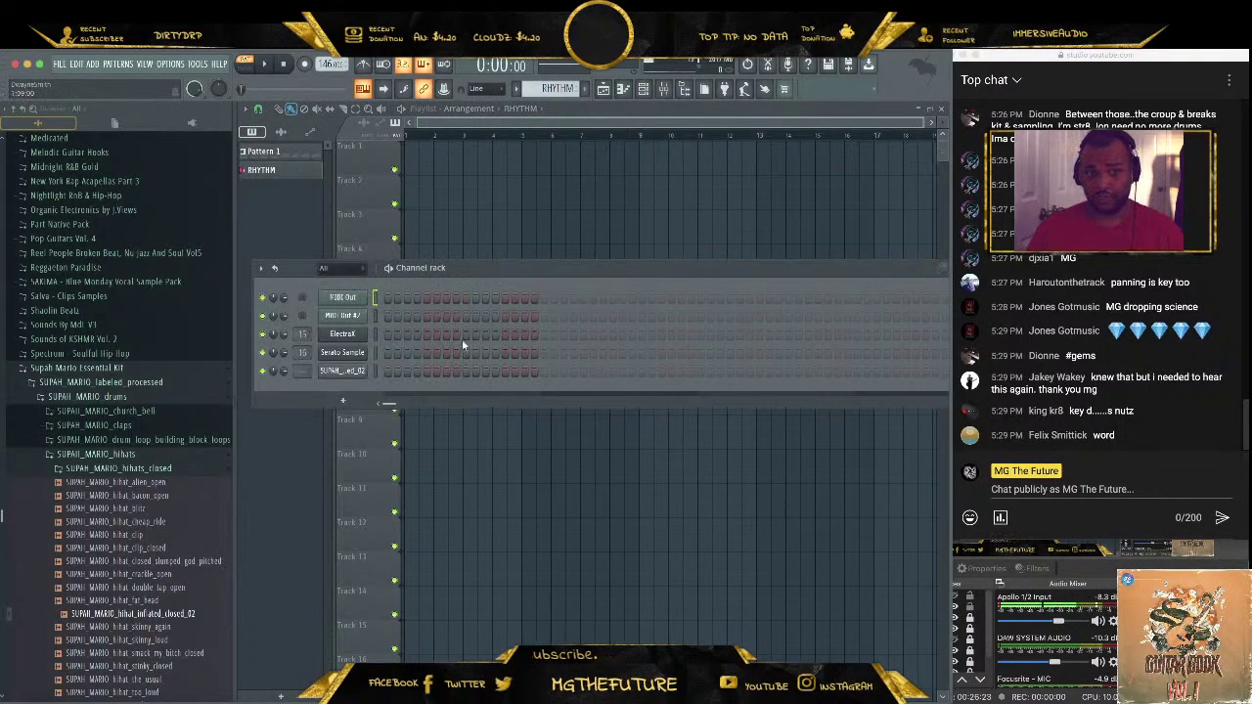
left_click(376, 372)
left_click(263, 64)
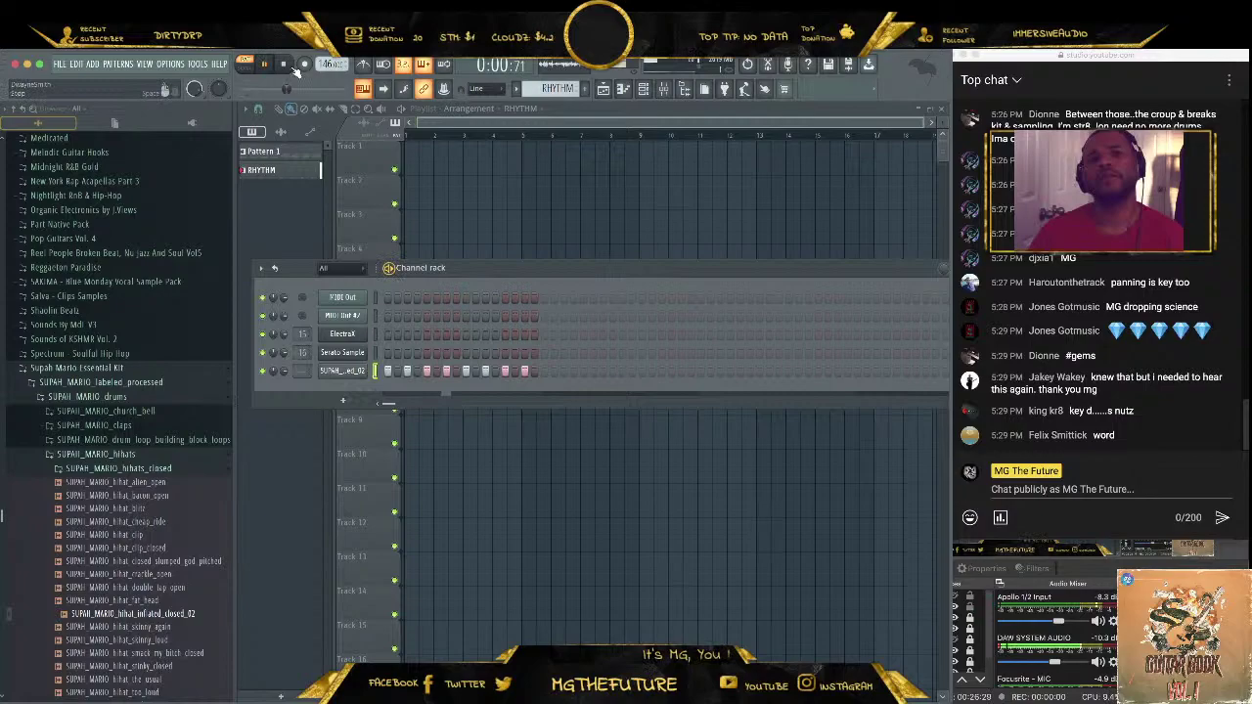
Clone the closed hi-hat channel in the RHYTHM pattern and place hits on steps 1, 5, 9 and 13 of the clone
left_click(283, 65)
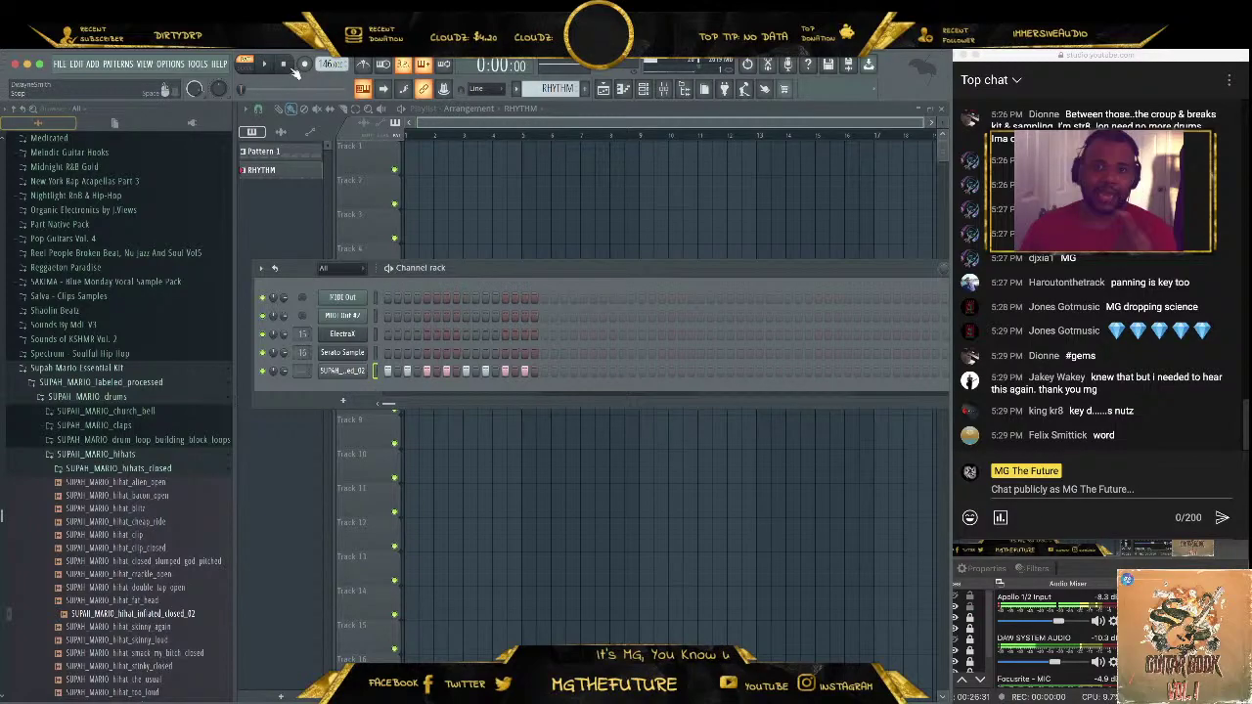
right_click(354, 373)
left_click(418, 489)
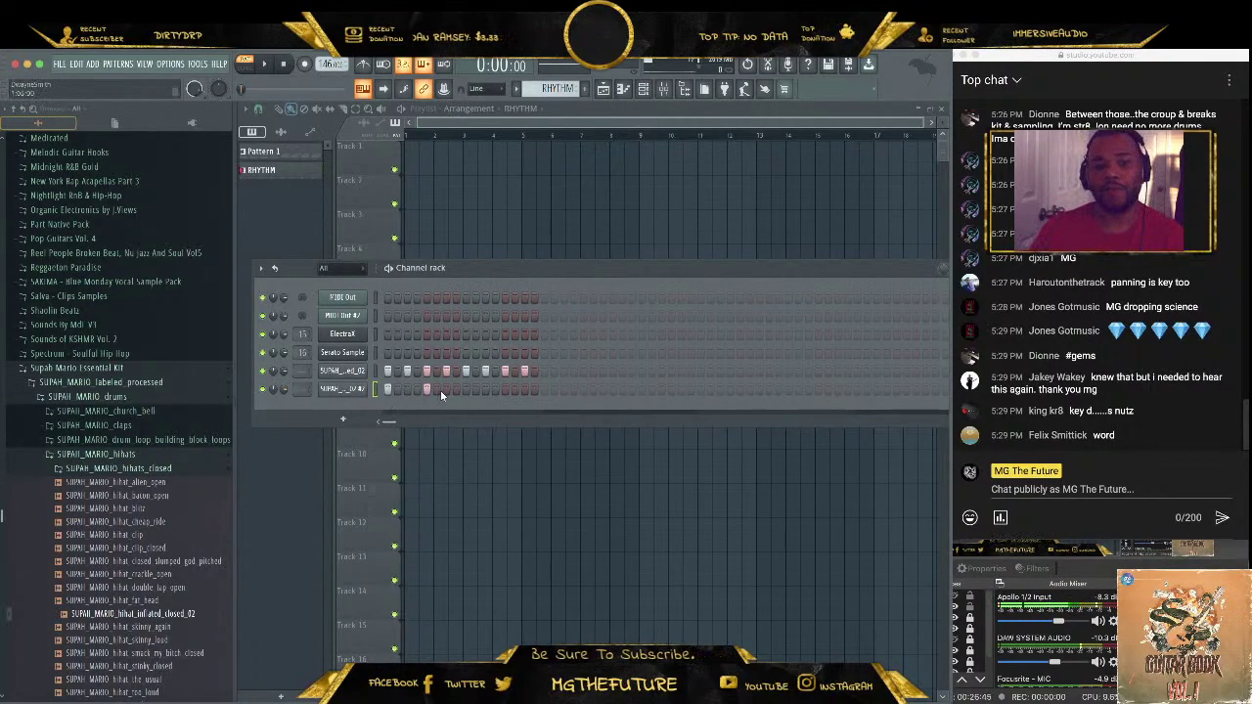
Rename the original closed hi-hat channel C5 and its clone C3
right_click(354, 387)
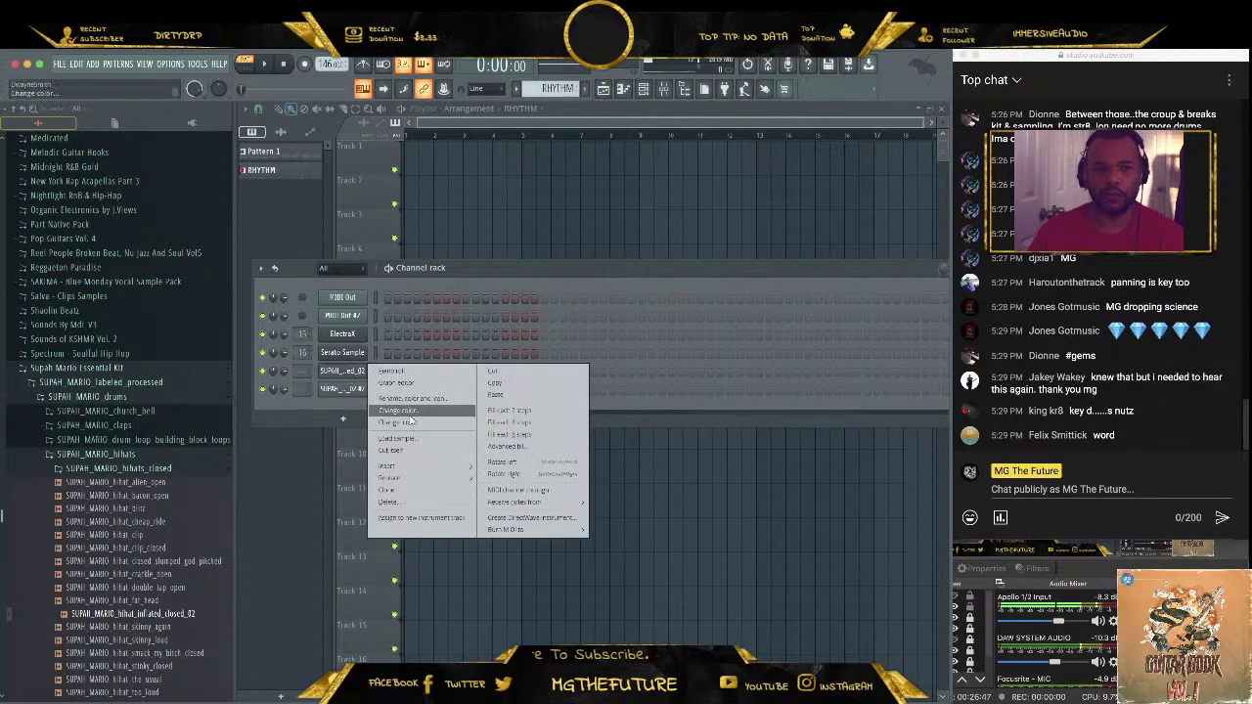
left_click(422, 403)
key("Return")
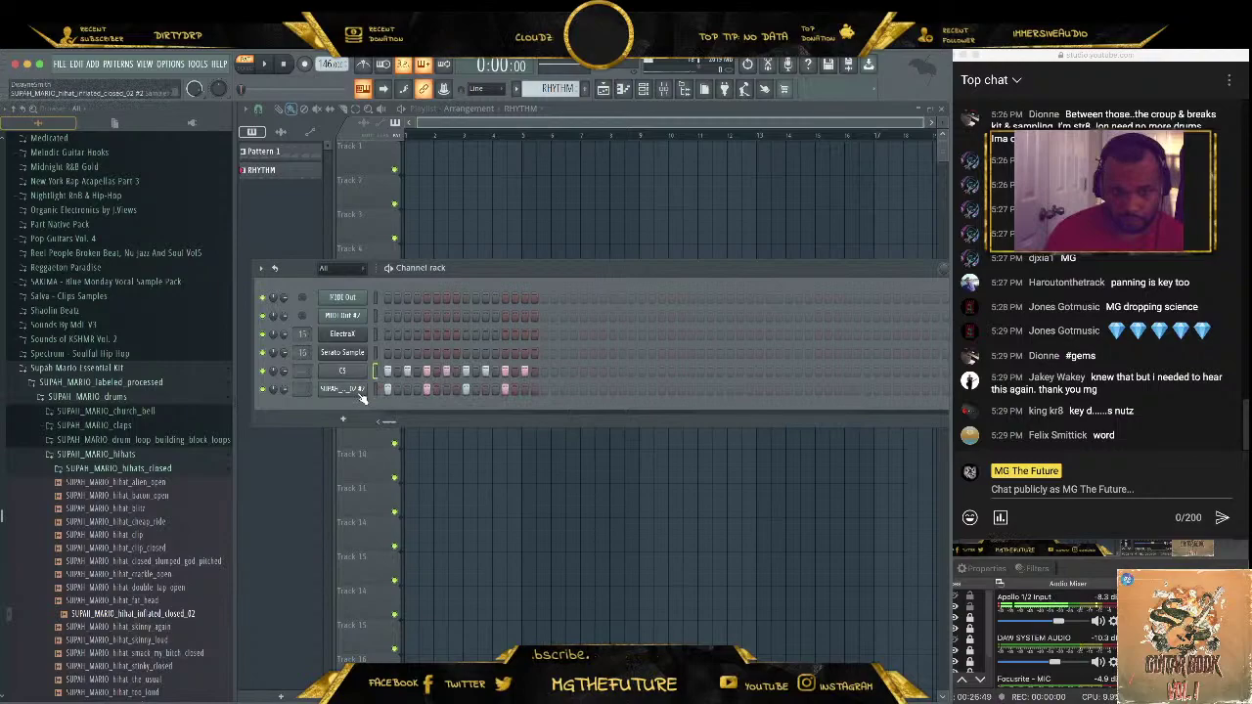
key("F2")
type("C4")
key("Return")
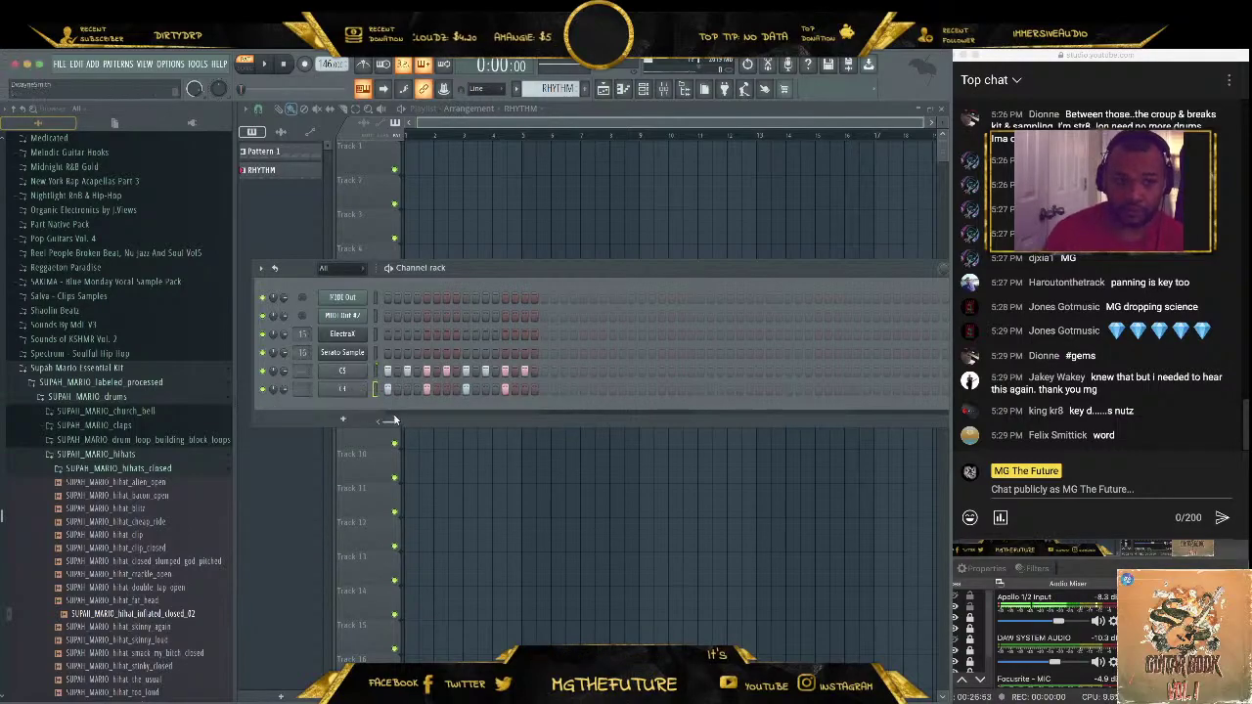
Clone the C3 hi-hat channel and rename the new copy C2
right_click(372, 388)
left_click(533, 514)
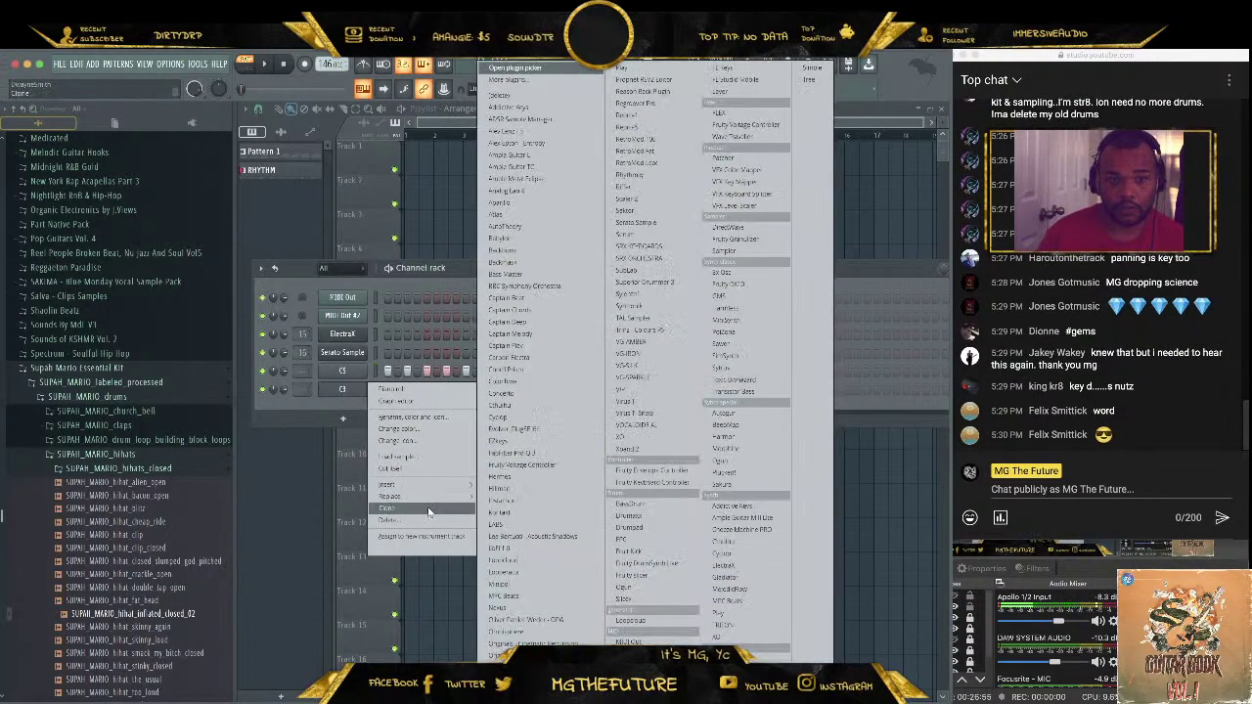
left_click(508, 449)
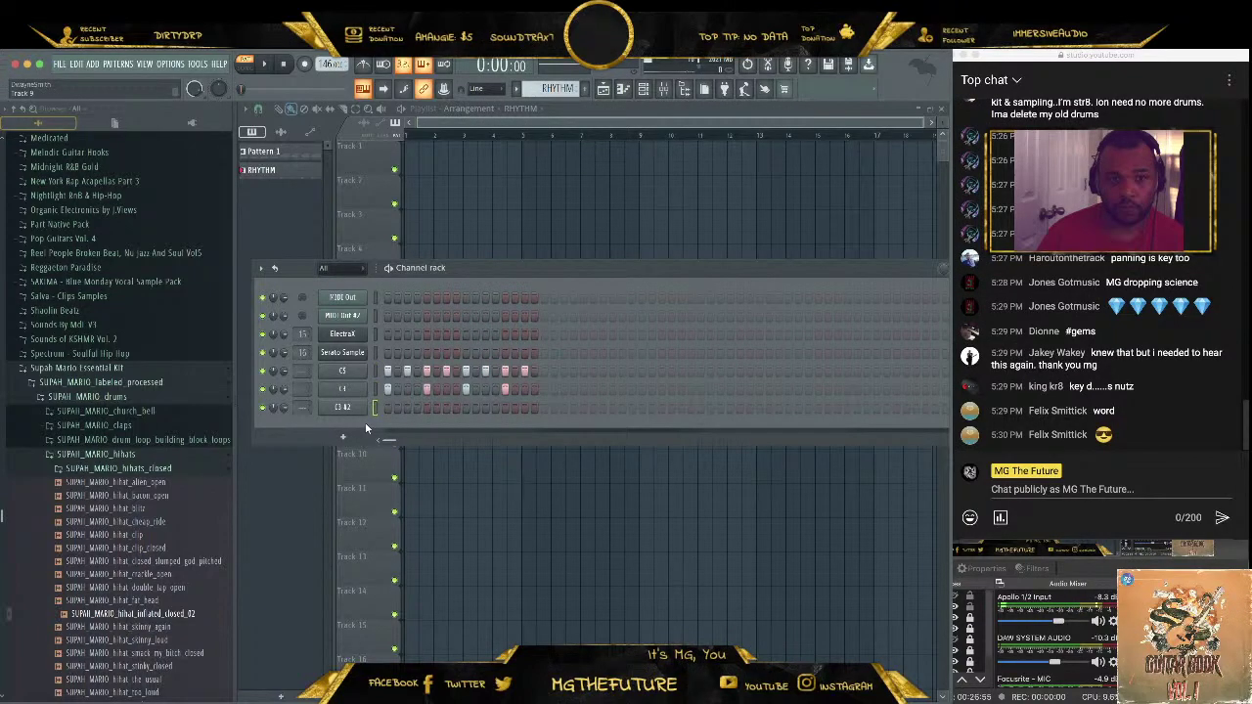
key("F2")
type("C3")
key("Return")
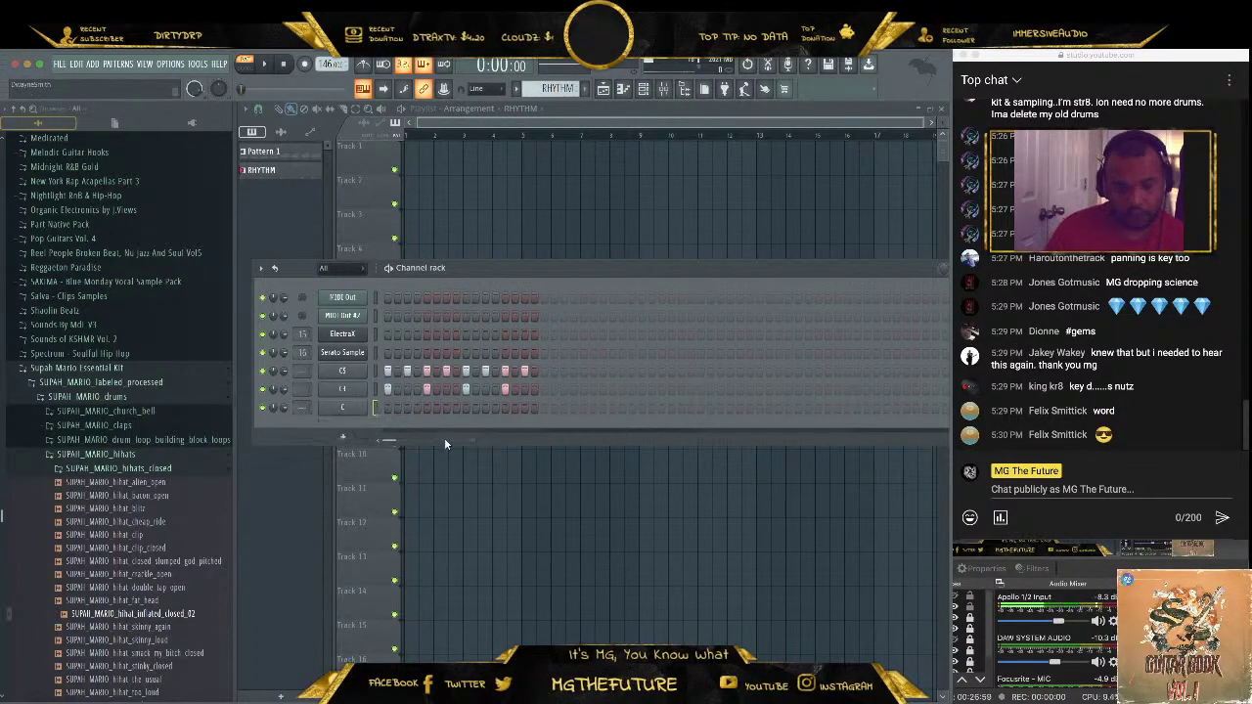
right_click(350, 405)
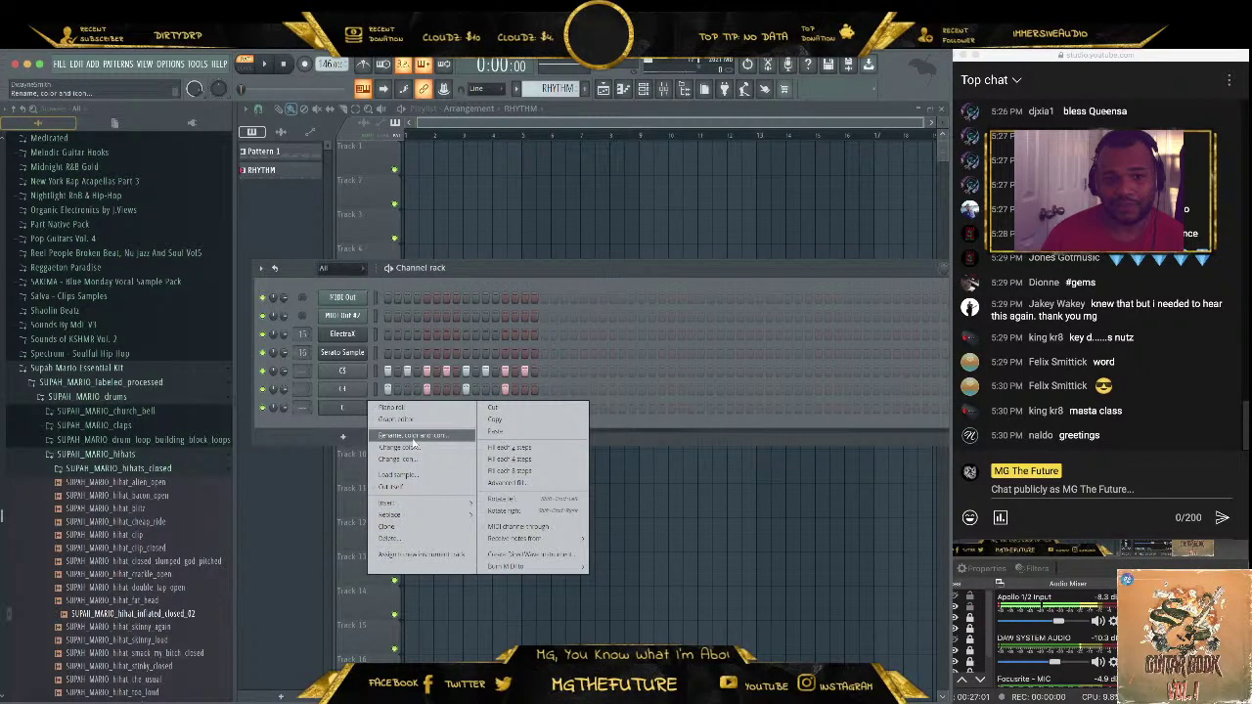
left_click(415, 436)
Rename the original hi-hat channel, the one with hits on every second step, C4
right_click(350, 370)
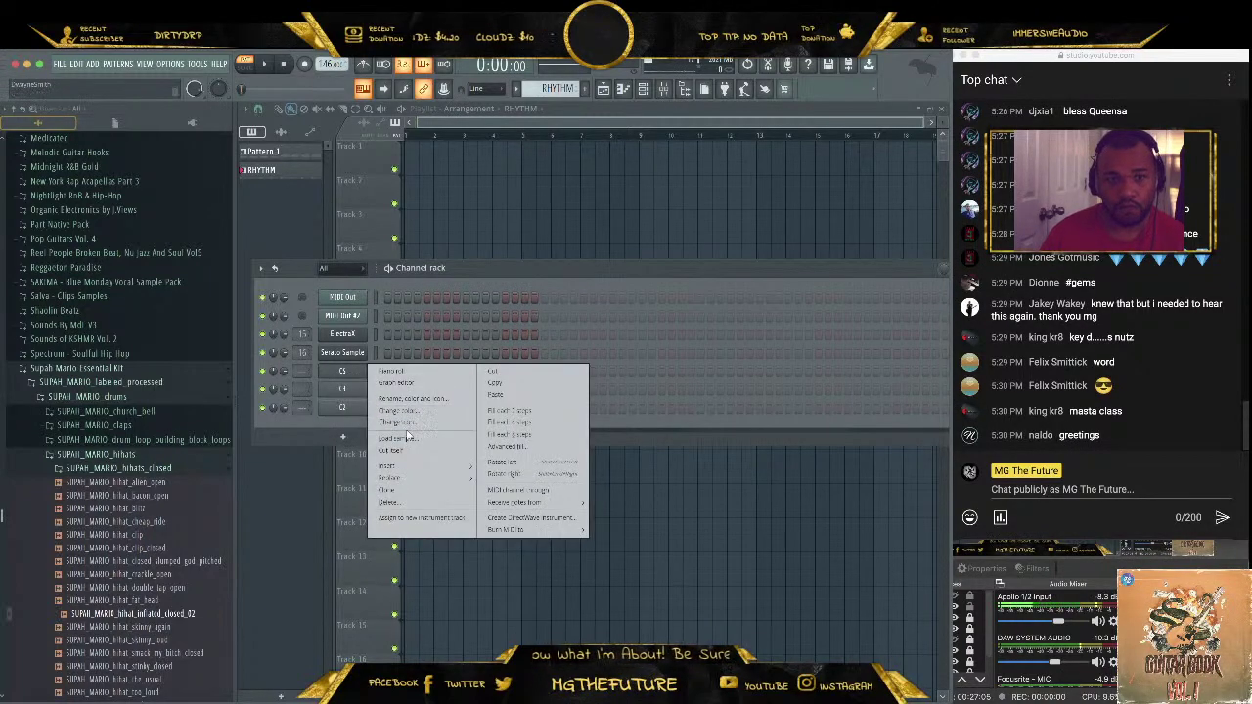
left_click(411, 399)
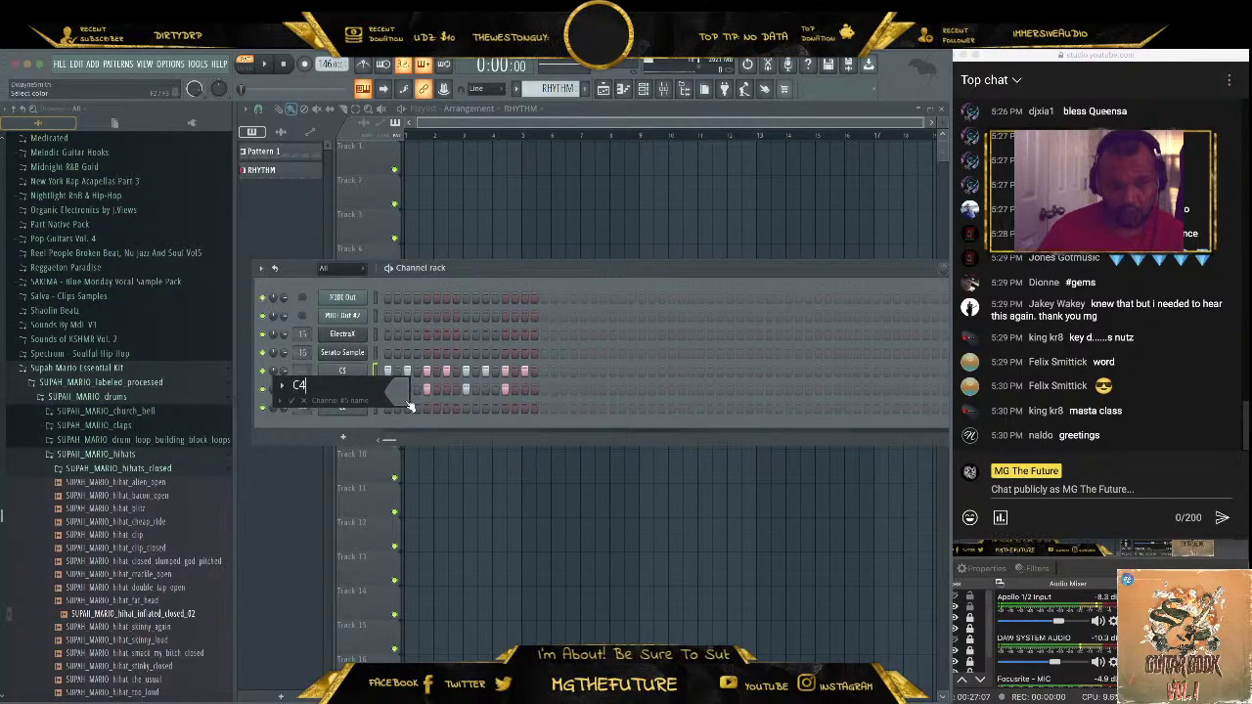
key("Return")
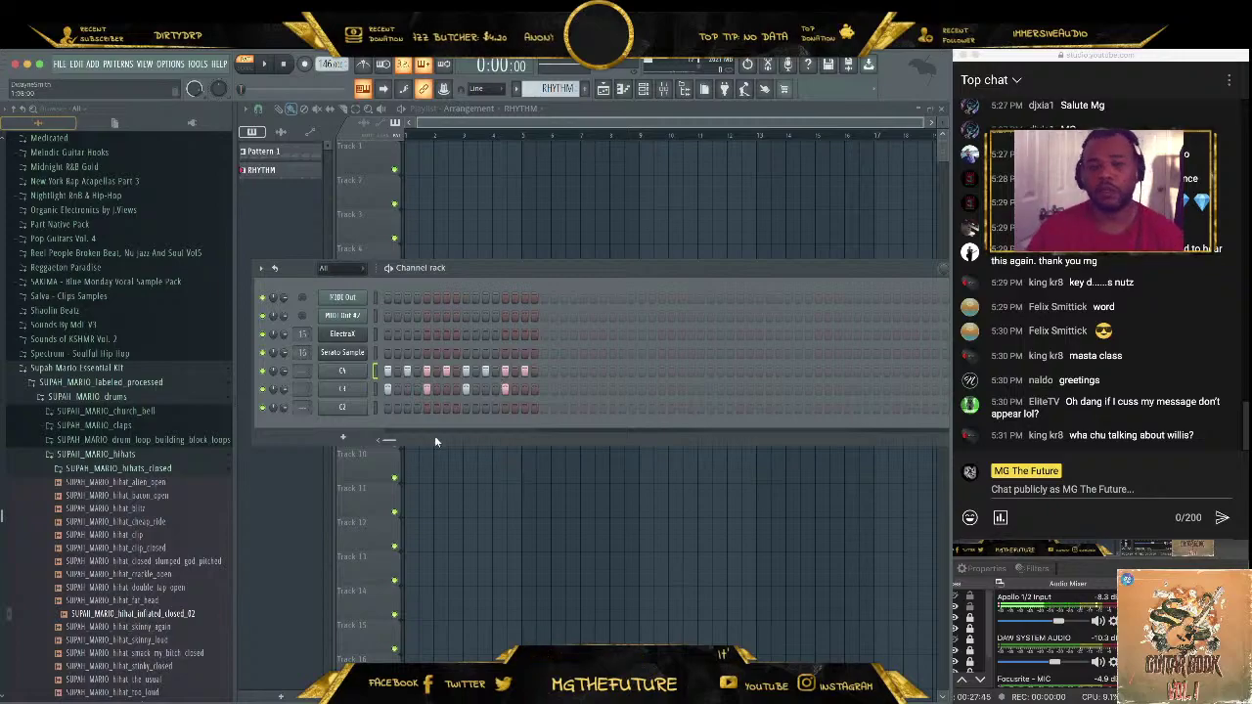
Place hits on steps 1 and 9 of the C2 channel and adjust the time-stretching pitch in the C3 and C2 sampler settings
left_click(388, 408)
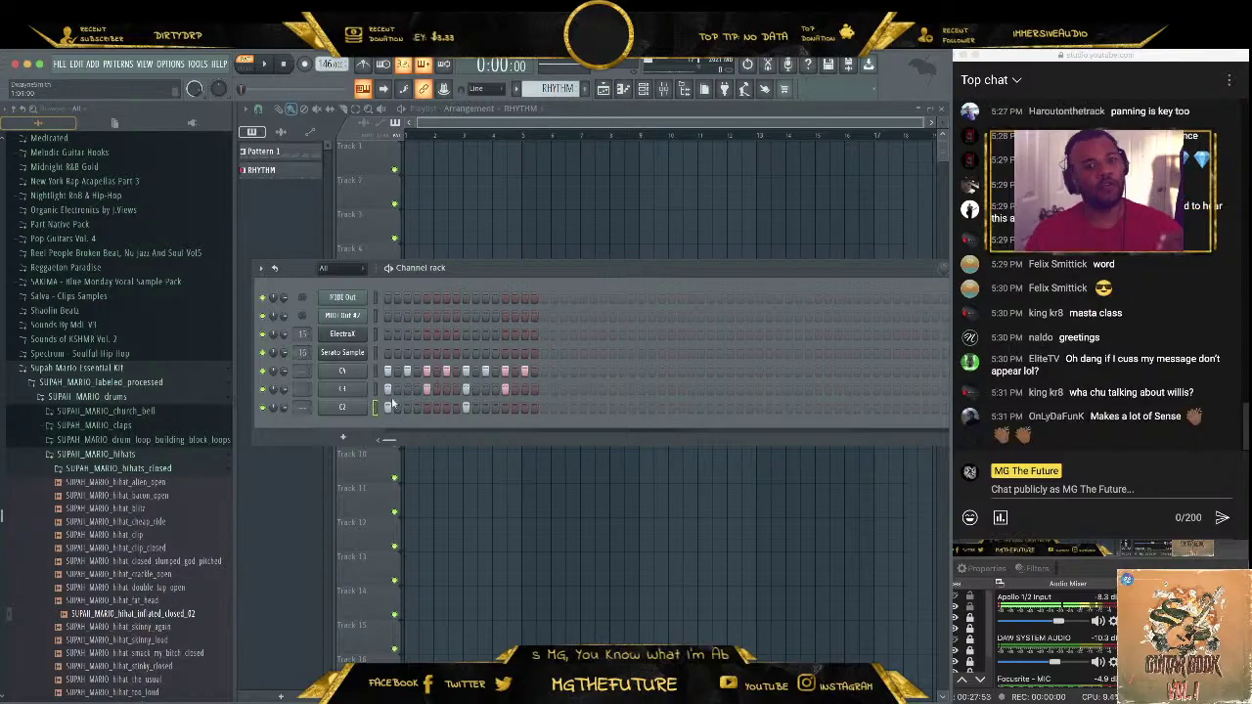
left_click(343, 407)
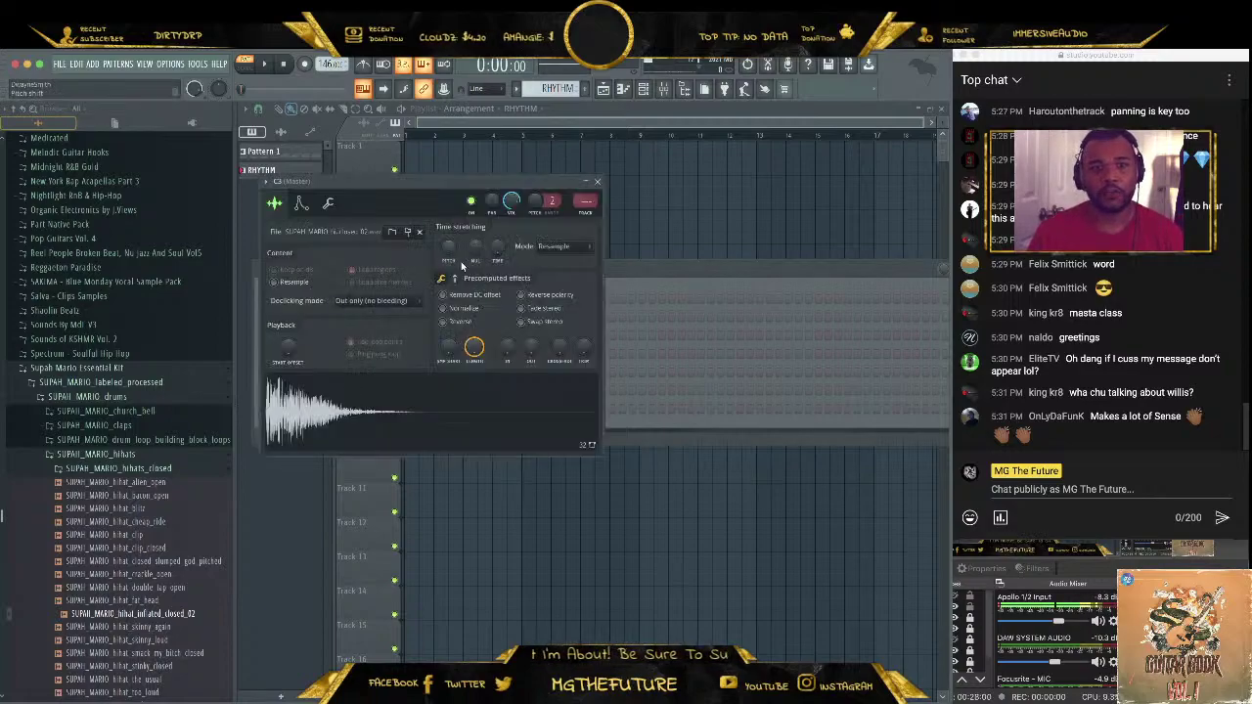
key("Escape")
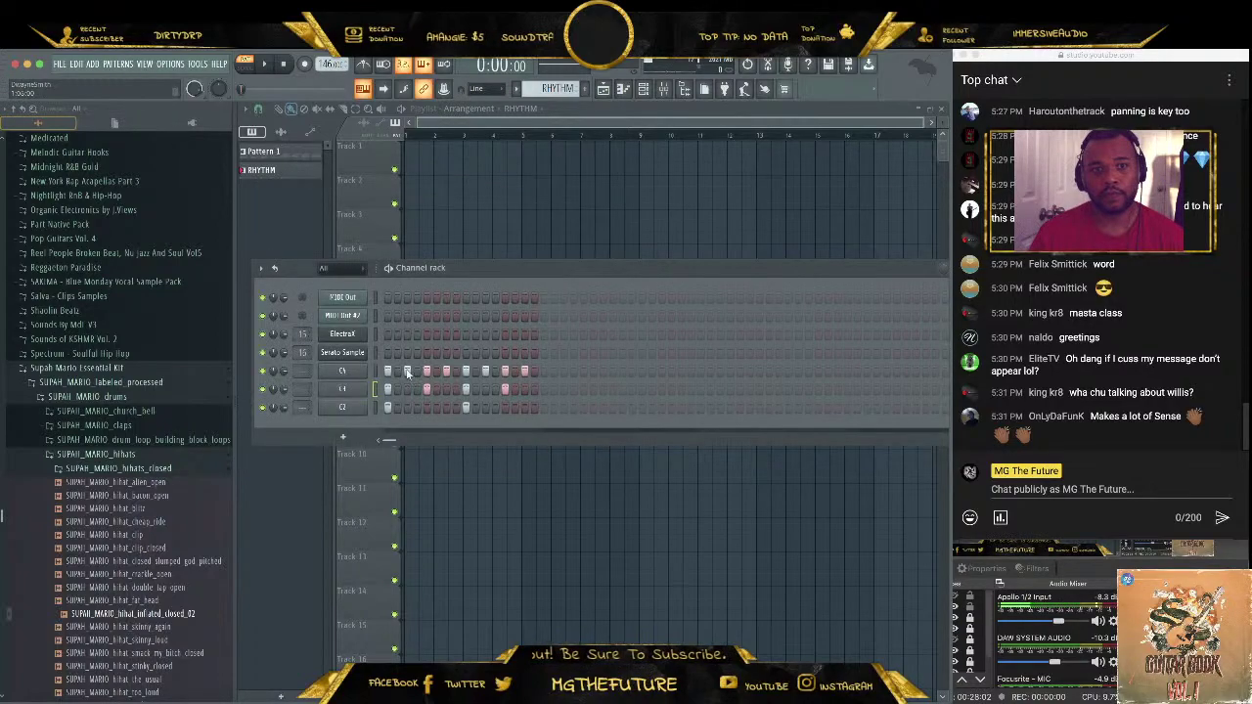
left_click(342, 406)
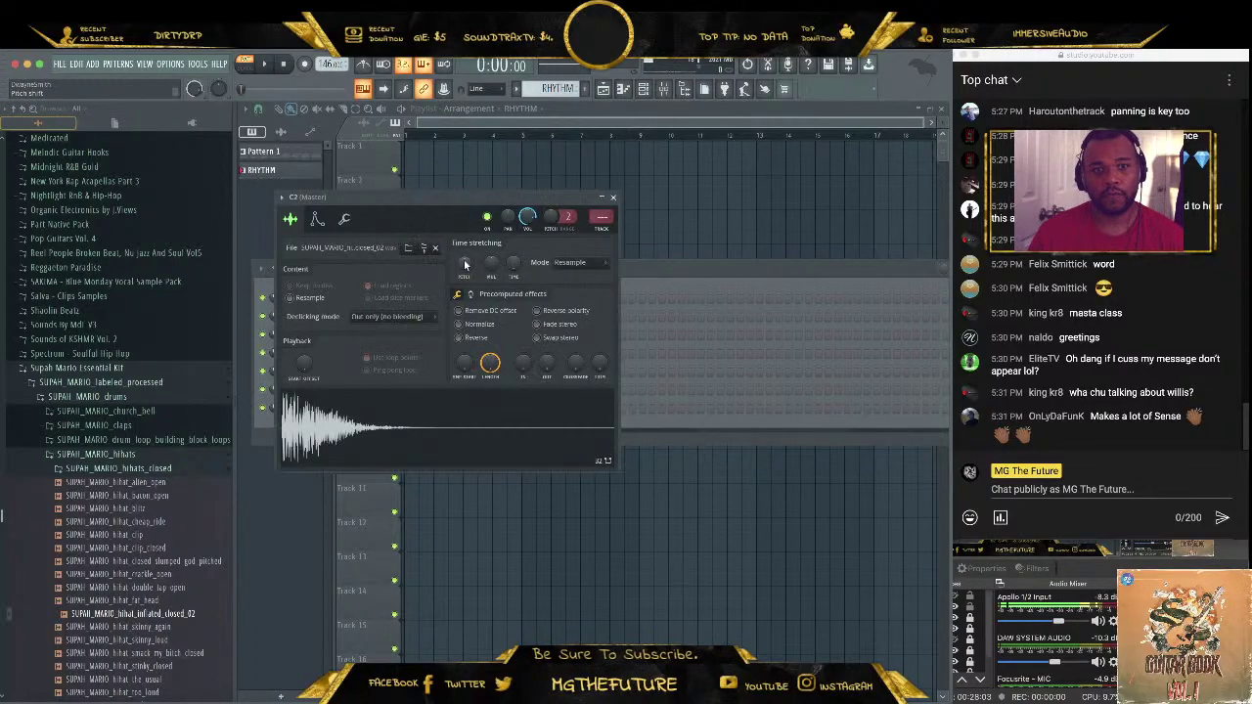
key("Escape")
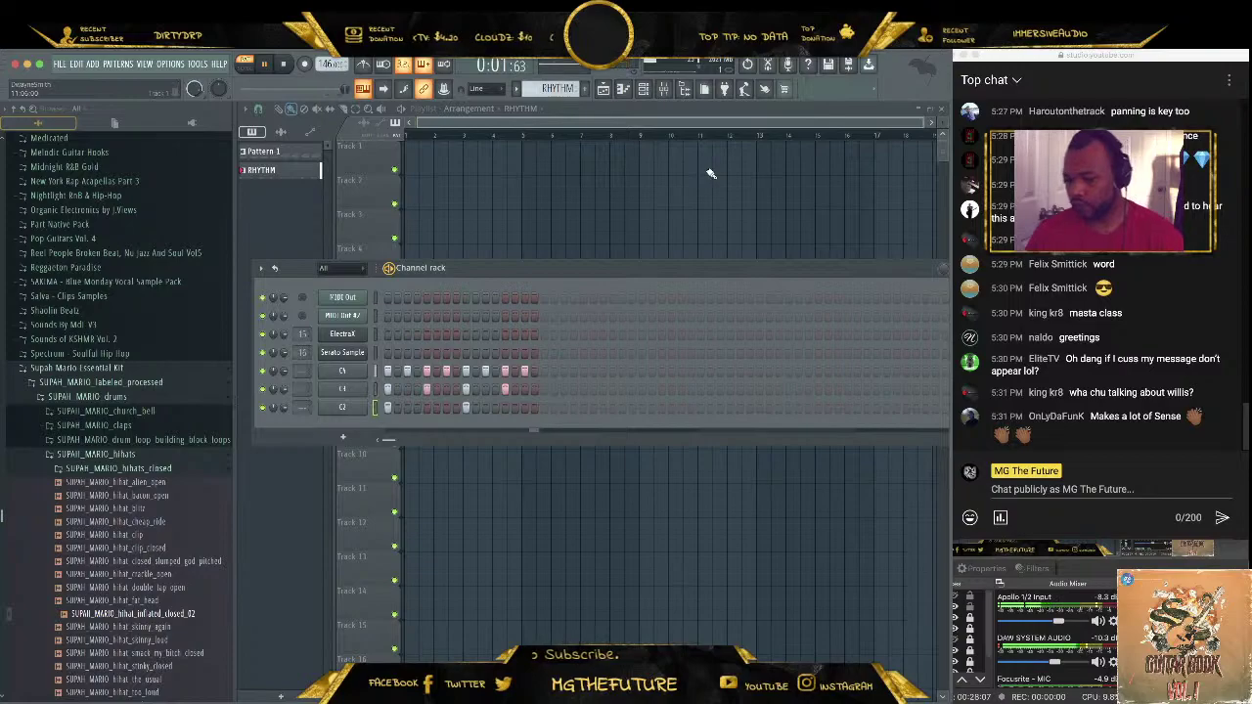
Play the RHYTHM pattern several times to hear the three hi-hat layers, and clear the hits from C4, C3 and C2
key("space")
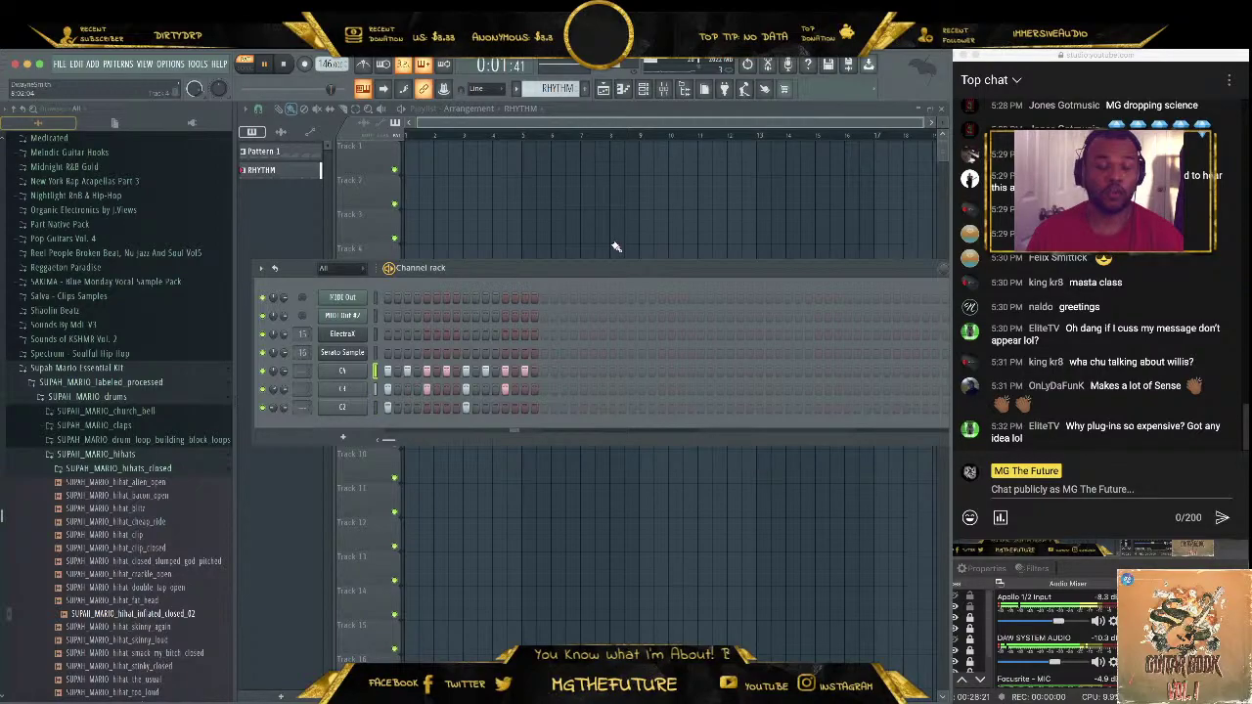
key("space")
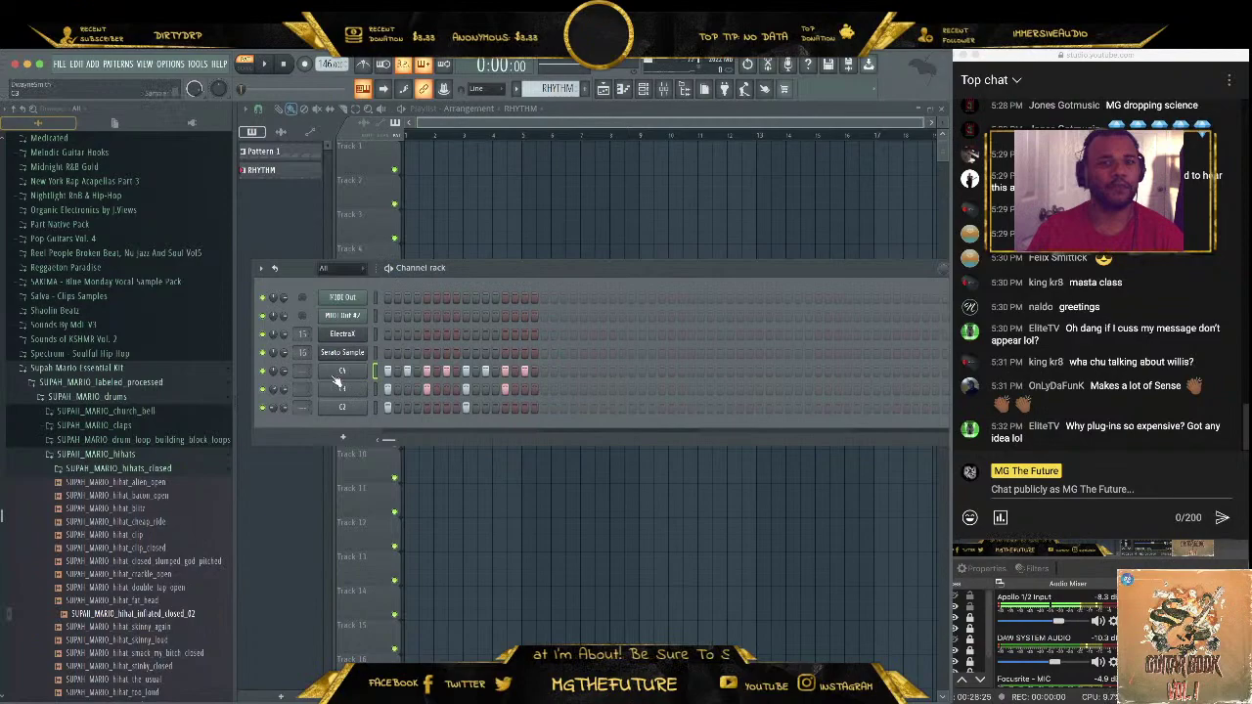
key("space")
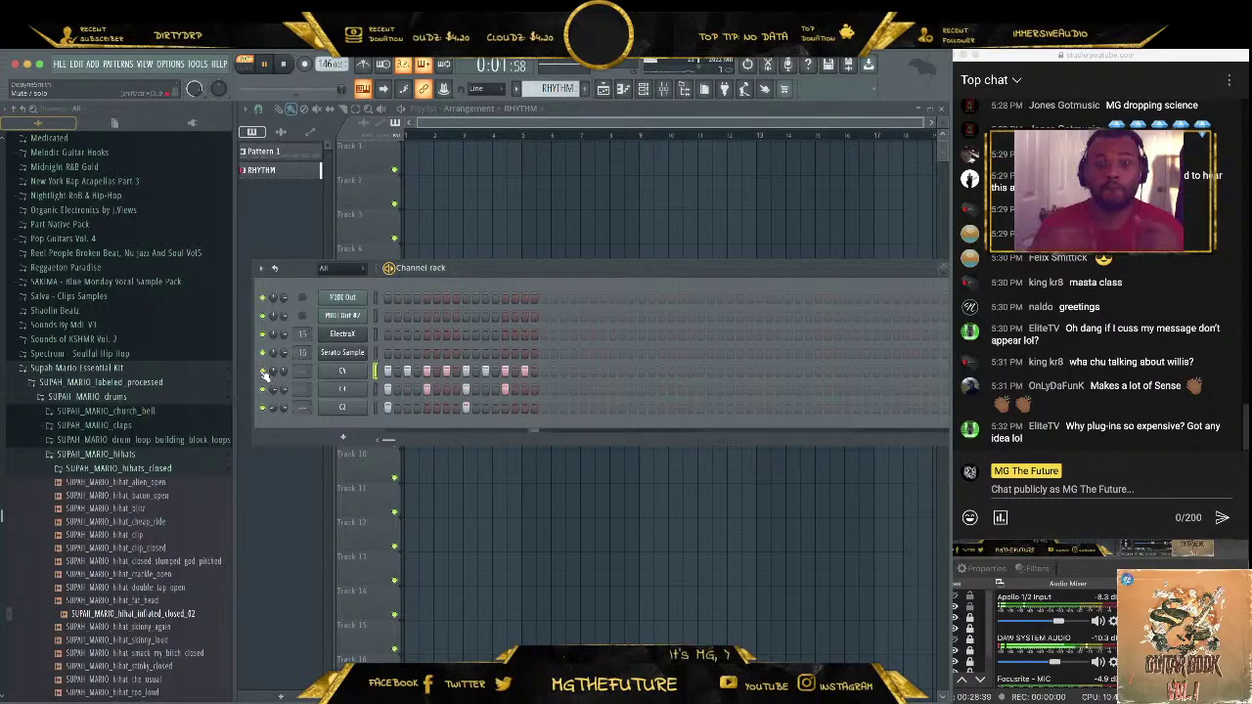
key("space")
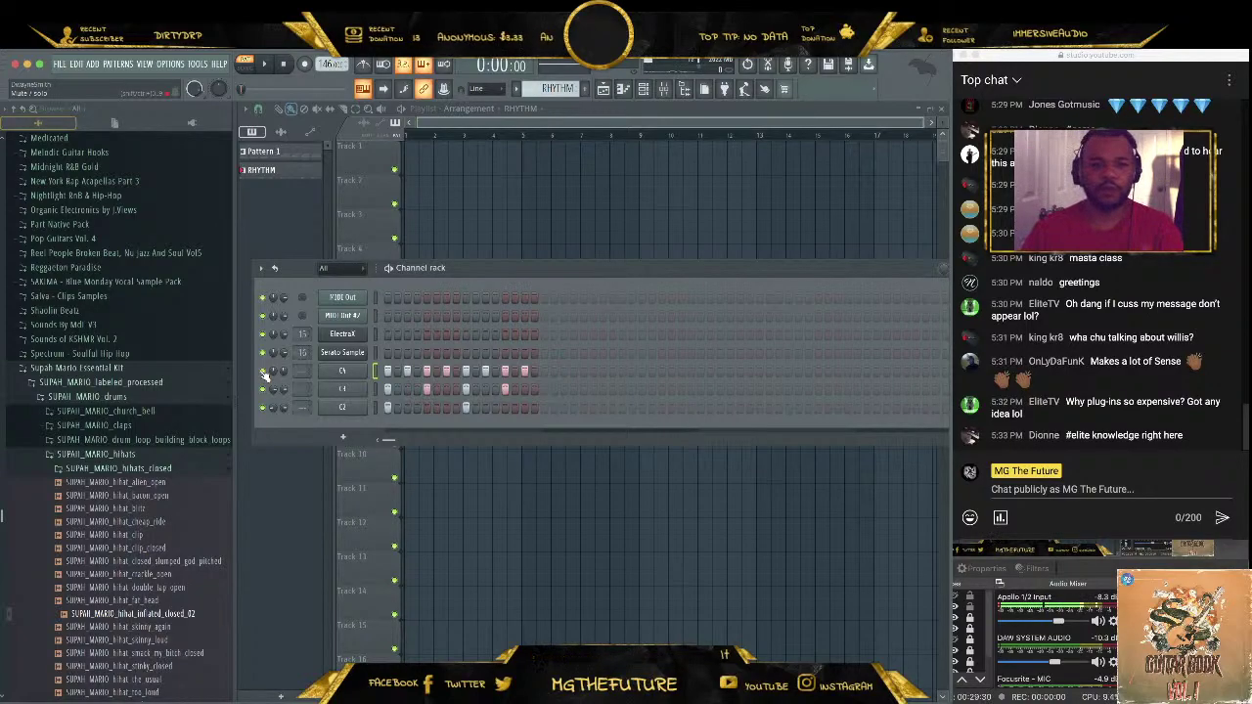
key("space")
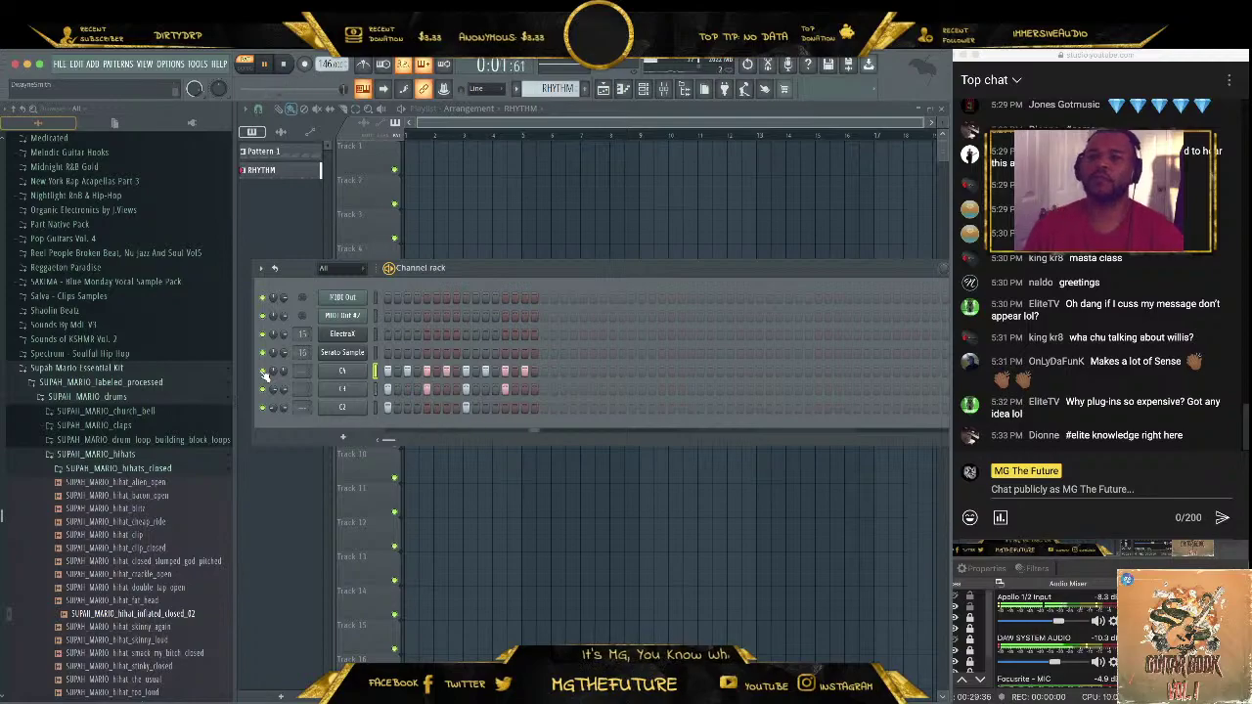
key("space")
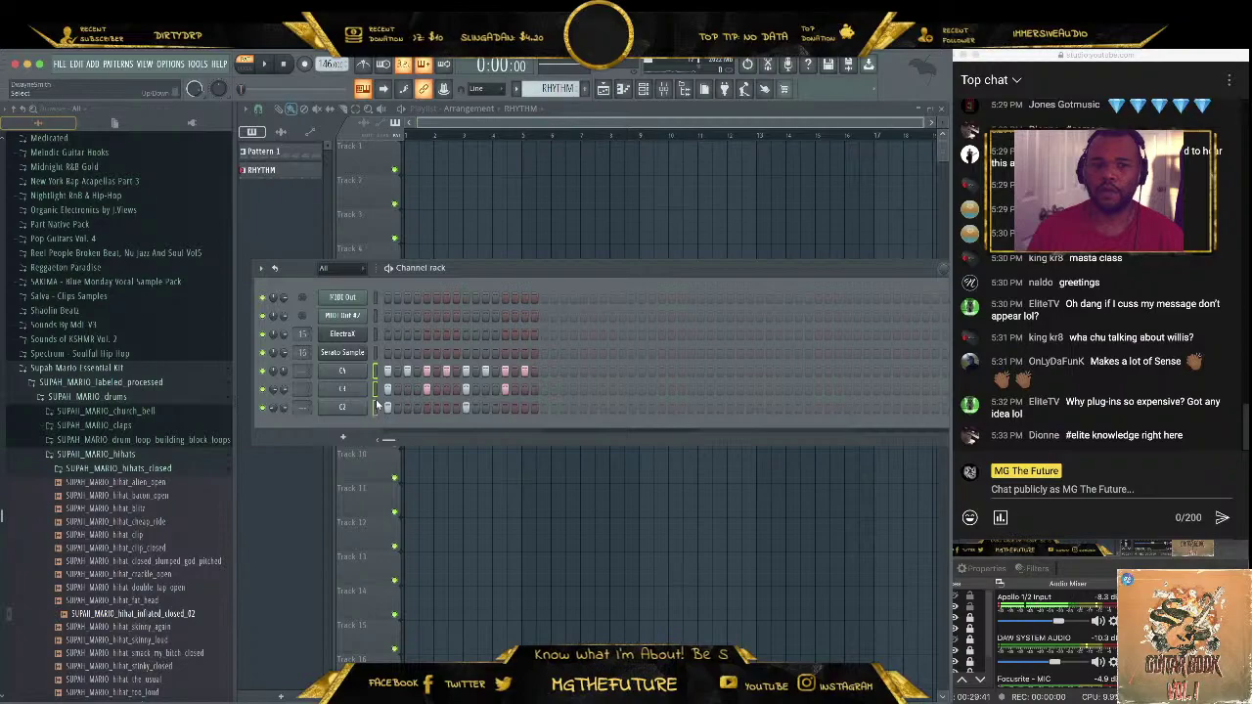
Switch to the YouTube live chat and read back through the earlier messages to the newest one
left_click(1170, 270)
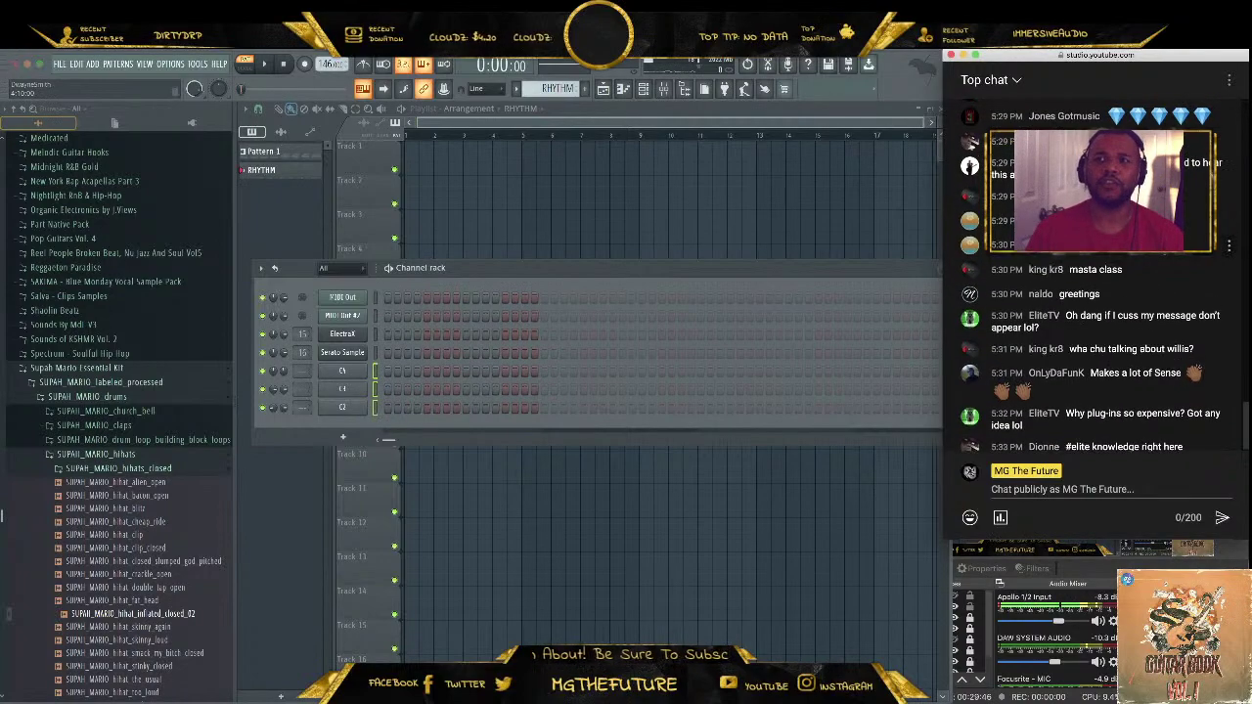
scroll(1169, 292, "up", 3)
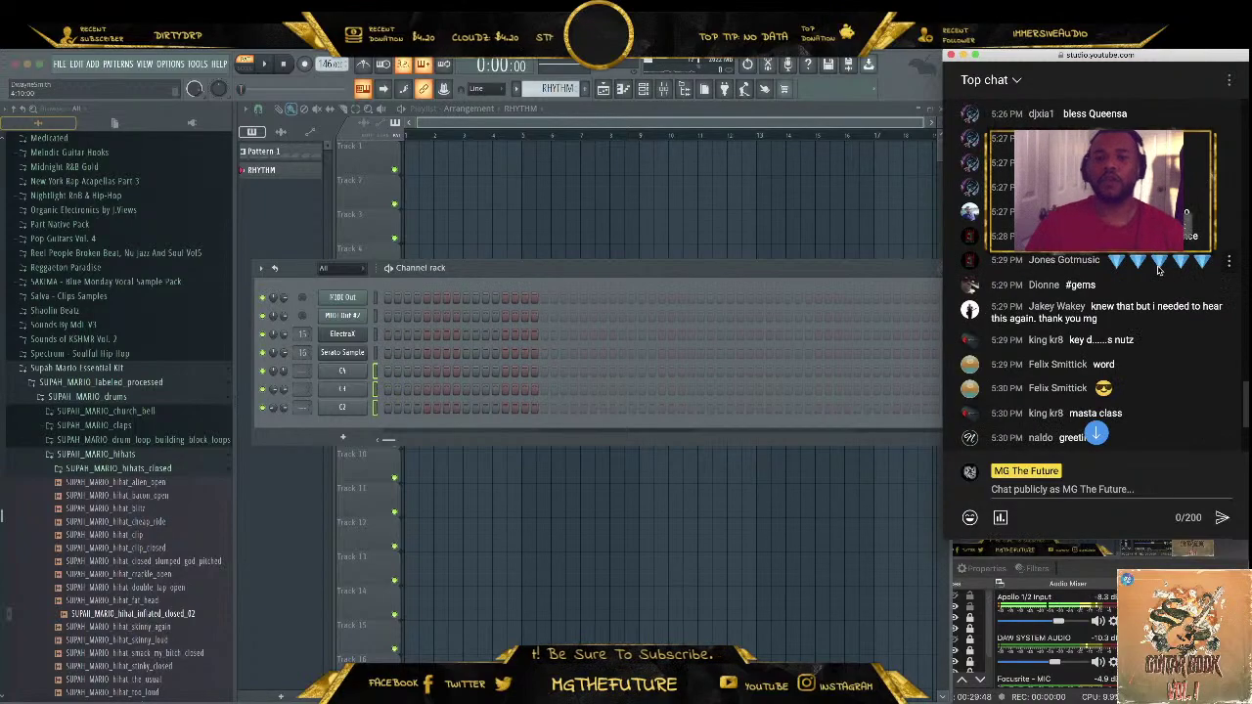
scroll(1169, 292, "up", 1)
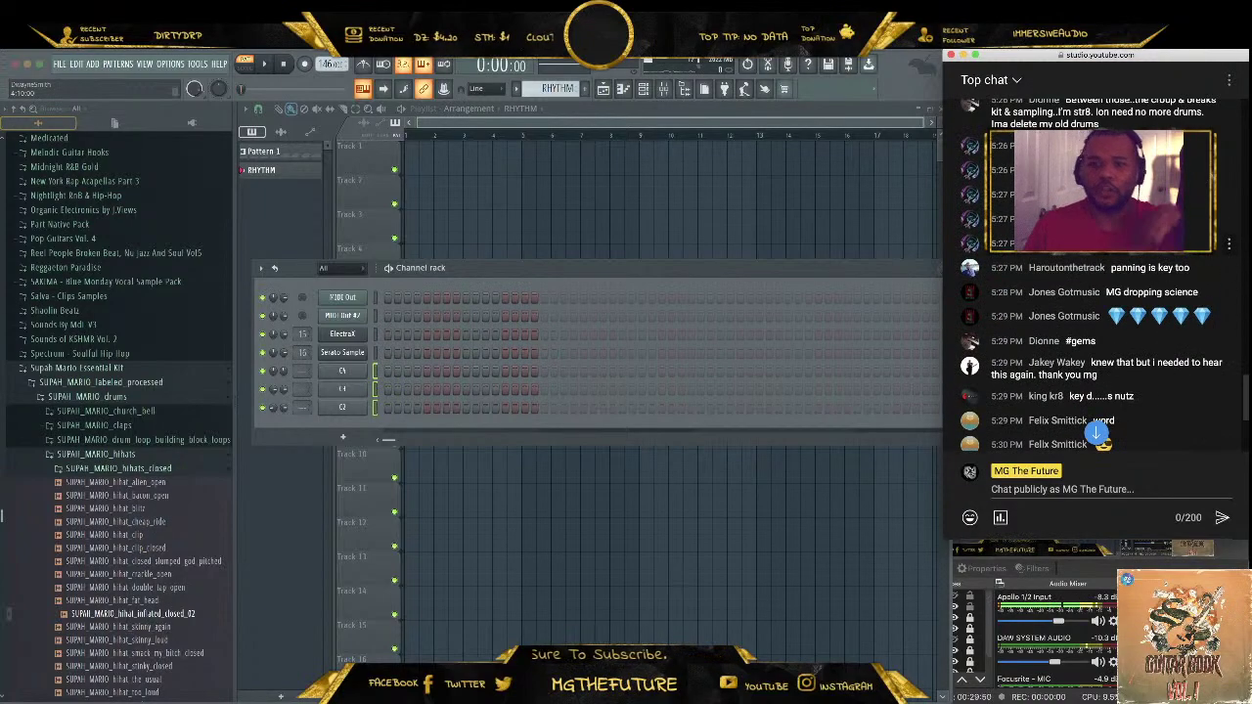
scroll(1169, 225, "up", 2)
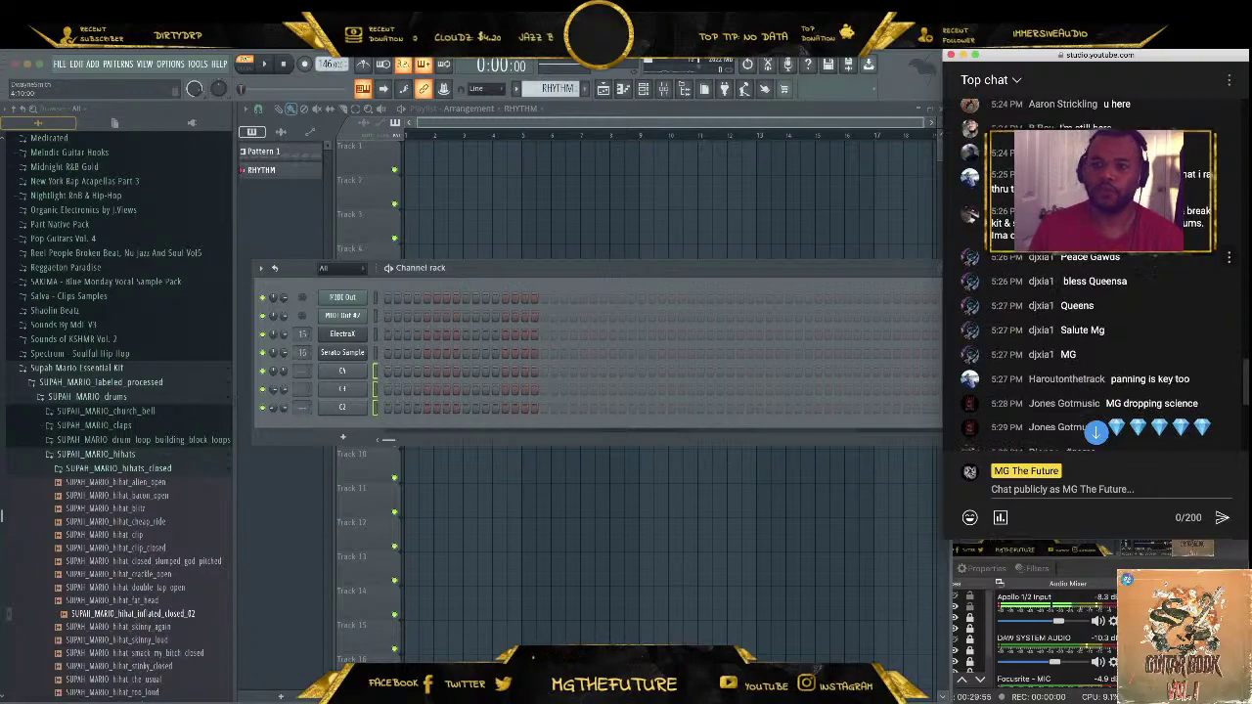
scroll(1095, 293, "down", 5)
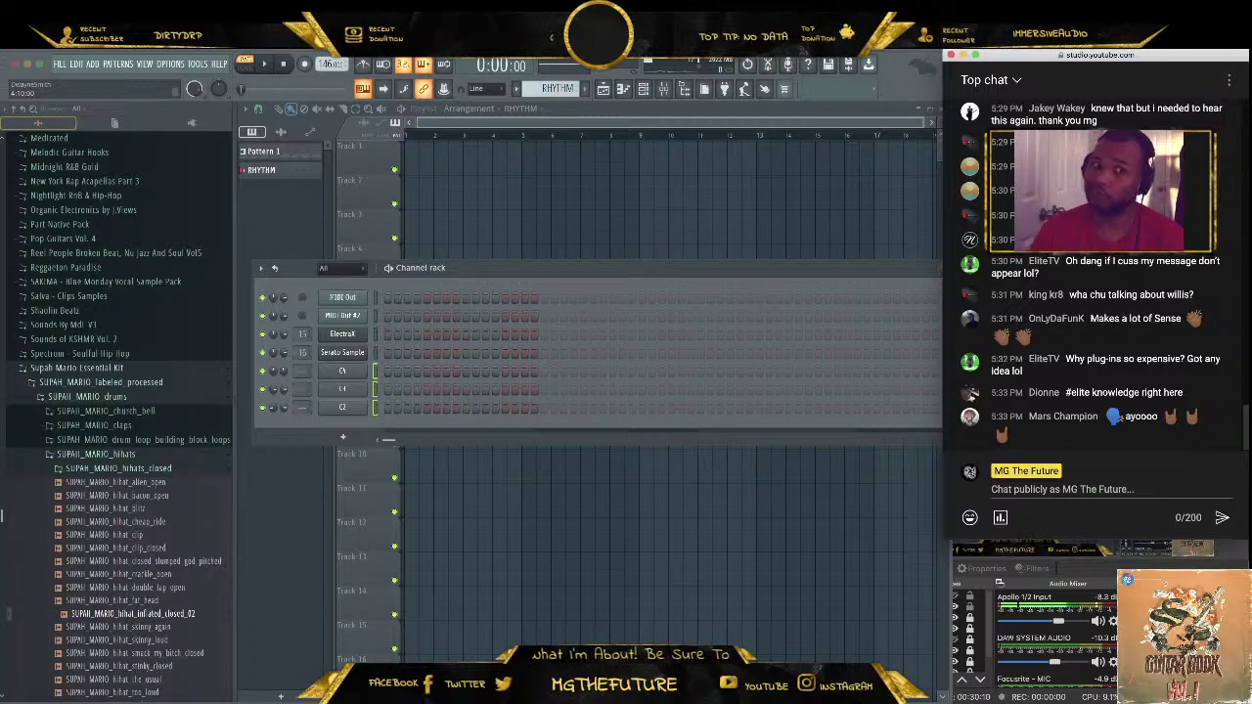
Switch to Pattern 1 in FL Studio and browse the Supah Mario Essential Kit down to its SUPAH_MARIO_drums subfolders
left_click(306, 151)
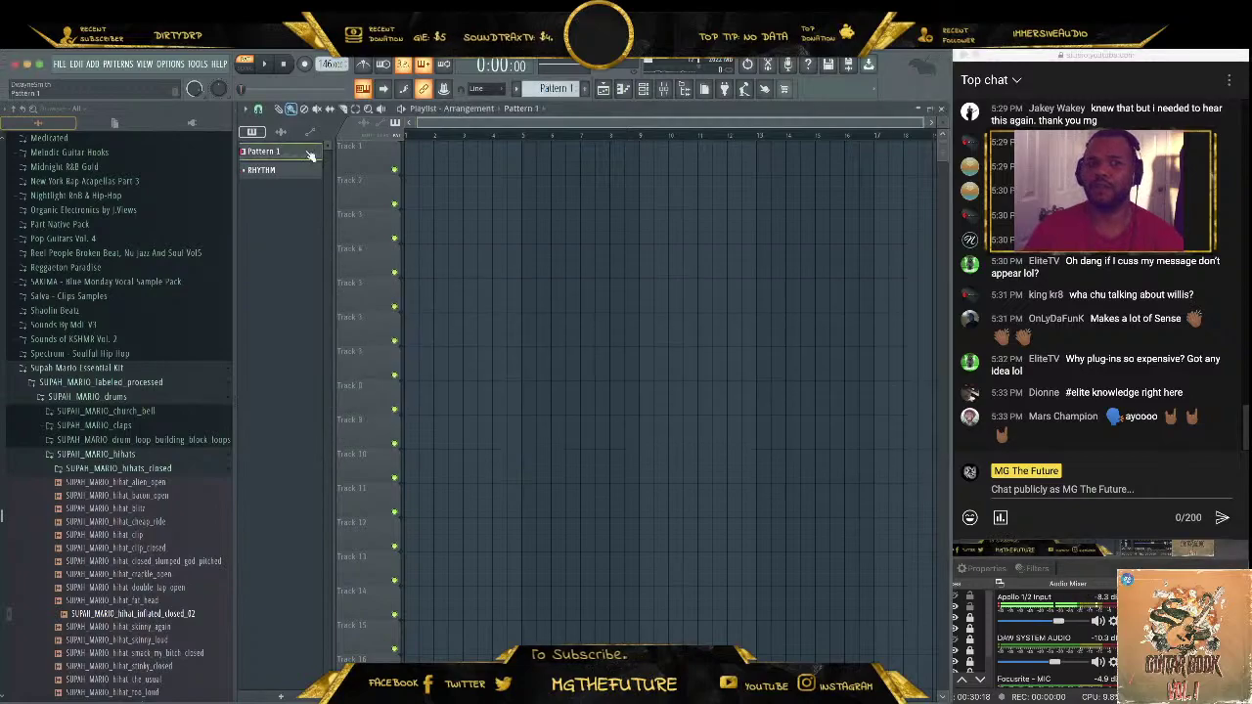
left_click_drag(669, 271, 654, 251)
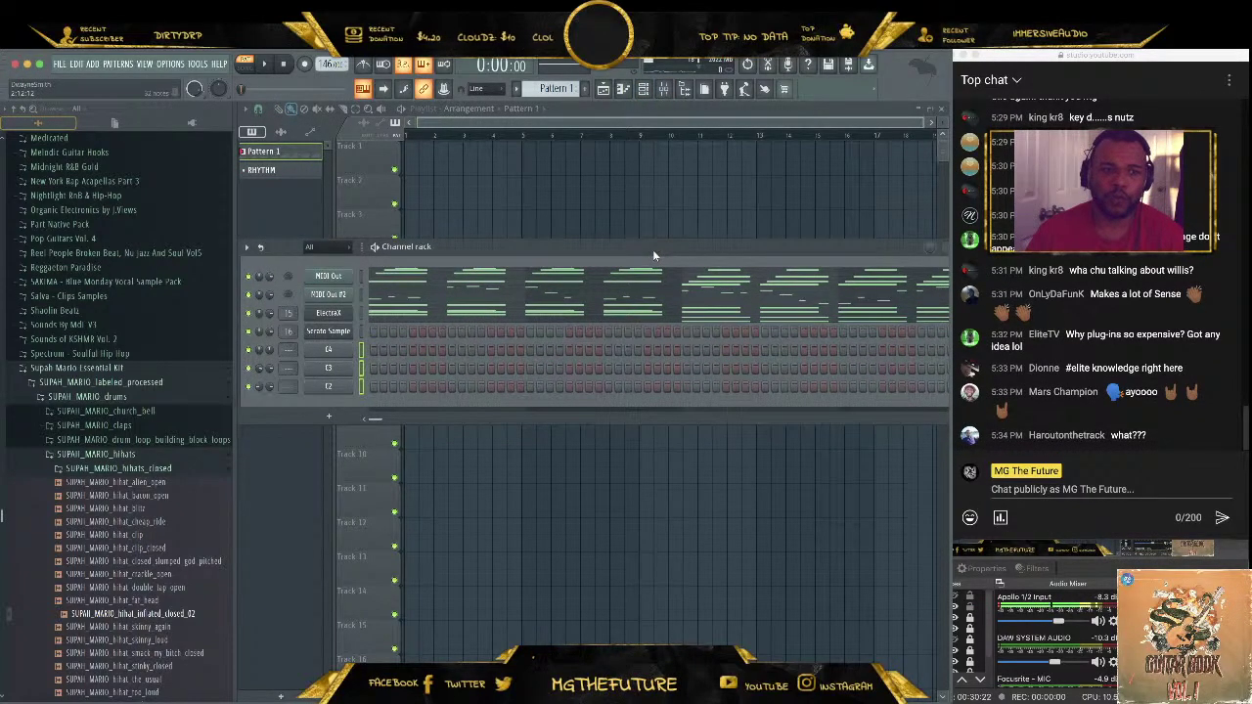
left_click(118, 369)
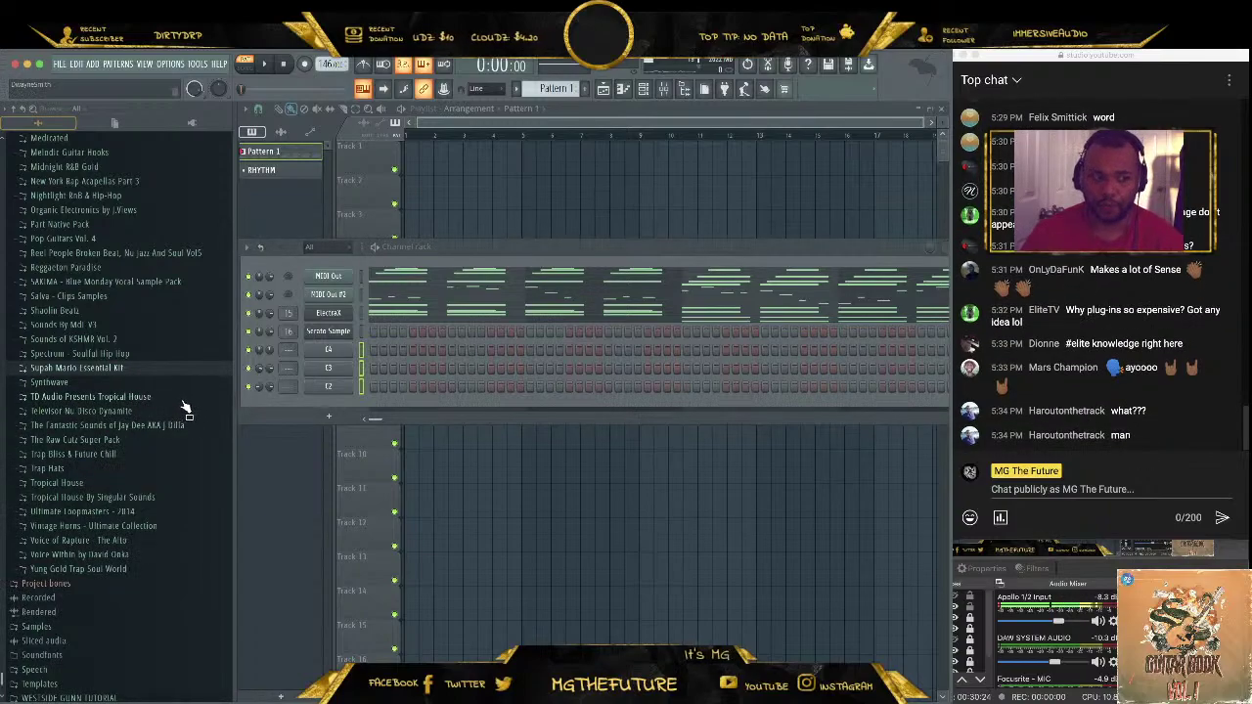
left_click(128, 369)
left_click(140, 395)
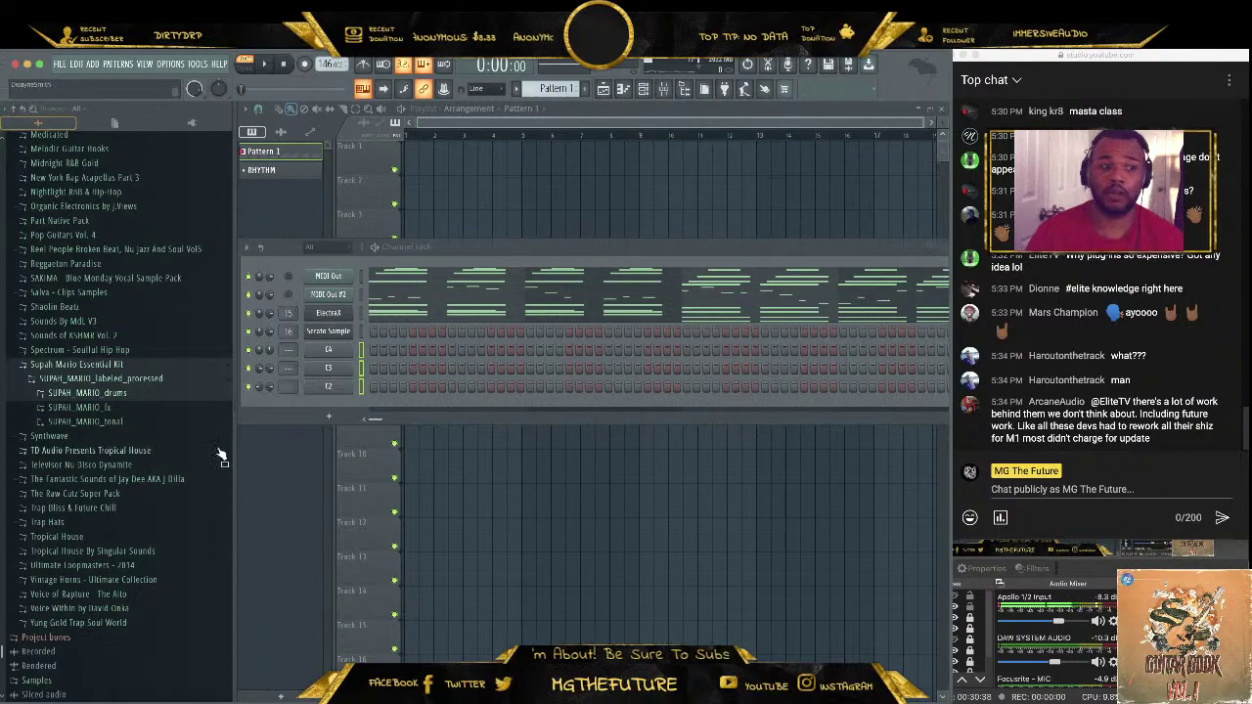
left_click(122, 393)
left_click(135, 393)
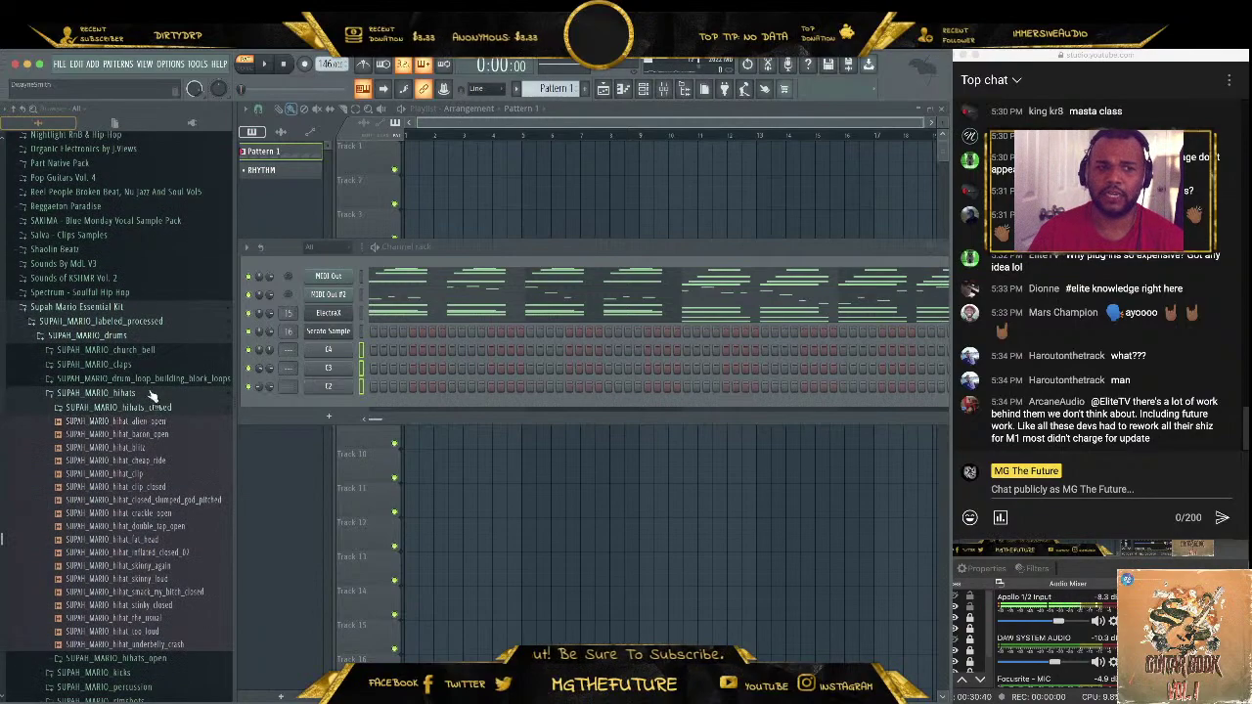